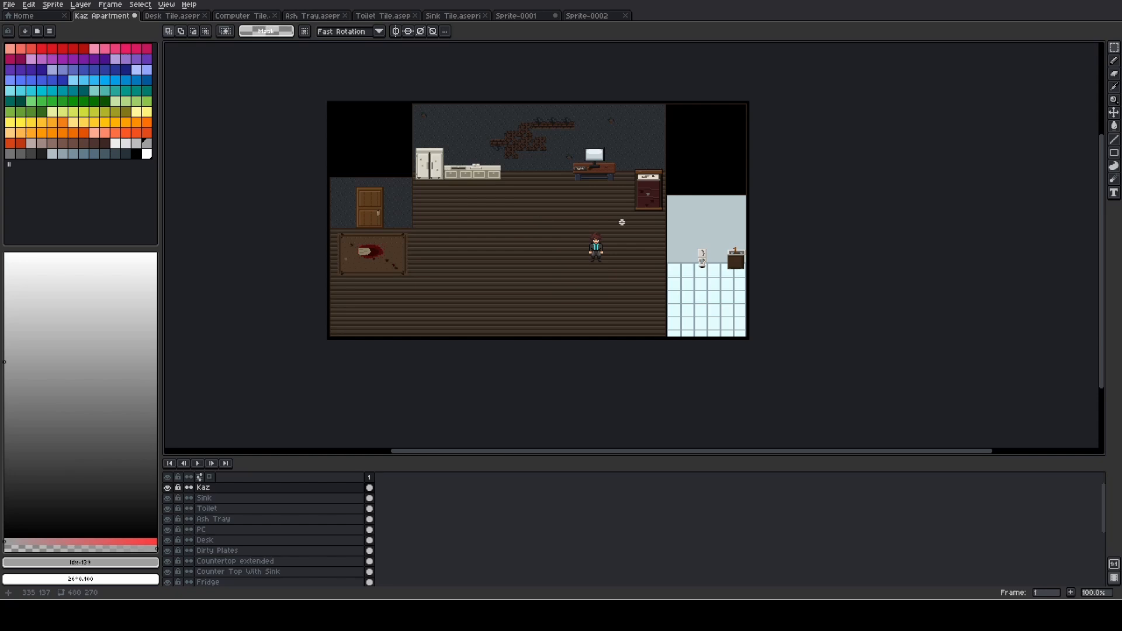
- Examine the character, desk, computer and ash tray up close in the Kaz Apartment scene
scroll(622, 222, "up", 3)
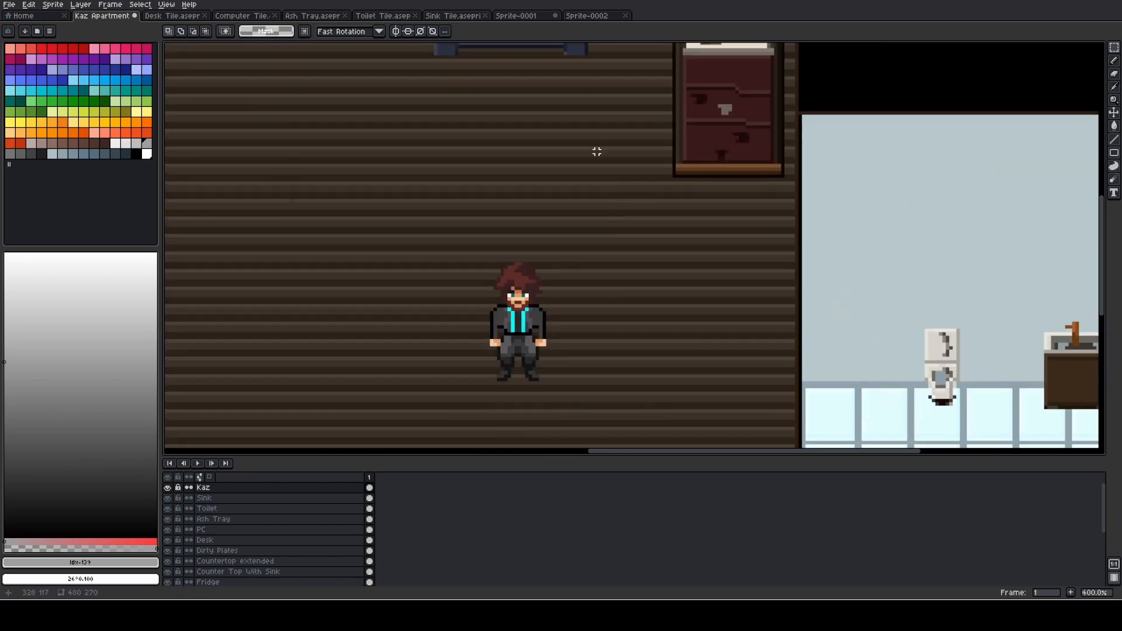
left_click_drag(597, 152, 710, 371)
scroll(654, 260, "up", 1)
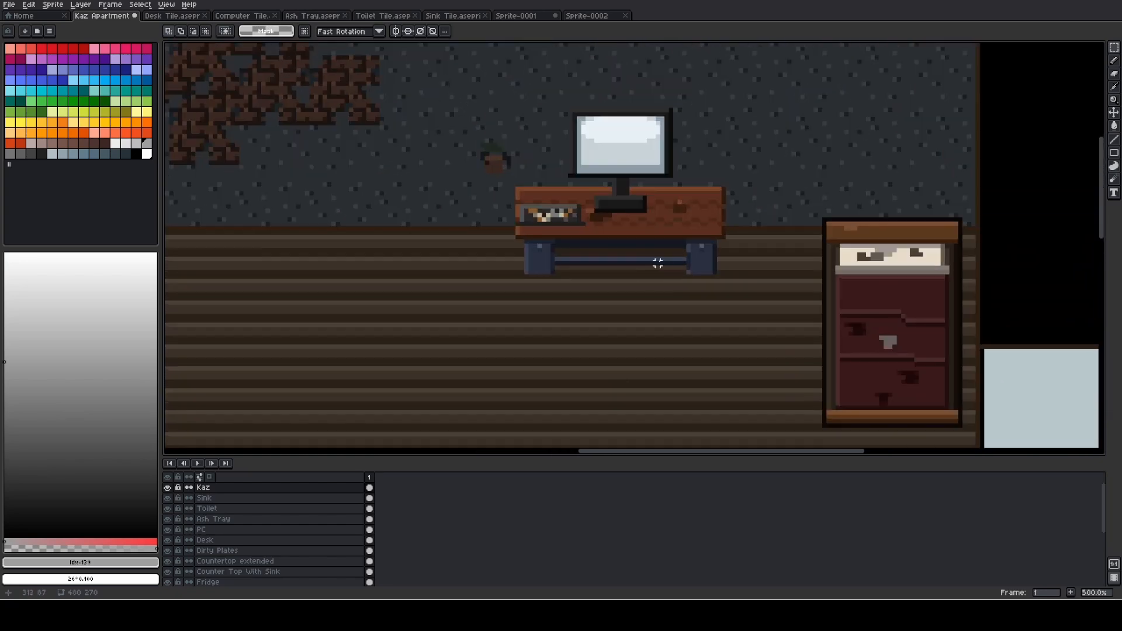
left_click_drag(659, 262, 620, 312)
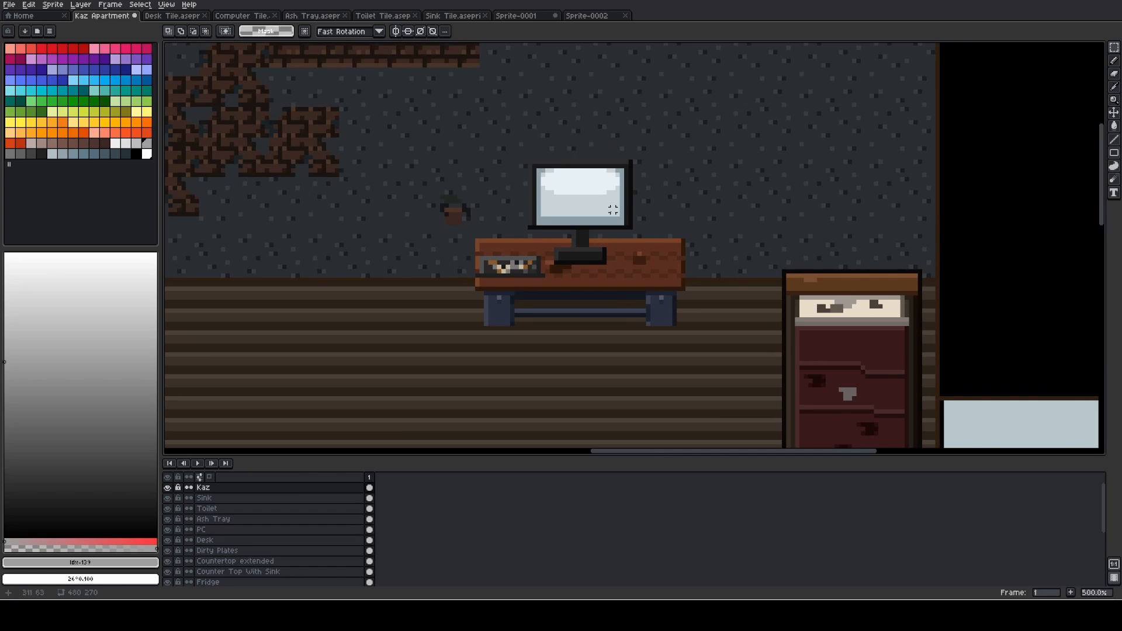
scroll(506, 269, "up", 4)
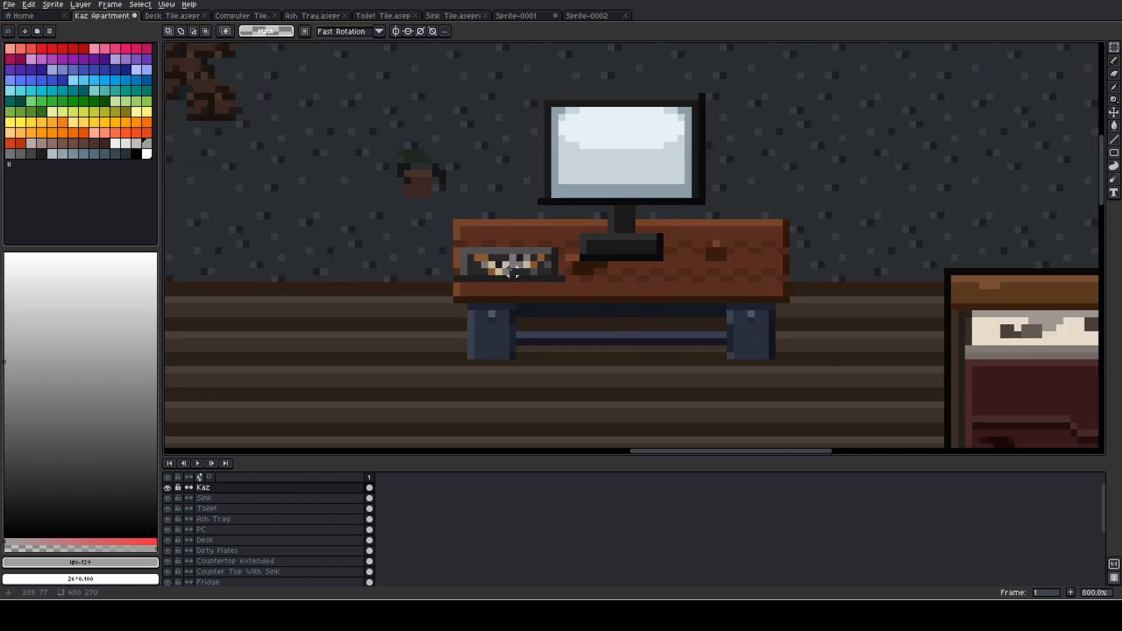
scroll(506, 275, "down", 6)
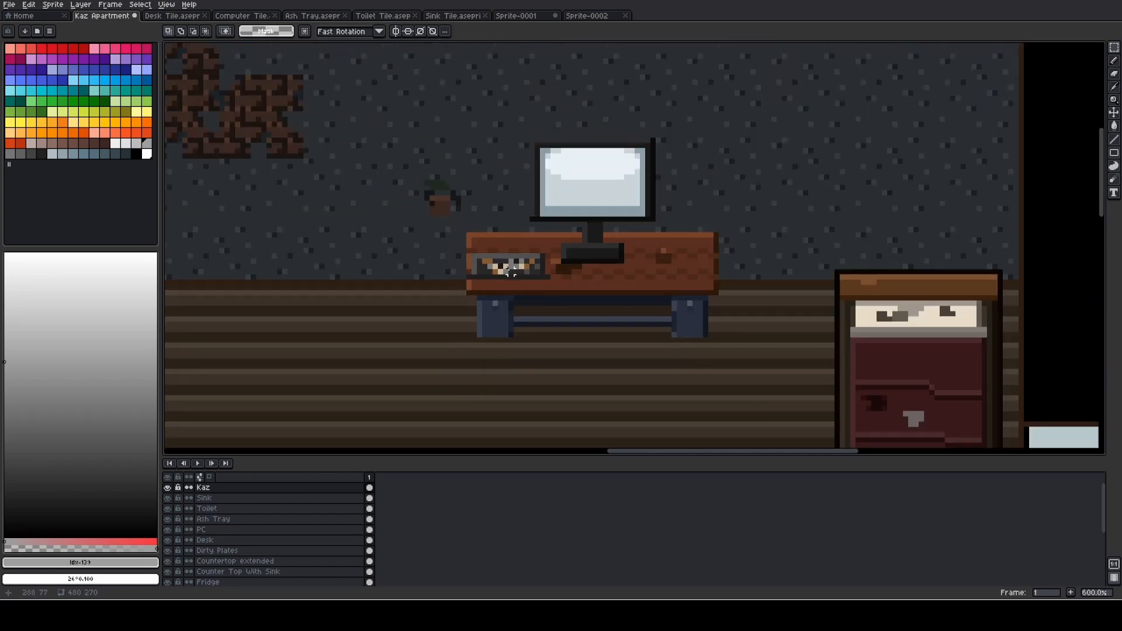
scroll(436, 217, "down", 1)
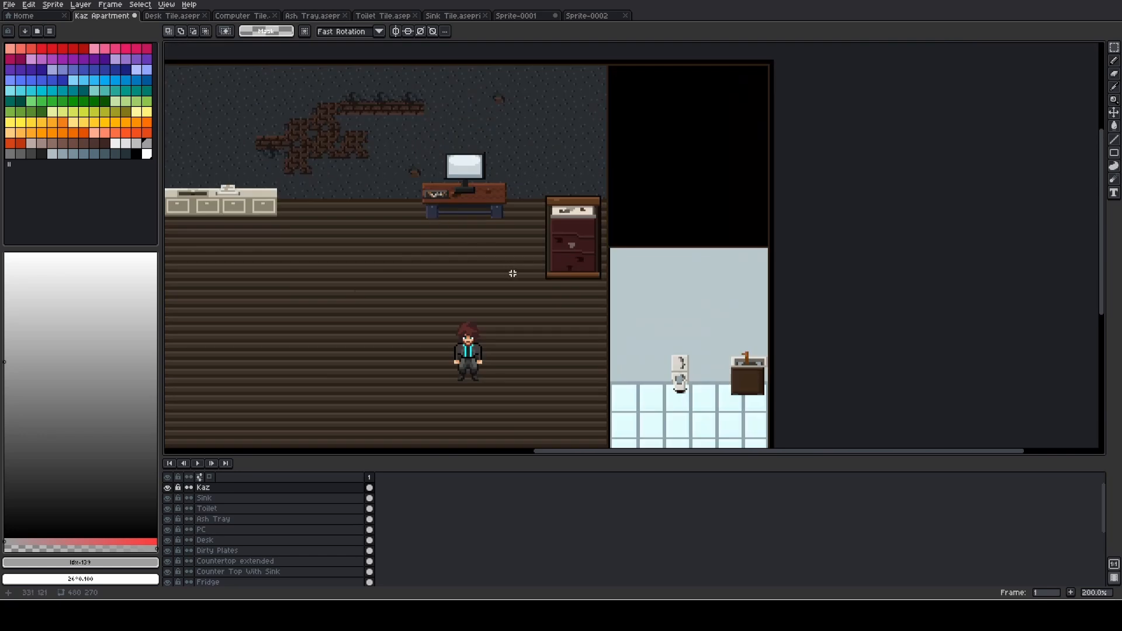
- Inspect the toilet and sink in the apartment's bathroom, including the surrounding wall and floor tiles
left_click_drag(513, 262, 451, 208)
scroll(604, 235, "up", 3)
scroll(536, 226, "up", 2)
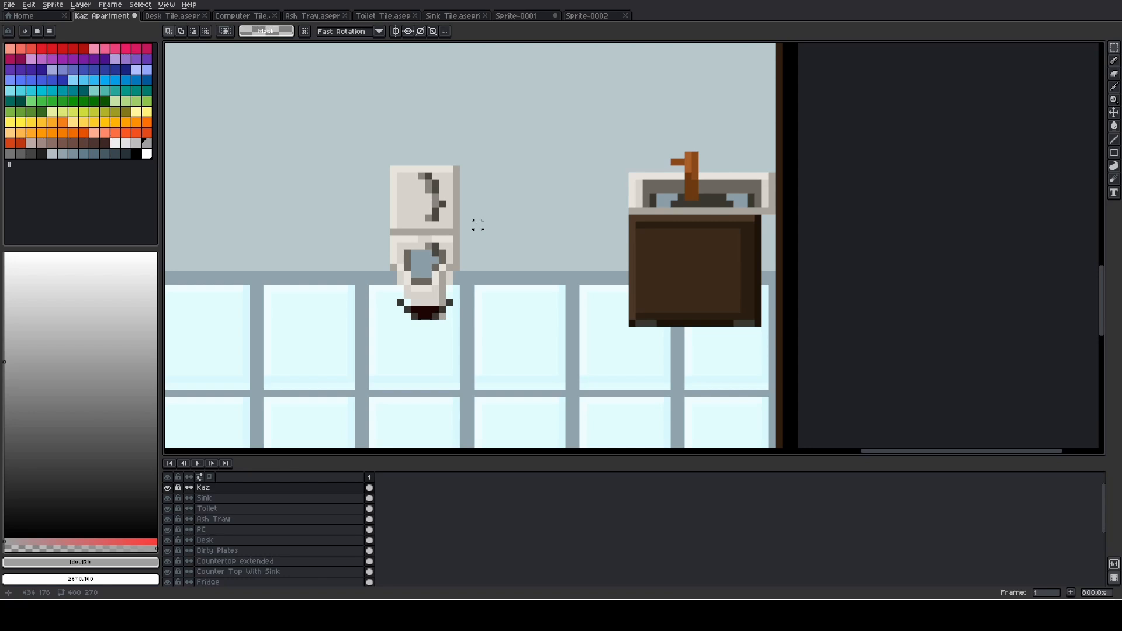
scroll(407, 218, "down", 3)
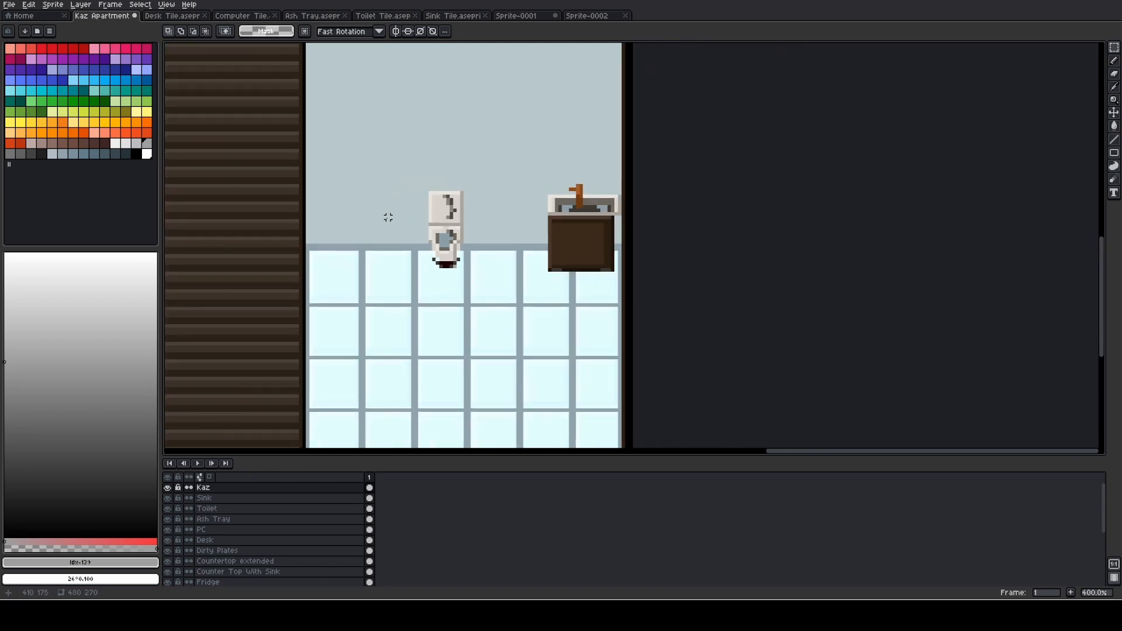
left_click_drag(357, 215, 590, 240)
scroll(551, 234, "down", 2)
left_click_drag(460, 246, 470, 298)
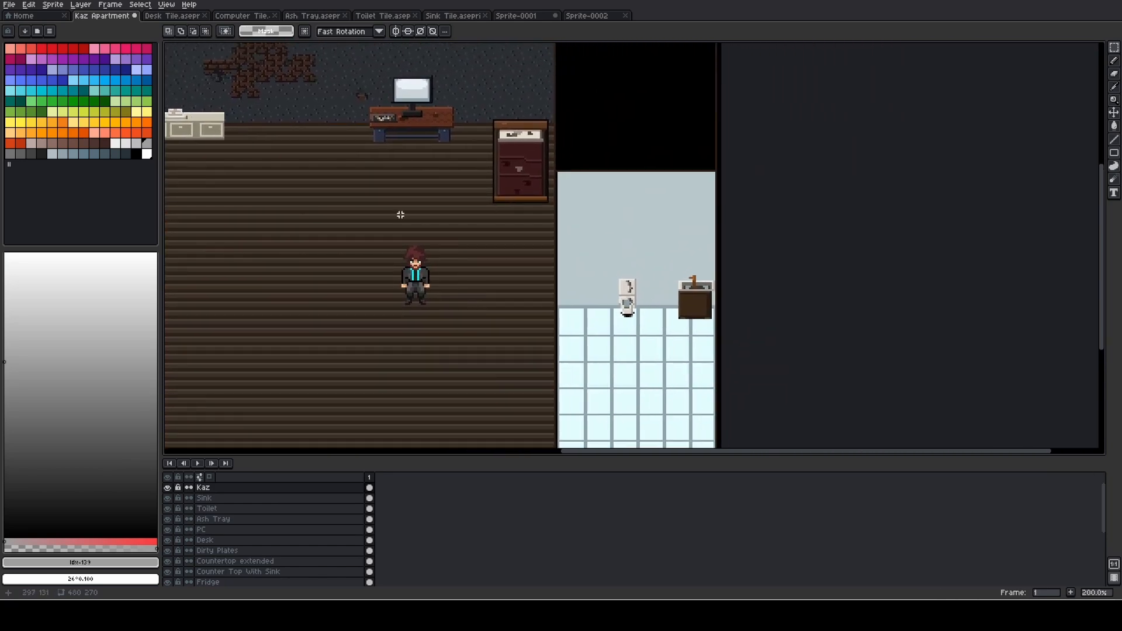
- Examine the dirty plates on the kitchen countertop, followed by the desk and the nearby bed
left_click_drag(401, 215, 666, 303)
scroll(480, 215, "up", 8)
left_click_drag(453, 225, 866, 312)
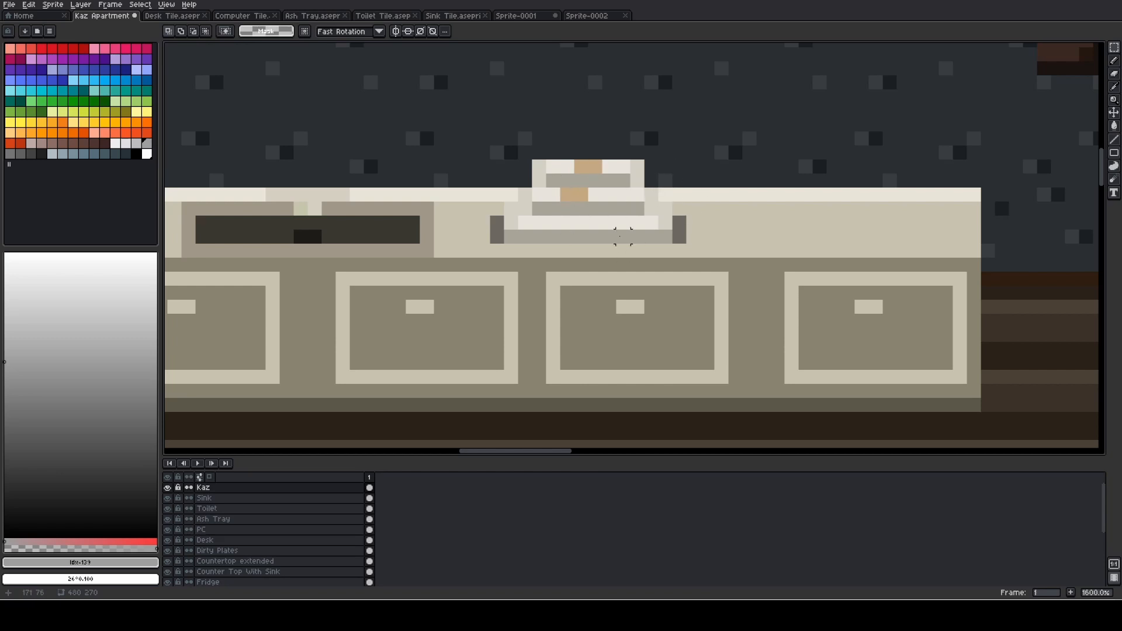
scroll(792, 208, "down", 2)
left_click_drag(822, 233, 629, 224)
scroll(531, 213, "down", 2)
left_click_drag(774, 230, 439, 176)
scroll(552, 196, "down", 1)
left_click_drag(667, 218, 498, 247)
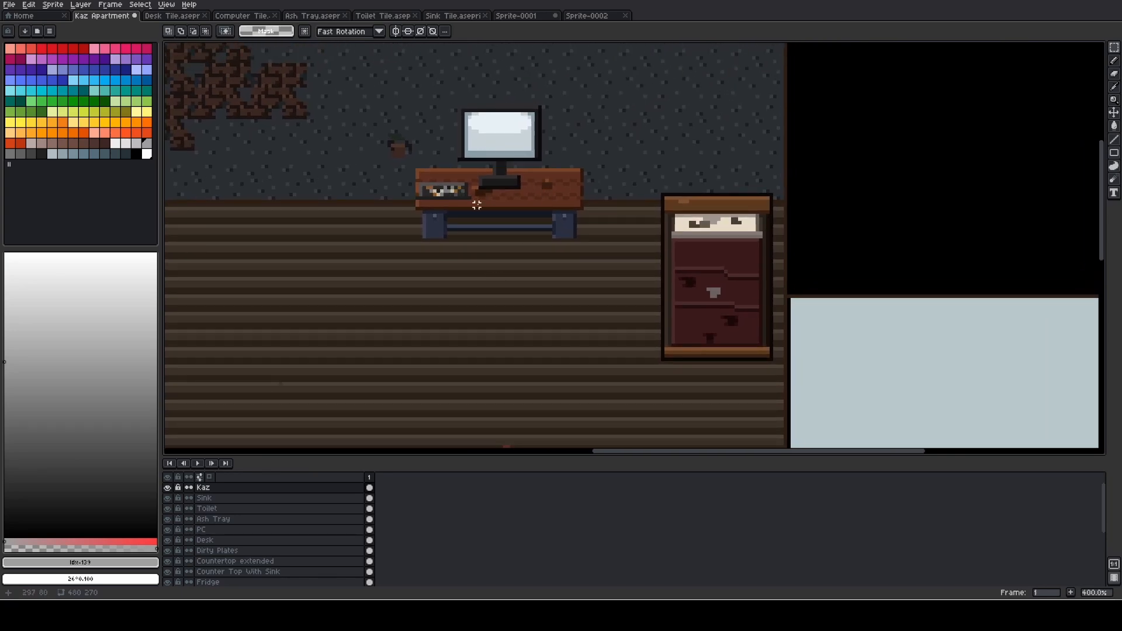
- Look over the bathroom fixtures once more and compare them with the whole apartment layout
scroll(477, 205, "down", 2)
scroll(604, 246, "up", 4)
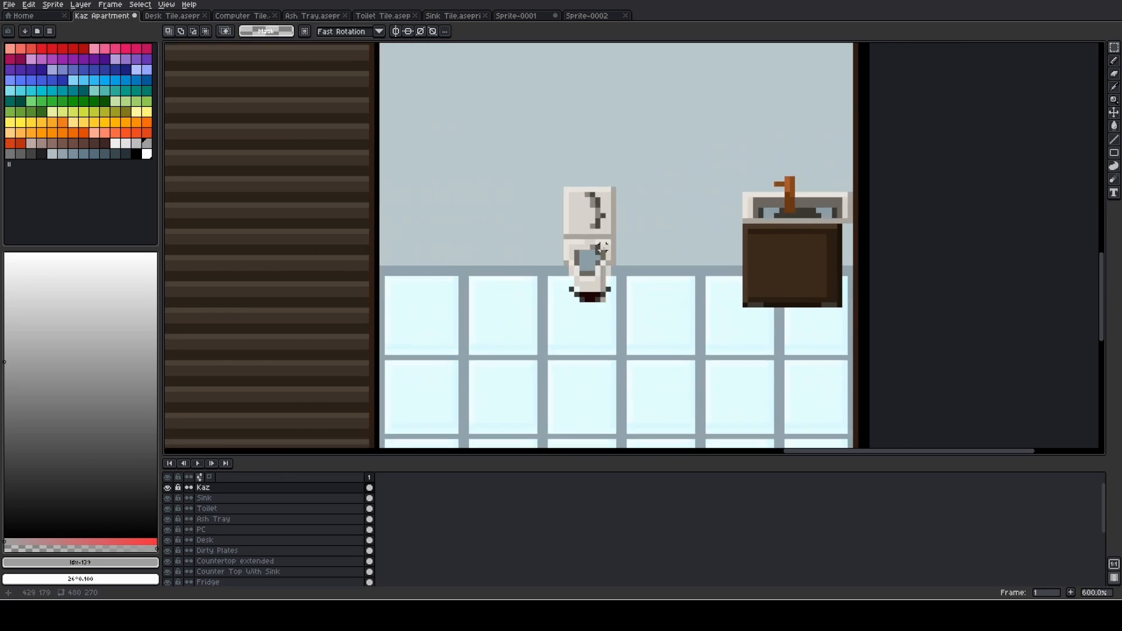
scroll(813, 268, "down", 2)
scroll(507, 263, "down", 1)
left_click_drag(505, 263, 887, 273)
scroll(854, 273, "down", 1)
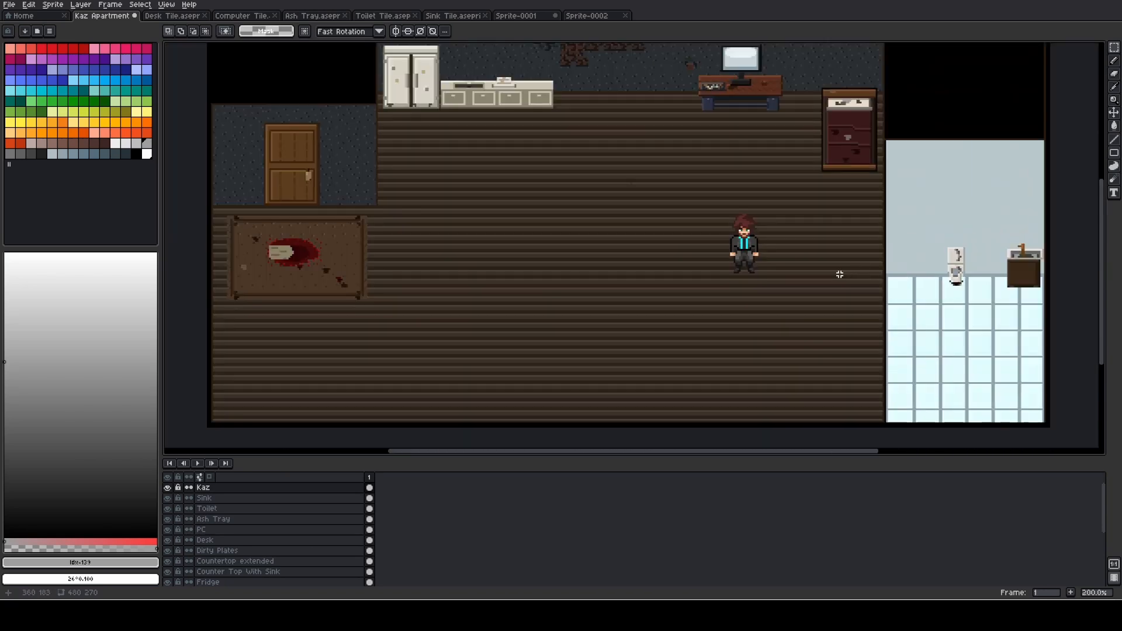
left_click_drag(729, 260, 597, 276)
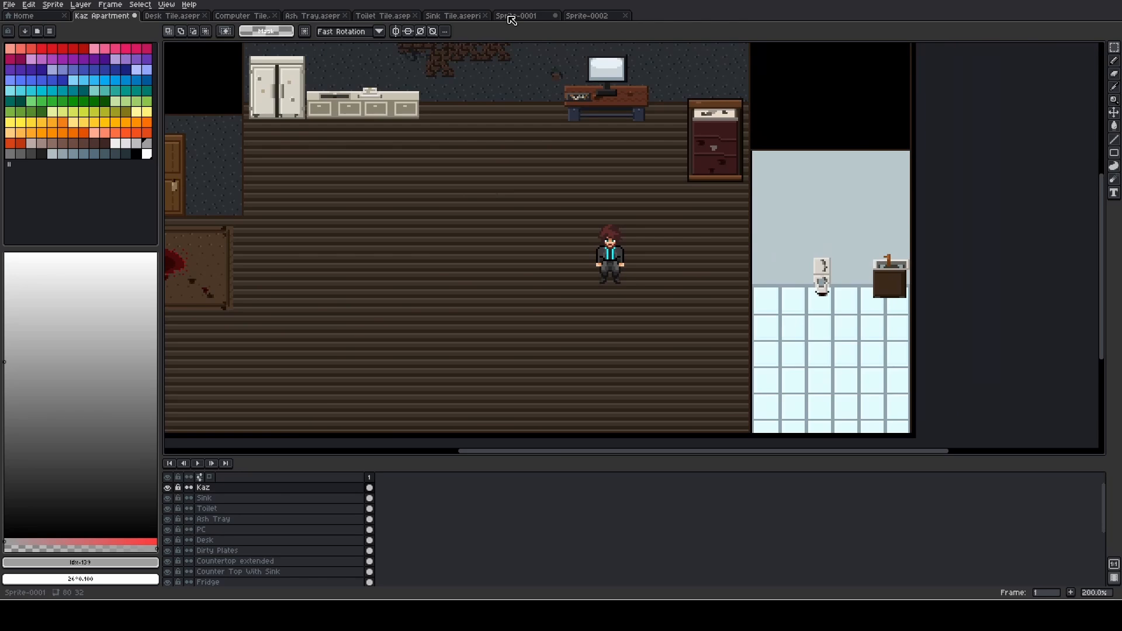
- View the separate Desk Tile and Computer Tile sprites and inspect their pixel details
left_click(182, 16)
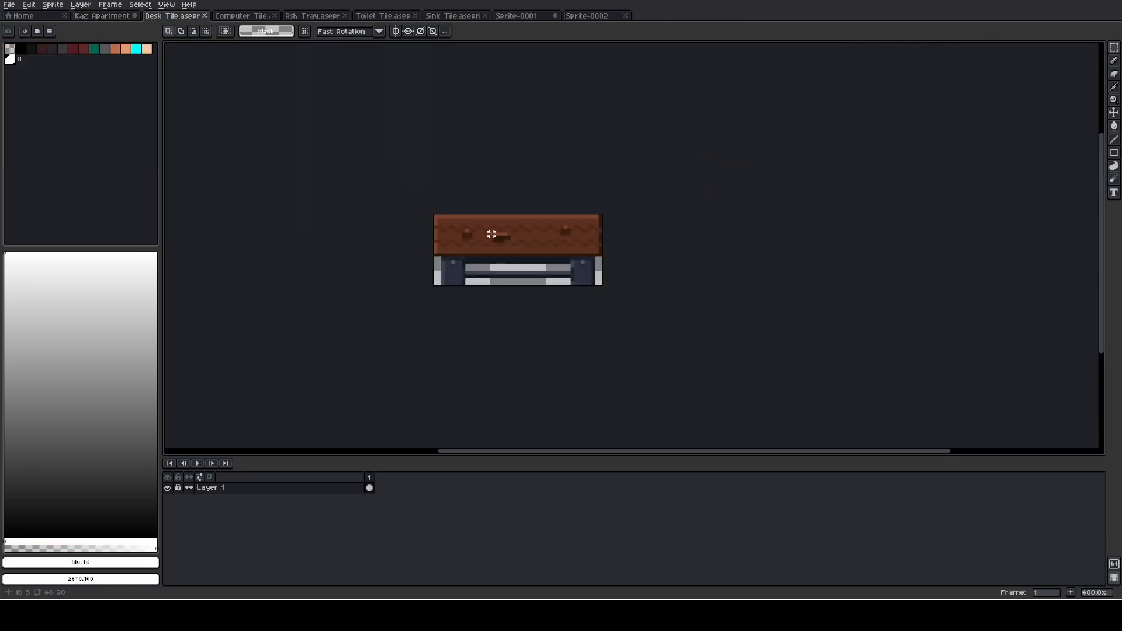
scroll(493, 234, "up", 1)
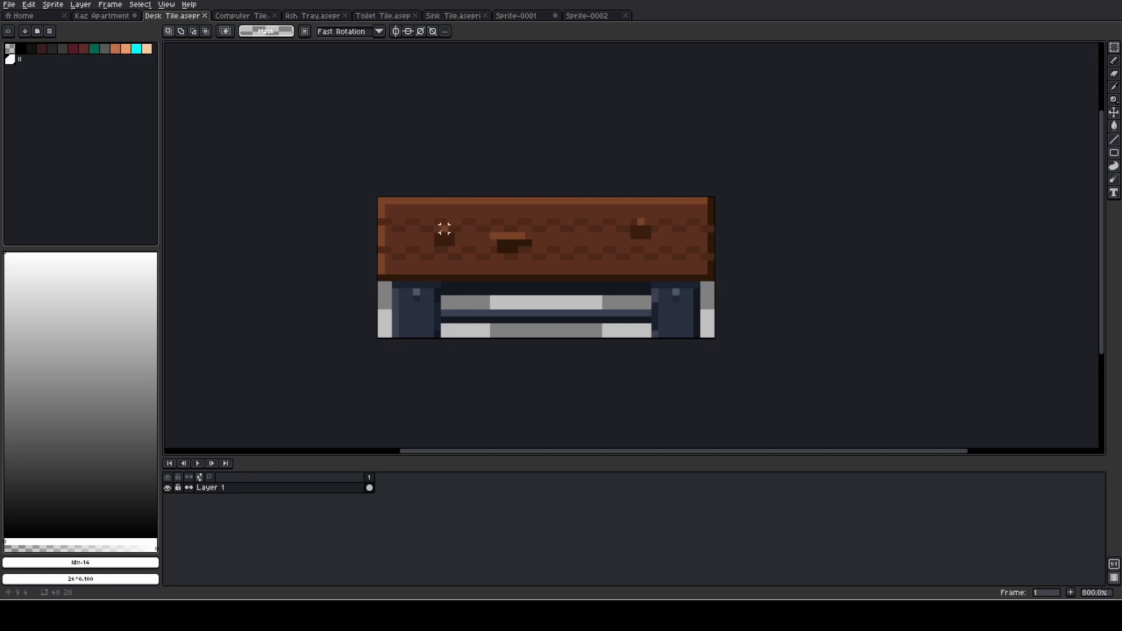
left_click(249, 15)
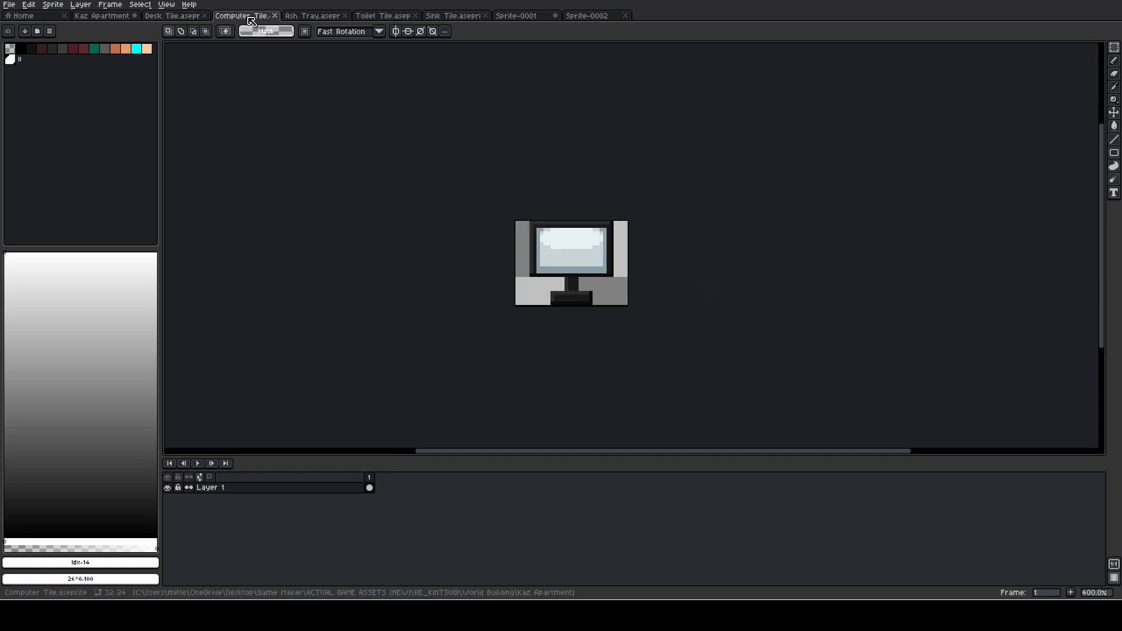
scroll(512, 214, "up", 1)
left_click_drag(473, 194, 277, 120)
scroll(358, 153, "up", 1)
mouse_move(375, 157)
left_mouse_down()
mouse_move(404, 134)
mouse_move(384, 140)
left_mouse_up()
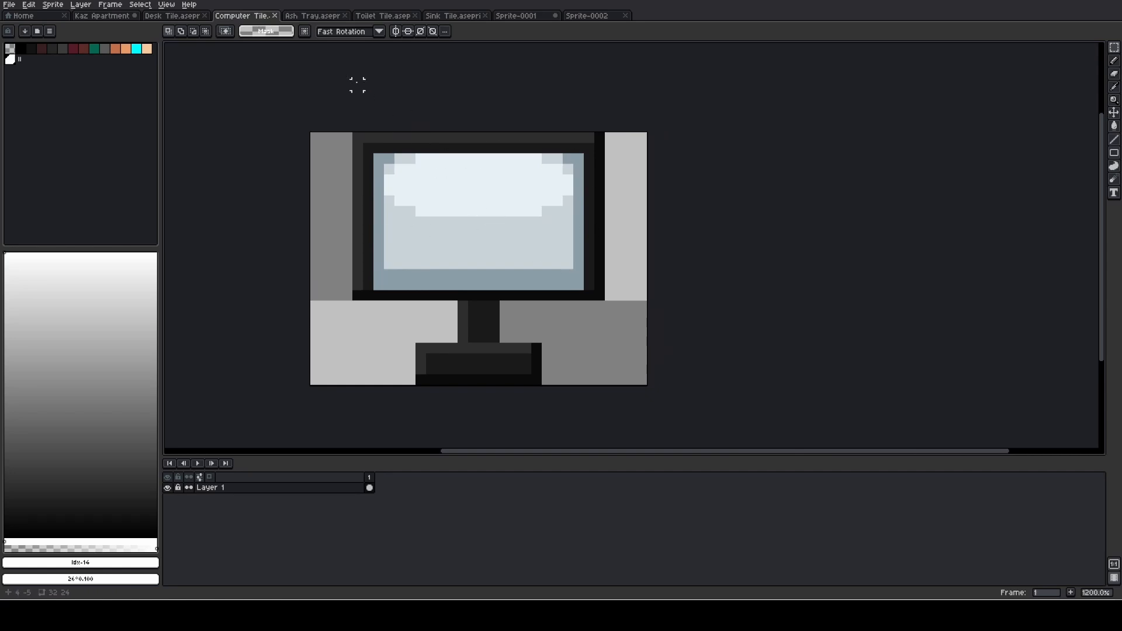
- View the Ash Tray, Toilet Tile and Sink Tile sprites and inspect each one's shading
left_click(312, 15)
scroll(551, 208, "up", 5)
left_click_drag(521, 250, 542, 177)
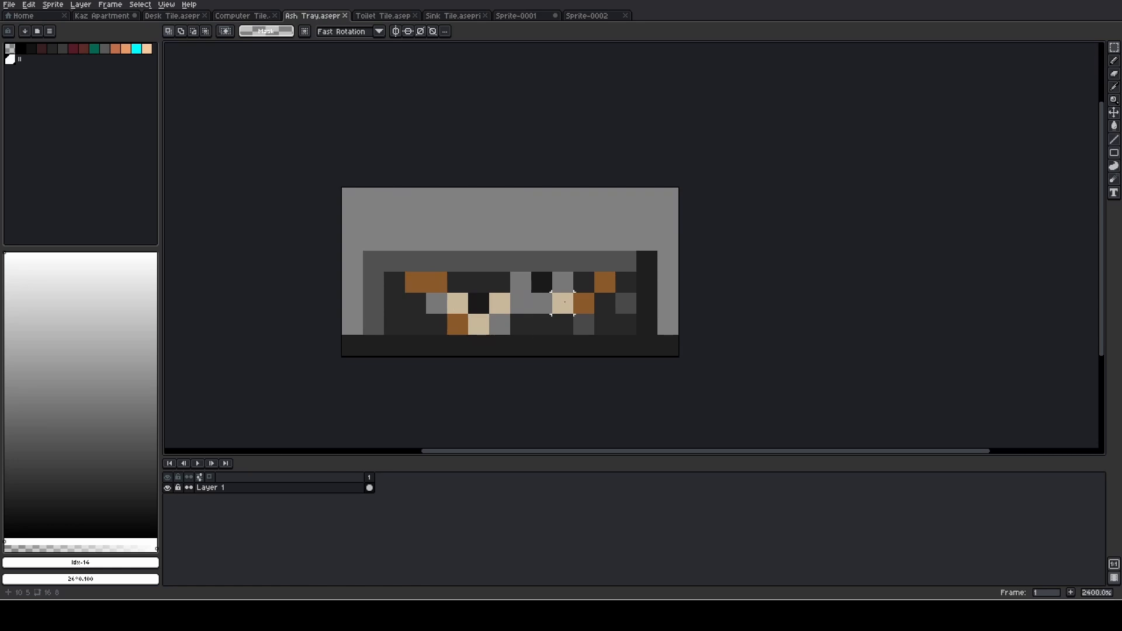
left_click(382, 16)
scroll(714, 181, "up", 3)
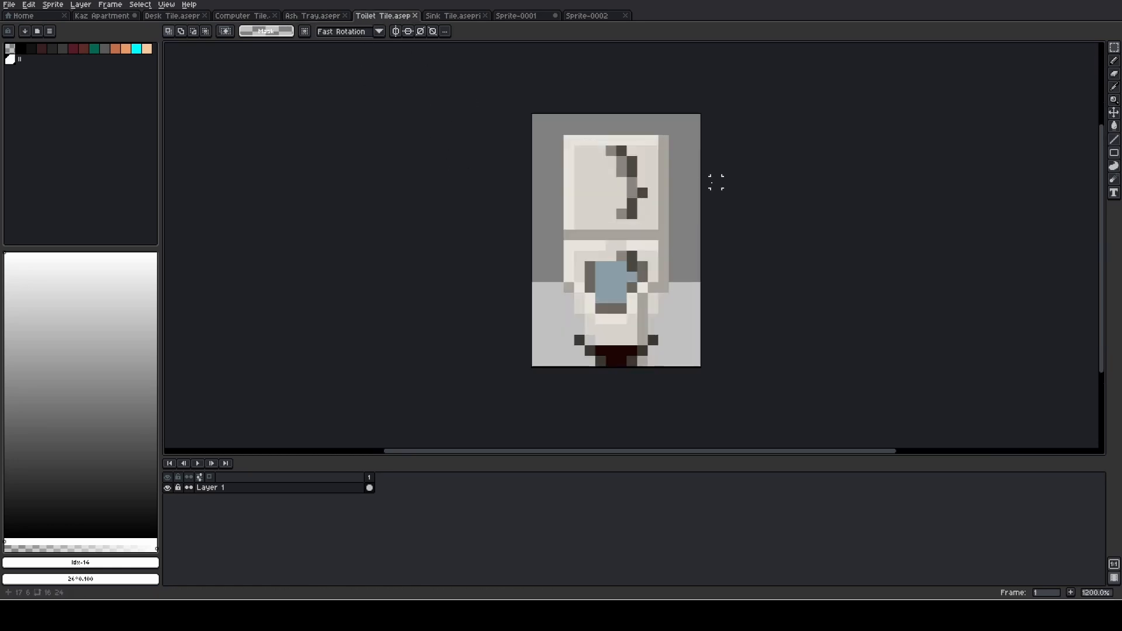
scroll(674, 225, "up", 1)
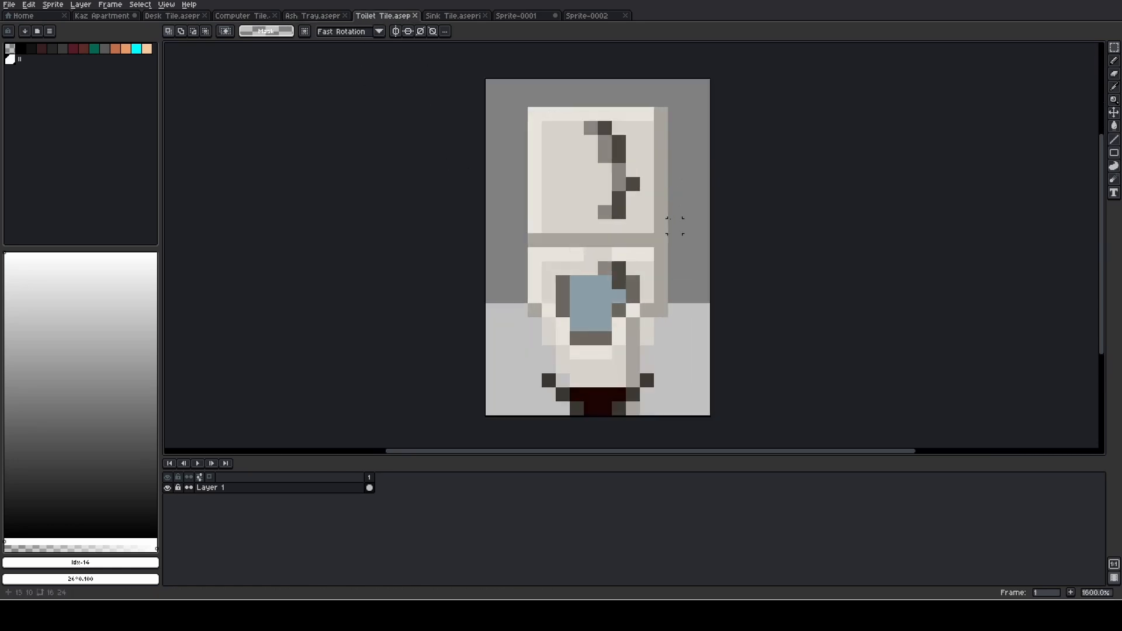
left_click(459, 17)
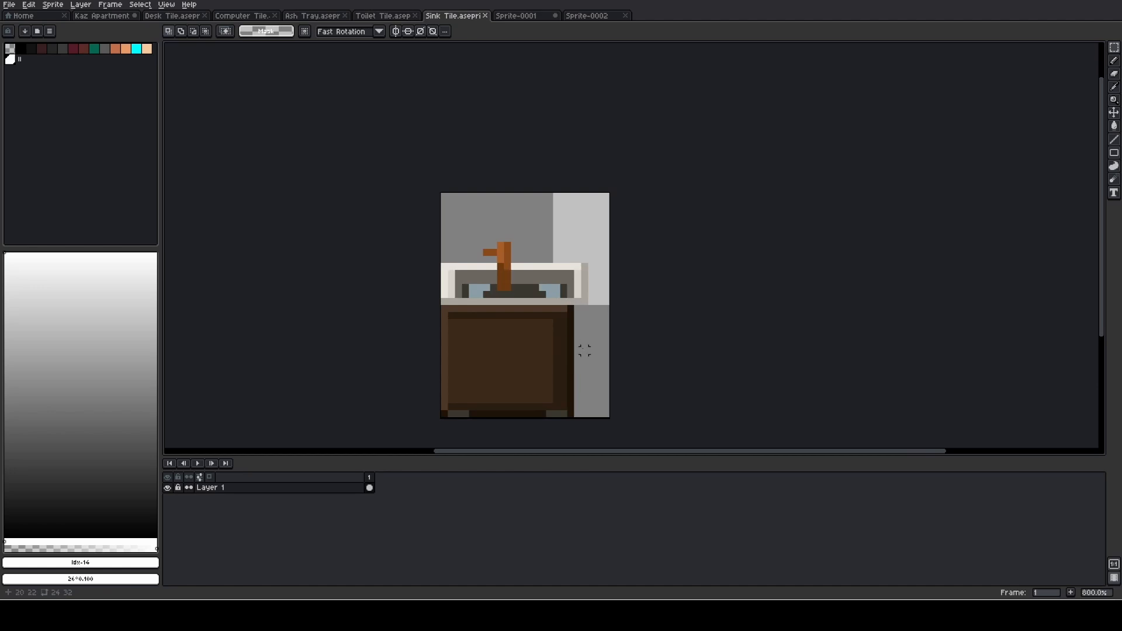
scroll(546, 104, "down", 3)
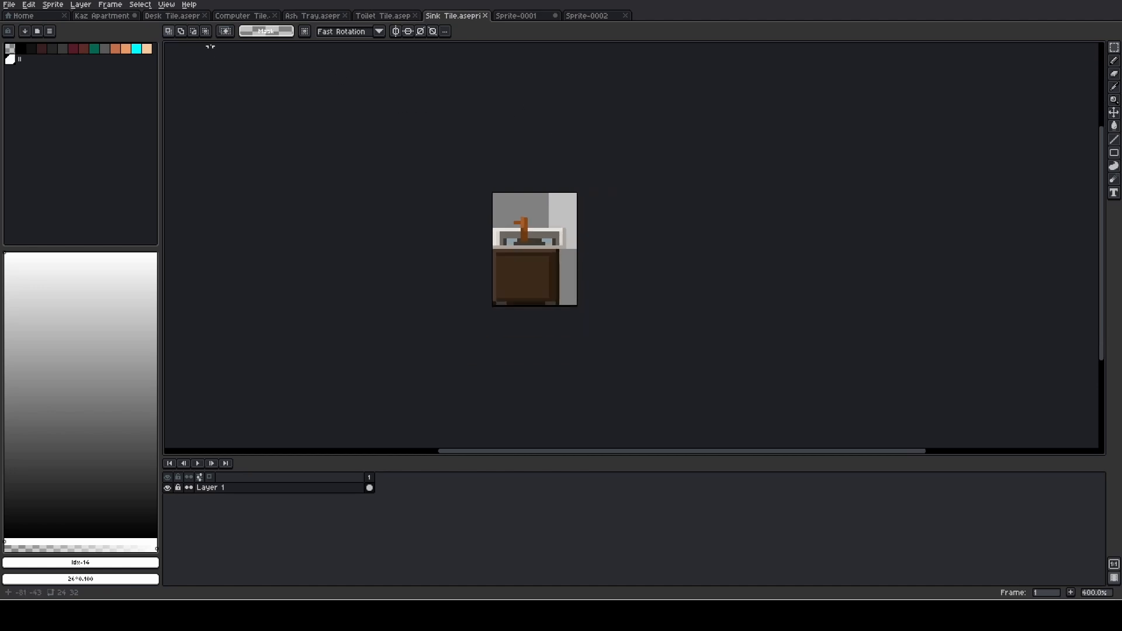
- Return to the Kaz Apartment scene and review the overall room and its empty floor area
left_click(109, 16)
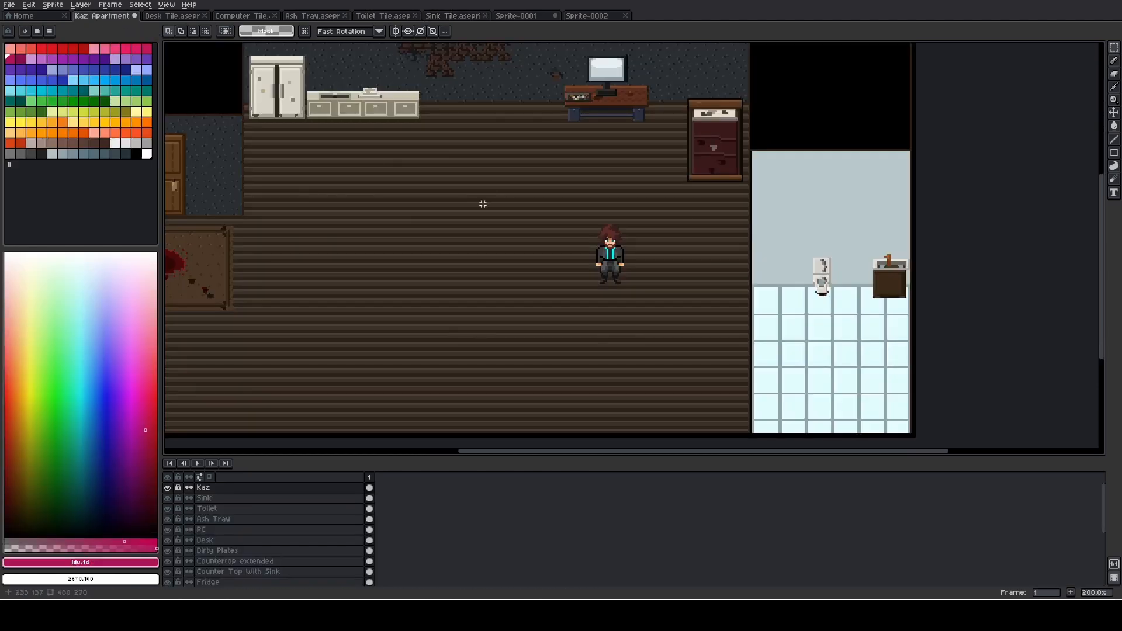
scroll(482, 204, "down", 1)
scroll(483, 204, "up", 1)
scroll(484, 204, "down", 1)
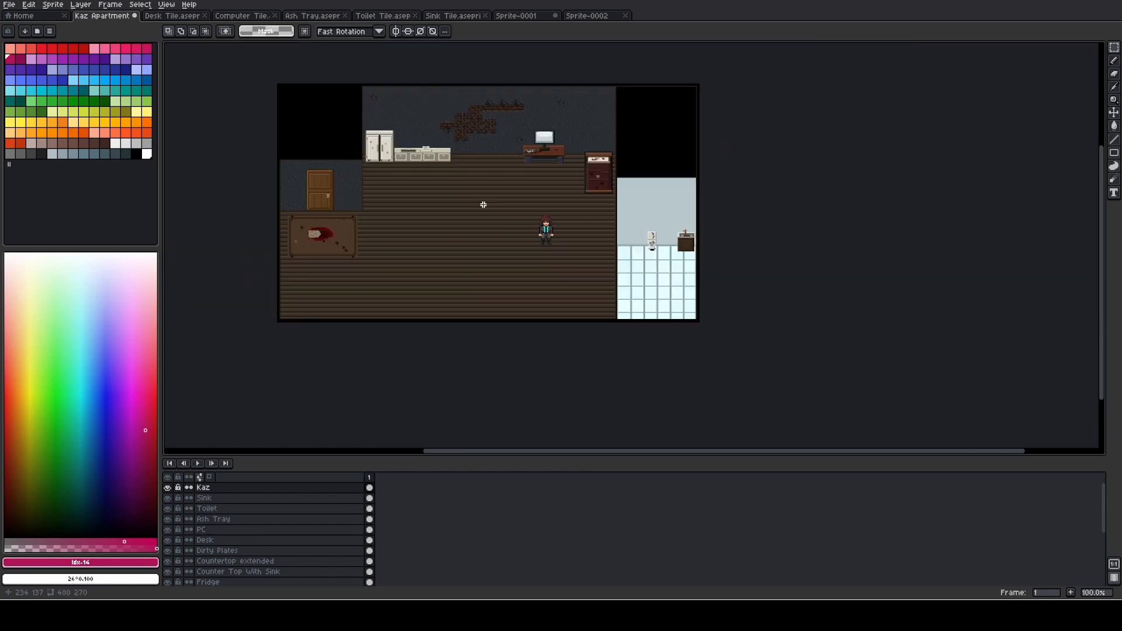
scroll(484, 205, "up", 1)
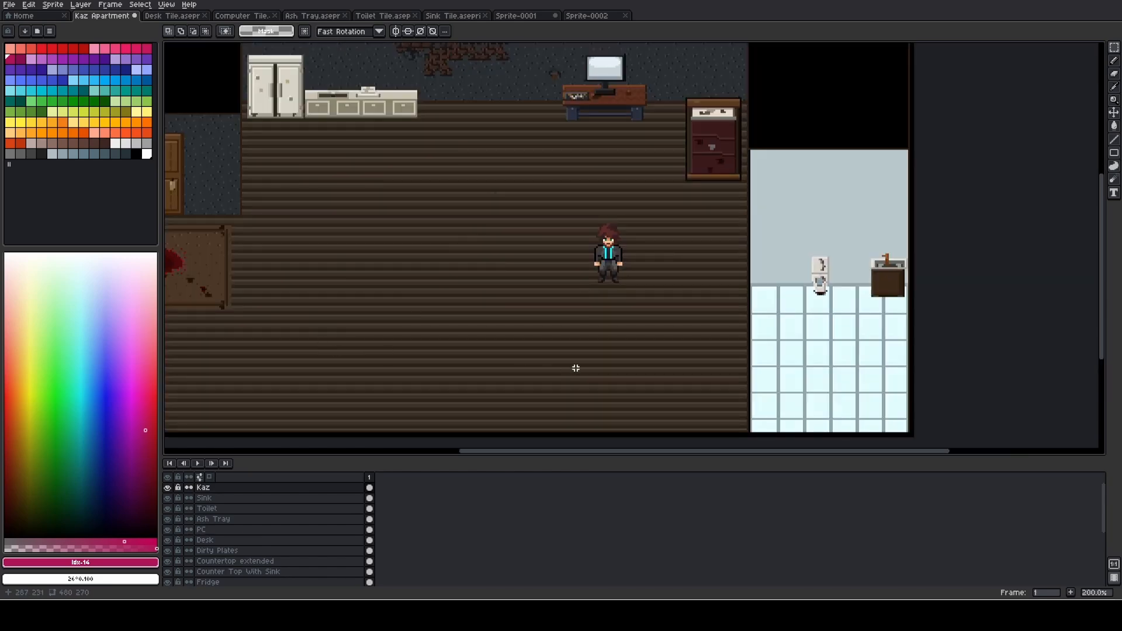
left_click_drag(520, 310, 547, 282)
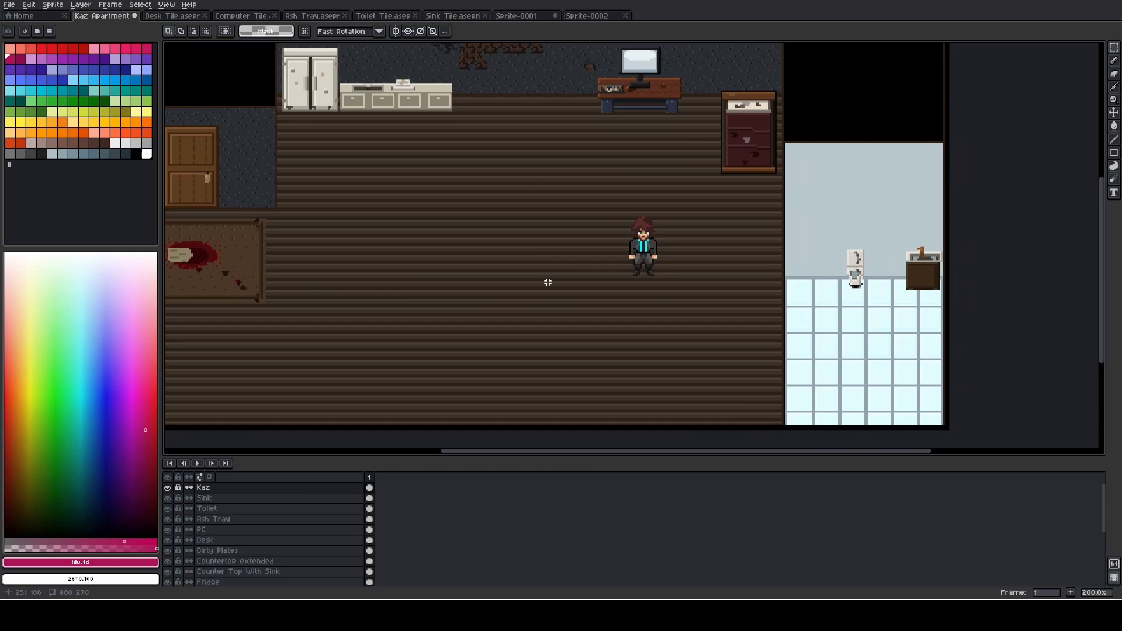
- Study the desk's wood texture and legs up close, and check the open floor around the character
scroll(666, 98, "up", 8)
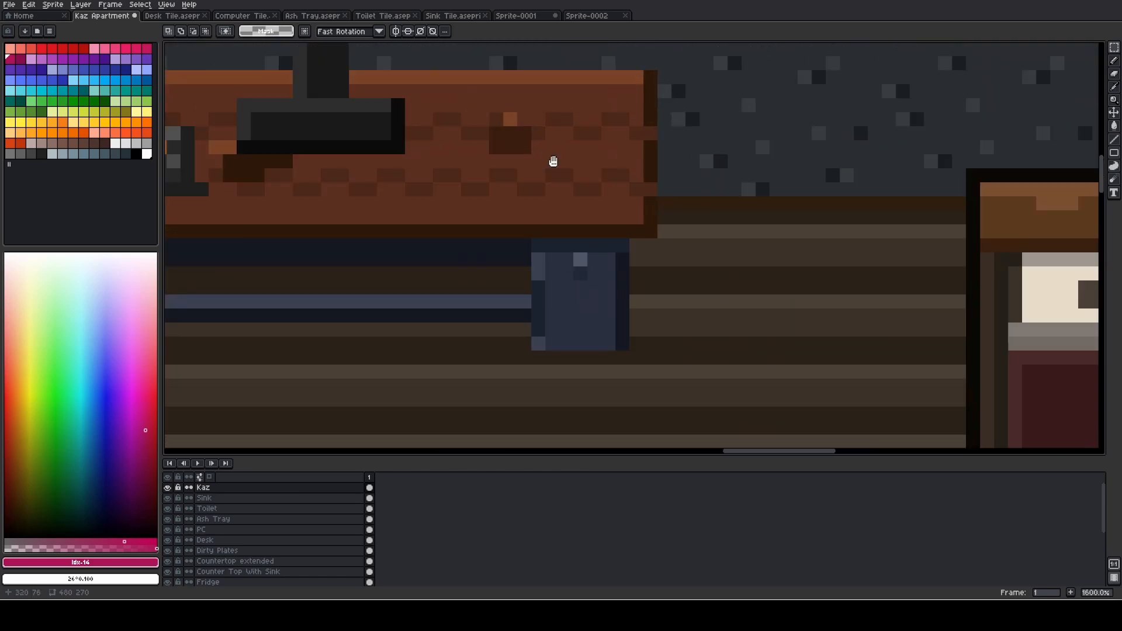
left_click_drag(552, 160, 655, 253)
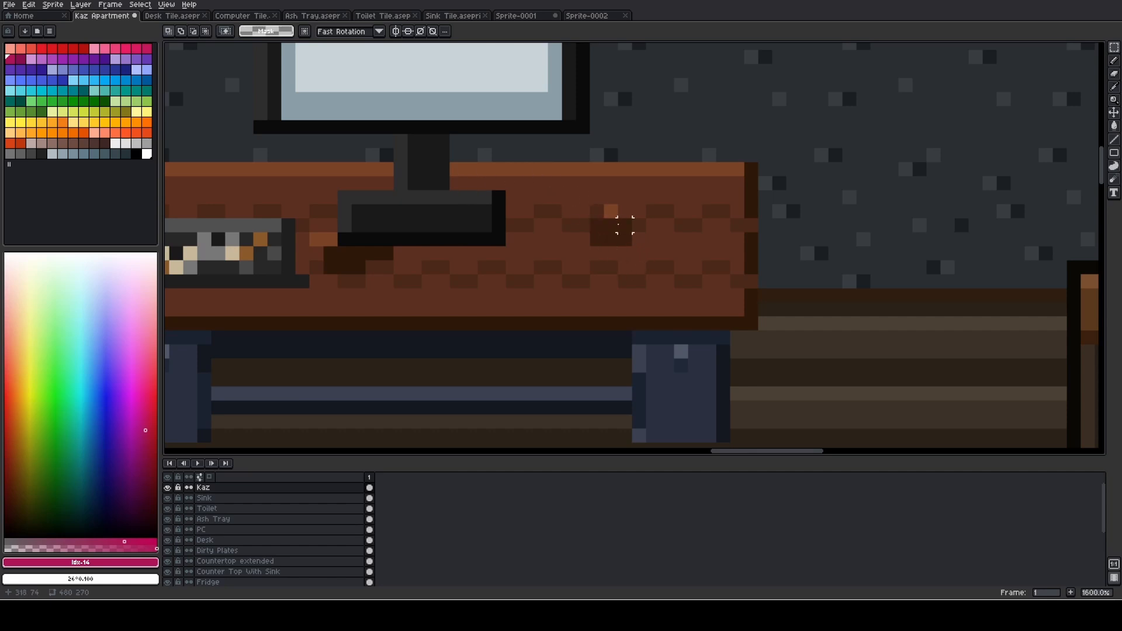
scroll(513, 224, "down", 6)
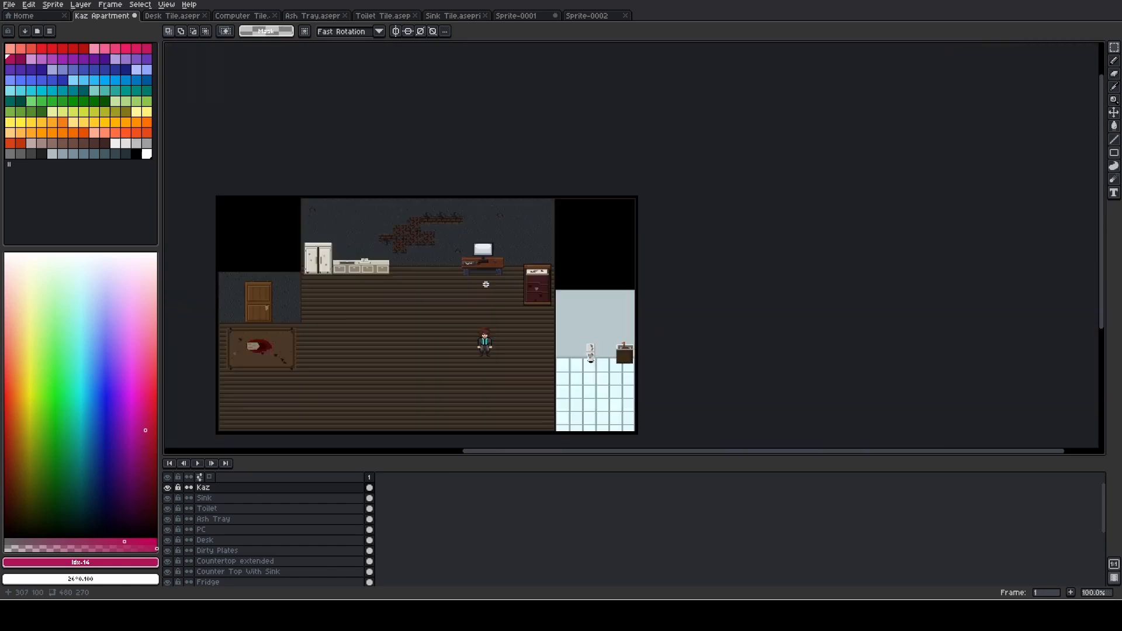
left_click_drag(486, 284, 480, 174)
scroll(500, 182, "up", 1)
left_click_drag(449, 242, 560, 175)
scroll(485, 216, "up", 1)
left_click_drag(483, 213, 650, 158)
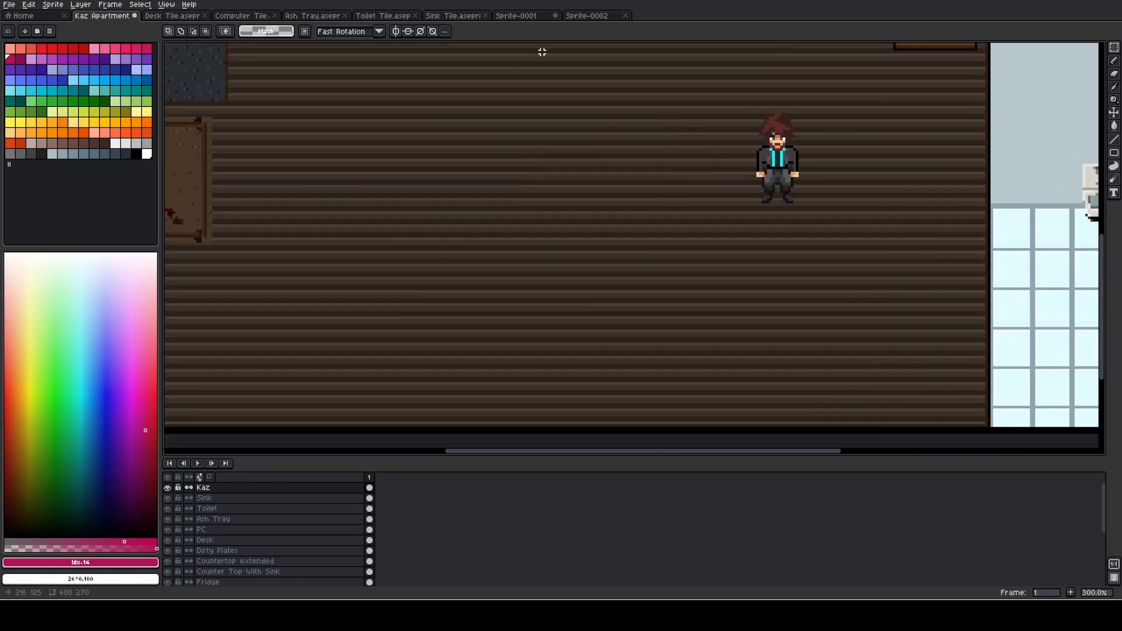
- Check the pixel dimensions of Sprite-0001 in the Sprite Size settings, keeping them at 80 by 32
left_click(525, 18)
left_click(52, 5)
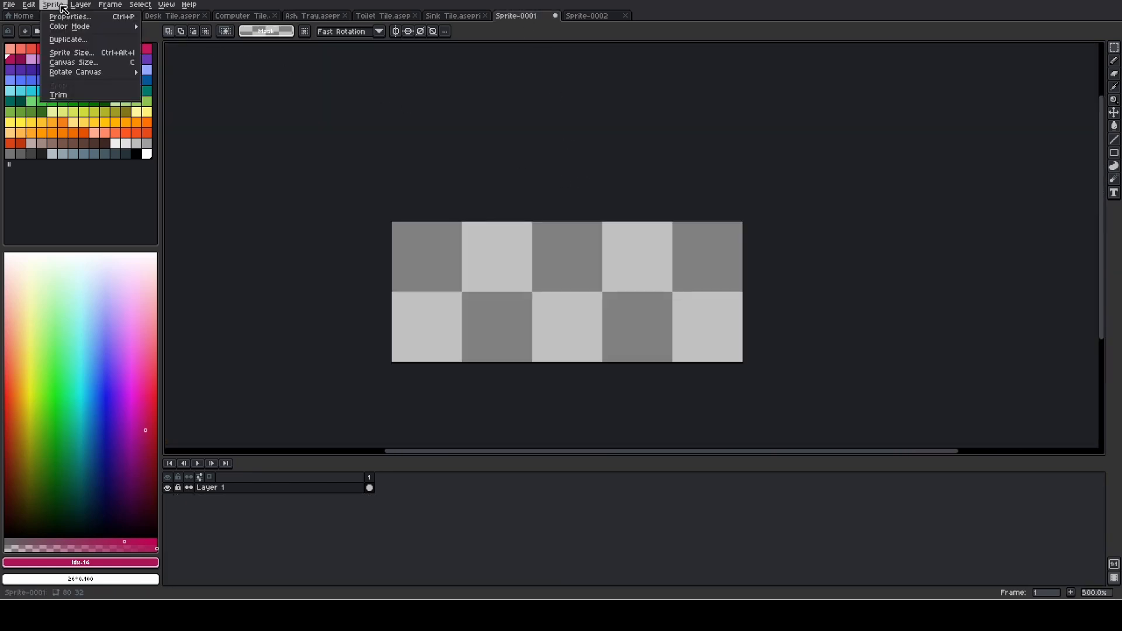
left_click(79, 50)
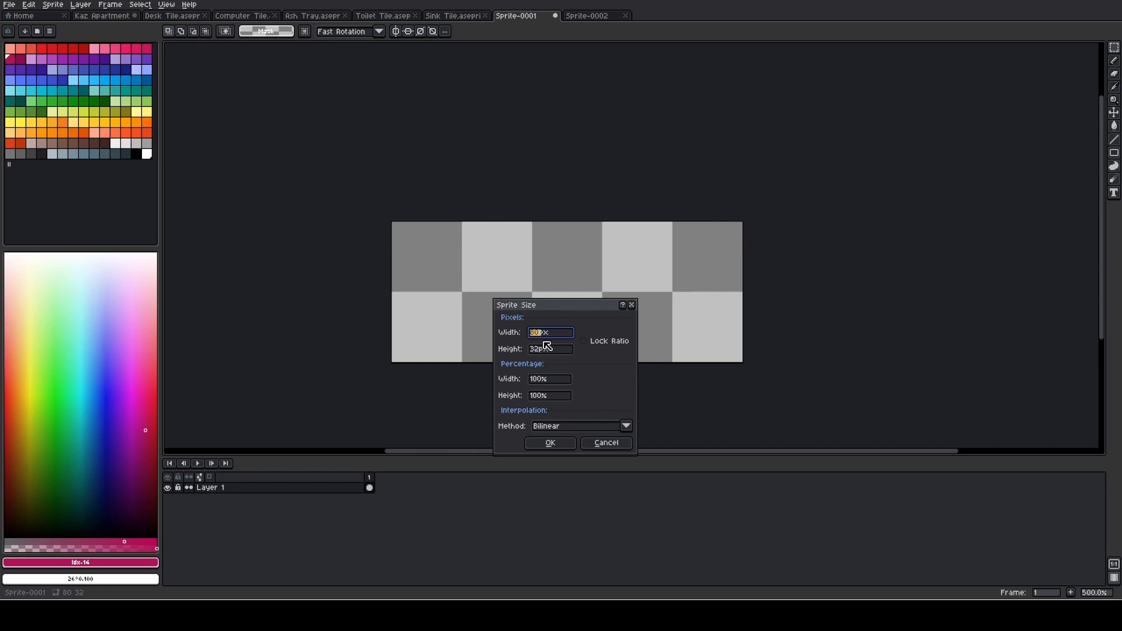
left_click(551, 443)
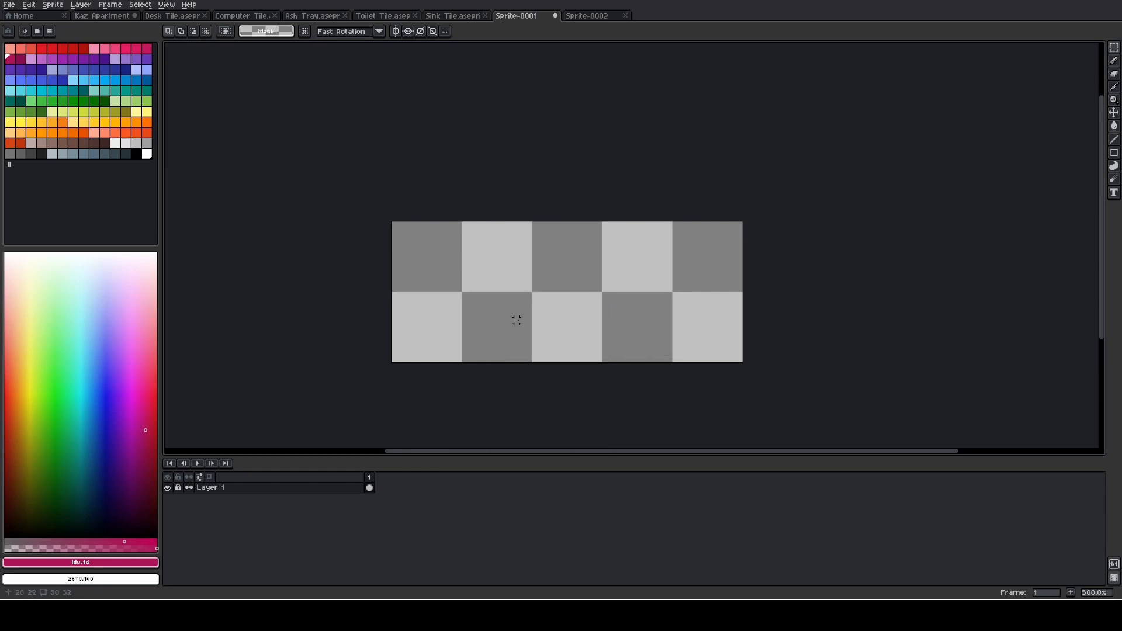
- Fill the whole Sprite-0001 canvas with the current crimson and select all of it for copying
key("g")
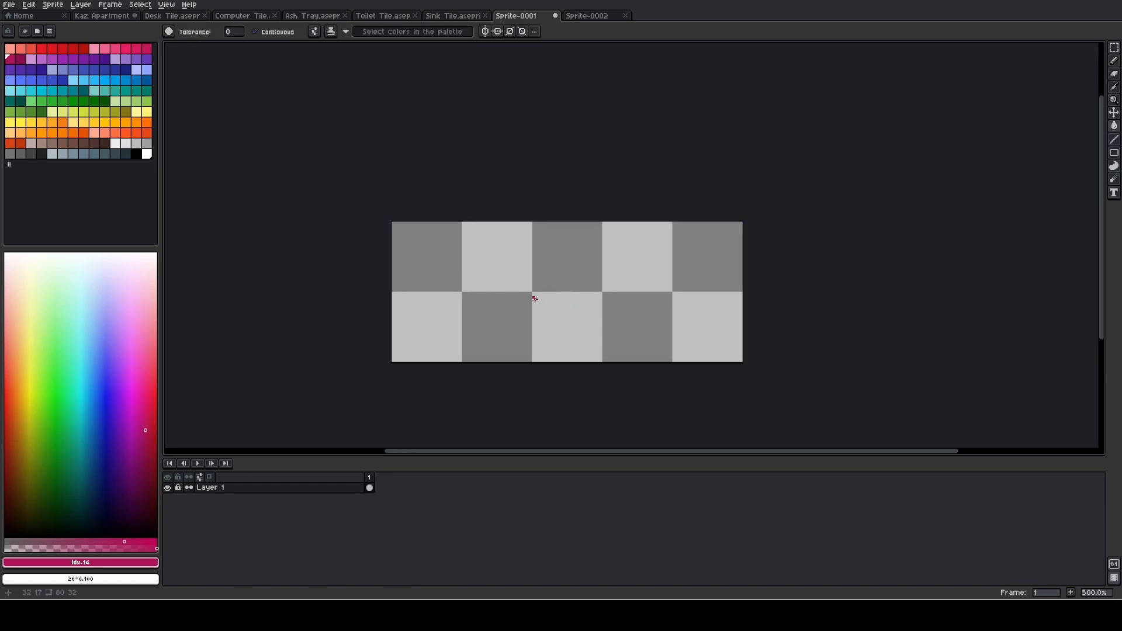
left_click(517, 299)
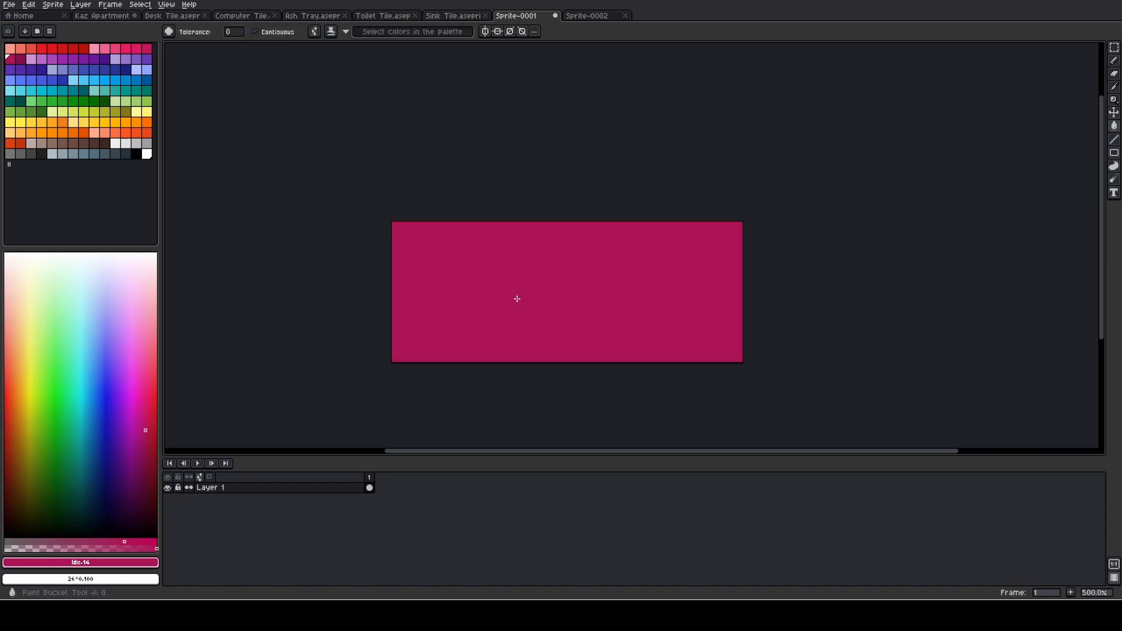
key("ctrl+a")
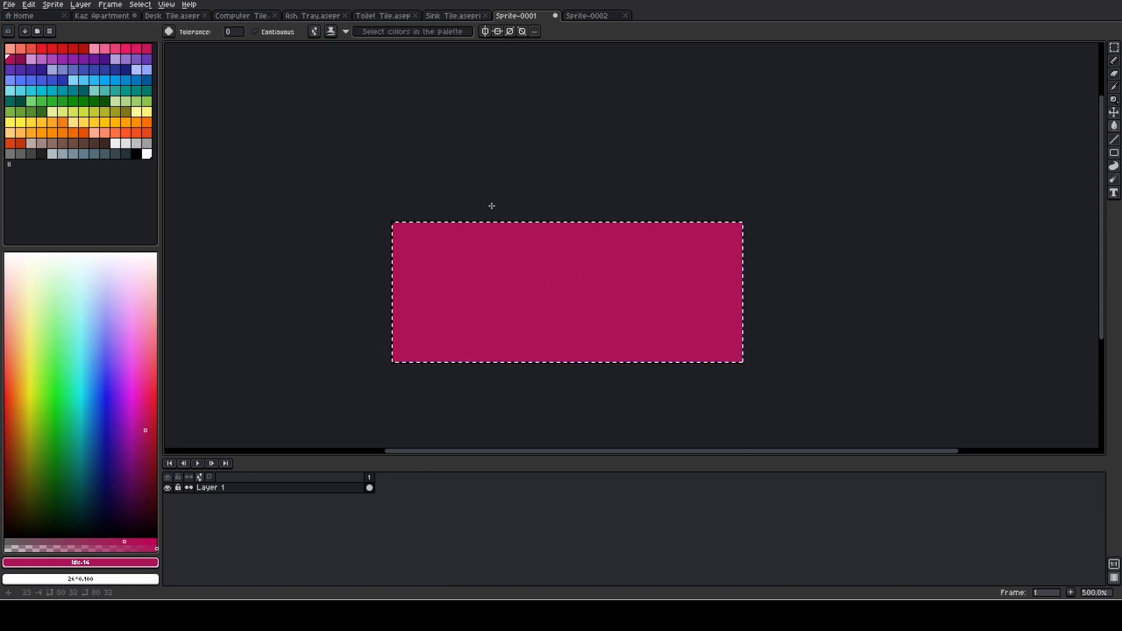
- Add a new layer named Couch directly above the Sink layer in the Kaz Apartment file
left_click(111, 17)
right_click(252, 499)
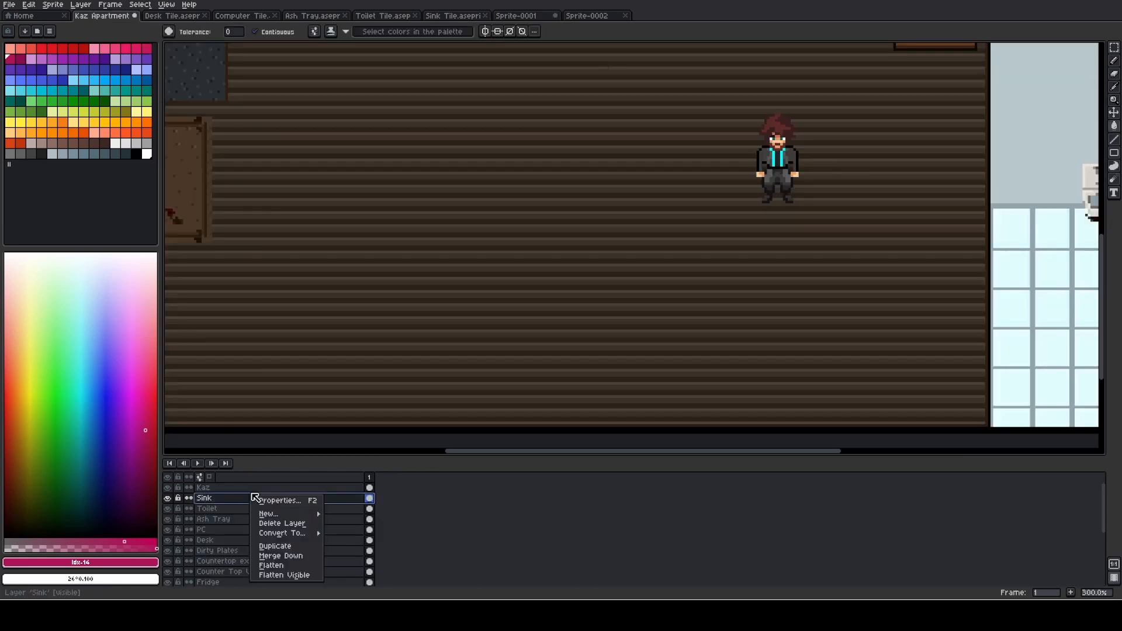
mouse_move(316, 518)
left_click(353, 514)
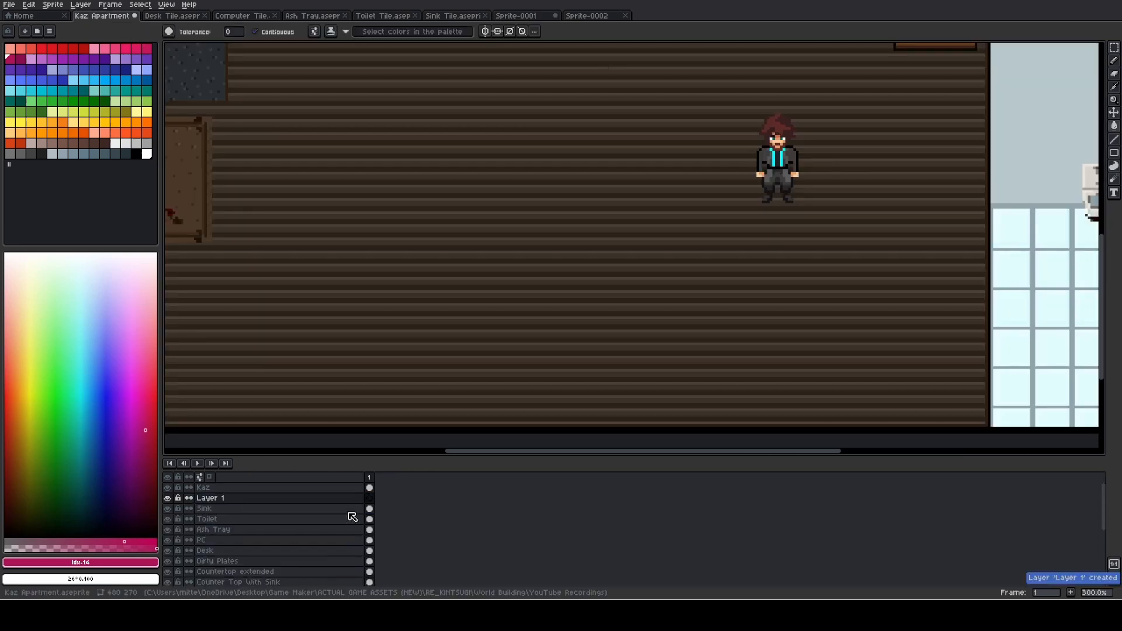
double_click(233, 498)
type("Couch")
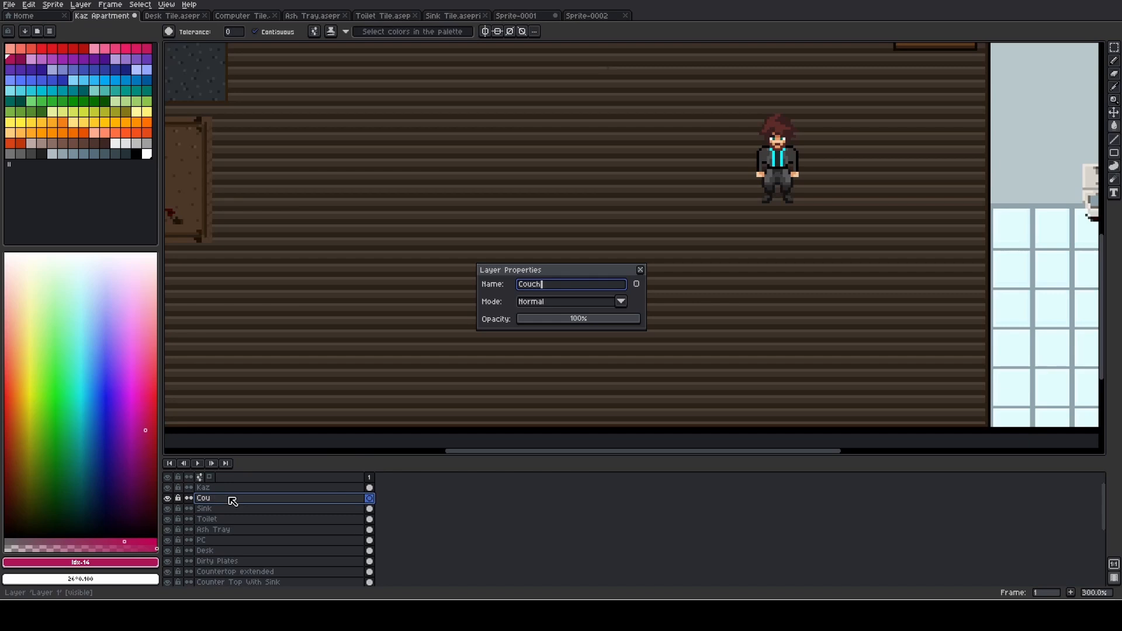
key("Return")
- Add another new layer above Couch and name it PC Mouse
right_click(230, 501)
mouse_move(294, 517)
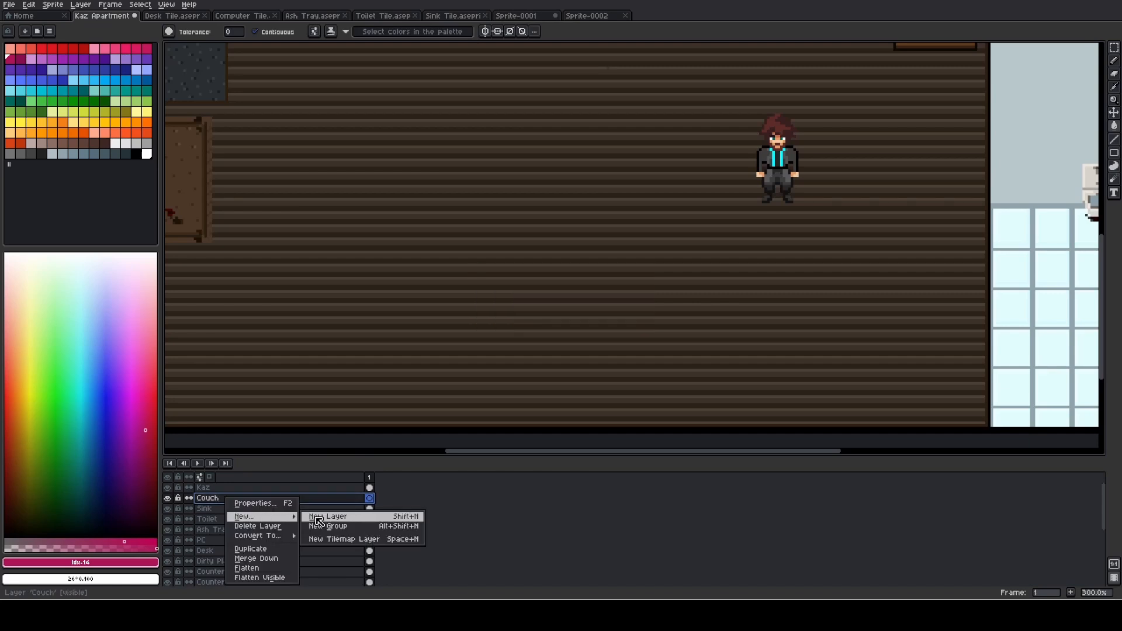
left_click(330, 516)
double_click(237, 504)
type("PC")
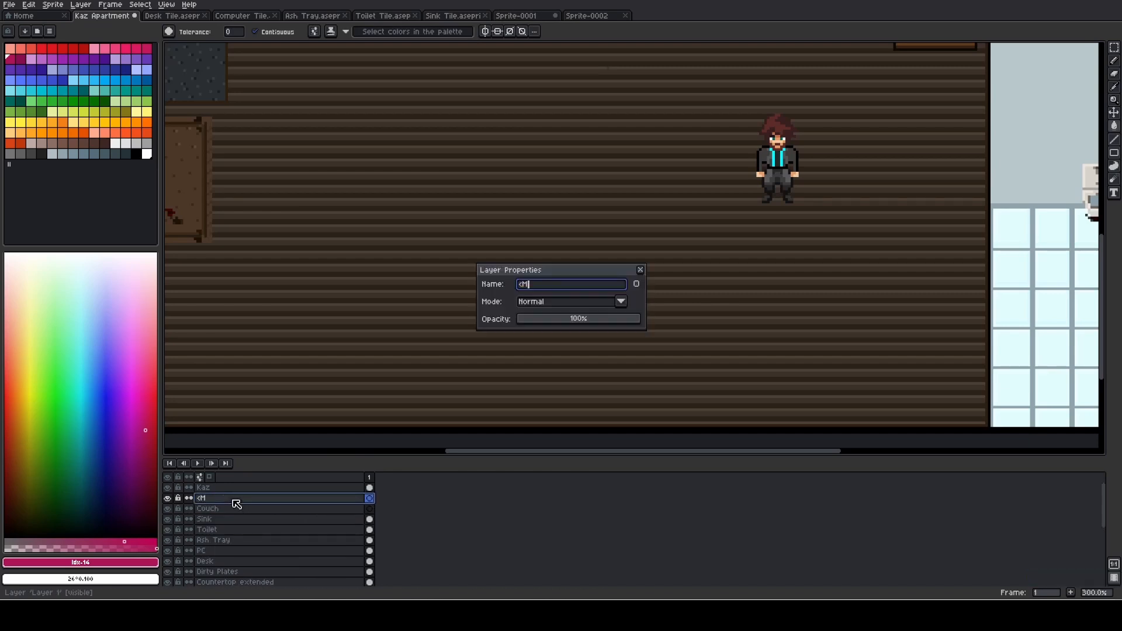
key("BackSpace")
key("BackSpace")
type("PC Mouse")
key("Return")
- Paste the 80 by 32 crimson block onto the Couch layer and place it near the room's lower wall at position 184, 232
left_click(233, 507)
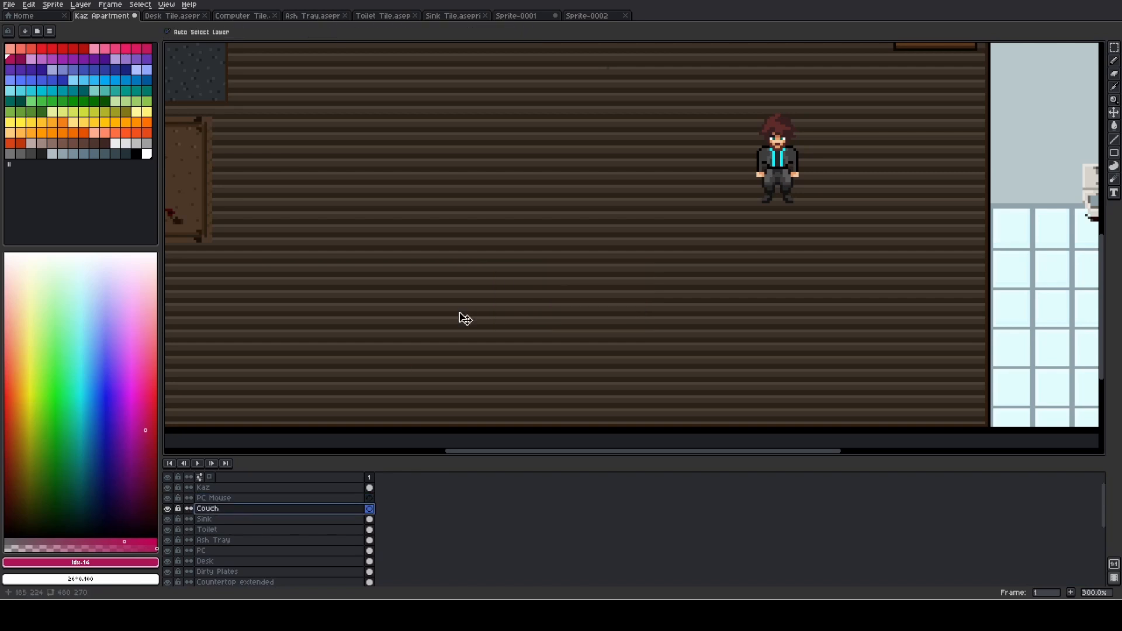
key("ctrl+v")
left_click_drag(579, 247, 548, 358)
scroll(539, 309, "down", 2)
scroll(539, 308, "up", 1)
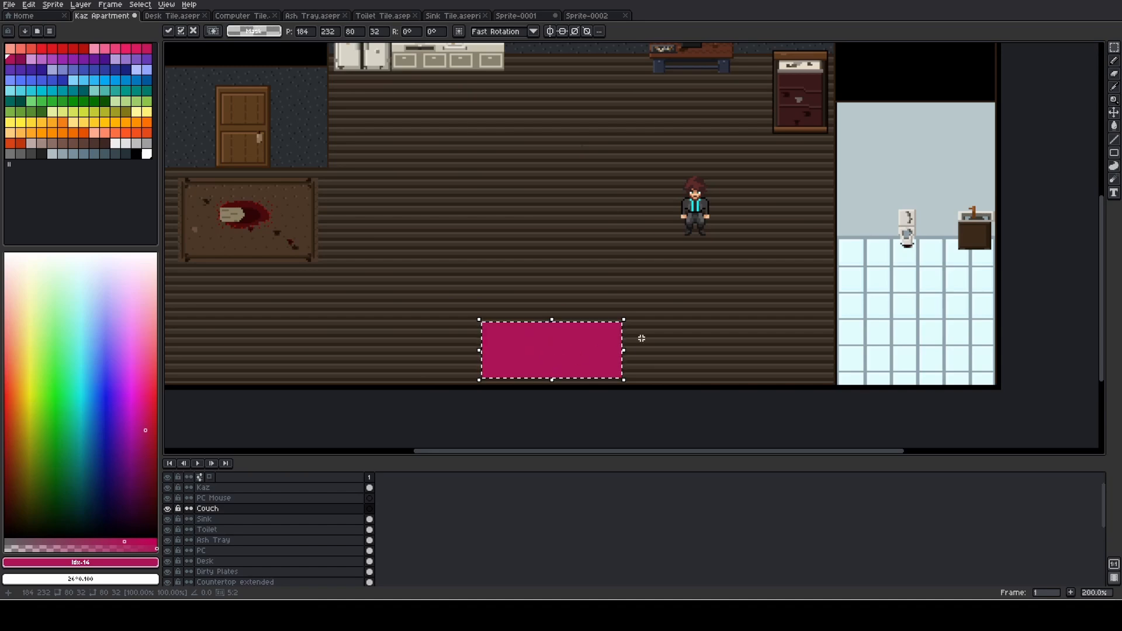
scroll(639, 337, "up", 1)
scroll(642, 339, "down", 1)
left_click_drag(591, 271, 569, 295)
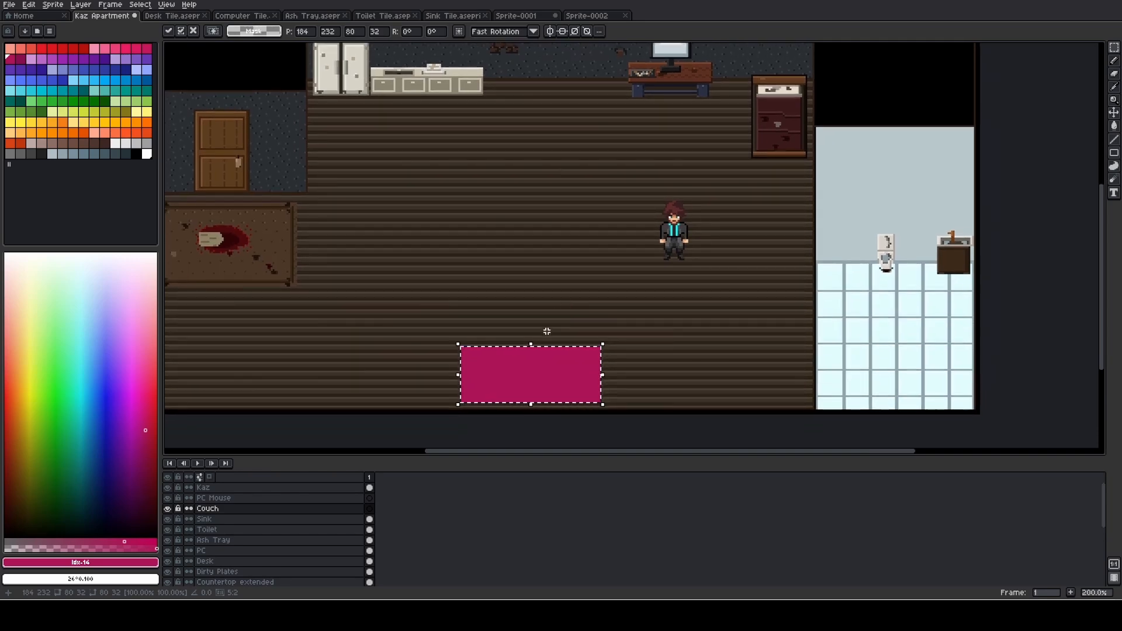
scroll(534, 334, "up", 1)
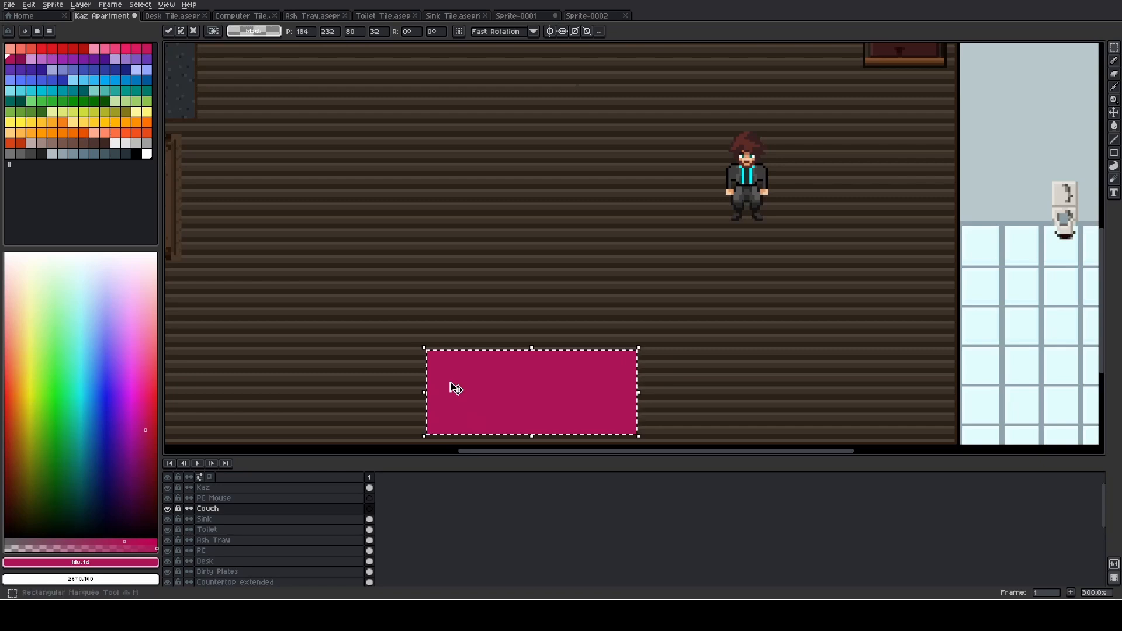
left_click(473, 319)
- Sketch a rough black couch outline with a few freehand guide strokes over and around the crimson block
key("b")
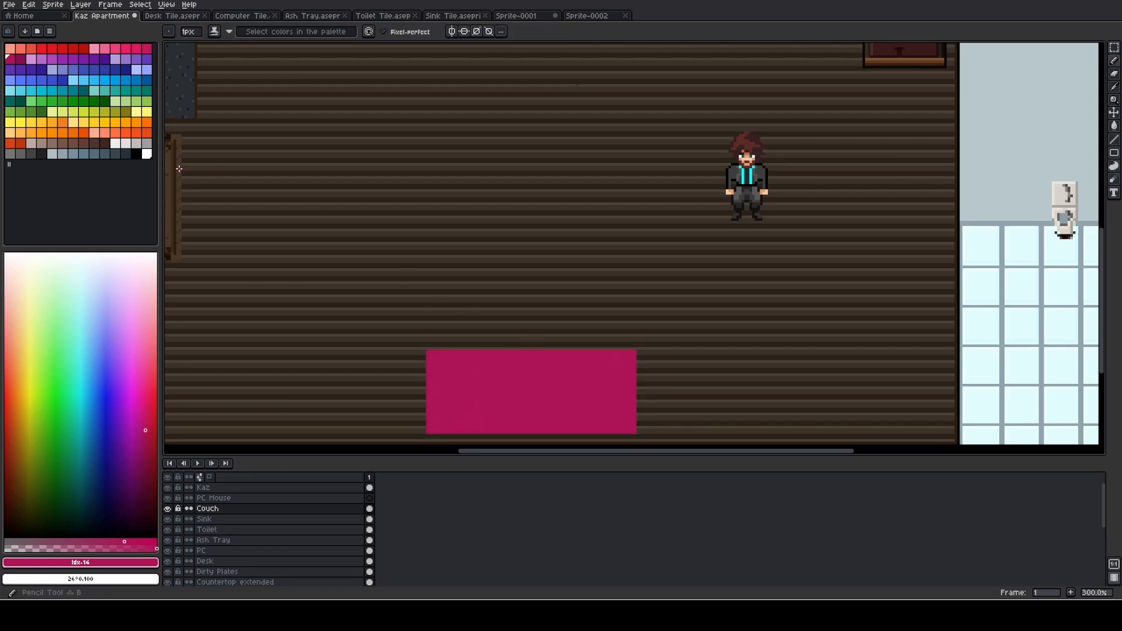
left_click(136, 154)
left_click(427, 352)
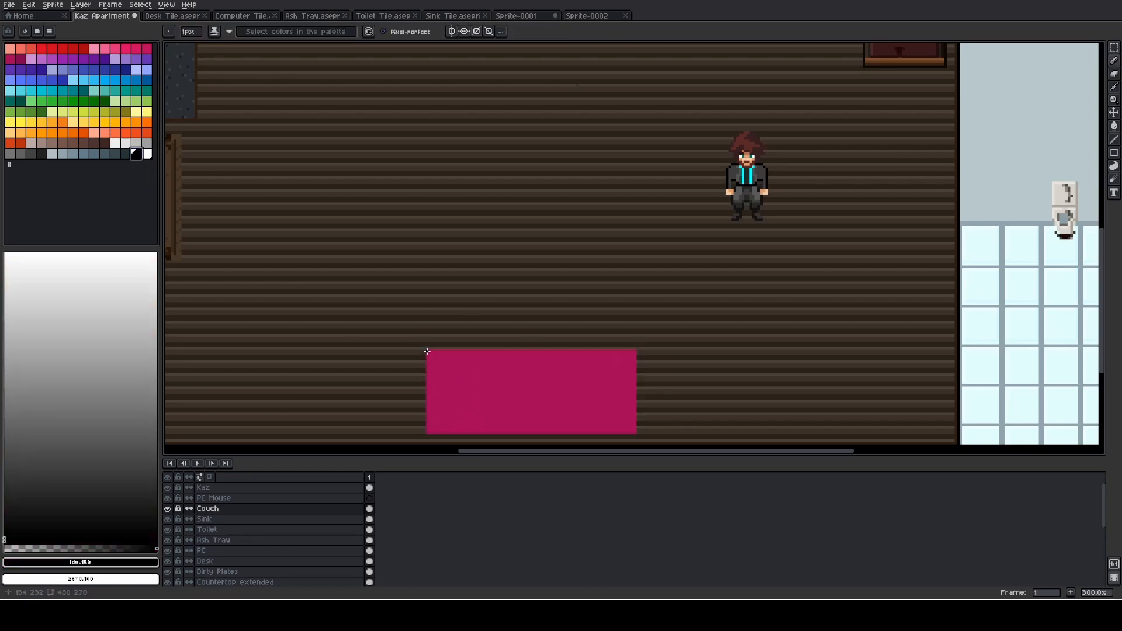
left_click_drag(423, 390, 637, 396)
mouse_move(424, 346)
left_mouse_down()
mouse_move(602, 339)
mouse_move(635, 384)
left_mouse_up()
mouse_move(644, 343)
left_mouse_down()
mouse_move(651, 379)
mouse_move(447, 381)
left_mouse_up()
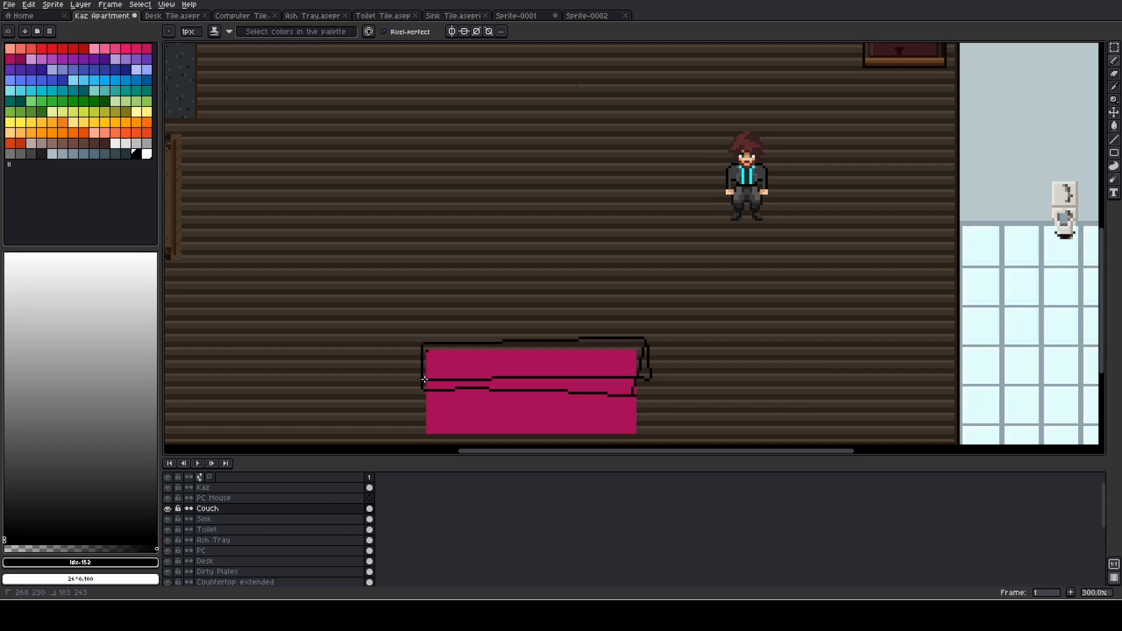
mouse_move(428, 352)
left_mouse_down()
mouse_move(440, 396)
mouse_move(655, 389)
mouse_move(652, 361)
mouse_move(420, 352)
mouse_move(426, 427)
mouse_move(488, 439)
mouse_move(638, 419)
mouse_move(566, 351)
mouse_move(467, 348)
mouse_move(443, 380)
mouse_move(483, 313)
left_mouse_up()
left_click_drag(504, 386, 512, 305)
mouse_move(587, 371)
left_mouse_down()
mouse_move(502, 226)
mouse_move(518, 239)
mouse_move(502, 240)
mouse_move(504, 218)
left_mouse_up()
scroll(504, 217, "down", 2)
scroll(584, 283, "up", 1)
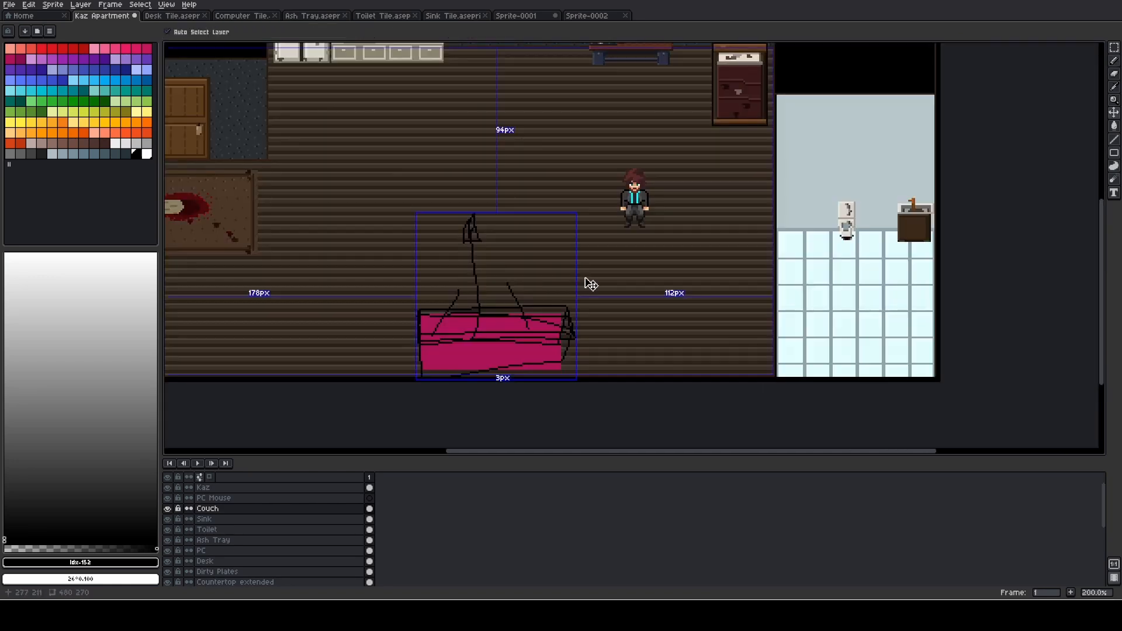
- Undo all the black sketch strokes on the Couch layer, leaving only the plain crimson block
key("ctrl+z")
key("ctrl+z")
key("ctrl+z")
key("ctrl+z")
key("ctrl+z")
key("ctrl+z")
key("ctrl+z")
key("ctrl+z")
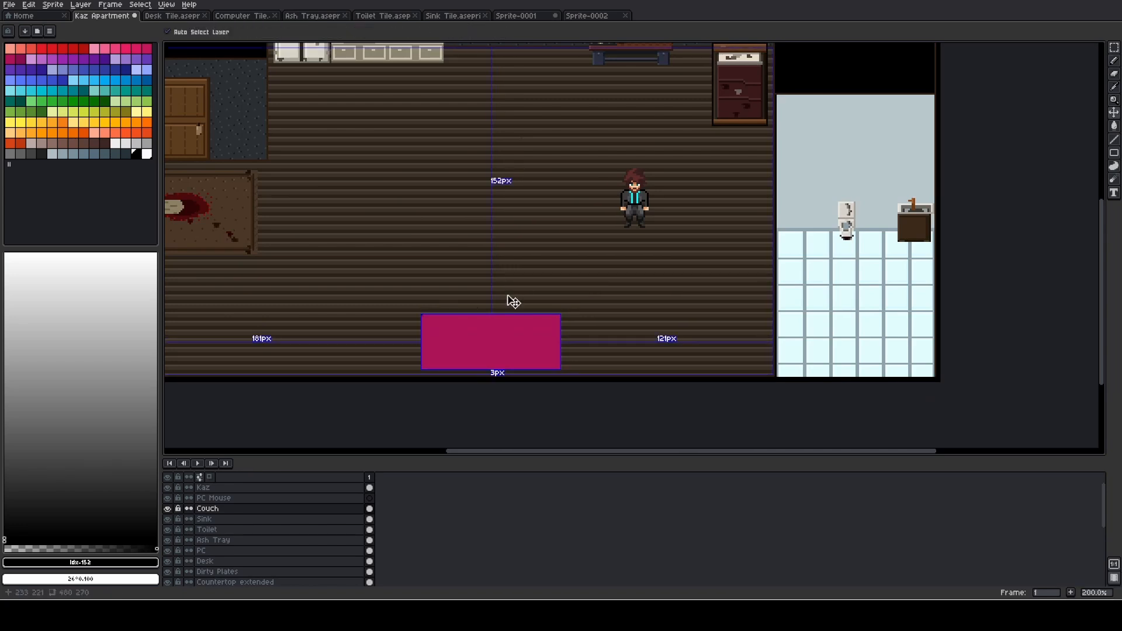
key("ctrl+z")
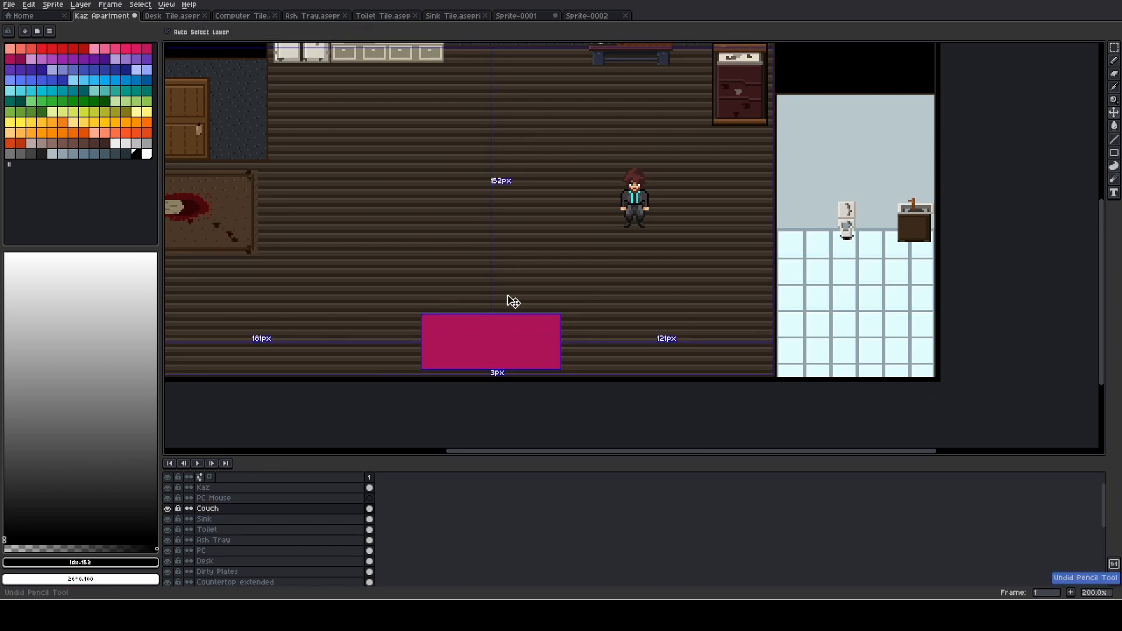
- Test a dark orange-red from the palette on Sprite-0001 with a small patch and fill the whole canvas with it
left_click(516, 15)
key("m")
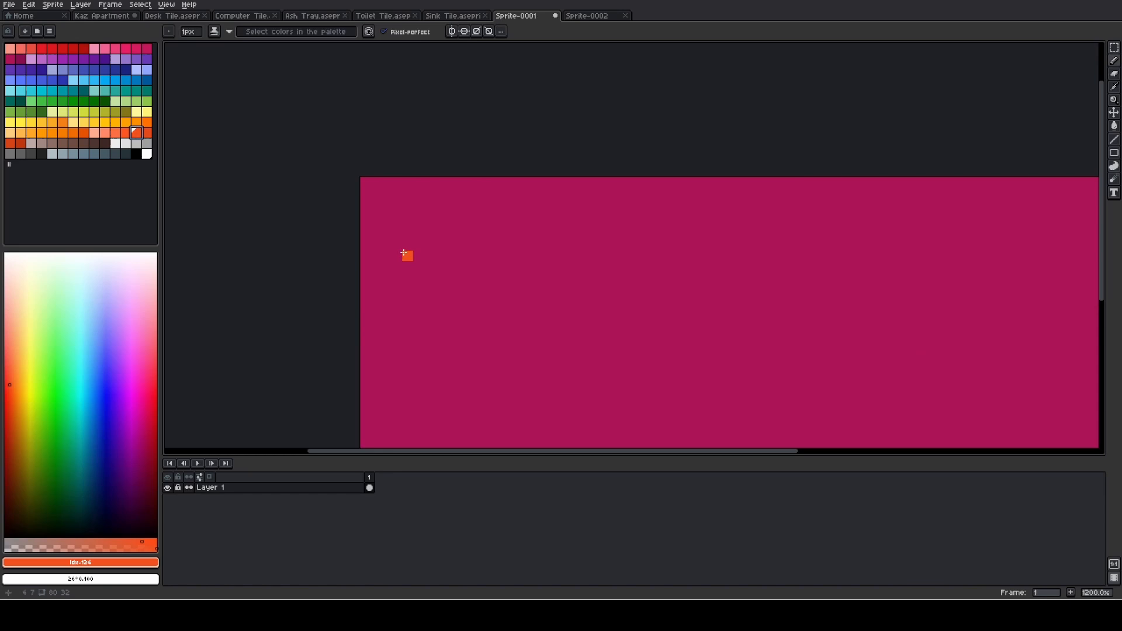
scroll(395, 249, "down", 3)
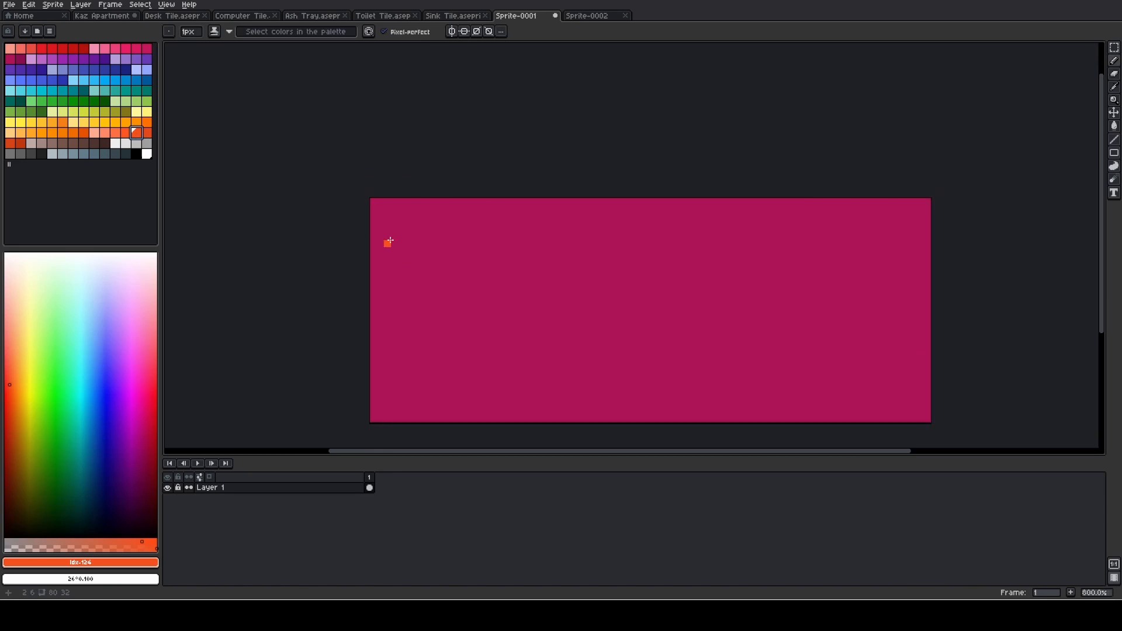
left_click(19, 143)
mouse_move(388, 243)
left_mouse_down()
mouse_move(377, 228)
mouse_move(406, 220)
mouse_move(411, 230)
left_mouse_up()
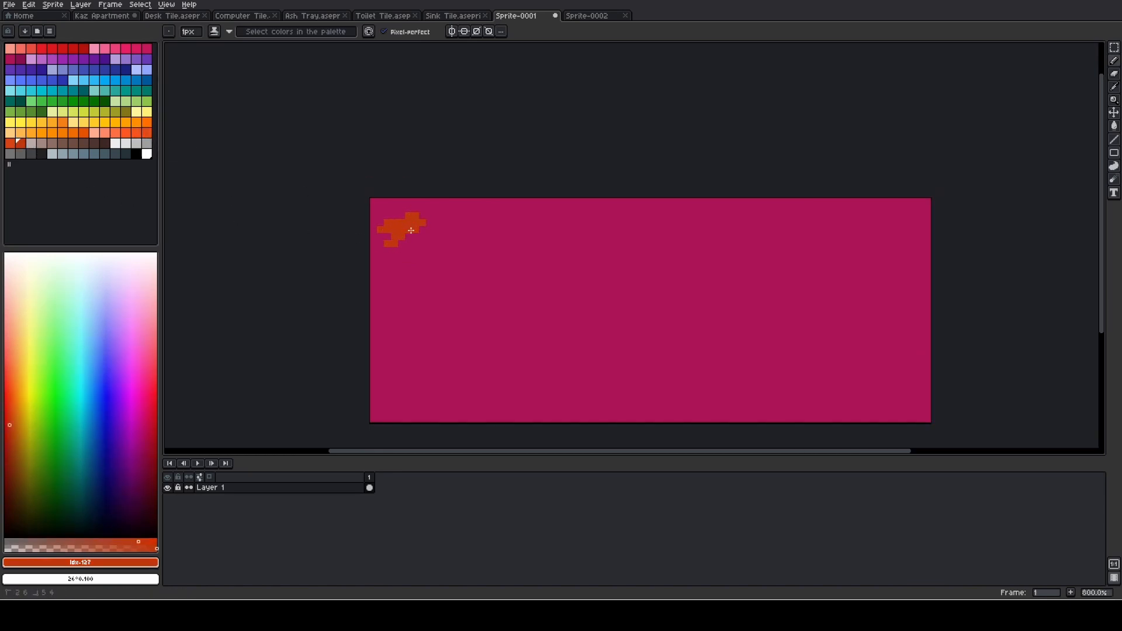
key("g")
left_click(478, 258)
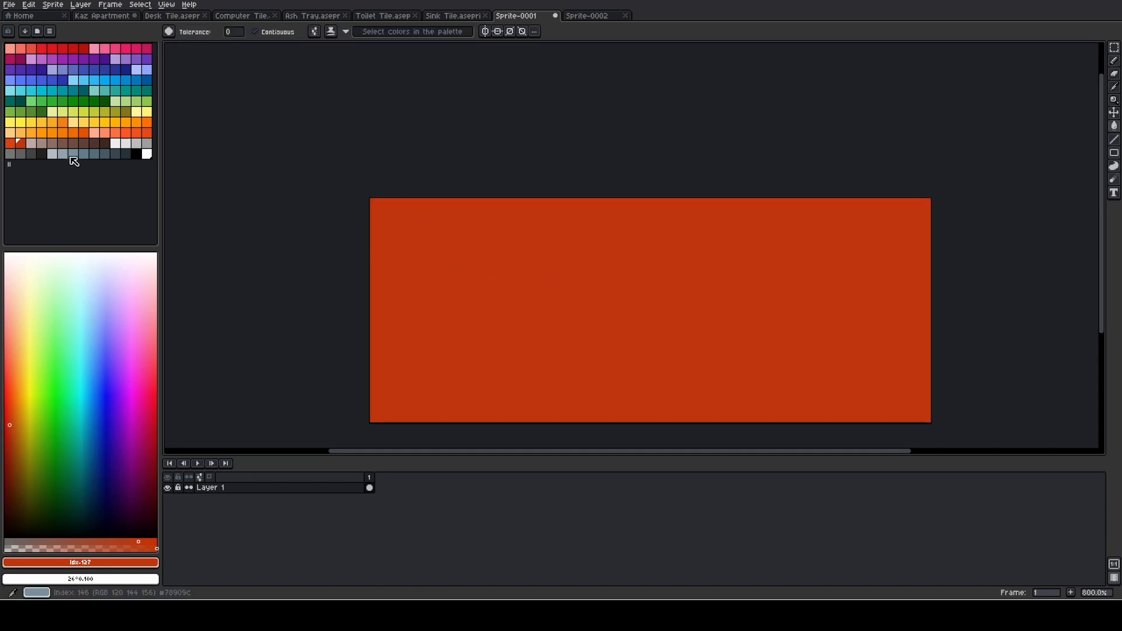
- Darken the Sprite-0001 fill in several stages to a brown with hue 22° and lightness 23%
left_click(11, 435)
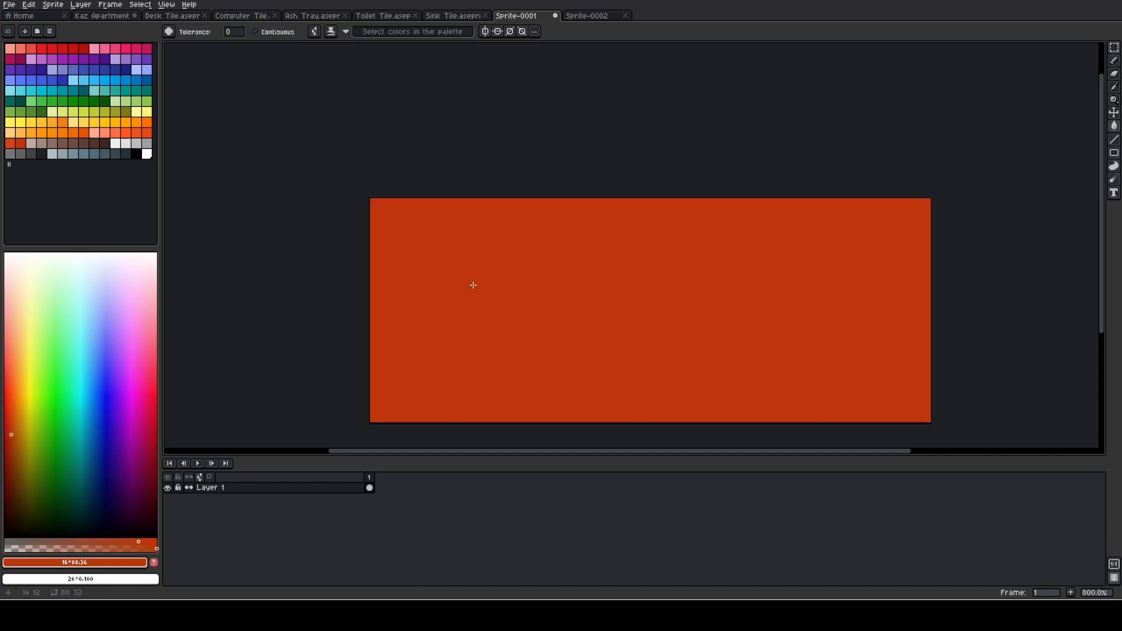
left_click(12, 449)
left_click(464, 349)
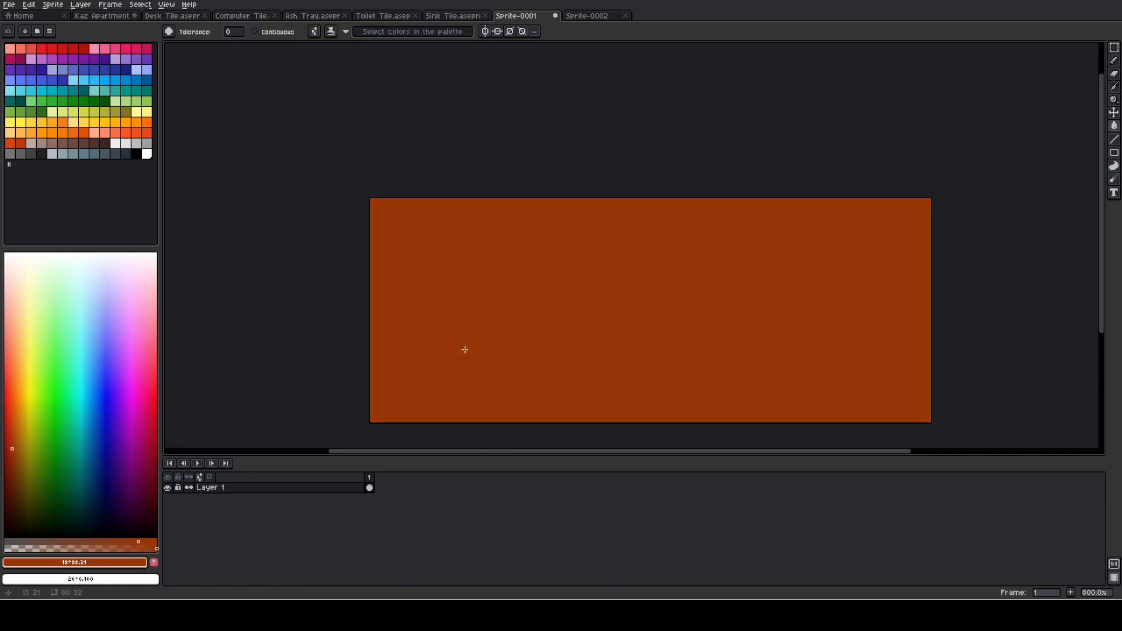
left_click(13, 460)
left_click(461, 326)
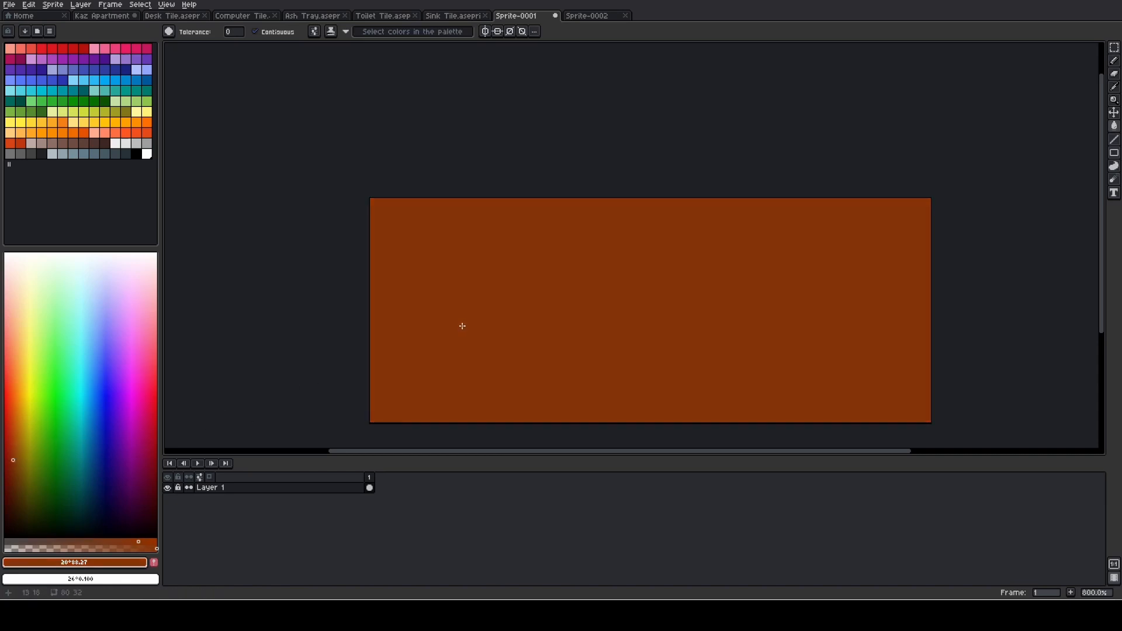
left_click(14, 471)
left_click(388, 346)
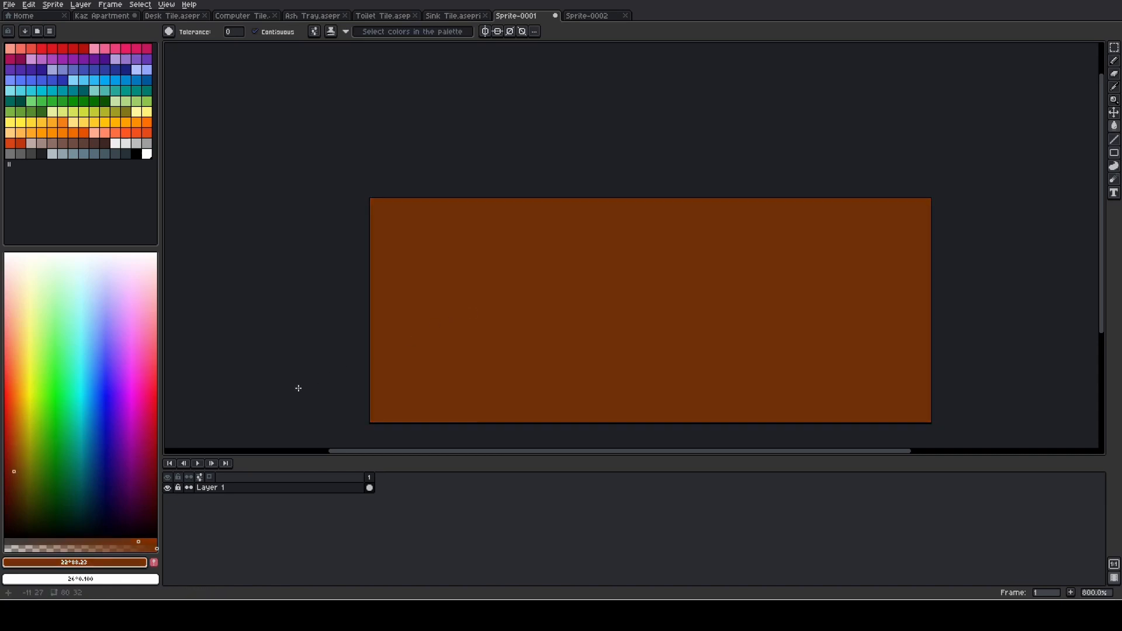
- Select the whole brown Sprite-0001 canvas and recolour the couch block in the Kaz Apartment scene with the same brown
left_click(112, 16)
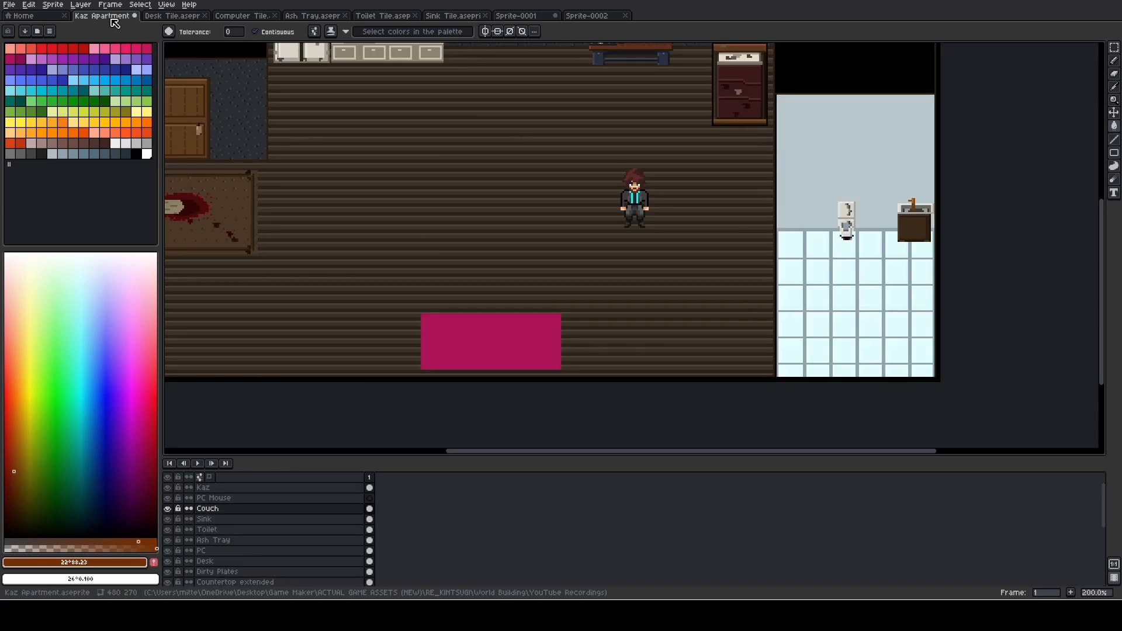
left_click(541, 17)
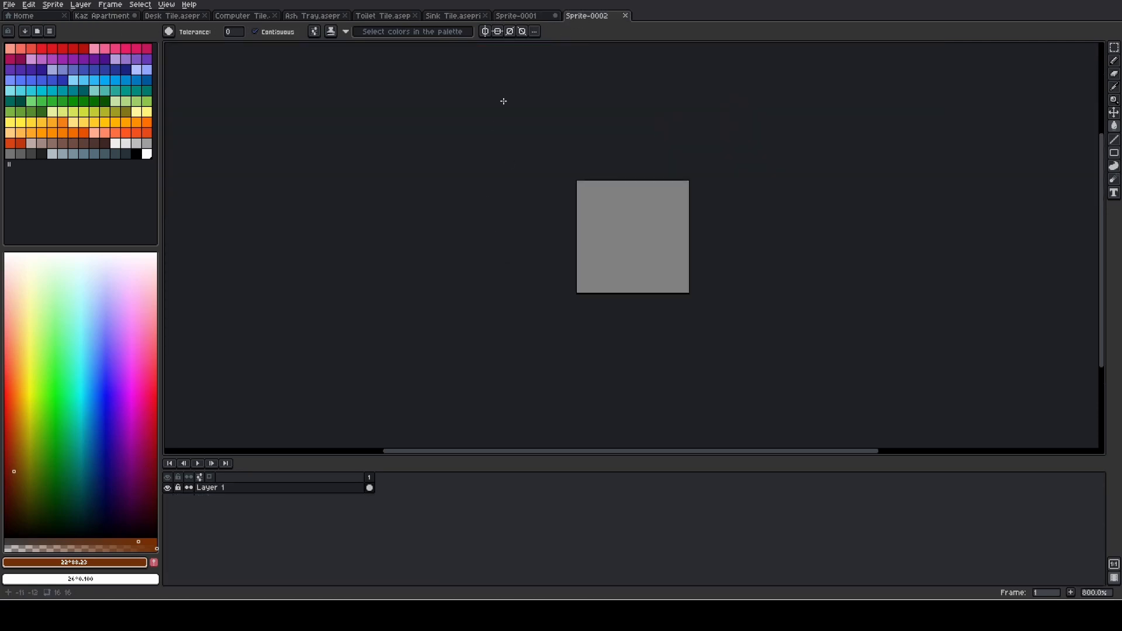
left_click(529, 17)
left_click(483, 296)
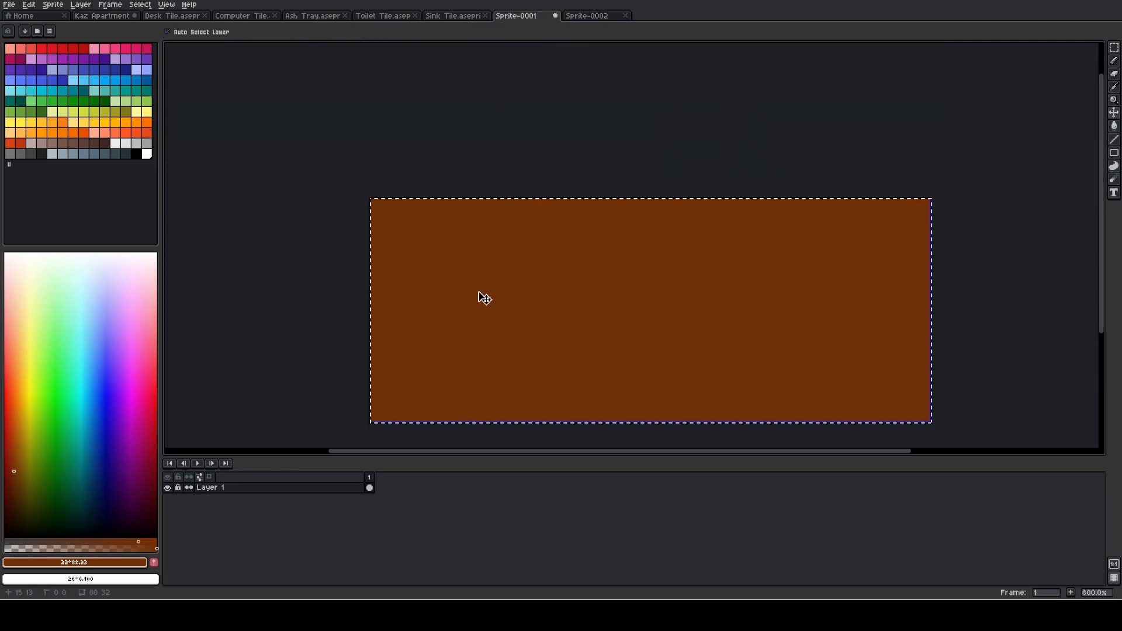
left_click(106, 16)
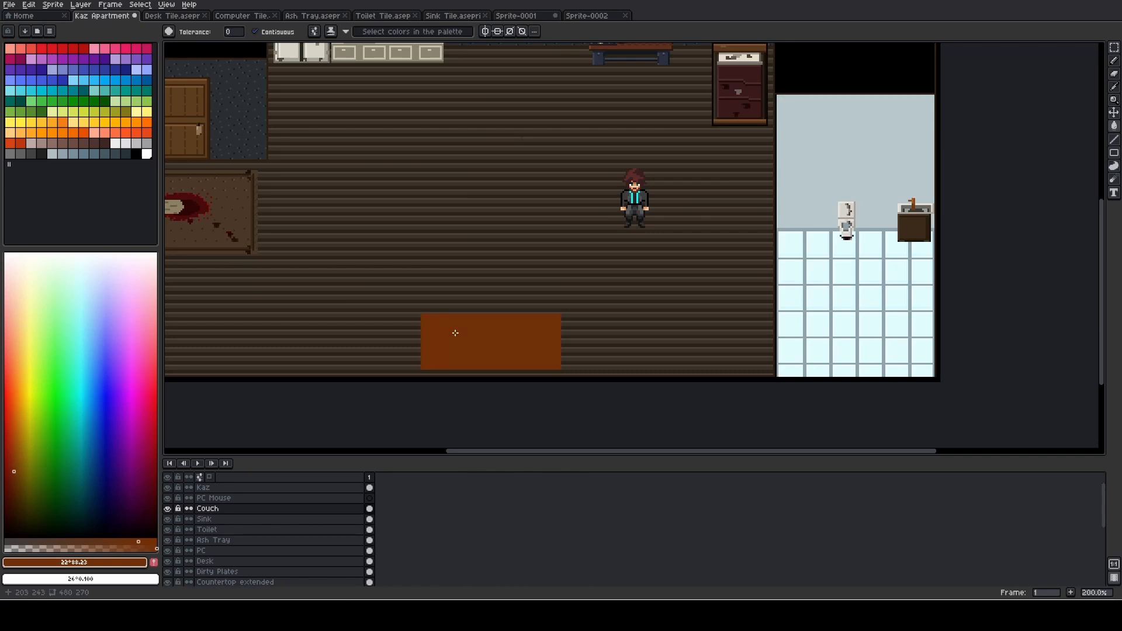
key("ctrl+v")
left_click_drag(215, 268, 540, 359)
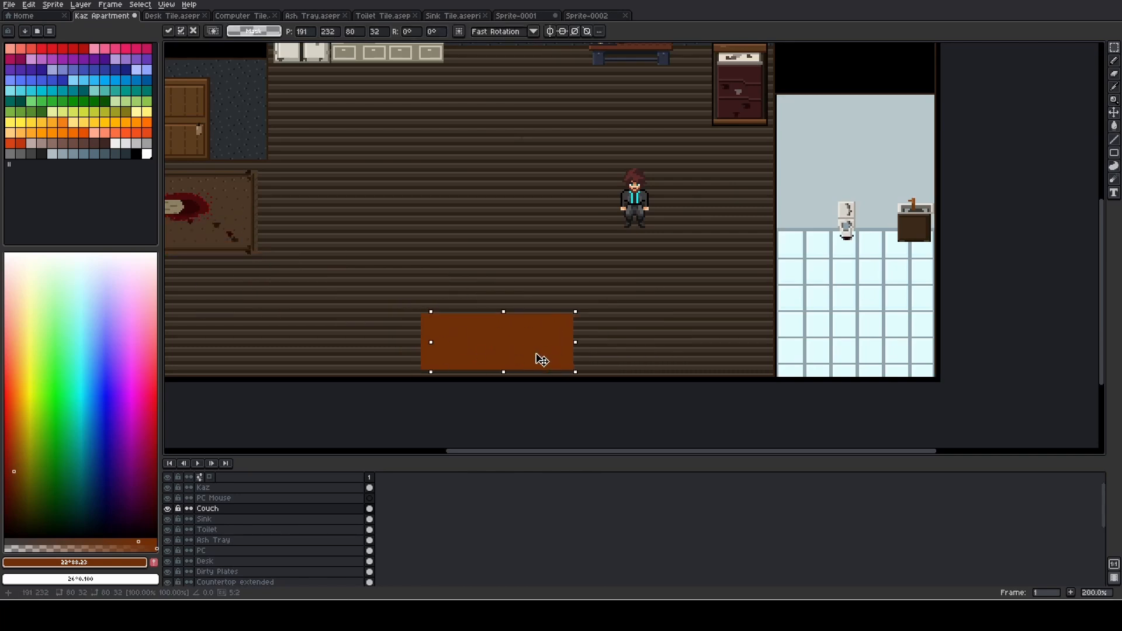
key("Escape")
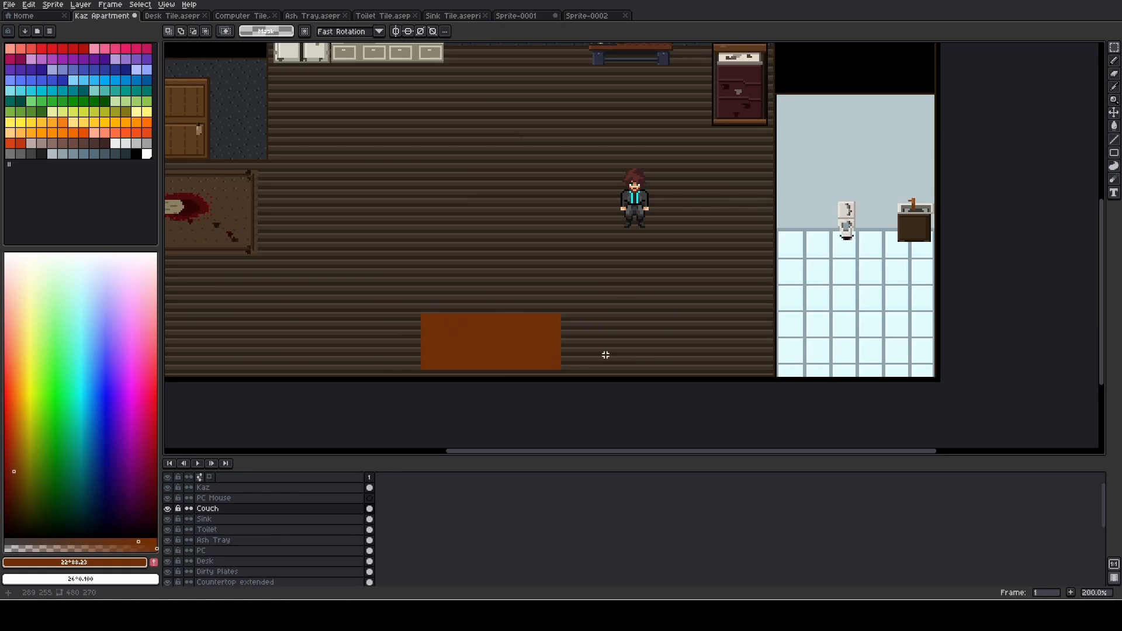
- Refill the whole Sprite-0001 canvas with a darker brown, hue 24°, saturation 88% and lightness 17%
scroll(456, 321, "down", 1)
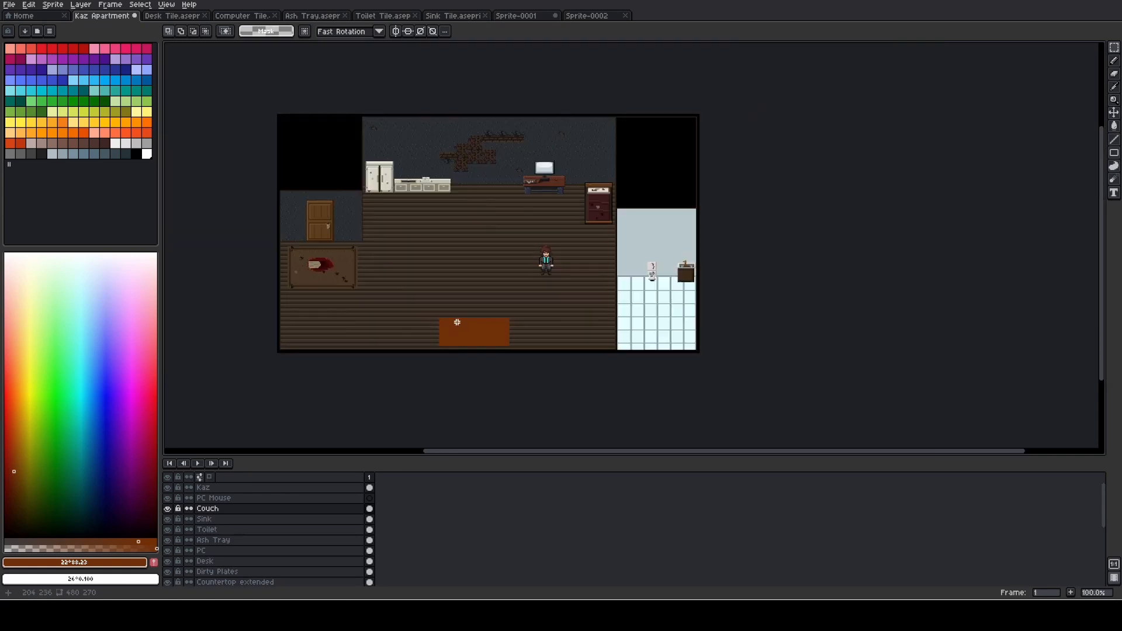
scroll(457, 321, "up", 2)
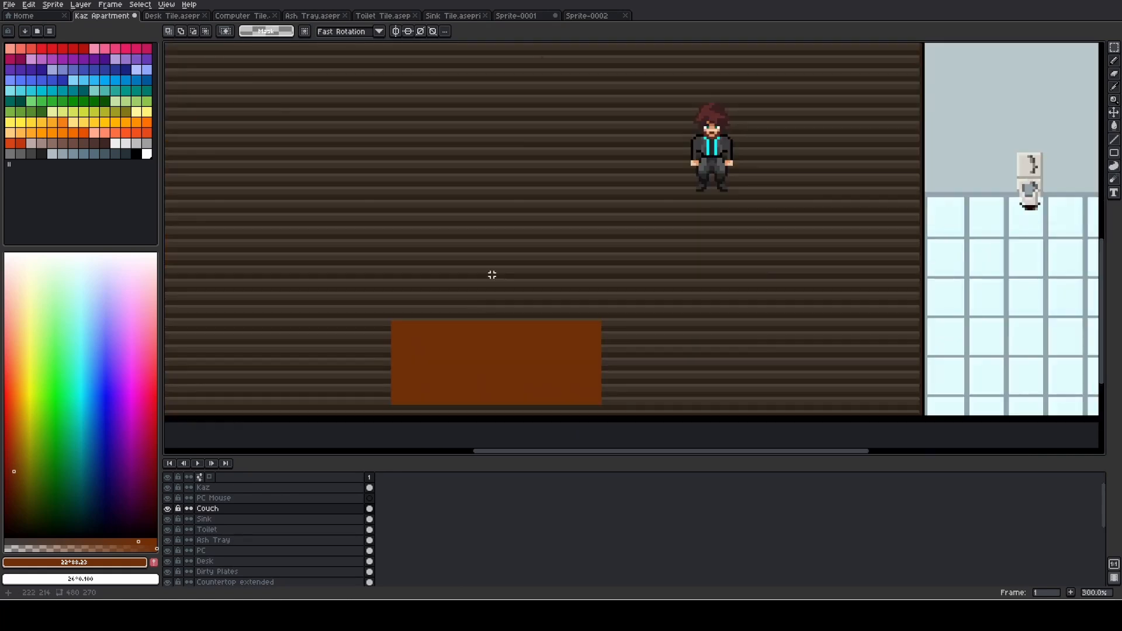
left_click(525, 16)
left_click(15, 488)
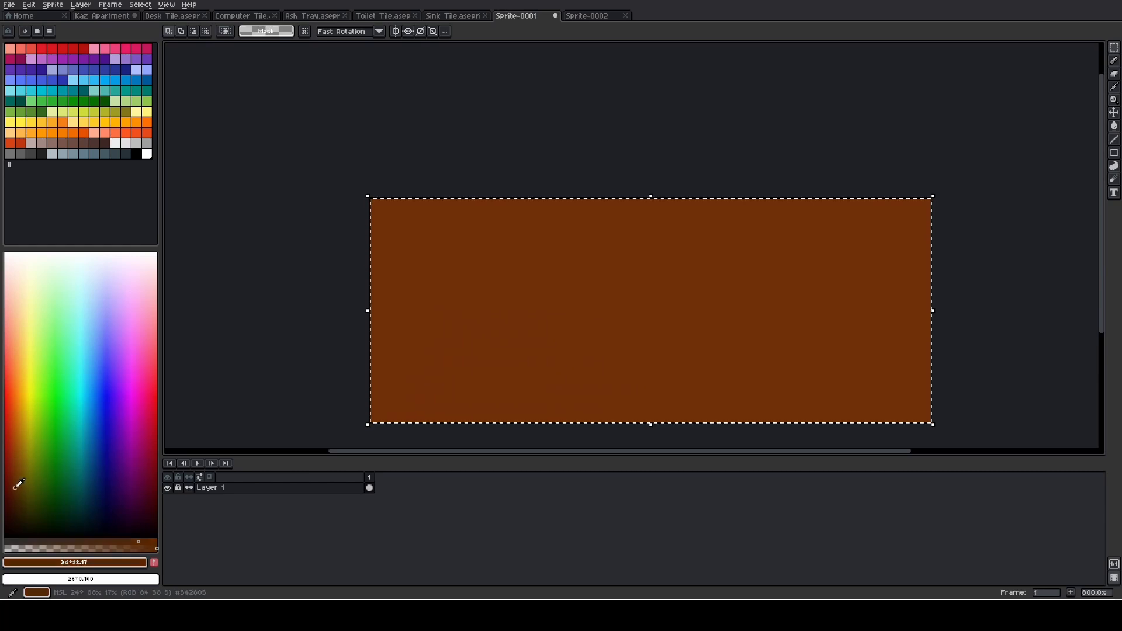
key("b")
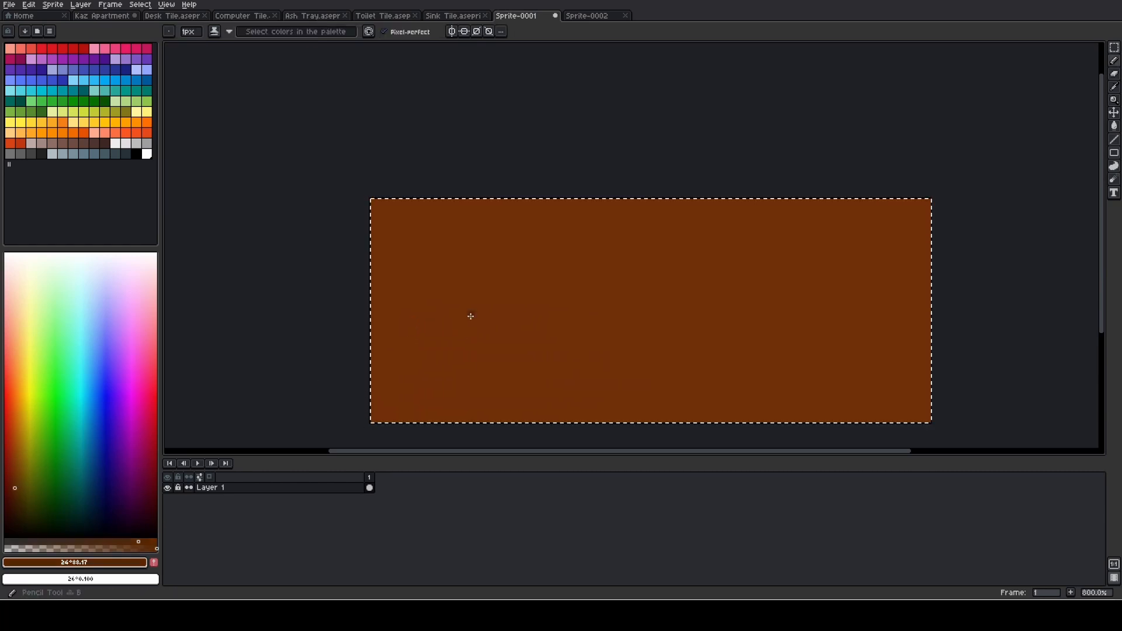
key("g")
left_click(479, 314)
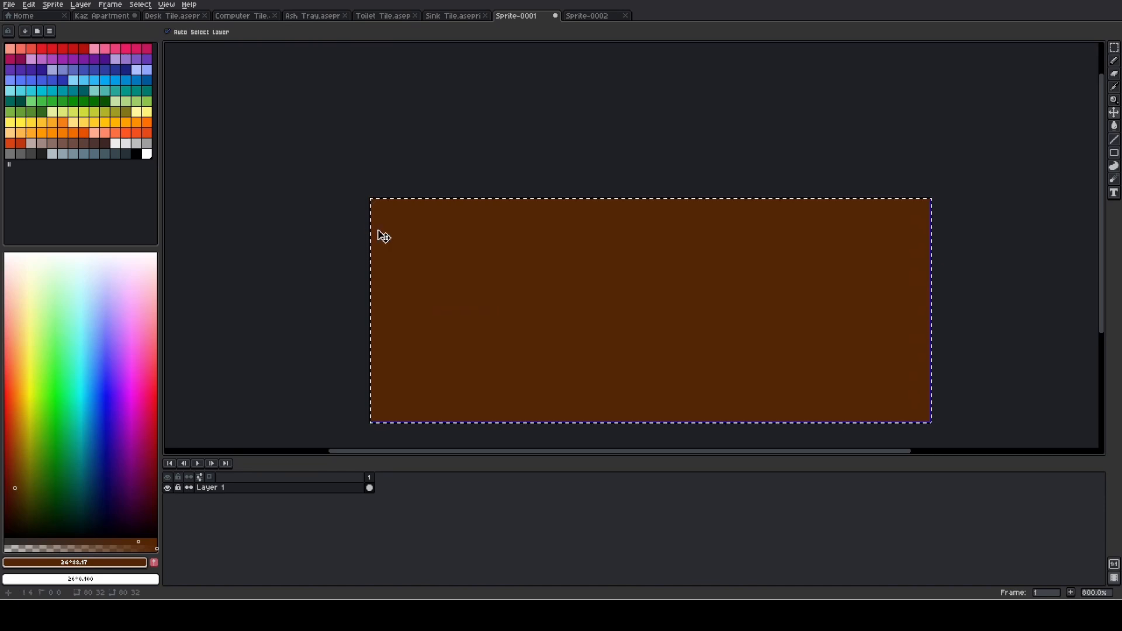
- Recolour the couch block in the Kaz Apartment scene with the same darker brown and check it against the room
left_click(117, 15)
left_click(491, 338)
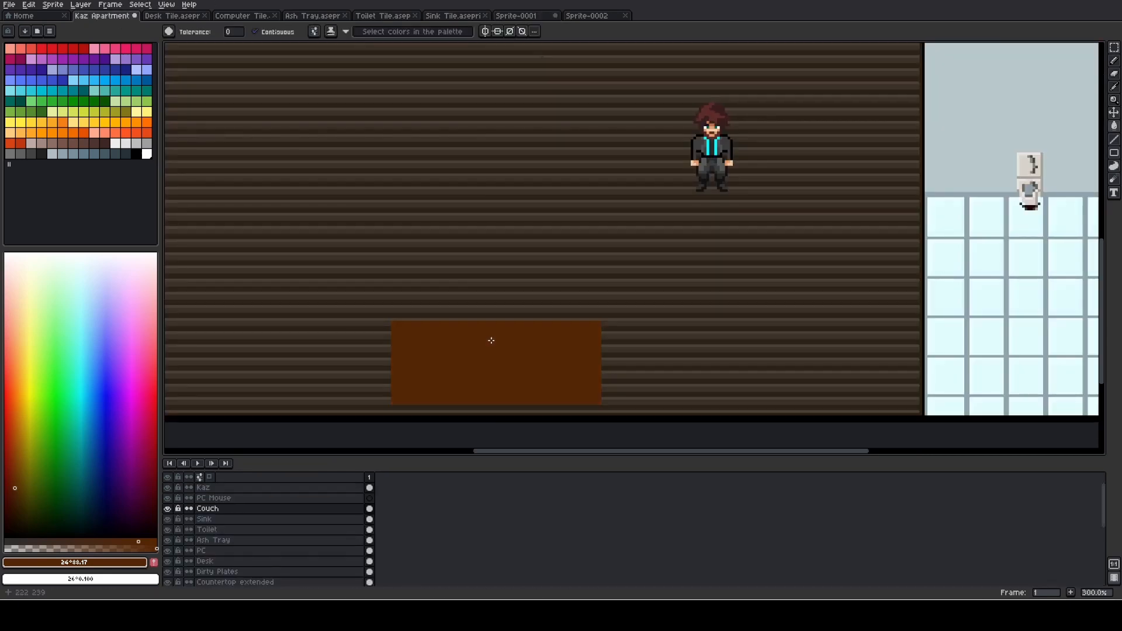
scroll(426, 293, "down", 3)
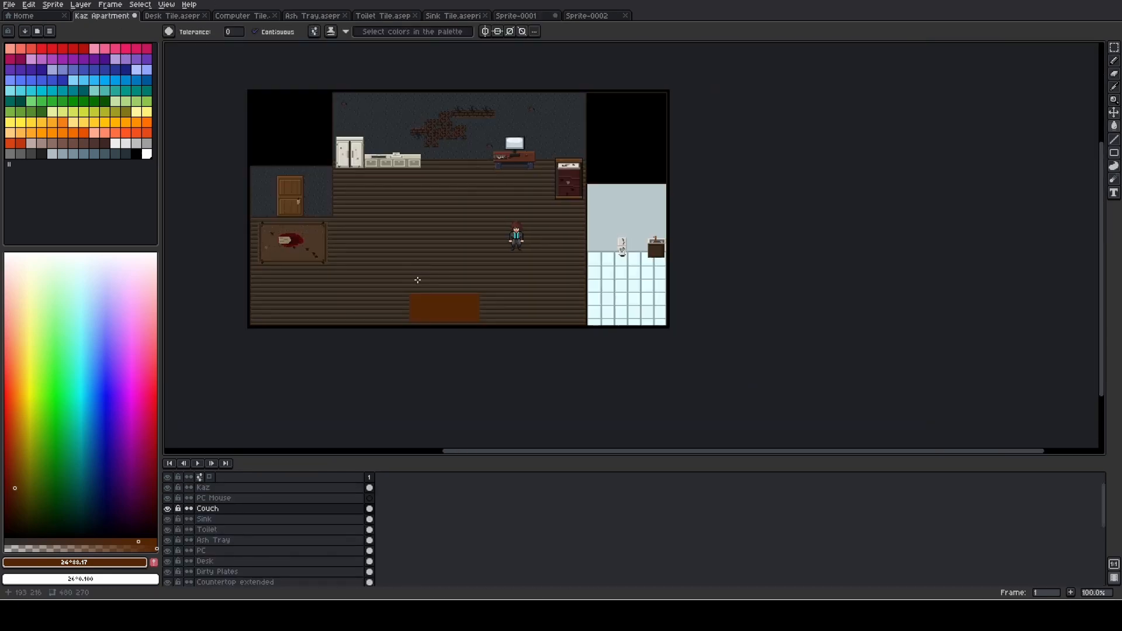
scroll(418, 280, "up", 2)
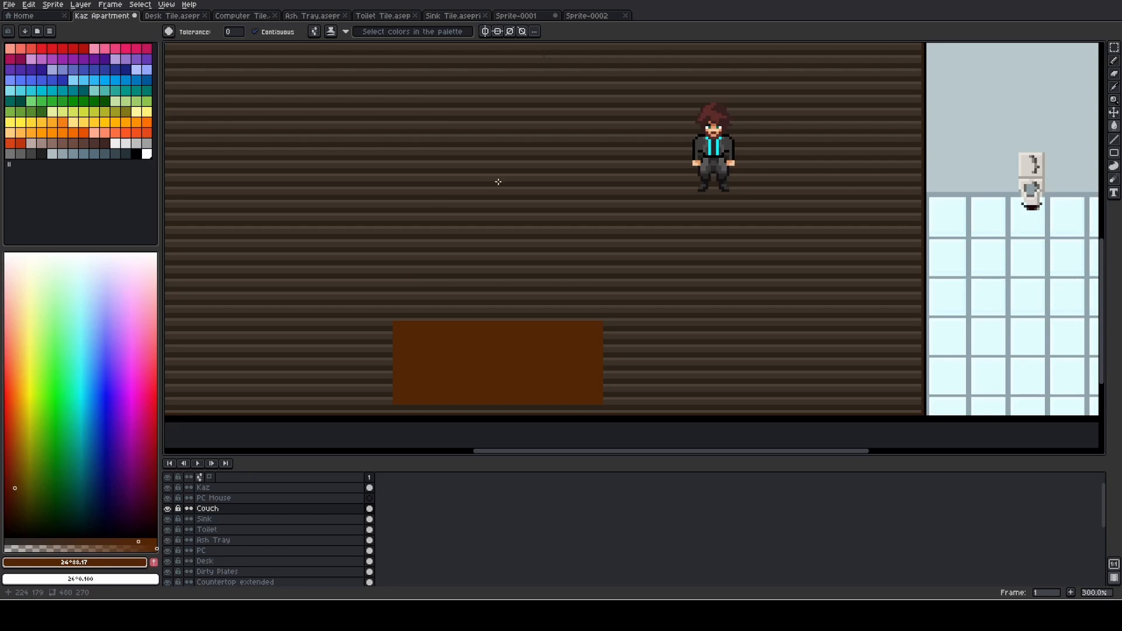
scroll(498, 182, "down", 1)
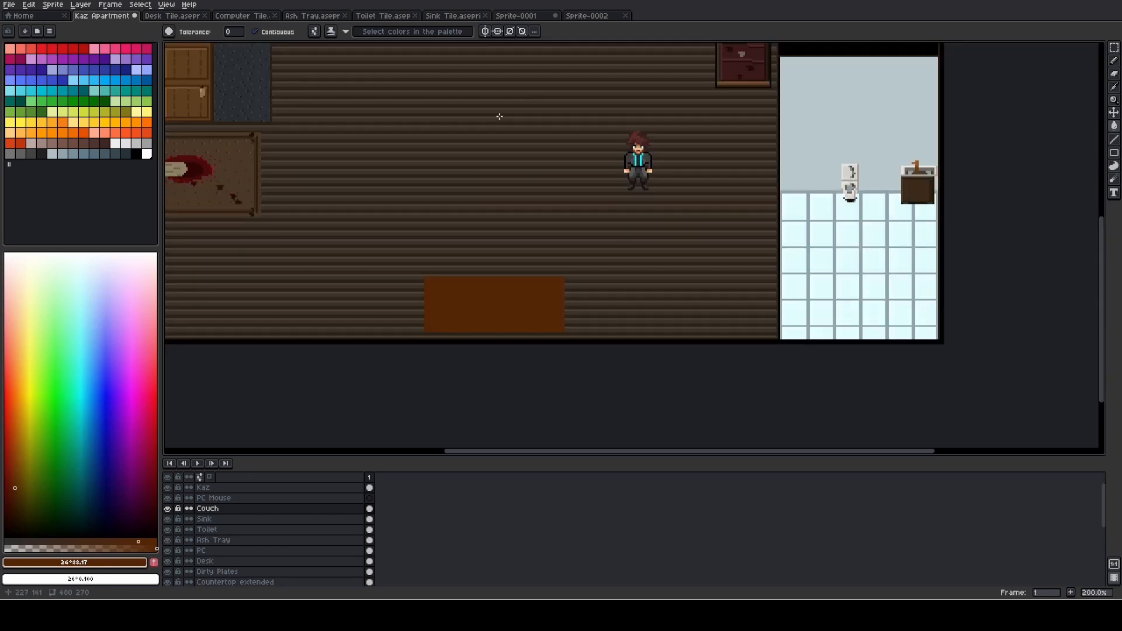
- Clear the selection on Sprite-0001 and outline the brown canvas with a one-pixel black border along all four edges
left_click(520, 15)
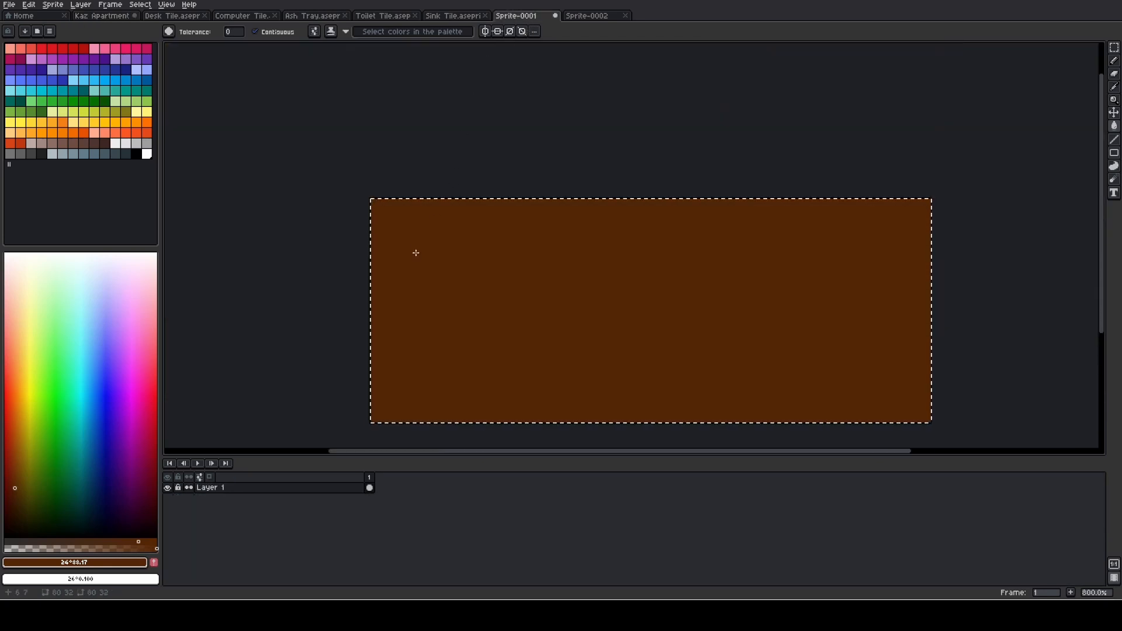
key("m")
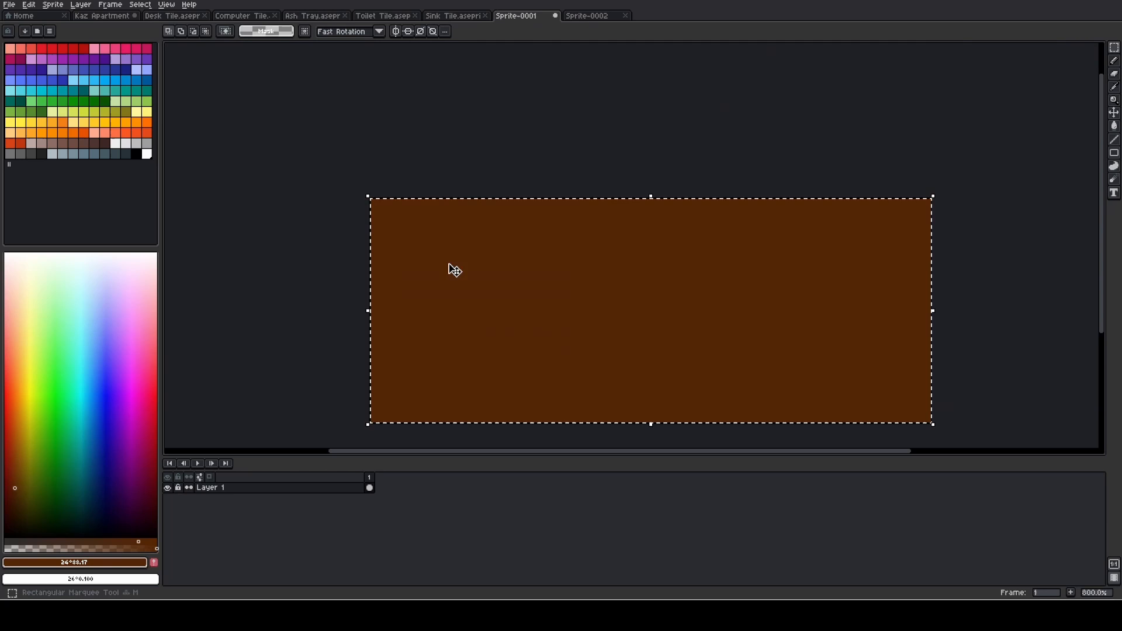
left_click(463, 181)
left_click_drag(517, 235, 409, 218)
left_click(136, 153)
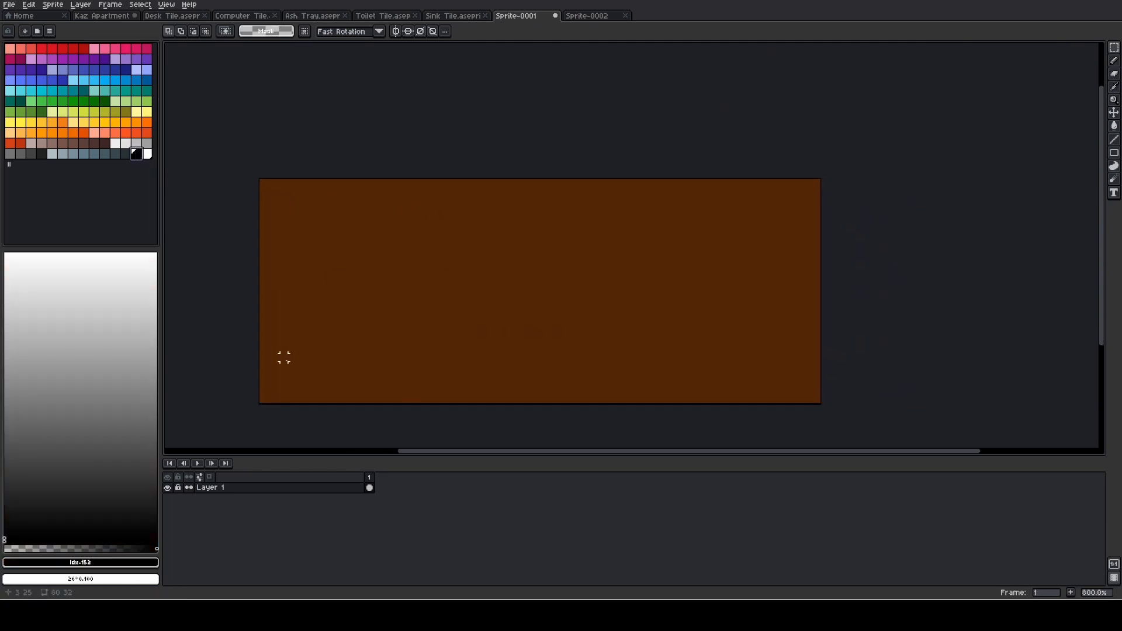
key("b")
left_click(262, 400)
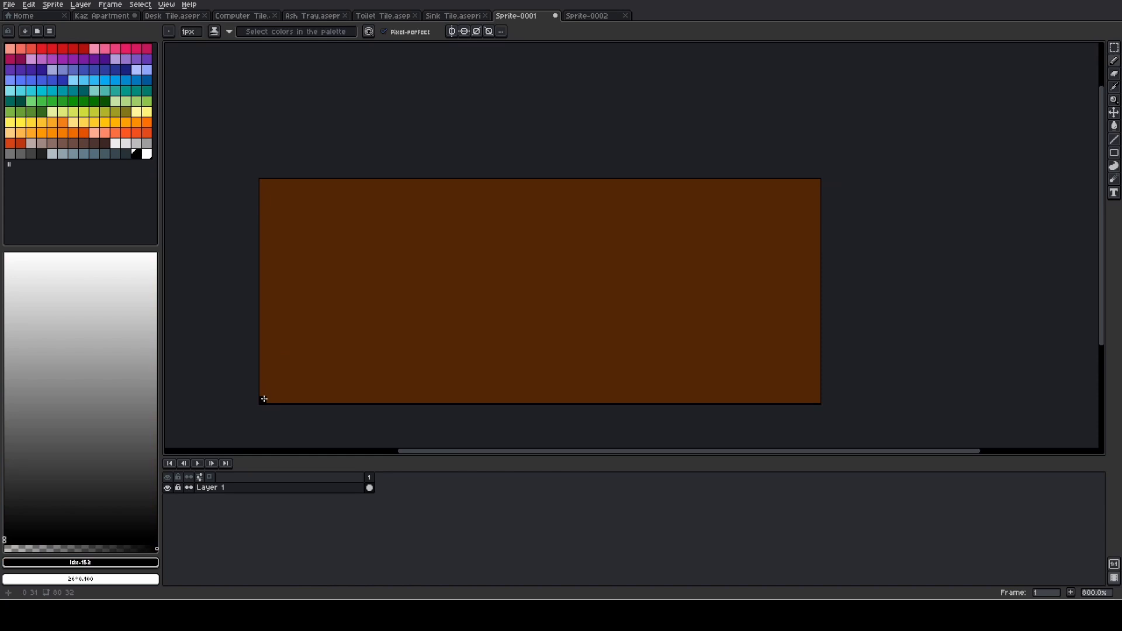
left_click(265, 184, "shift")
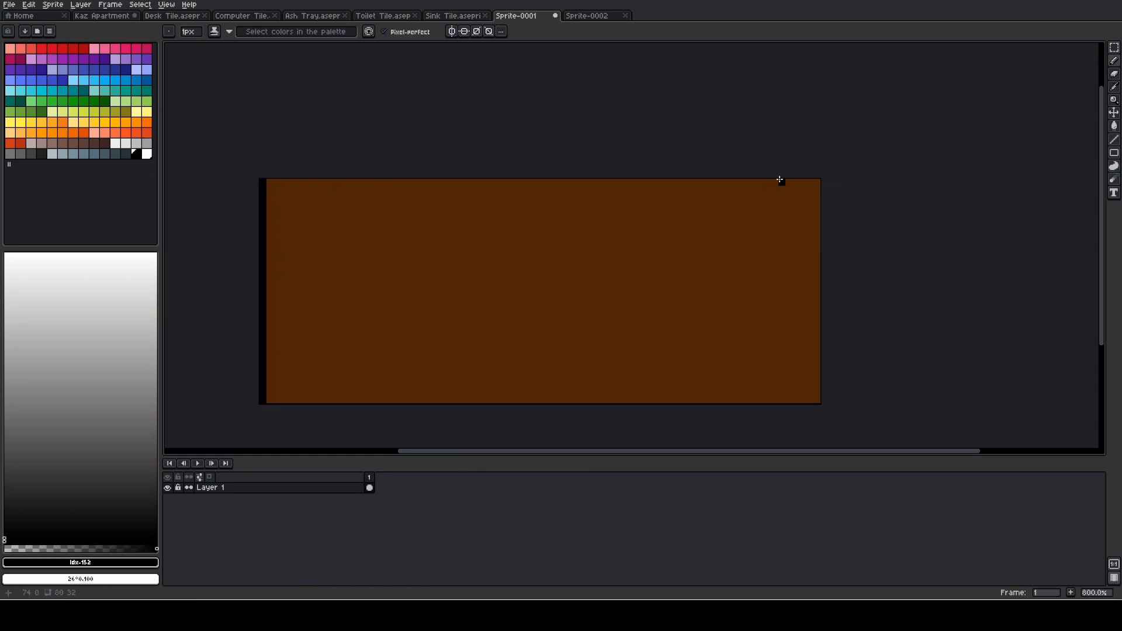
left_click(814, 184, "shift")
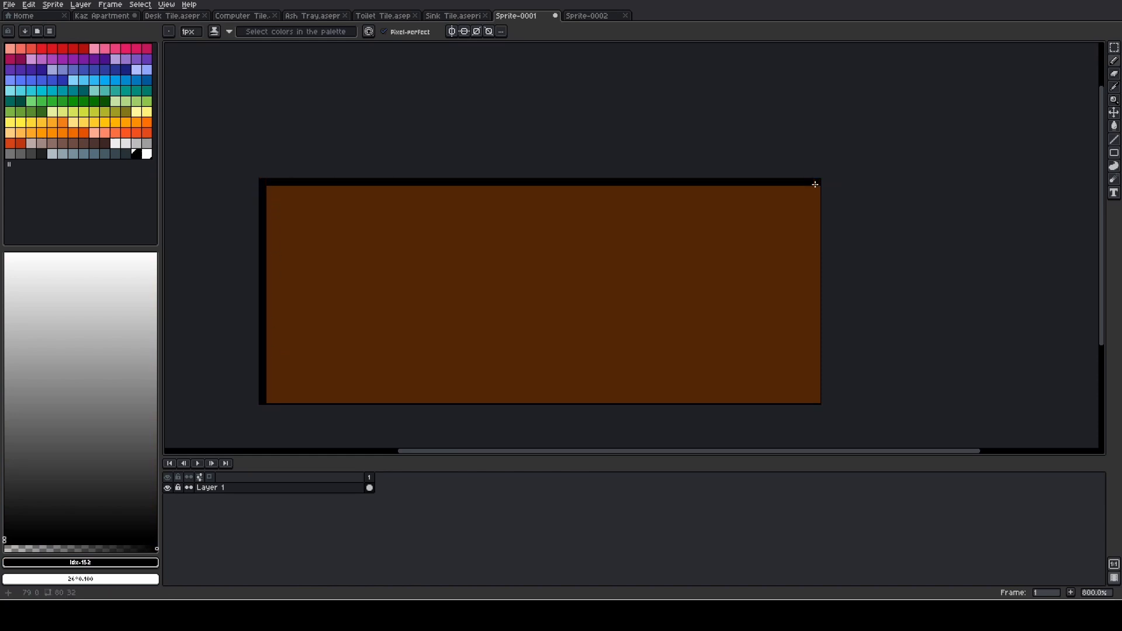
left_click(818, 400, "shift")
left_click(266, 402, "shift")
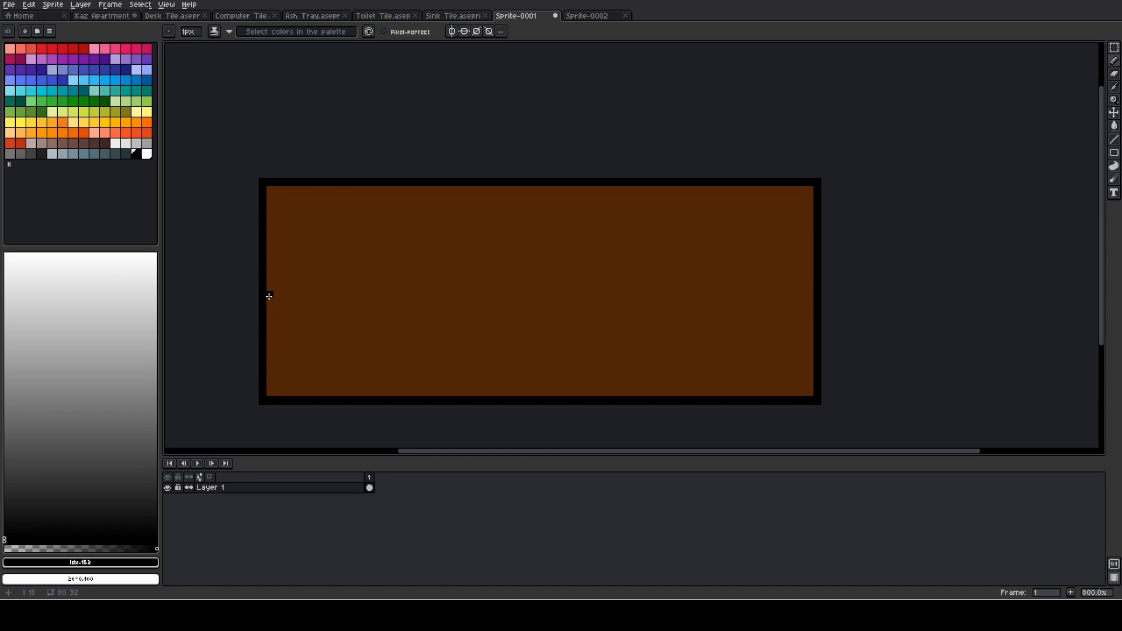
- Draw a black corner outline at the couch's lower left, with a two-pixel ledge and a vertical line down to the base
left_click(285, 343, "shift")
left_click_drag(276, 335, 271, 334)
scroll(272, 392, "up", 3)
scroll(274, 401, "down", 1)
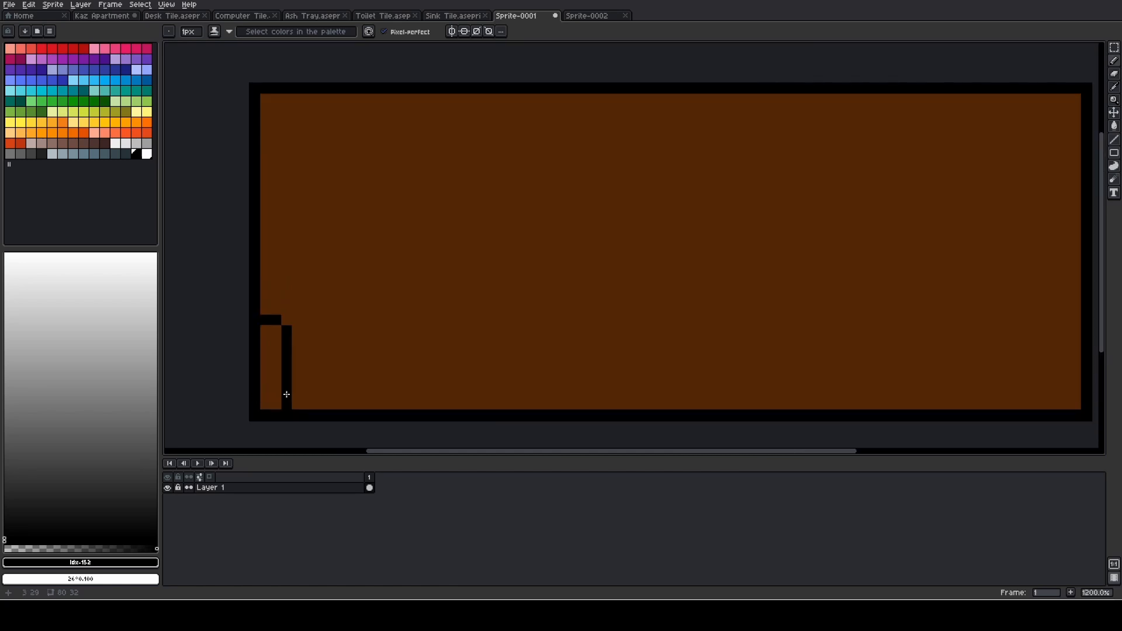
left_click(287, 323)
key("ctrl+z")
- Draw the mirrored black ledge and vertical line at the couch's lower right corner
left_click_drag(899, 351, 656, 330)
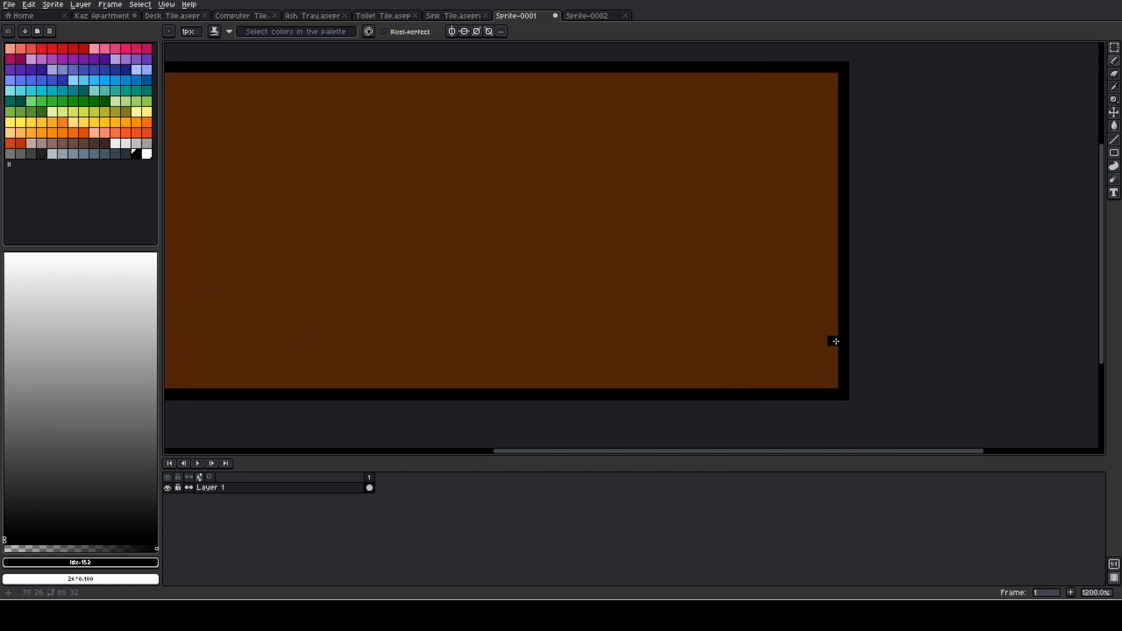
left_click(805, 309)
mouse_move(685, 313)
left_mouse_down()
mouse_move(889, 288)
mouse_move(441, 281)
mouse_move(506, 278)
left_mouse_up()
scroll(854, 293, "left", 2)
key("ctrl+z")
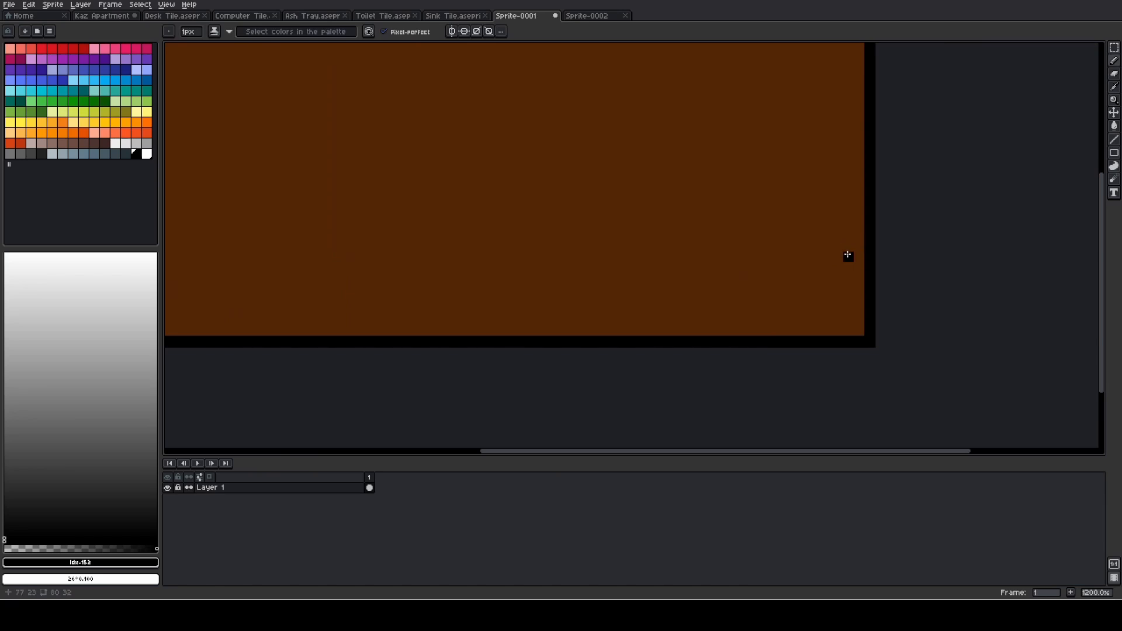
left_click(837, 255)
scroll(738, 263, "down", 1)
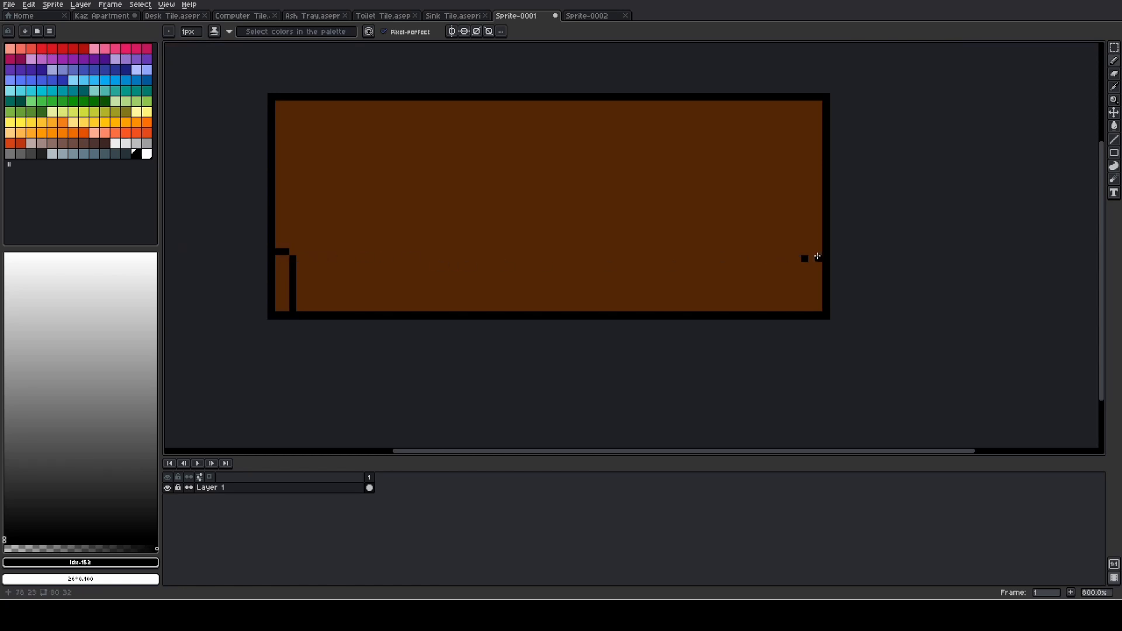
left_click_drag(811, 252, 802, 304)
- Draw a black stepped line rising inward from the couch's left edge, a few pixels above the lower-left ledge, as the armrest top
mouse_move(574, 287)
left_mouse_down()
mouse_move(681, 283)
mouse_move(624, 265)
left_mouse_up()
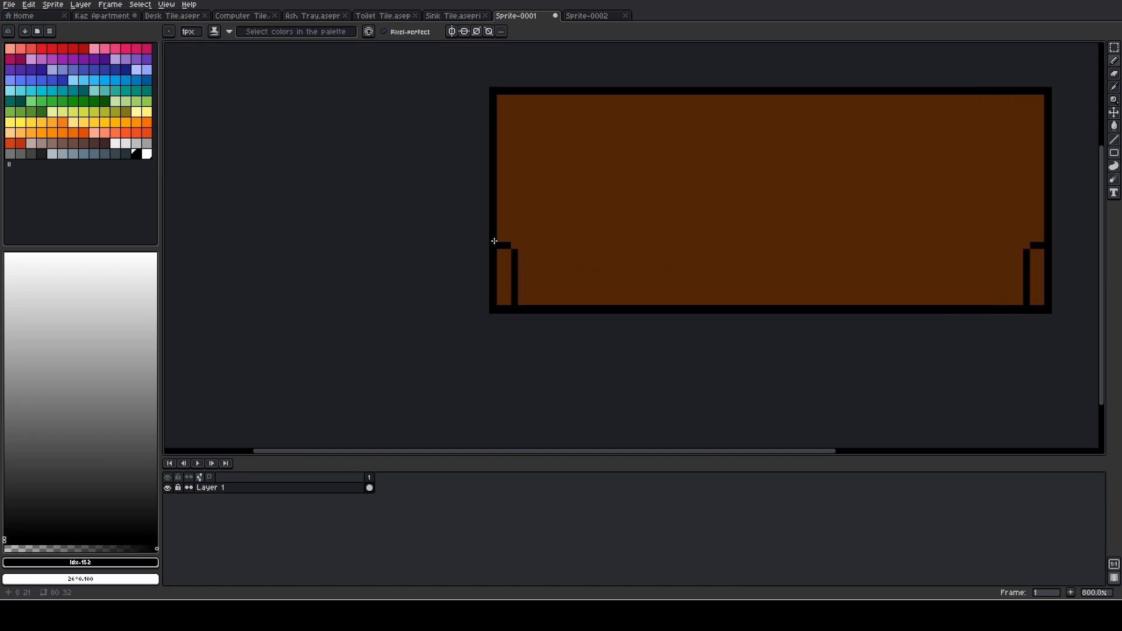
scroll(494, 241, "up", 2)
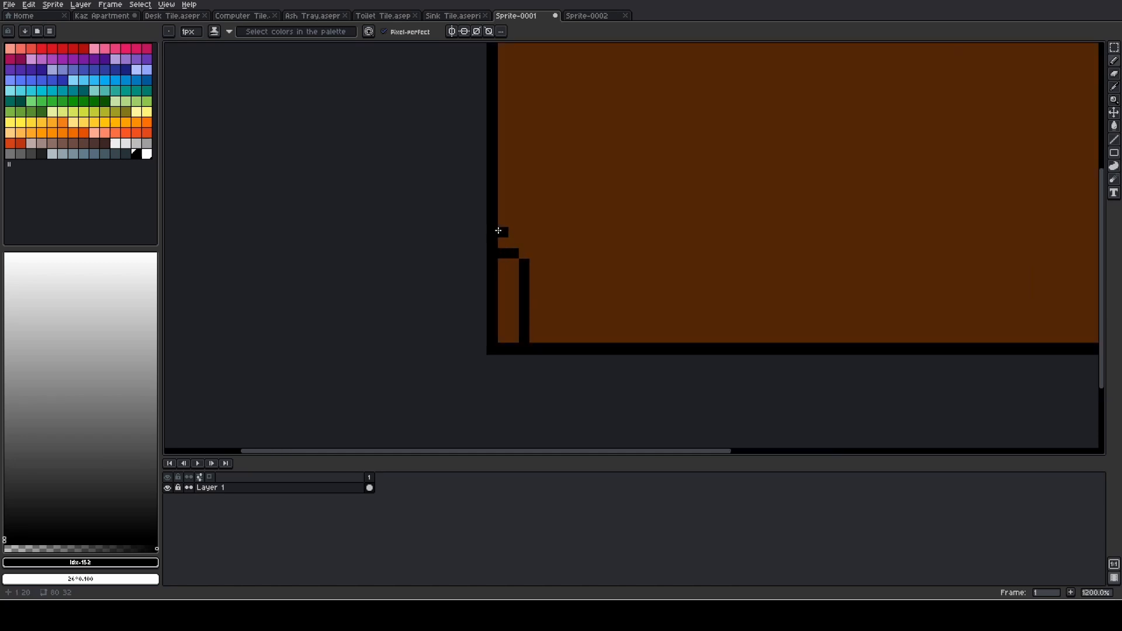
left_click(502, 190)
left_click(514, 191)
left_click(527, 179)
left_click(530, 179)
mouse_move(563, 168)
left_mouse_down()
mouse_move(493, 254)
mouse_move(476, 233)
mouse_move(485, 216)
left_mouse_up()
key("ctrl+z")
key("v")
key("b")
left_click(475, 254)
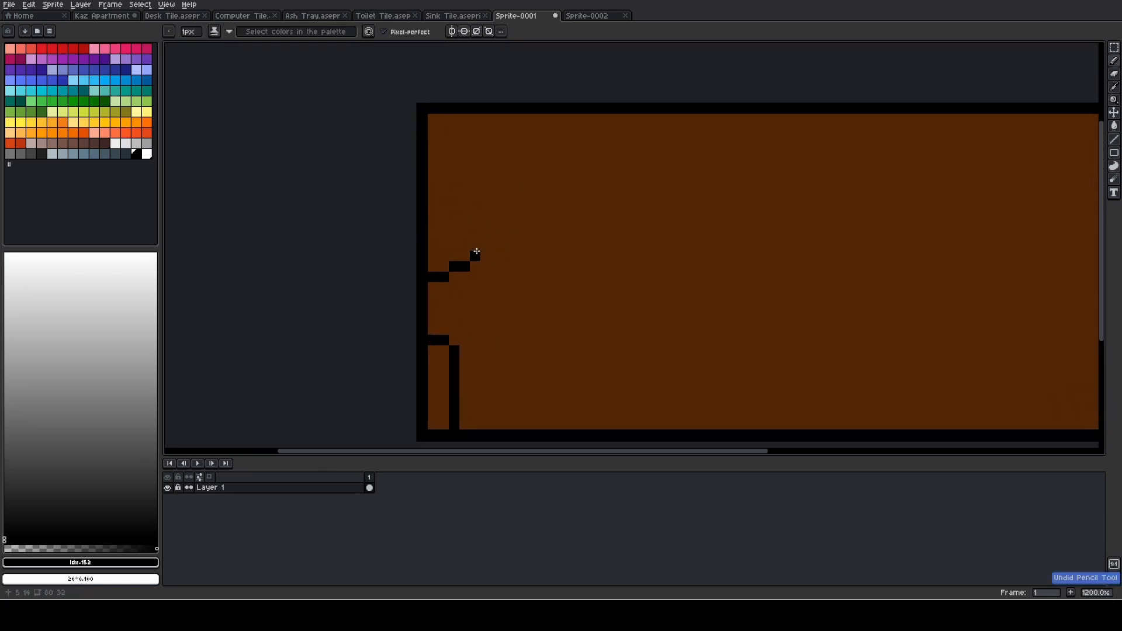
- Extend the armrest line straight up and round it in black pixel steps into the couch's top border
left_click(474, 172, "shift")
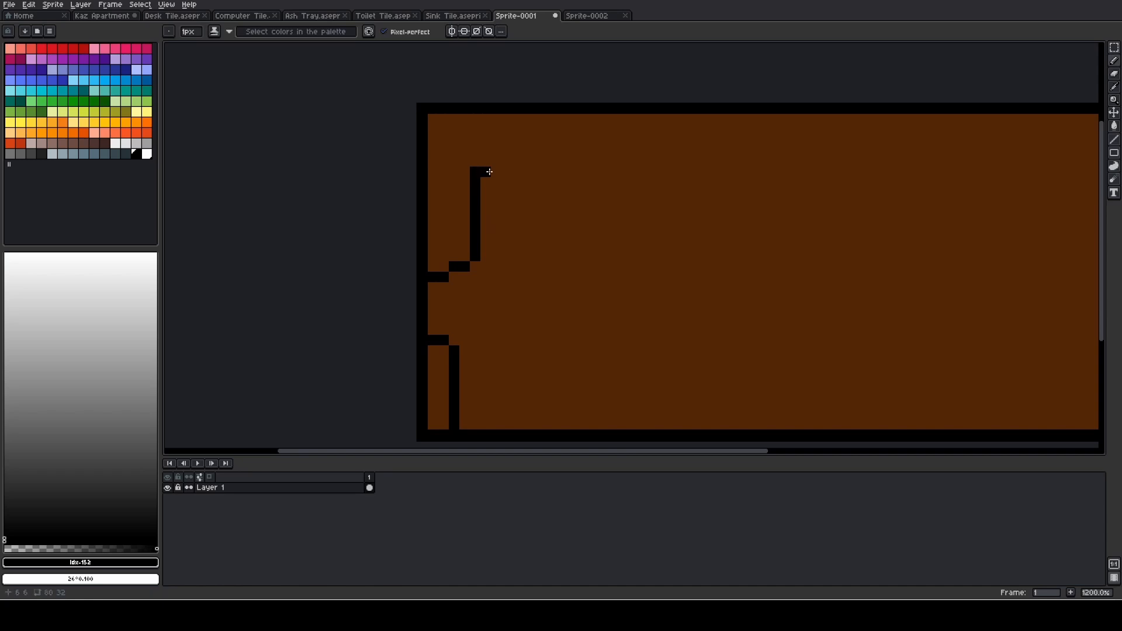
left_click(491, 169)
left_click(489, 163)
left_click(486, 151)
left_click(498, 142)
left_click(511, 134)
left_click(517, 134)
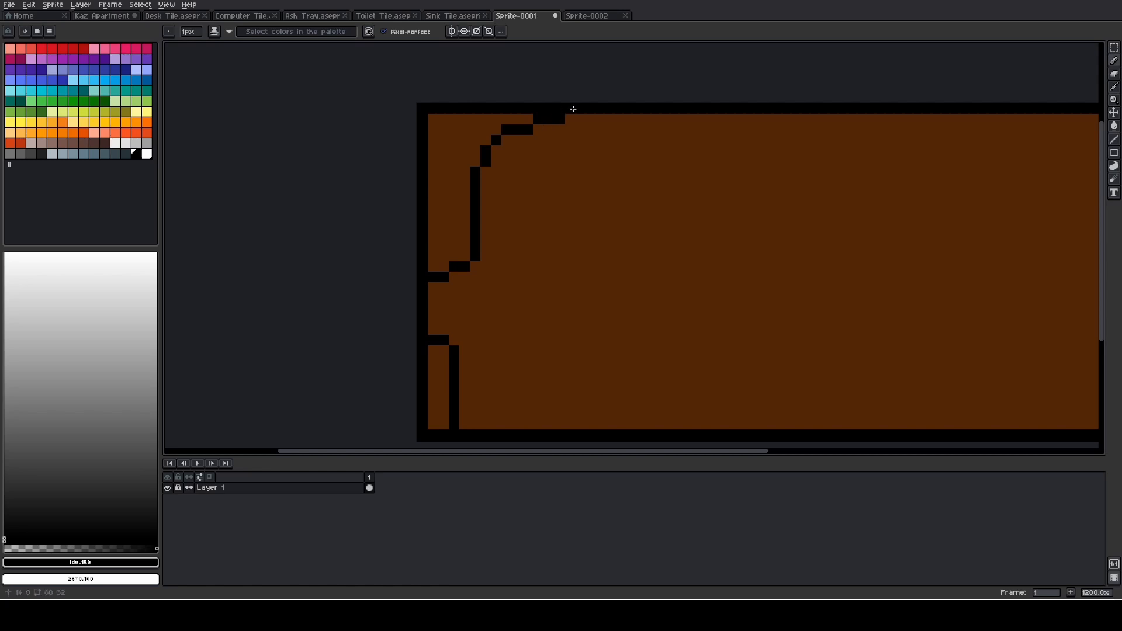
- Erase the top-left border and the upper rows outside the rounded corner, plus the left border down to the armrest
key("e")
mouse_move(549, 109)
left_mouse_down()
mouse_move(439, 109)
mouse_move(423, 119)
left_mouse_up()
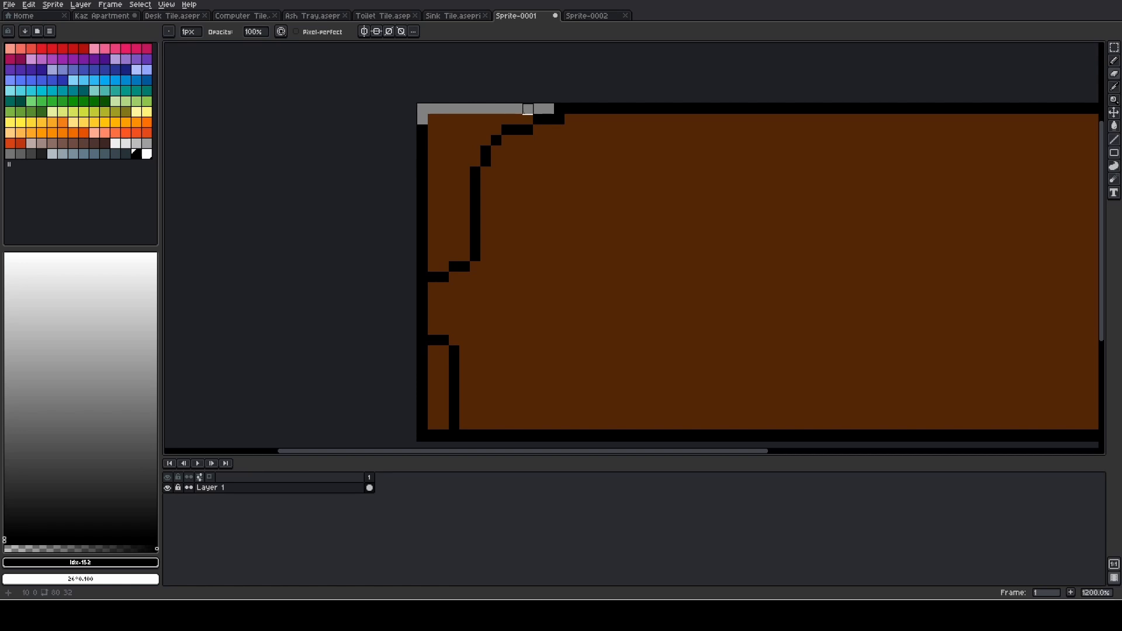
mouse_move(528, 119)
left_mouse_down()
mouse_move(423, 119)
mouse_move(496, 129)
mouse_move(433, 130)
left_mouse_up()
left_click(423, 129)
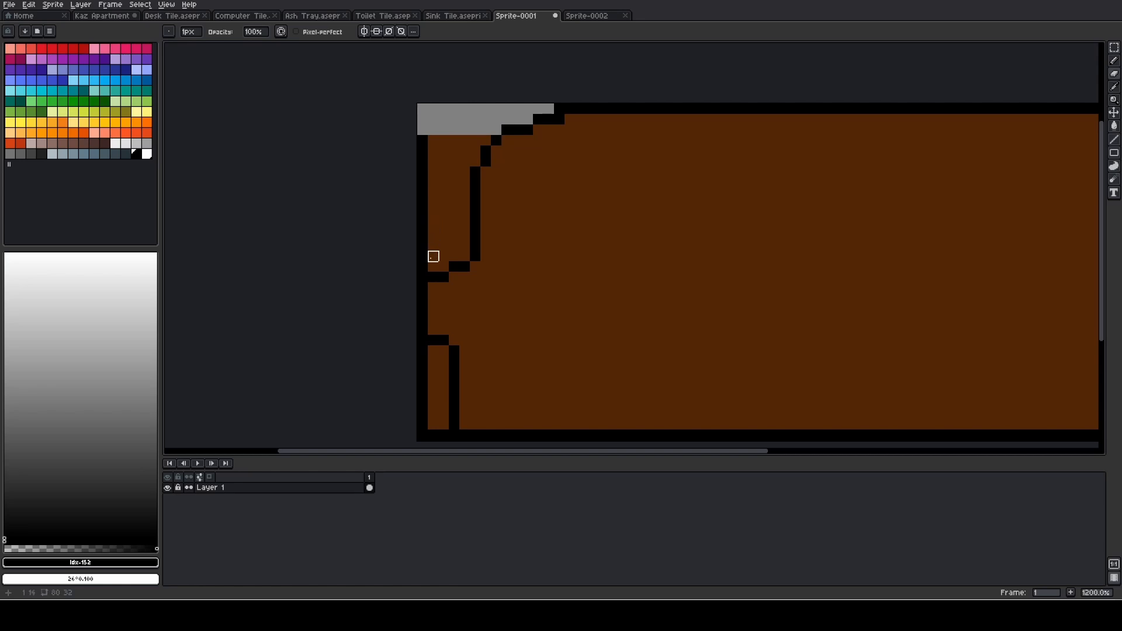
left_click(422, 257, "shift")
left_click(423, 267)
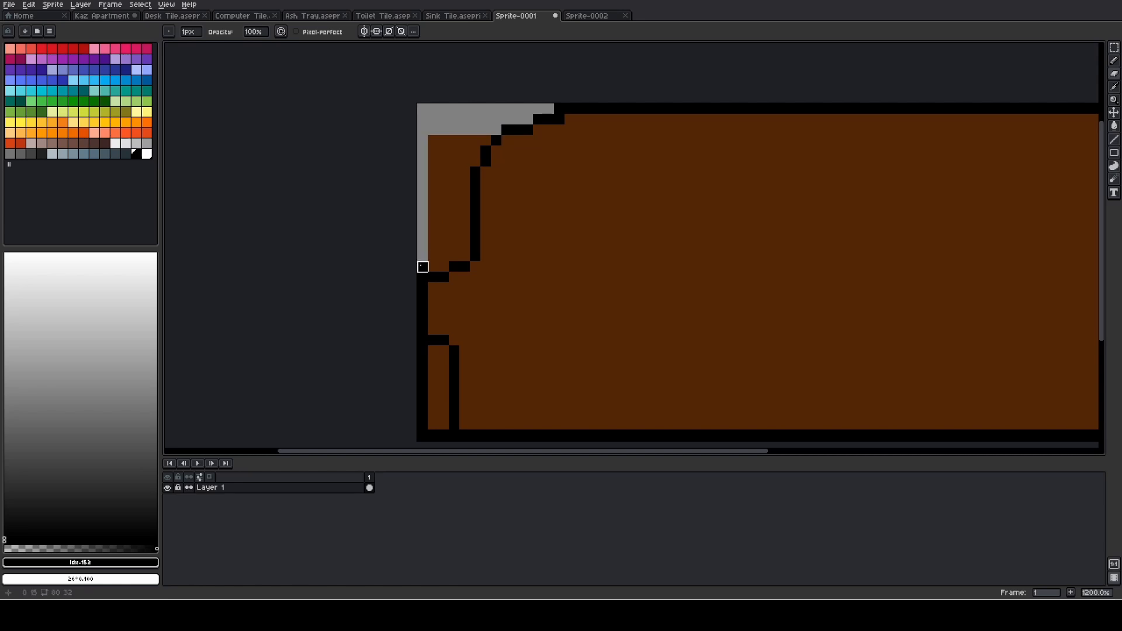
- Erase the remaining brown pixels between the canvas's left edge and the vertical backrest outline above the armrest
mouse_move(433, 266)
left_mouse_down()
mouse_move(433, 140)
mouse_move(486, 140)
mouse_move(444, 141)
mouse_move(454, 162)
left_mouse_up()
left_click(475, 151)
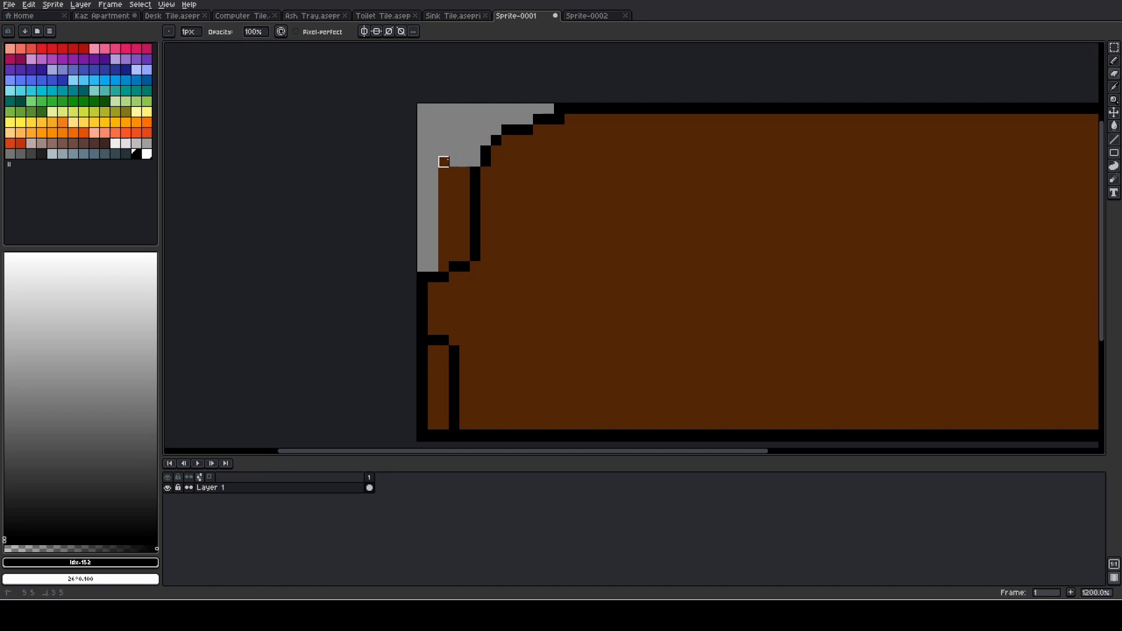
left_click(465, 246, "shift")
left_click(454, 256)
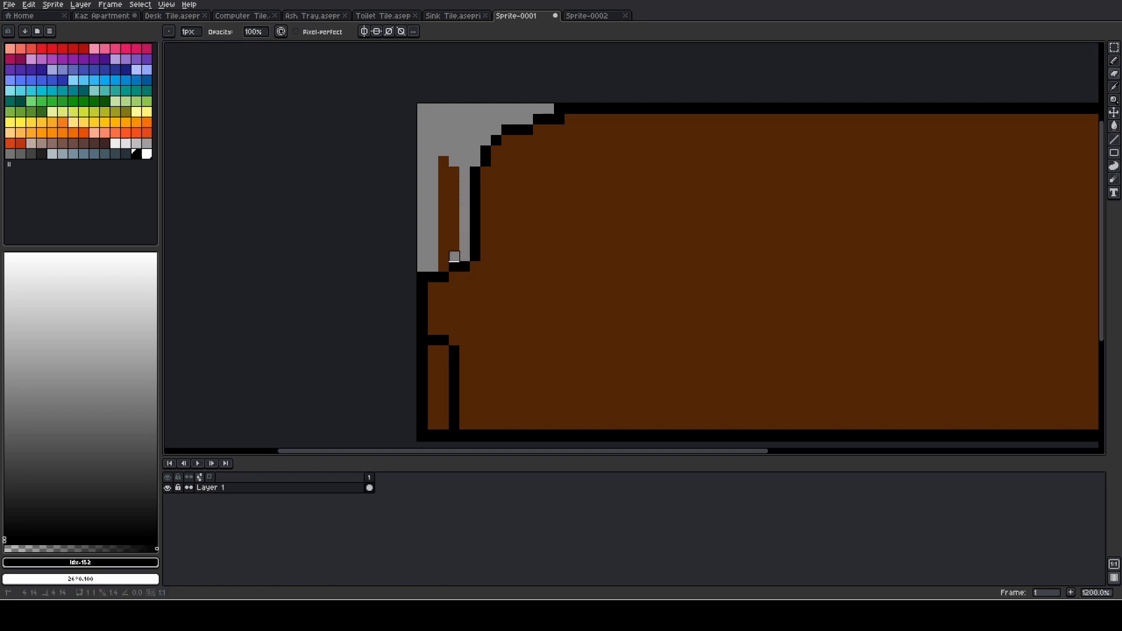
left_click(454, 246)
left_click(454, 172, "shift")
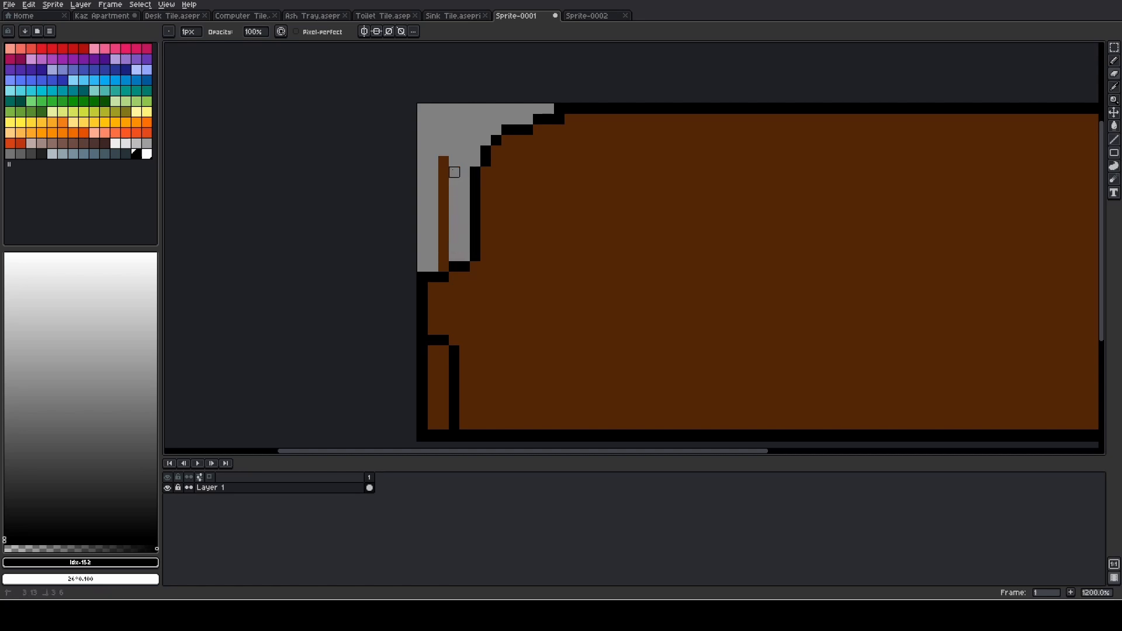
left_click(444, 161)
left_click(444, 256, "shift")
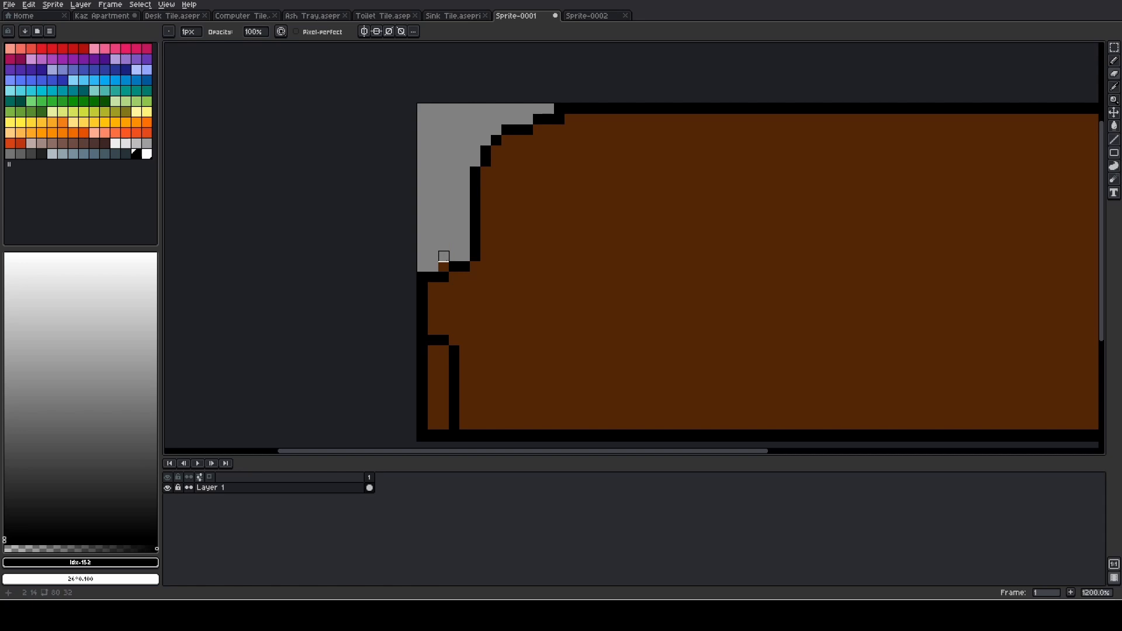
- Erase the three-pixel-wide strip outside the vertical line beneath the left armrest, down to the canvas's lower edge
scroll(522, 213, "down", 2)
scroll(459, 203, "right", 2)
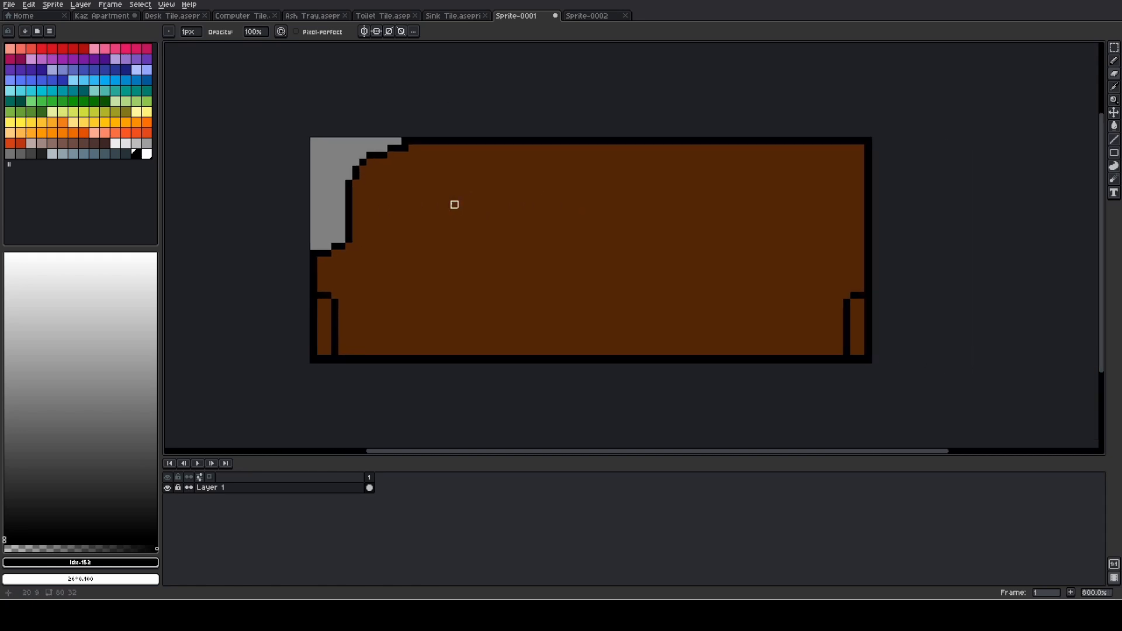
scroll(314, 302, "up", 2)
left_click(315, 303)
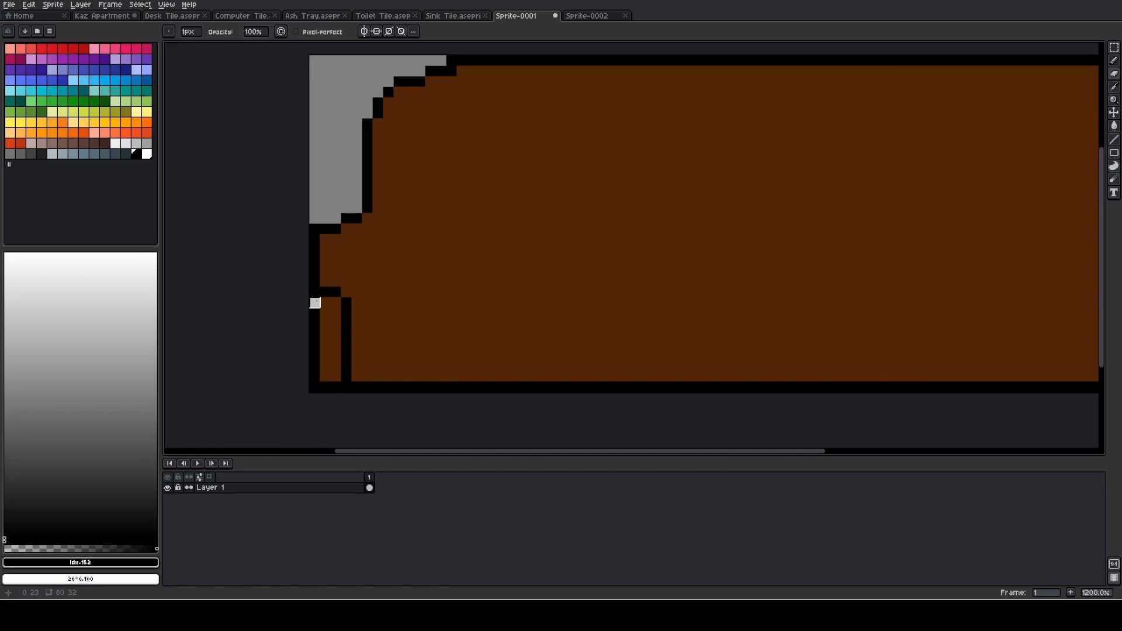
left_click(325, 303)
mouse_move(336, 366)
left_mouse_down()
mouse_move(314, 324)
mouse_move(325, 313)
mouse_move(315, 313)
mouse_move(315, 398)
mouse_move(336, 386)
left_mouse_up()
scroll(369, 322, "down", 1)
scroll(374, 319, "up", 1)
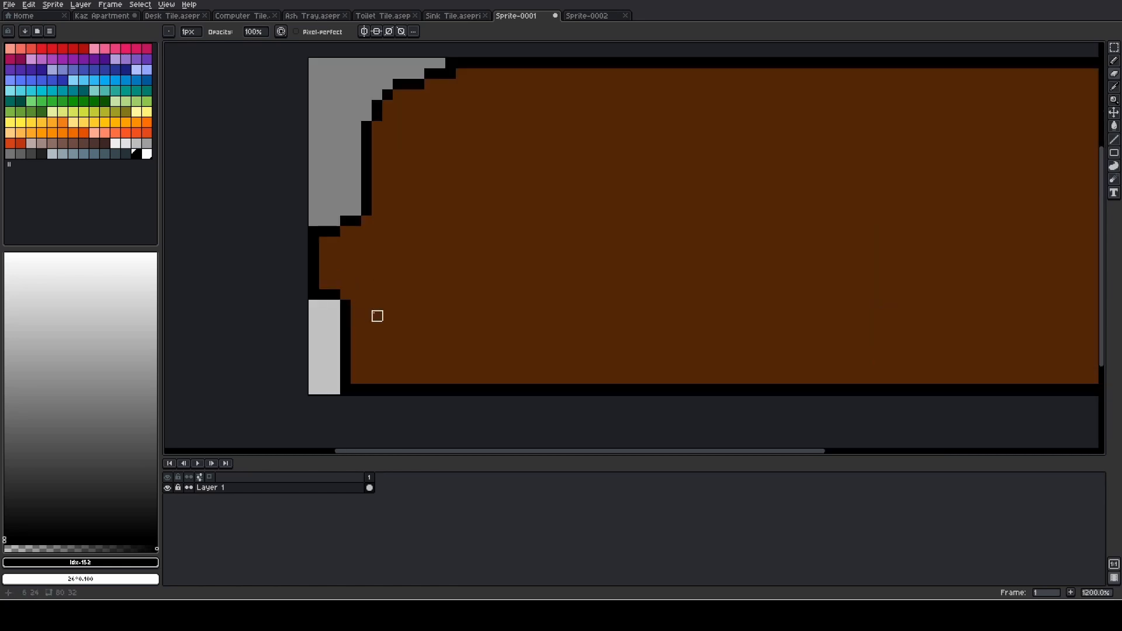
- Sample the black of the couch's outline as the drawing colour
scroll(366, 317, "up", 1)
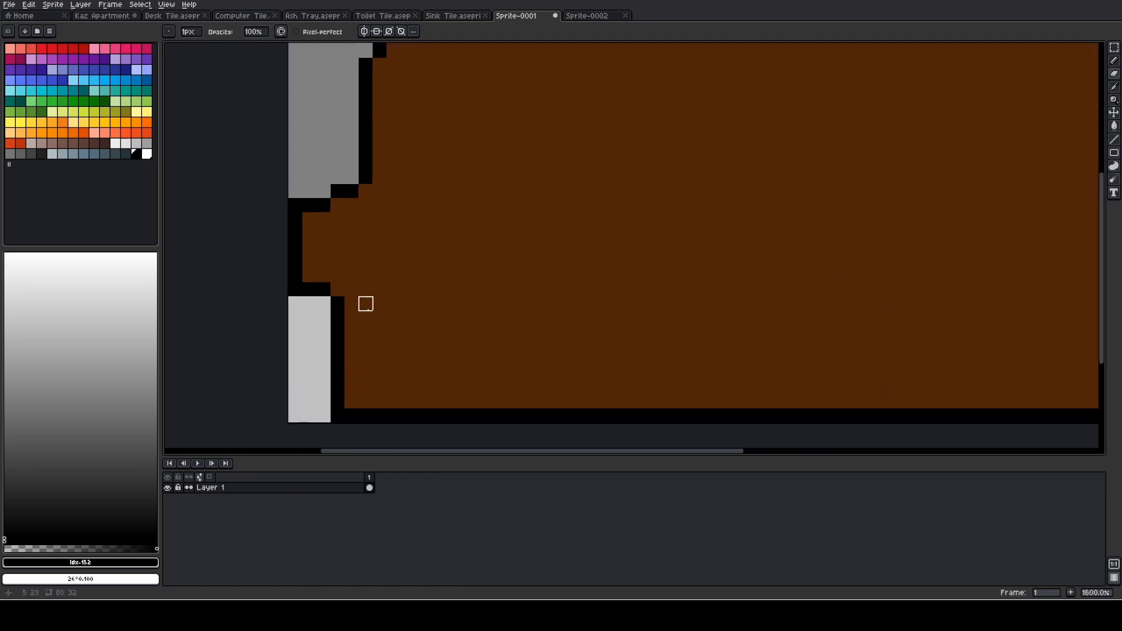
scroll(366, 304, "down", 3)
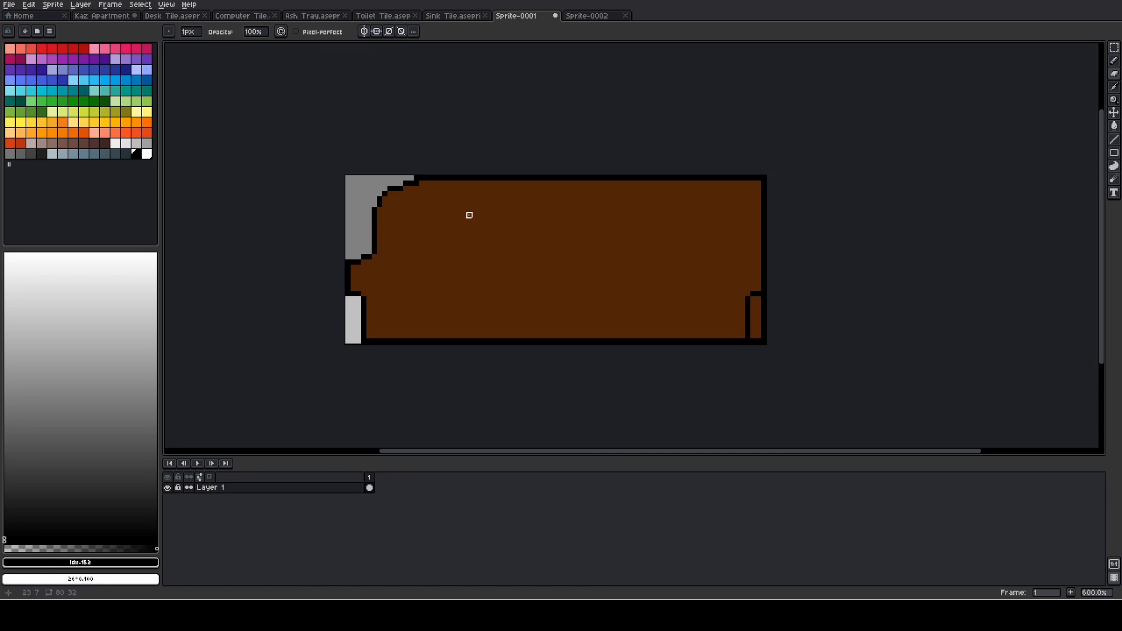
scroll(427, 216, "up", 1)
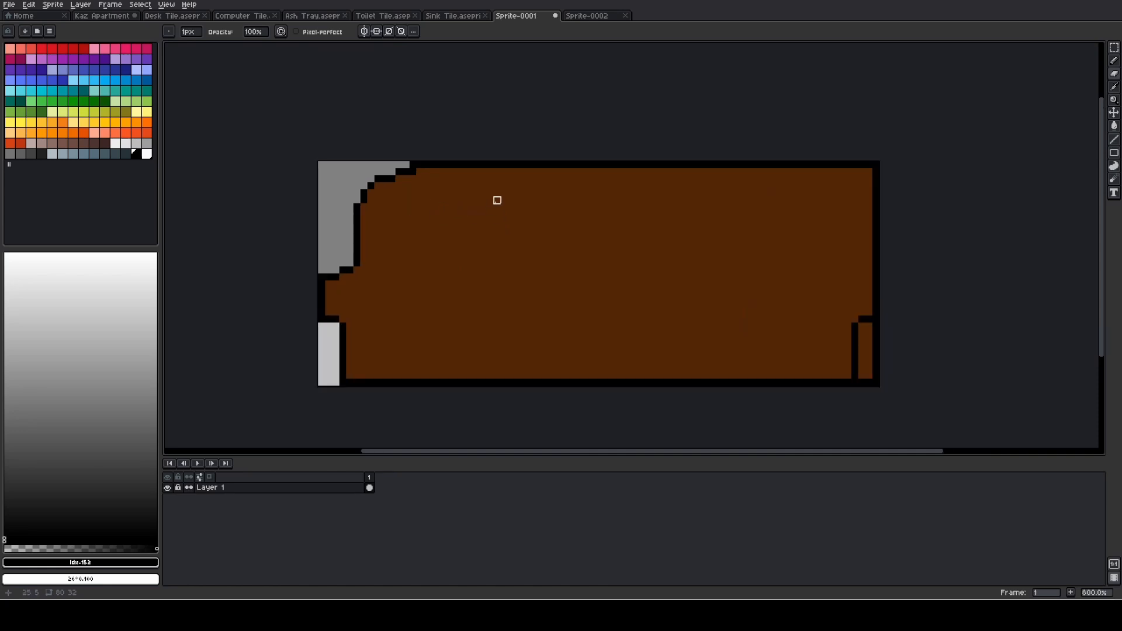
key("i")
left_click(409, 167)
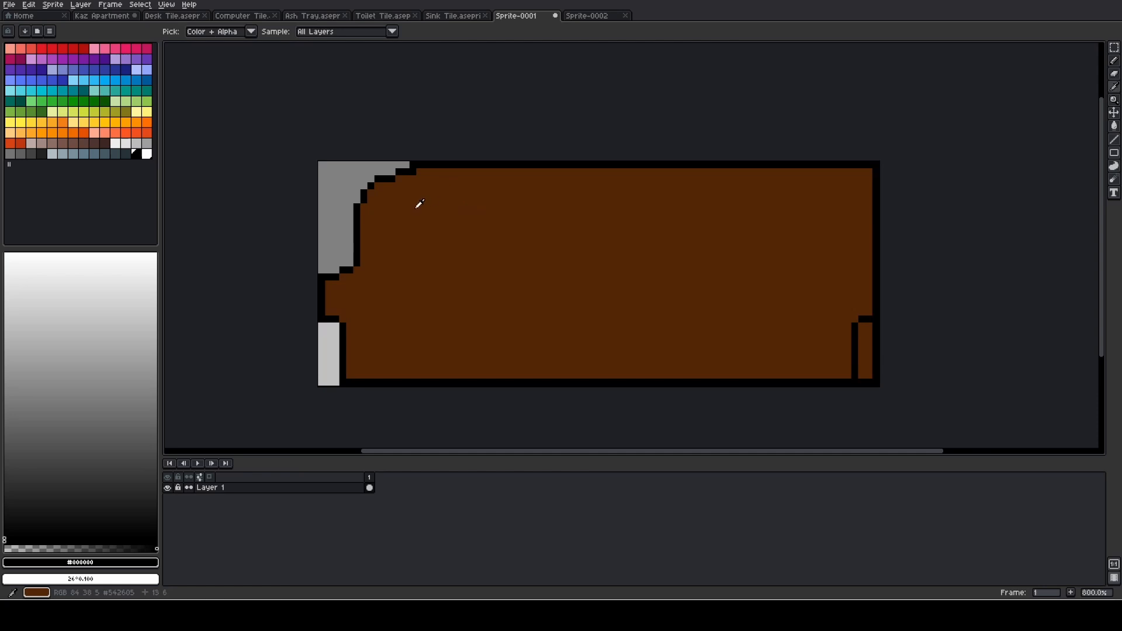
key("m")
left_click_drag(357, 269, 417, 159)
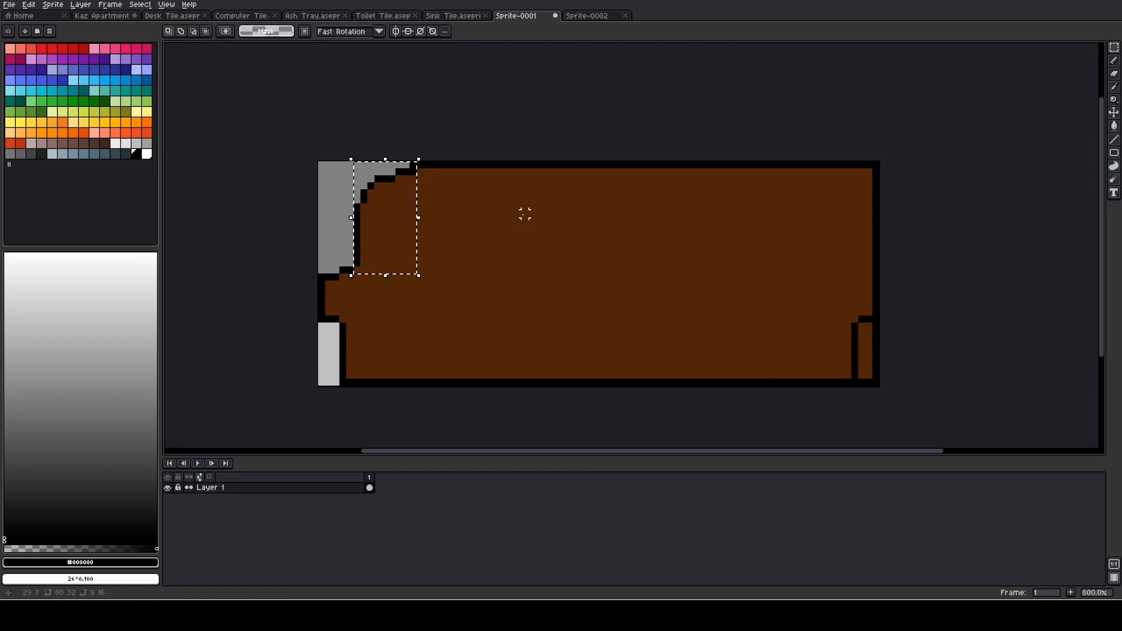
left_click(426, 269)
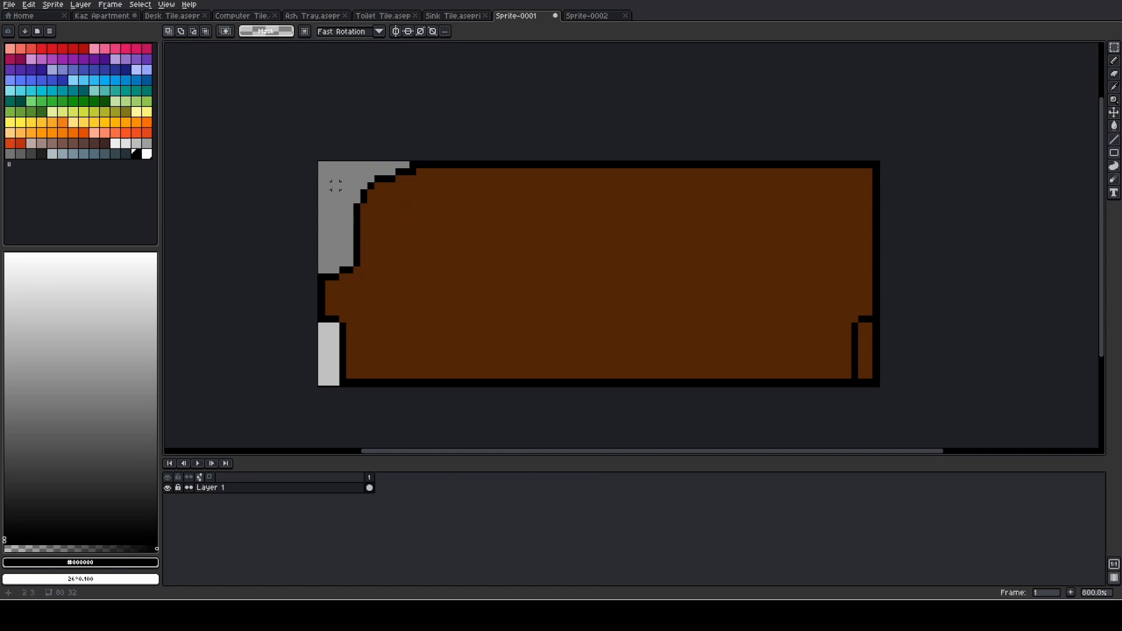
left_click_drag(321, 165, 422, 322)
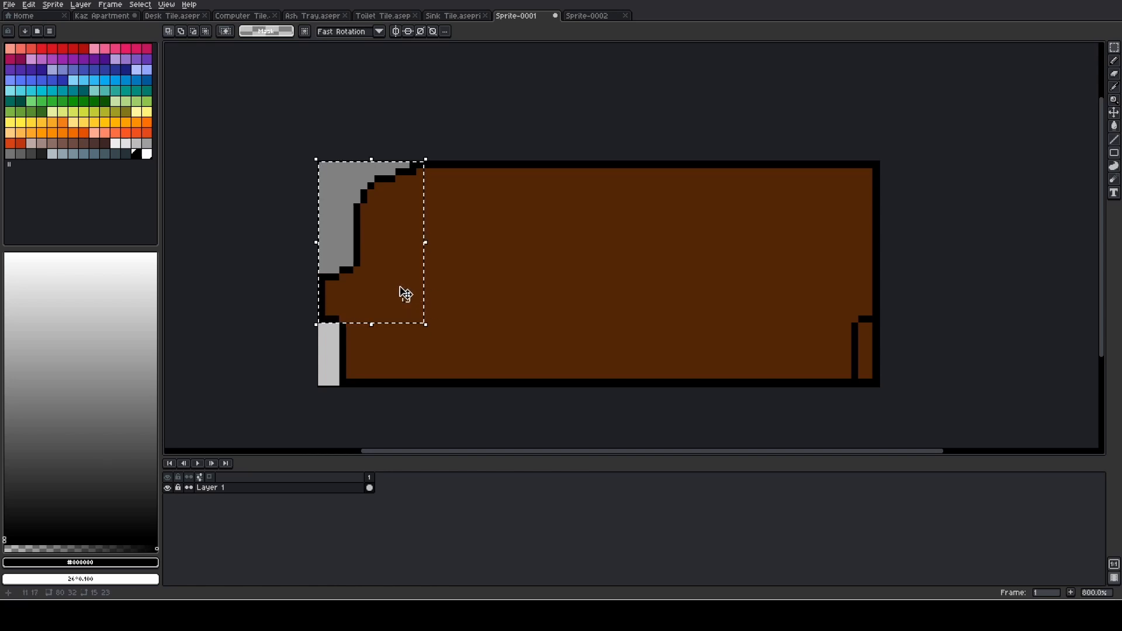
left_click(412, 292)
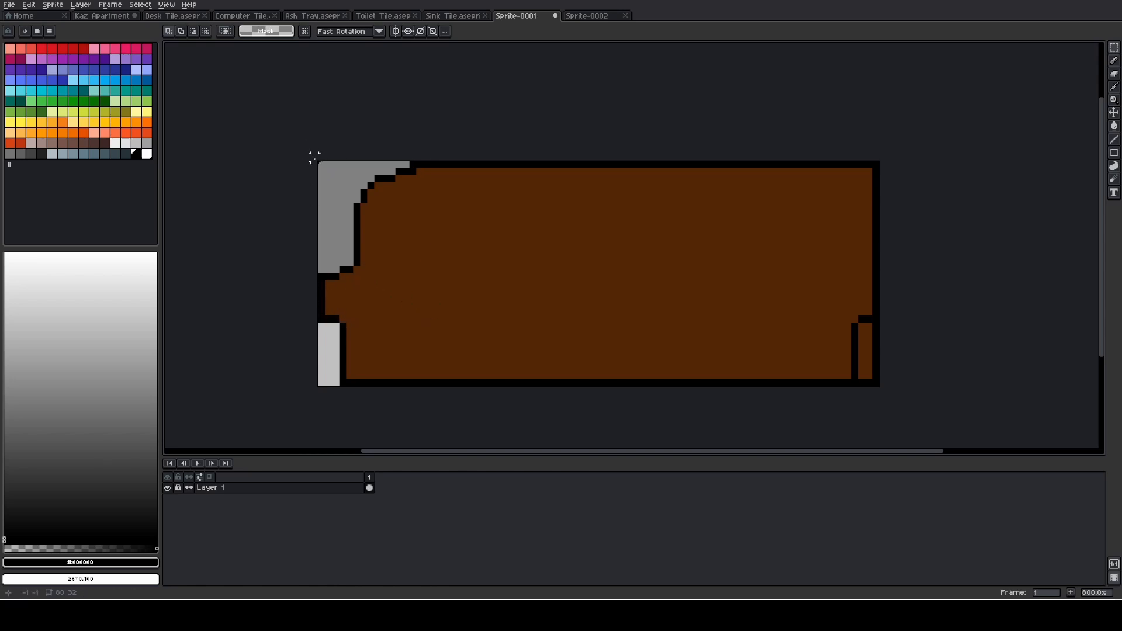
- Copy the 14 by 23 px section holding the rounded top-left corner and armrest, and paste it near the couch's right edge
left_click_drag(318, 162, 419, 324)
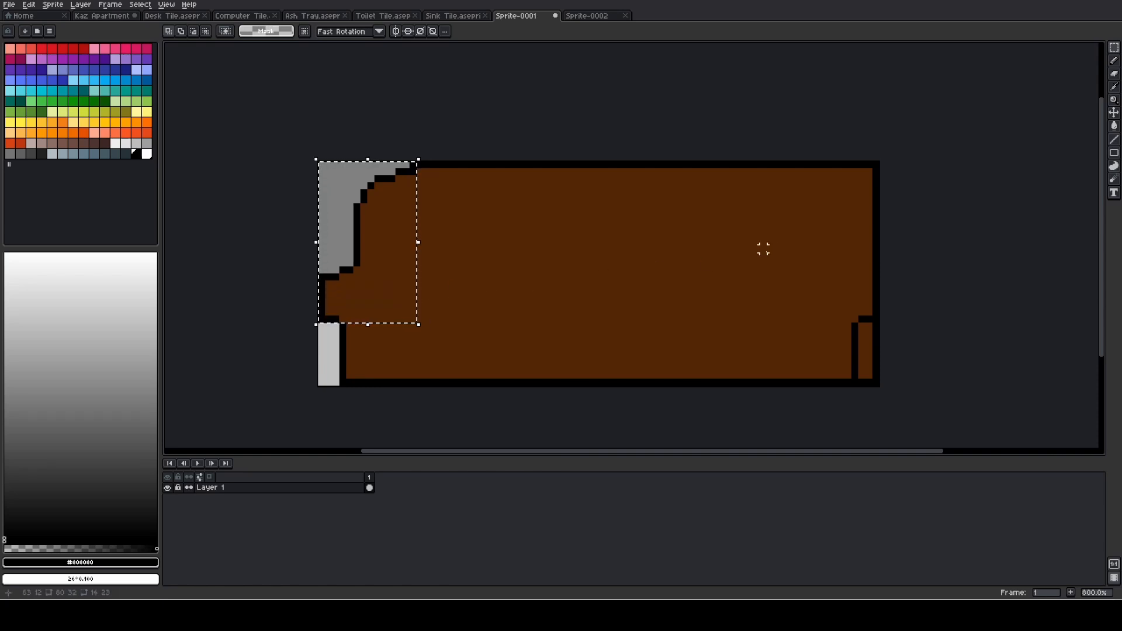
key("ctrl+c")
key("ctrl+v")
left_click_drag(395, 252, 813, 256)
key("Return")
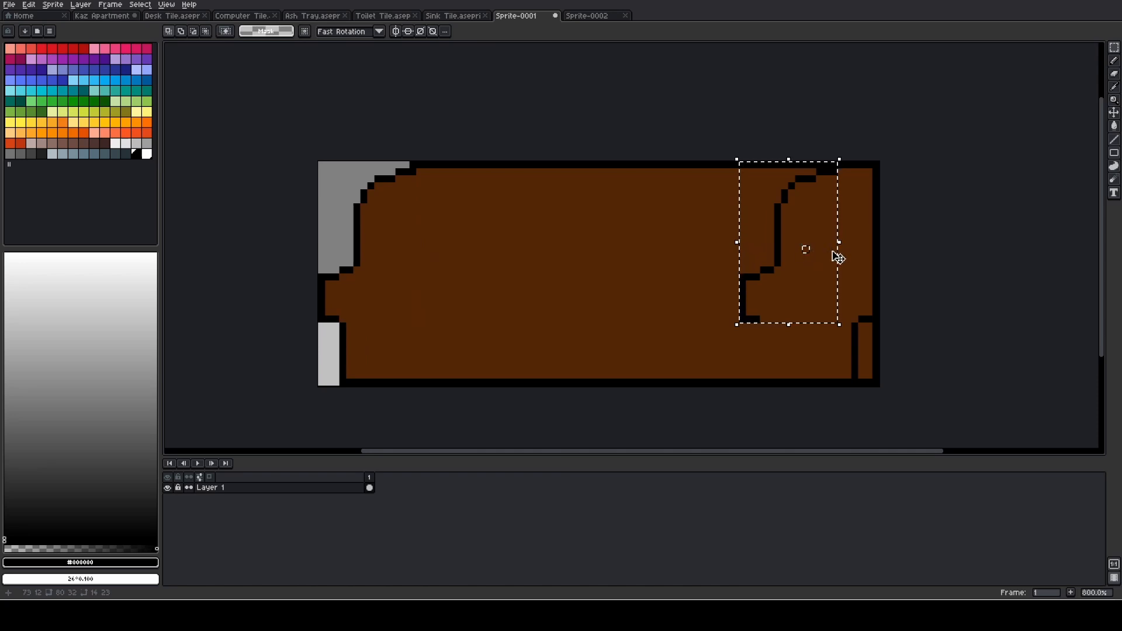
left_click(787, 247)
left_click(693, 263)
key("ctrl+z")
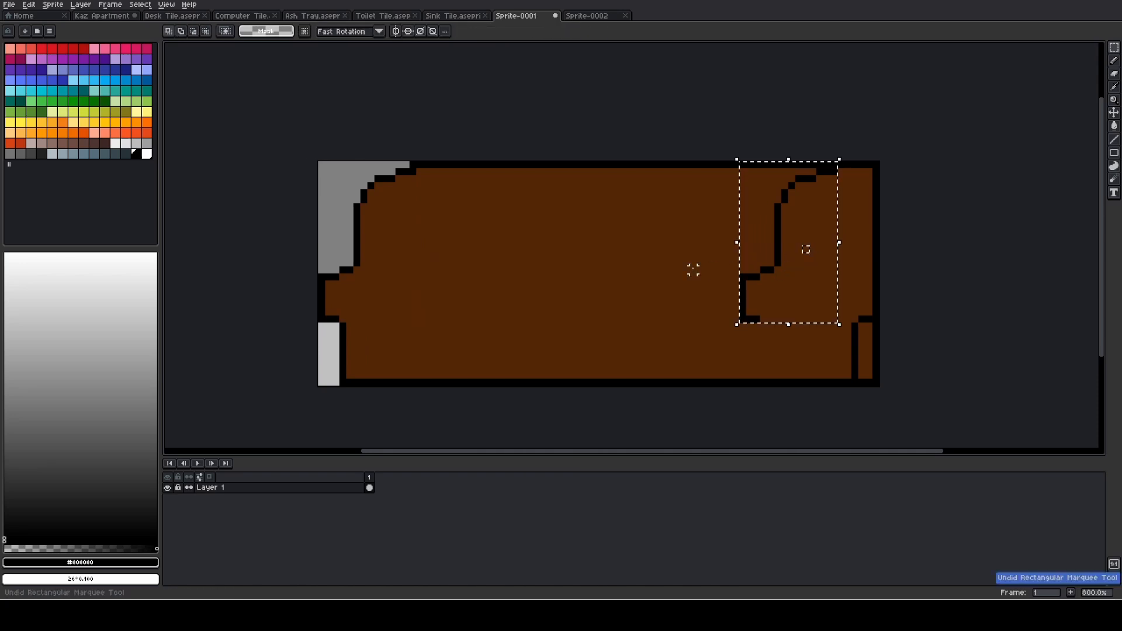
key("ctrl+z")
key("ctrl+z")
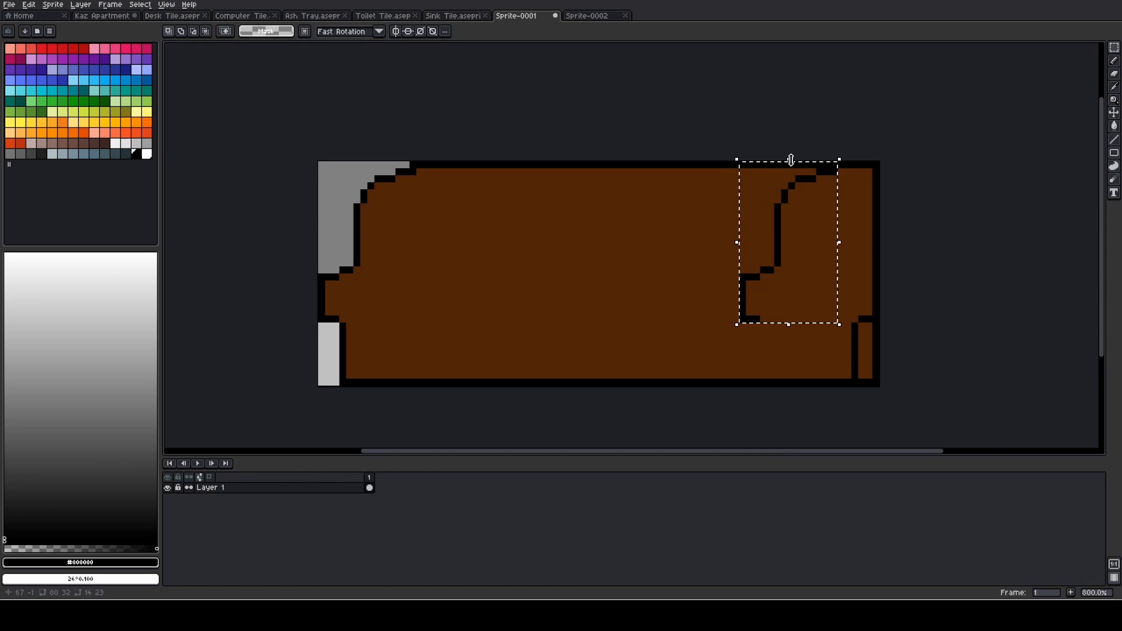
- Try to reorient the pasted corner by rotating the canvas 180 degrees, and undo both the rotation and the paste
left_click_drag(793, 156, 812, 182)
key("Escape")
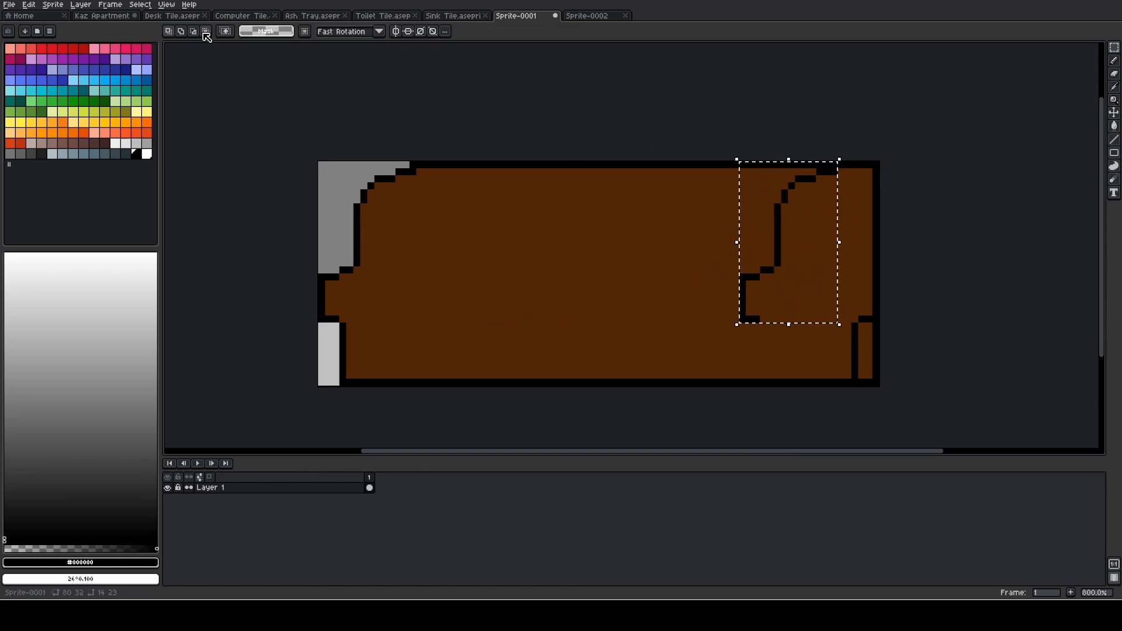
left_click(105, 6)
mouse_move(85, 12)
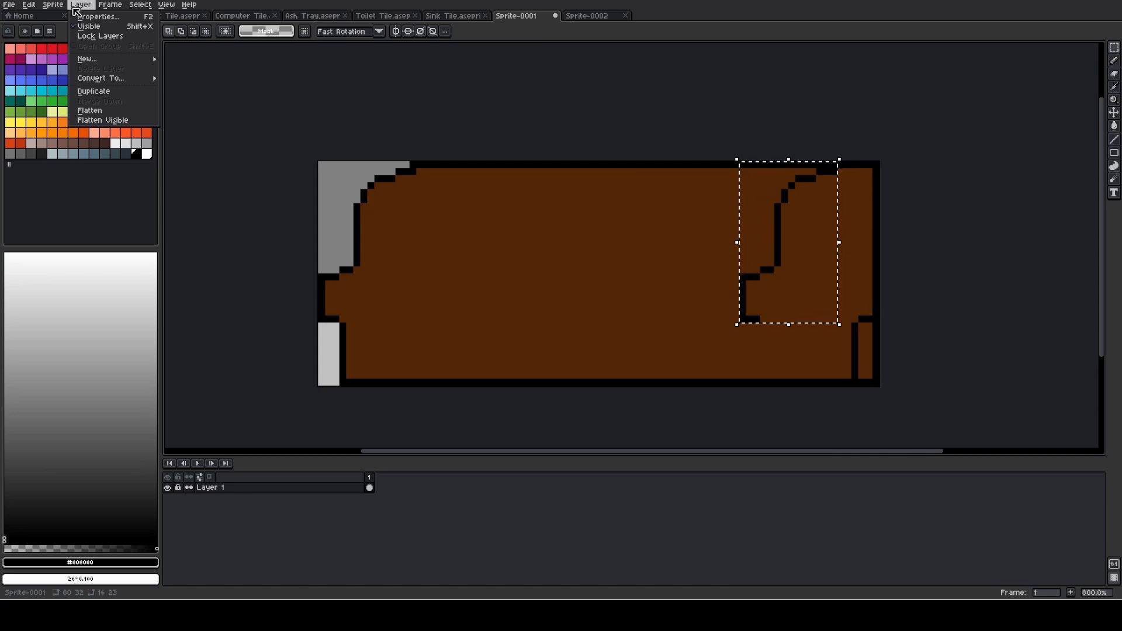
mouse_move(83, 70)
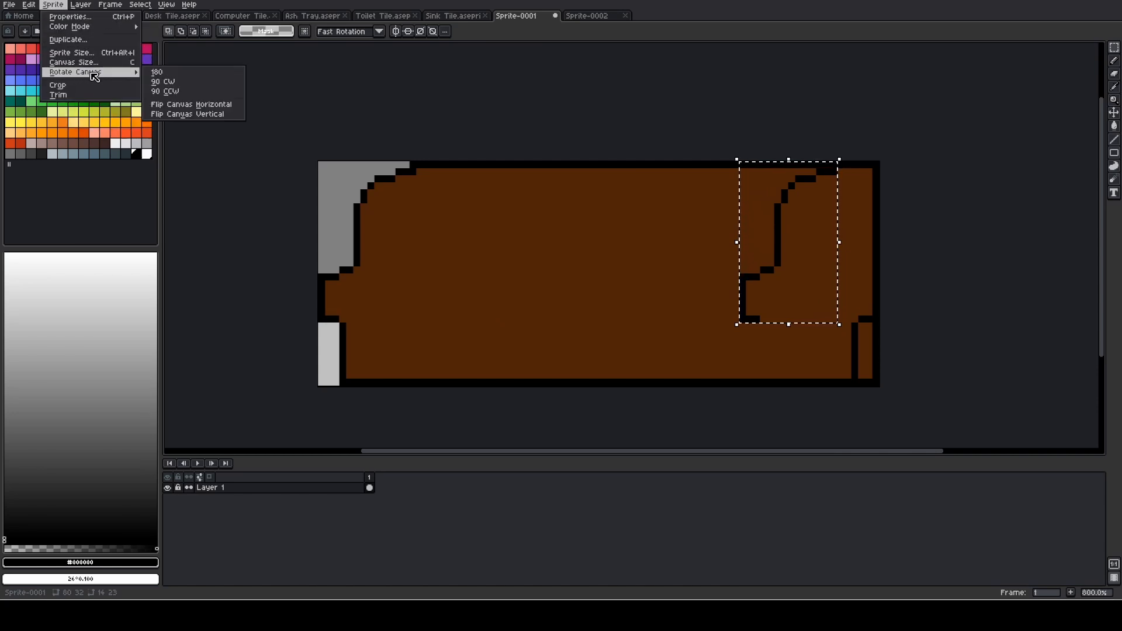
left_click(155, 74)
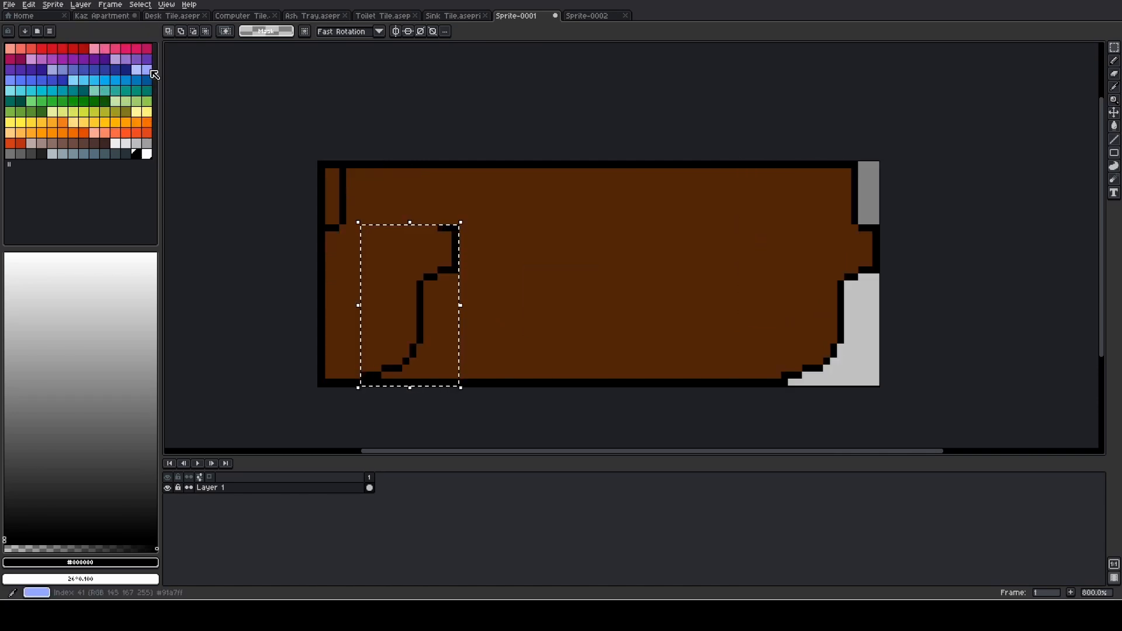
key("ctrl+z")
key("ctrl+z")
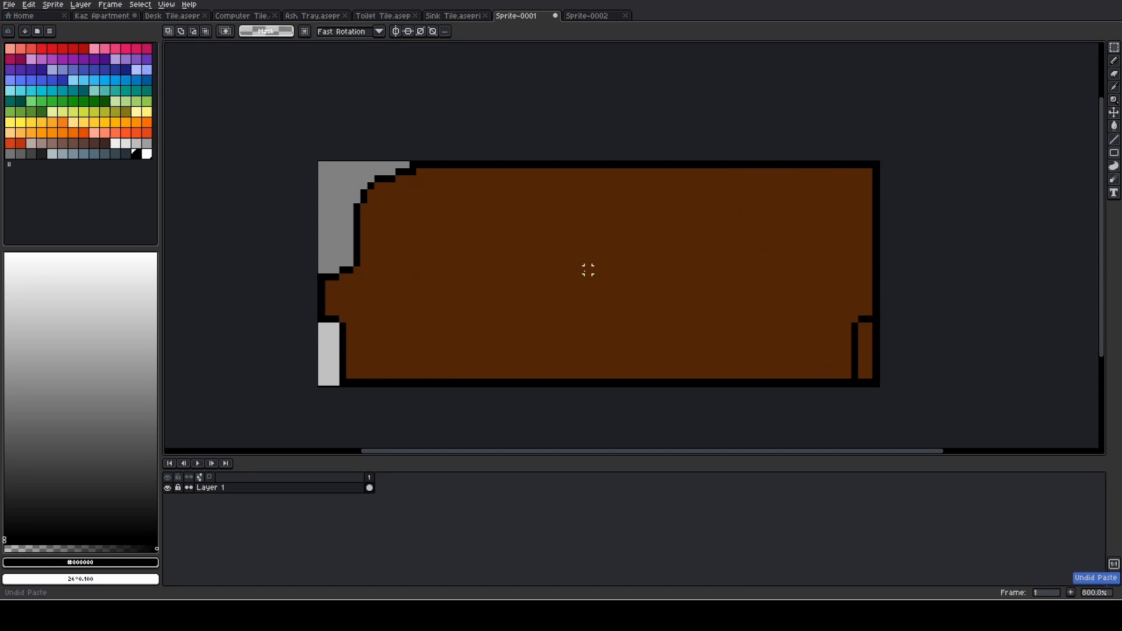
- Add a new layer and place a copy of Layer 1's 15 by 23 px top-left section on it, flush with the canvas's right edge
right_click(245, 488)
mouse_move(269, 506)
left_click(335, 509)
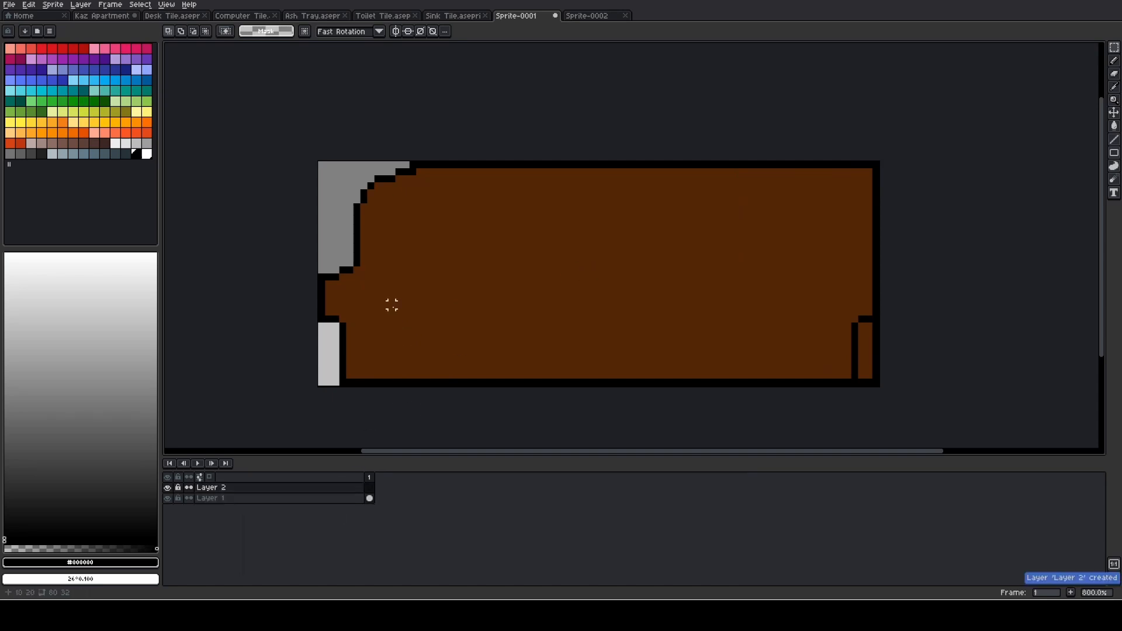
left_click(263, 498)
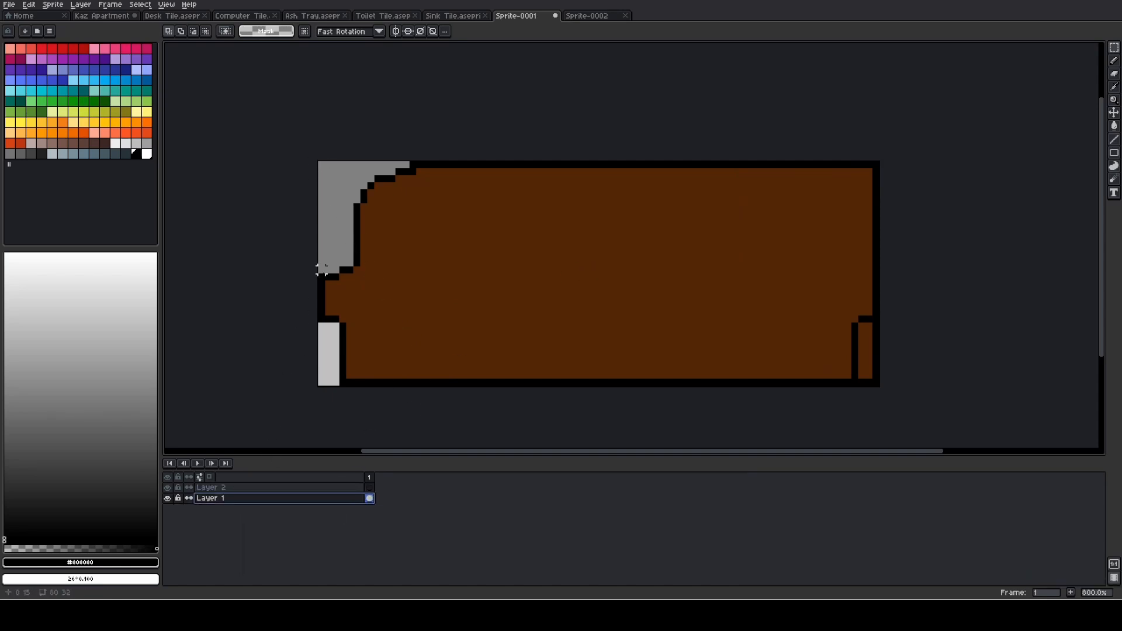
left_click_drag(314, 164, 422, 322)
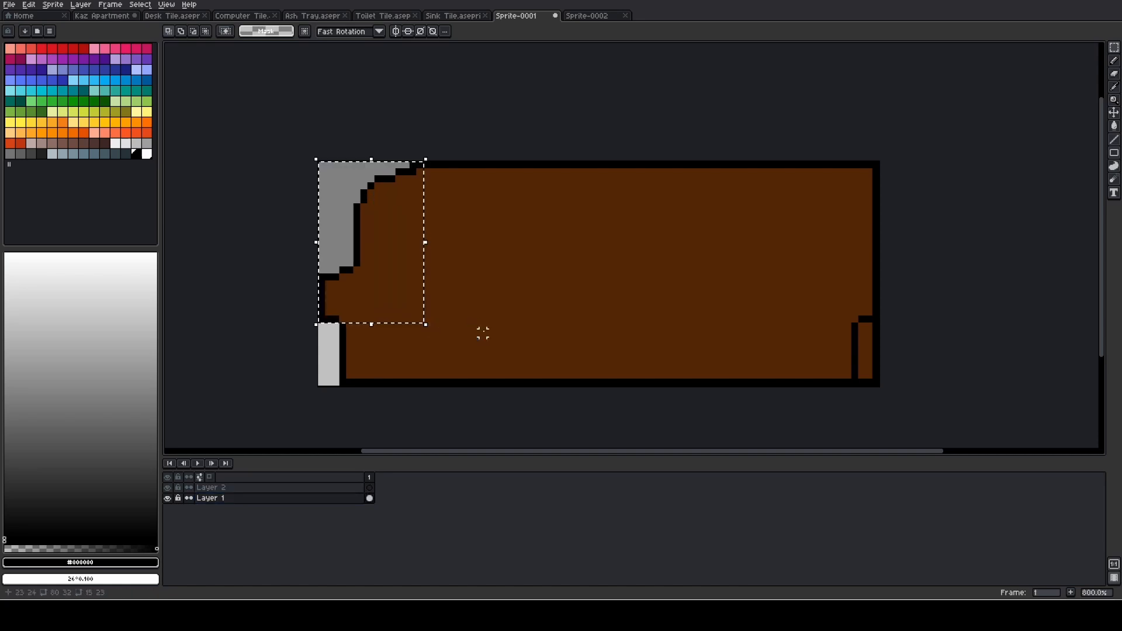
left_click(238, 488)
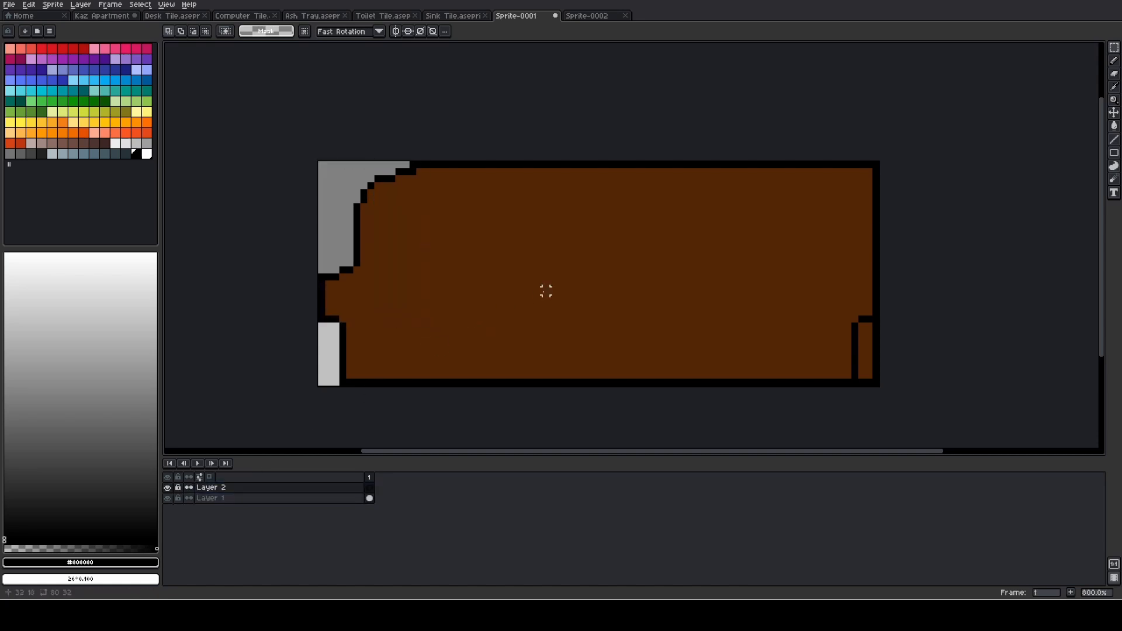
left_click_drag(392, 283, 840, 283)
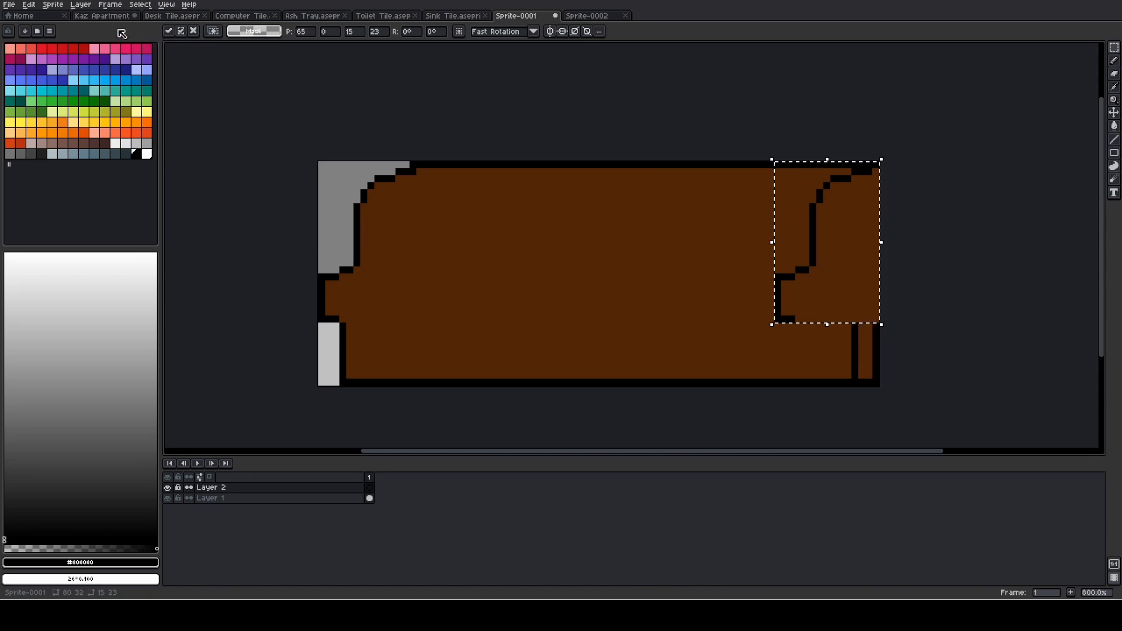
- Open and close Layer 2's properties, and undo the corner copy placed on that layer
left_click(81, 5)
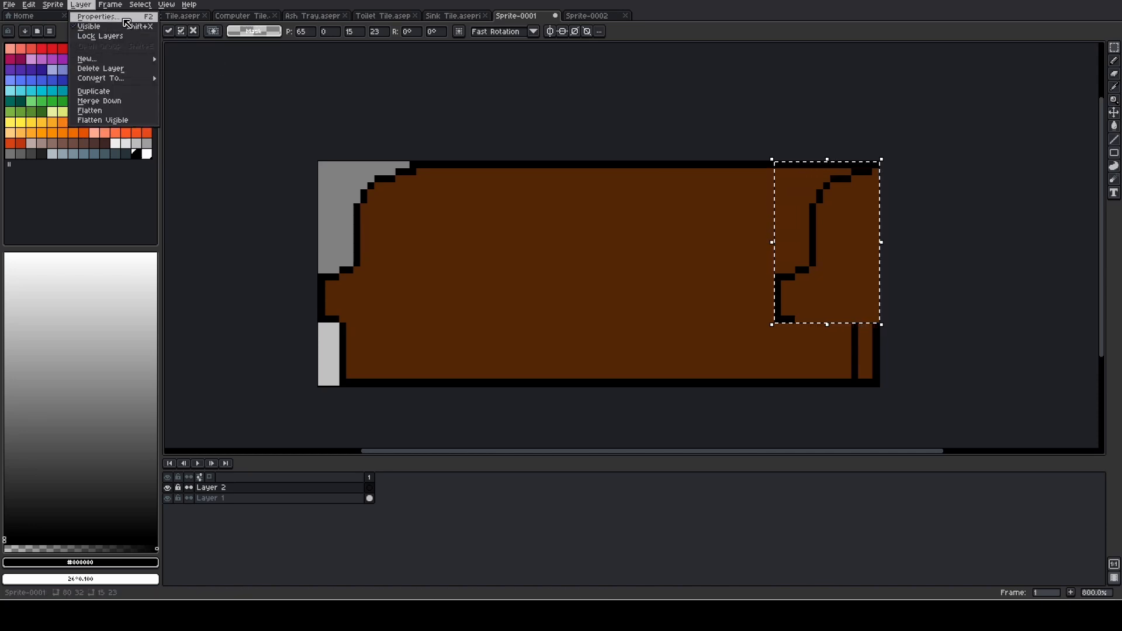
left_click(97, 17)
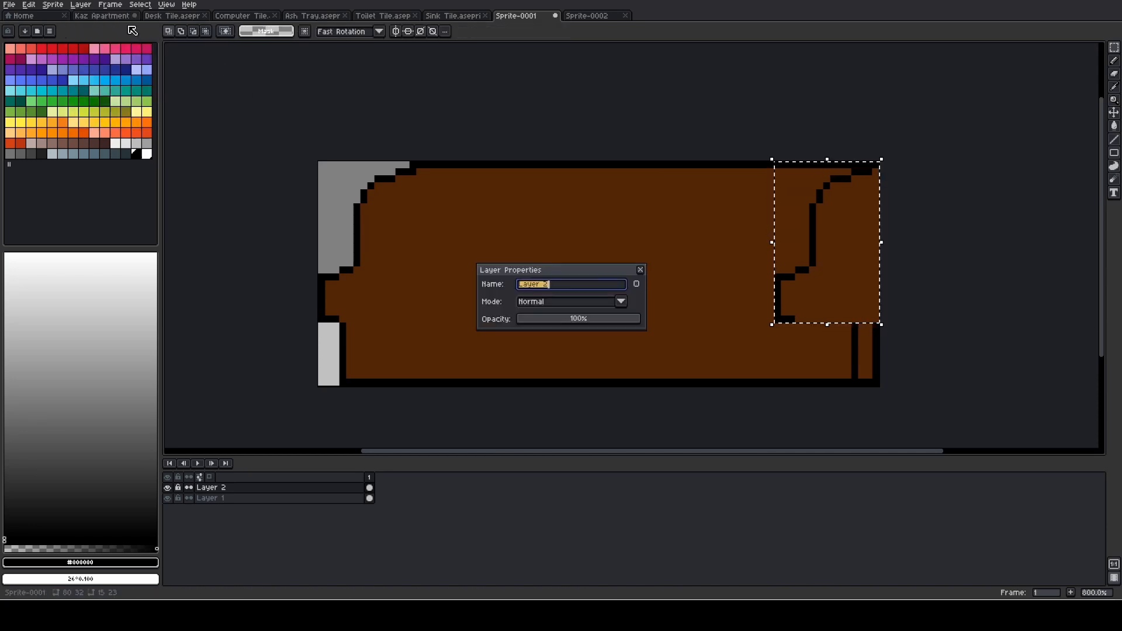
left_click(641, 270)
key("ctrl+z")
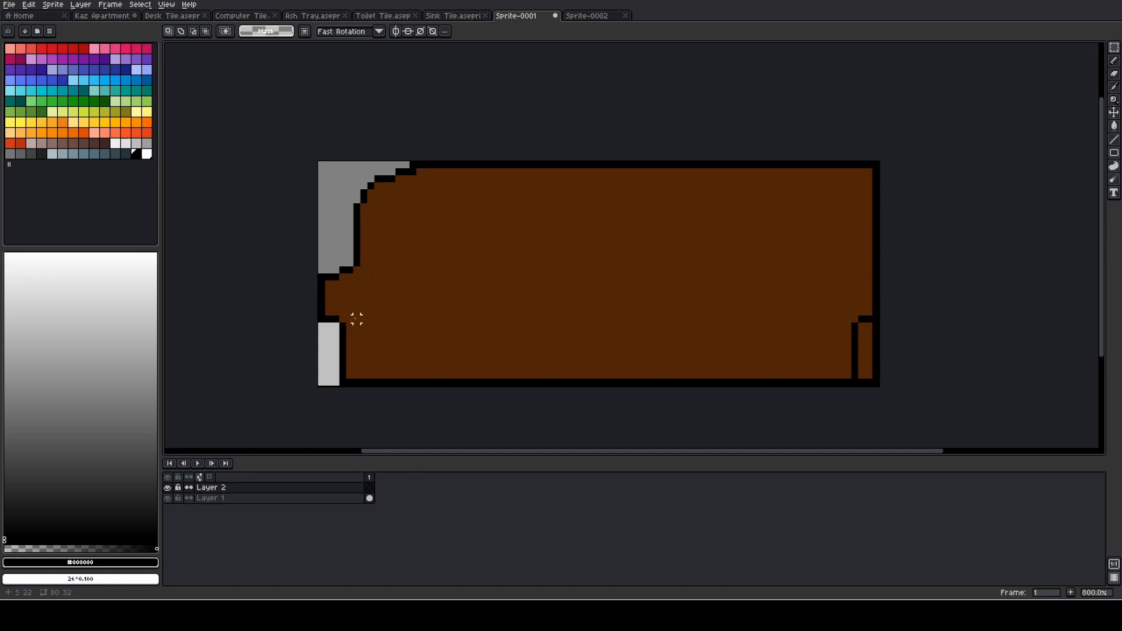
key("i")
scroll(349, 321, "up", 2)
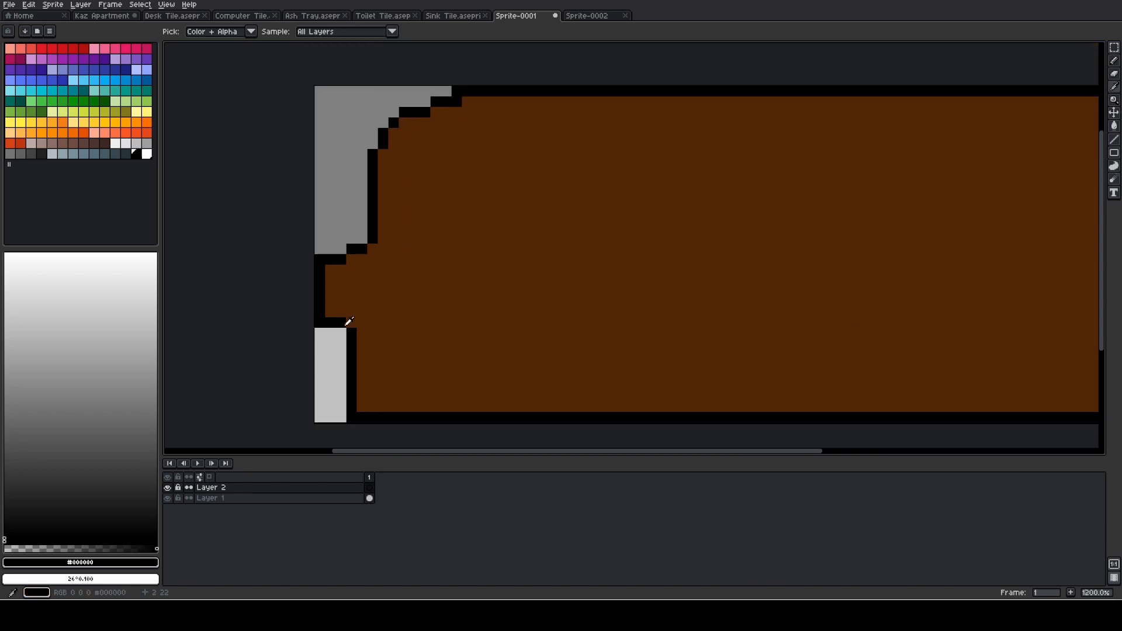
scroll(349, 321, "down", 2)
key("b")
left_click(875, 310)
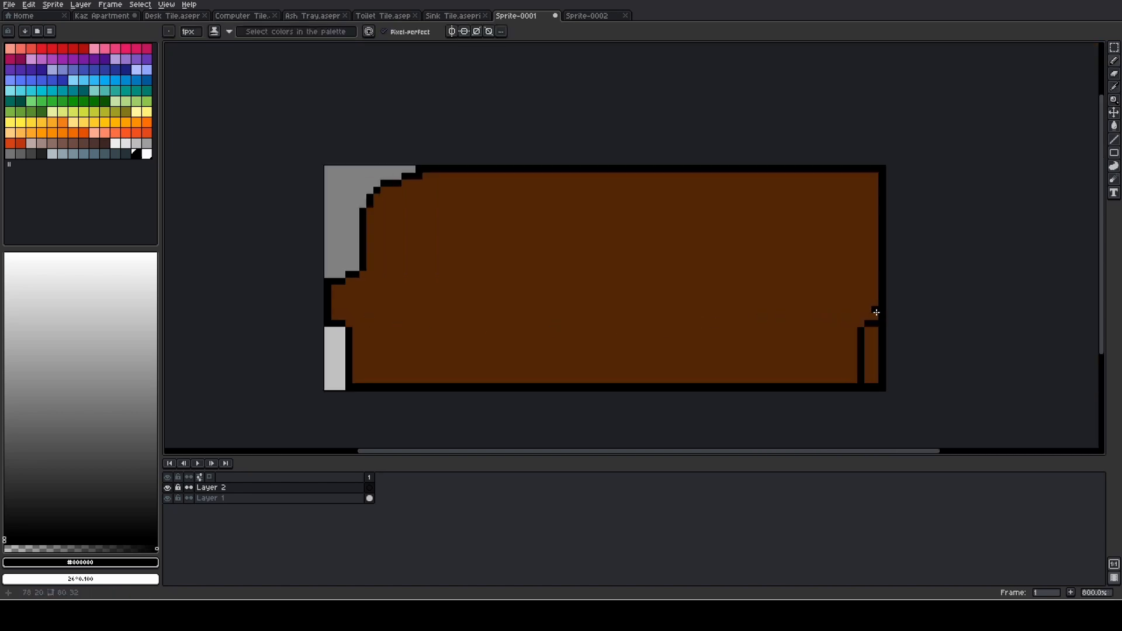
scroll(876, 313, "up", 2)
scroll(876, 313, "down", 2)
left_click(442, 185)
- Turn on horizontal symmetry for drawing with the Pencil
left_click(455, 29)
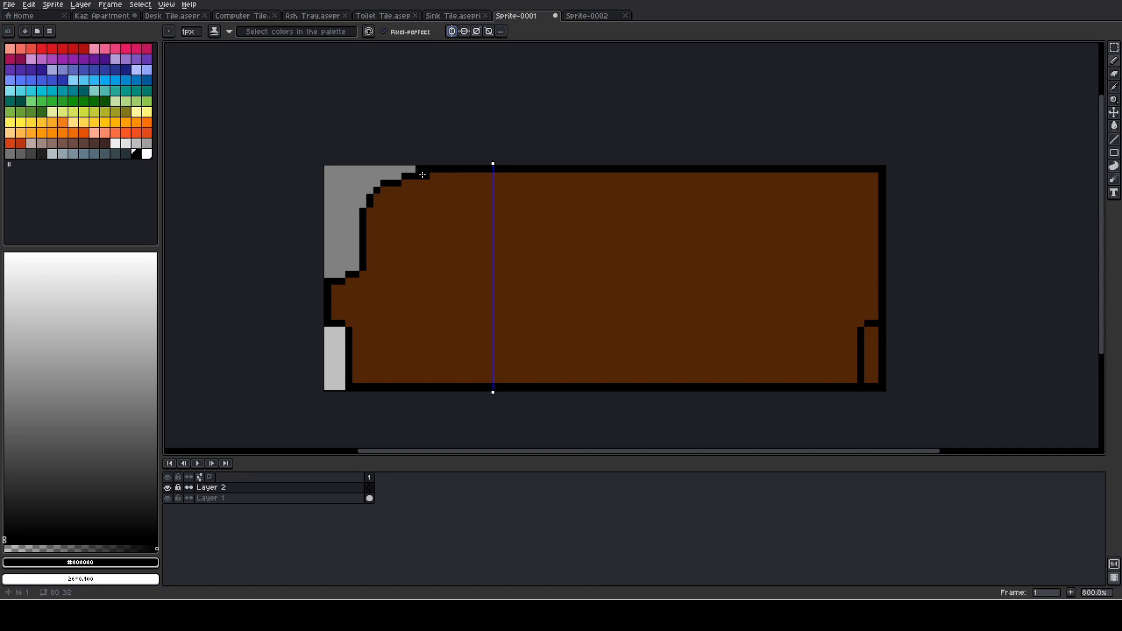
left_click(454, 31)
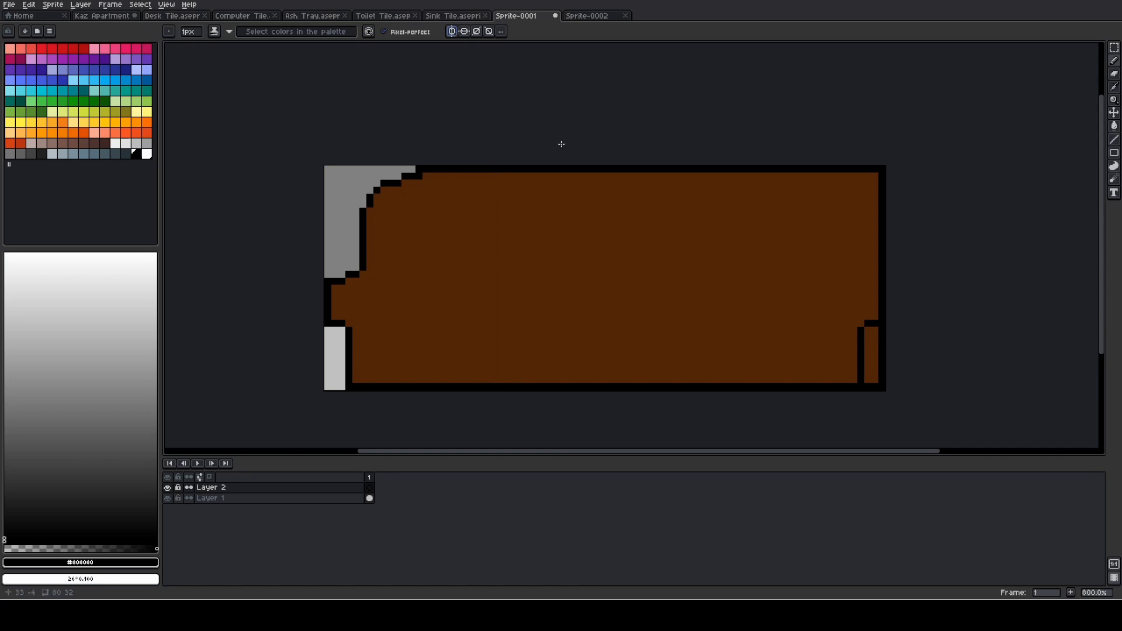
left_click(456, 35)
left_click(455, 34)
left_click(454, 33)
left_click(454, 33)
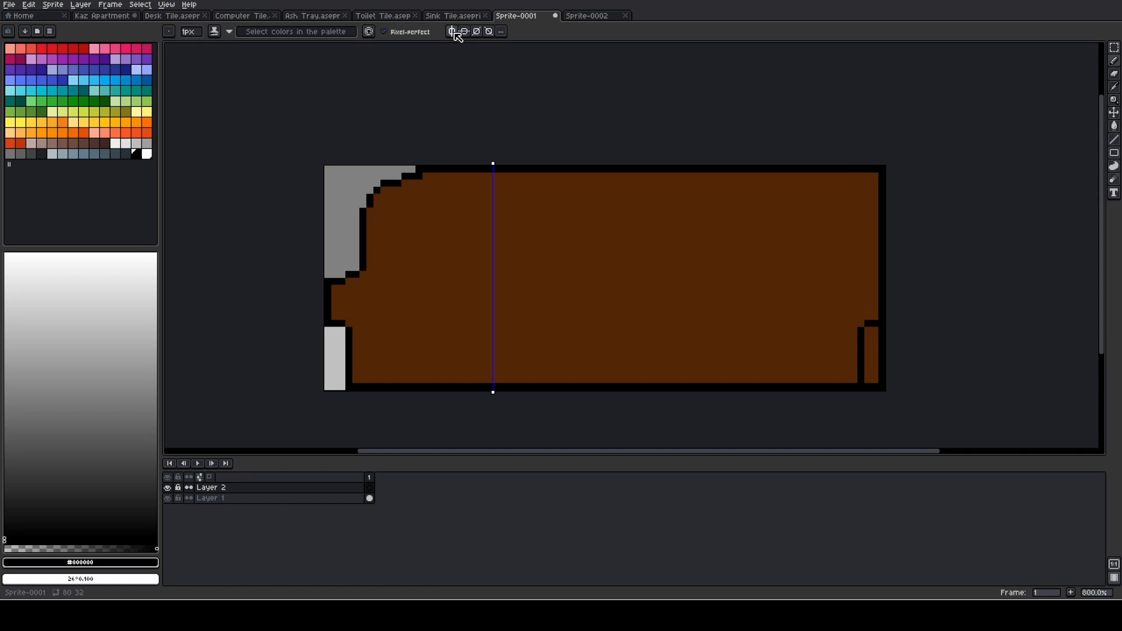
left_click(411, 185)
key("ctrl+z")
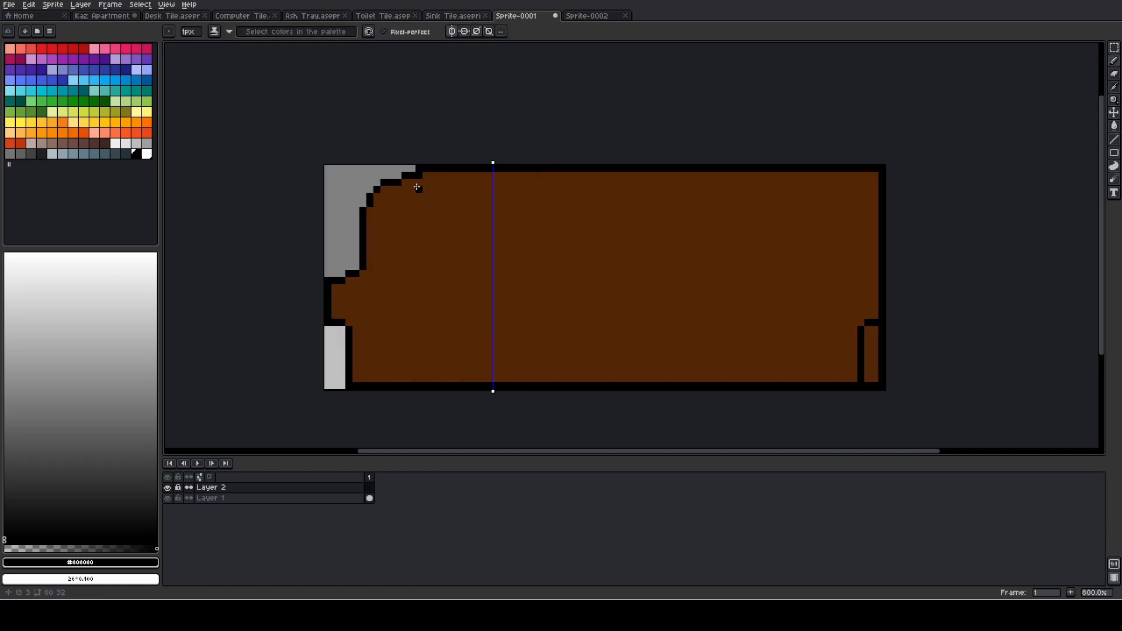
- Undo the recent selections and the creation of Layer 2
key("ctrl+z")
key("ctrl+z")
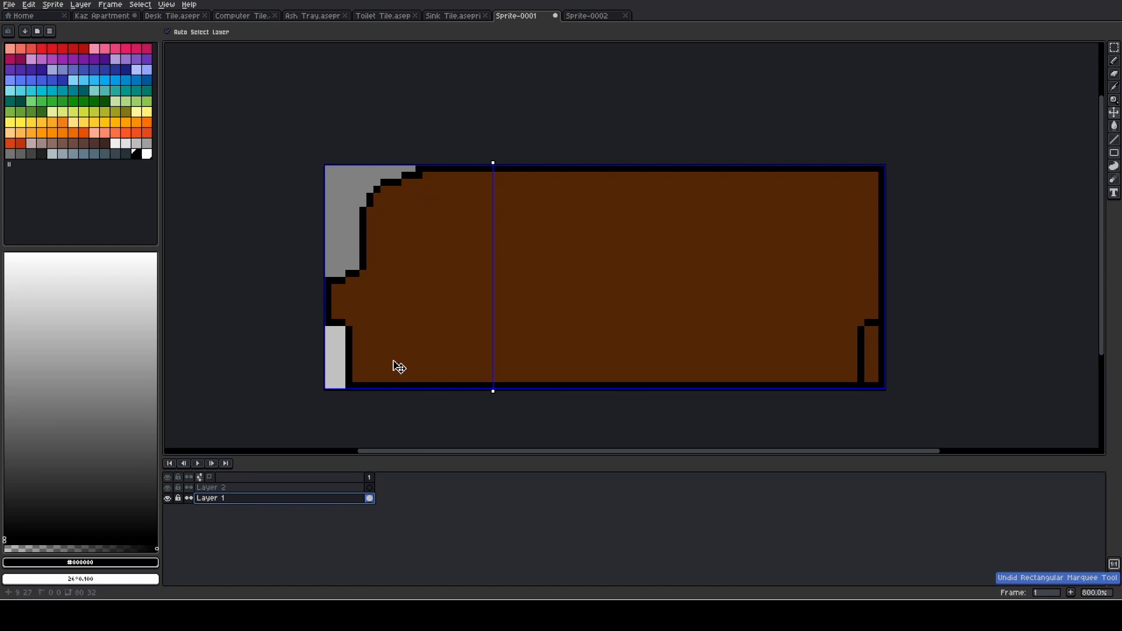
key("ctrl+z")
key("ctrl+z")
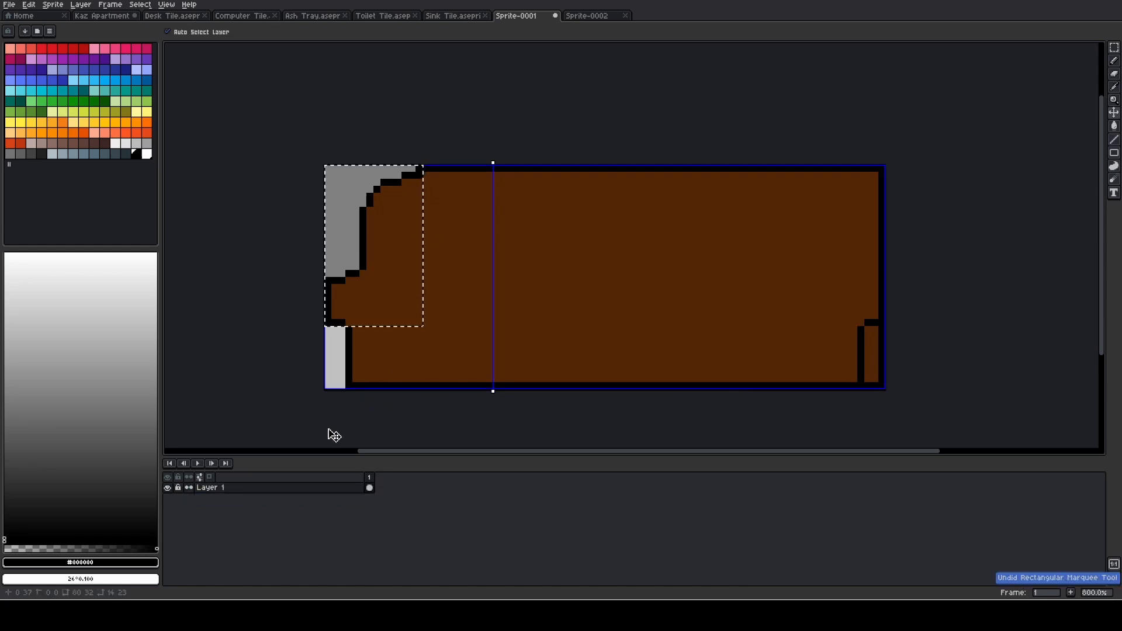
- Clear the marquee selection and reset the symmetry axis to the center of the canvas
key("m")
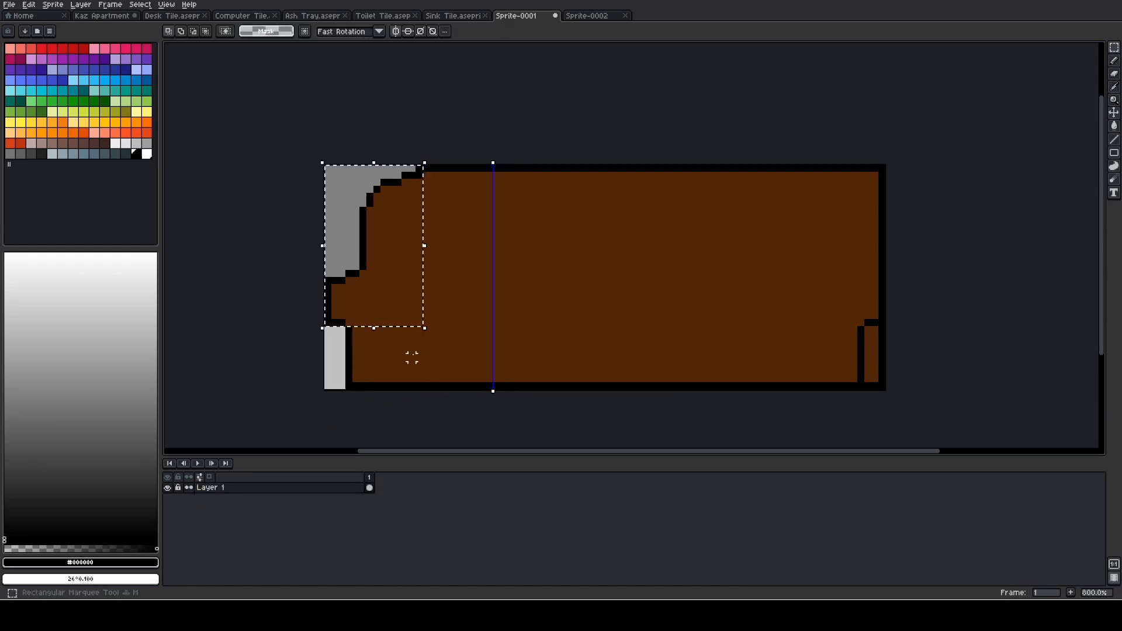
left_click(412, 356)
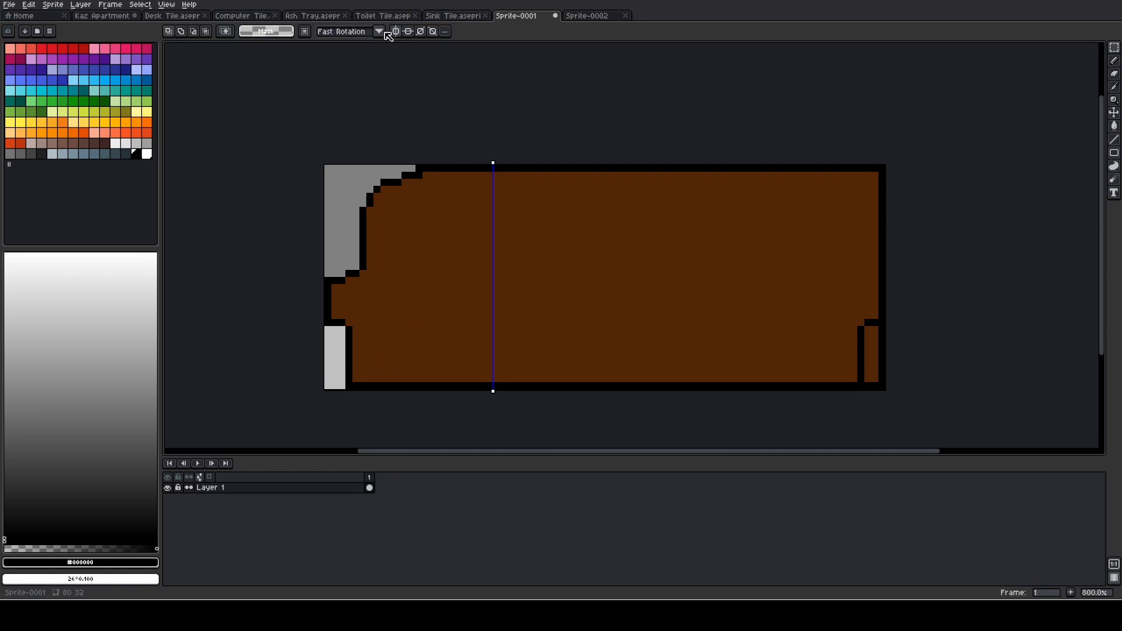
left_click(443, 34)
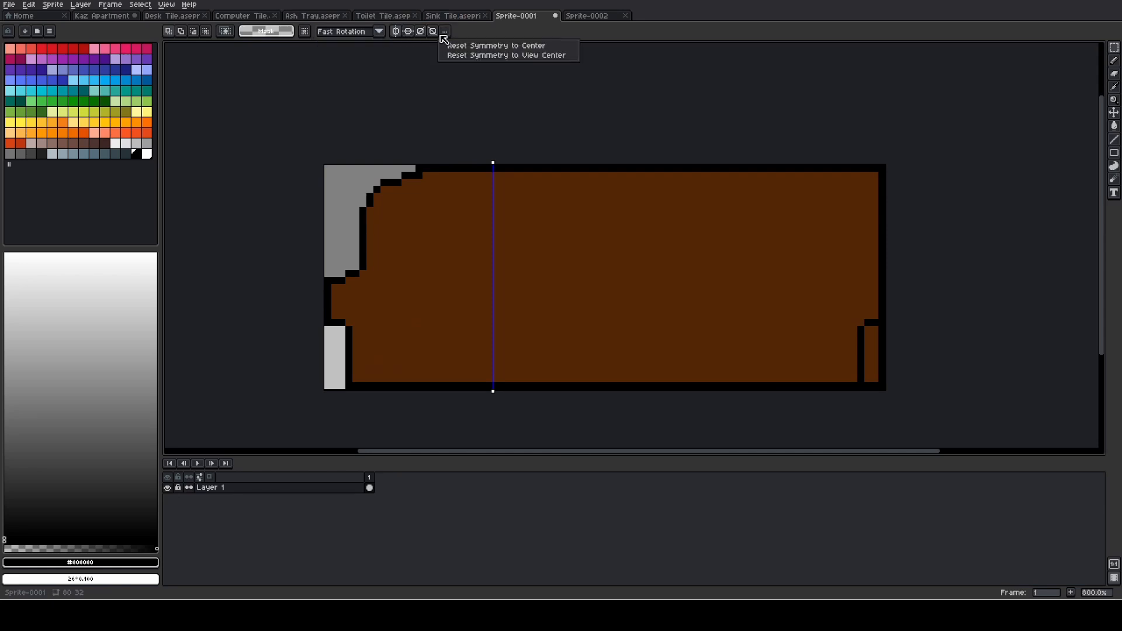
left_click(449, 46)
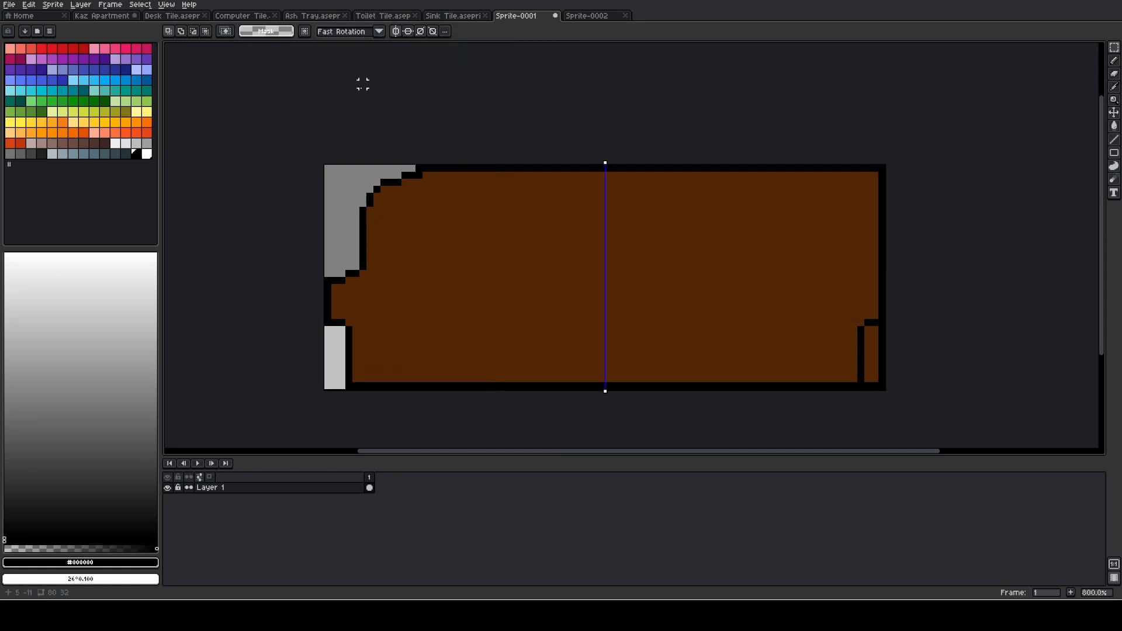
- Trace the couch's stepped upper-left outline in black with the Pencil, from the top curve to the armrest, mirroring it onto the right half
scroll(405, 217, "up", 2)
key("b")
left_click(418, 164)
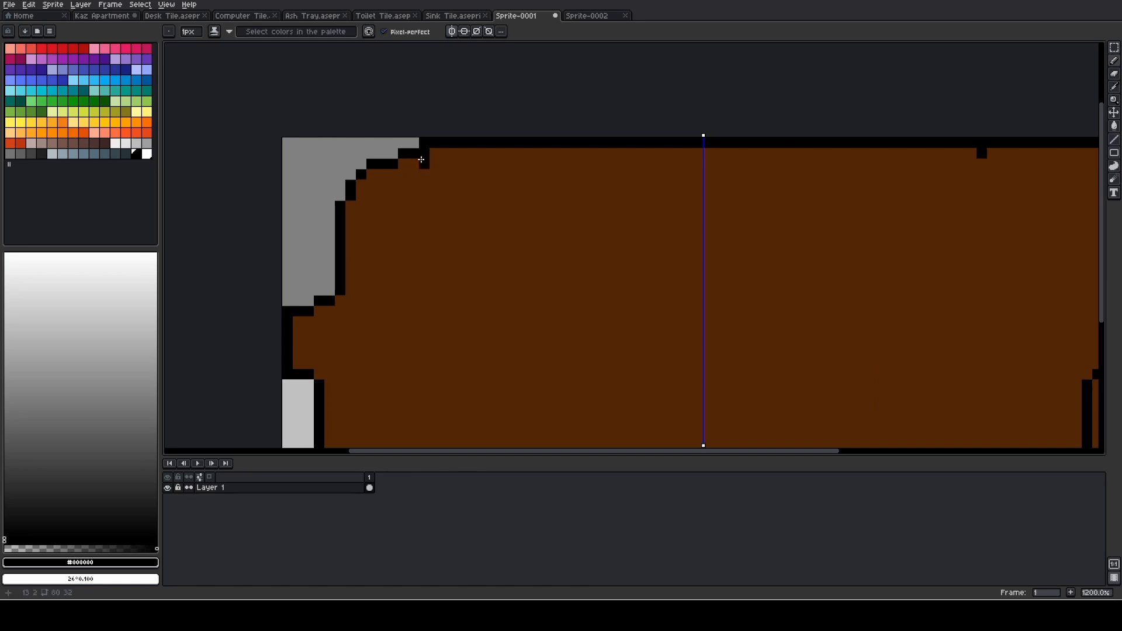
scroll(418, 164, "down", 2)
scroll(418, 164, "up", 2)
mouse_move(424, 153)
left_mouse_down()
mouse_move(405, 152)
mouse_move(351, 188)
left_mouse_up()
left_click(383, 161)
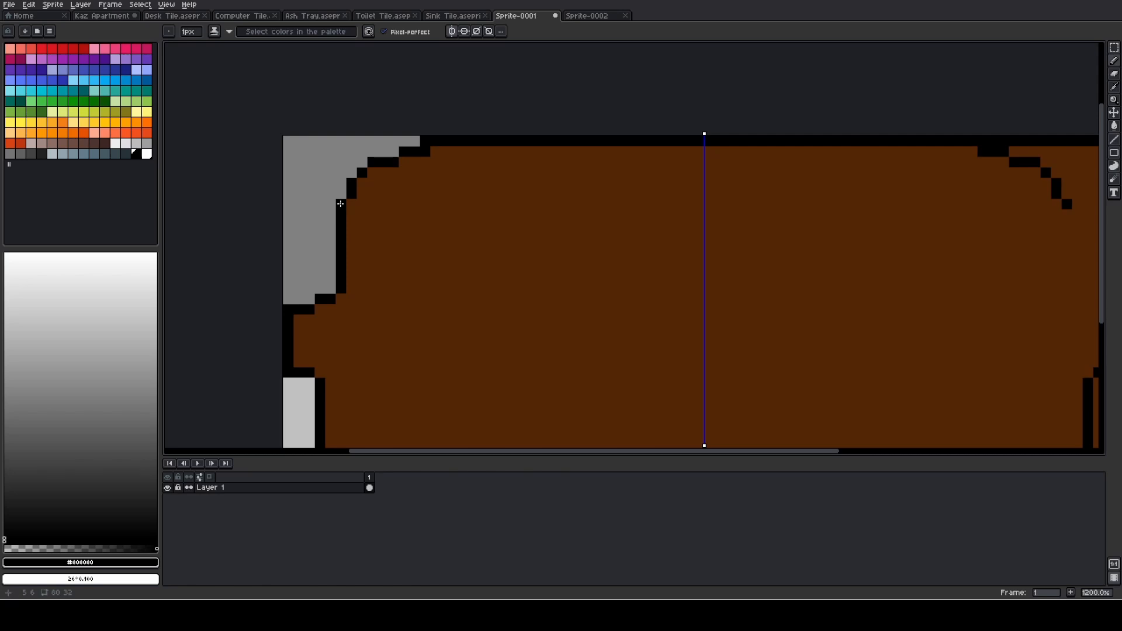
left_click_drag(337, 285, 324, 299)
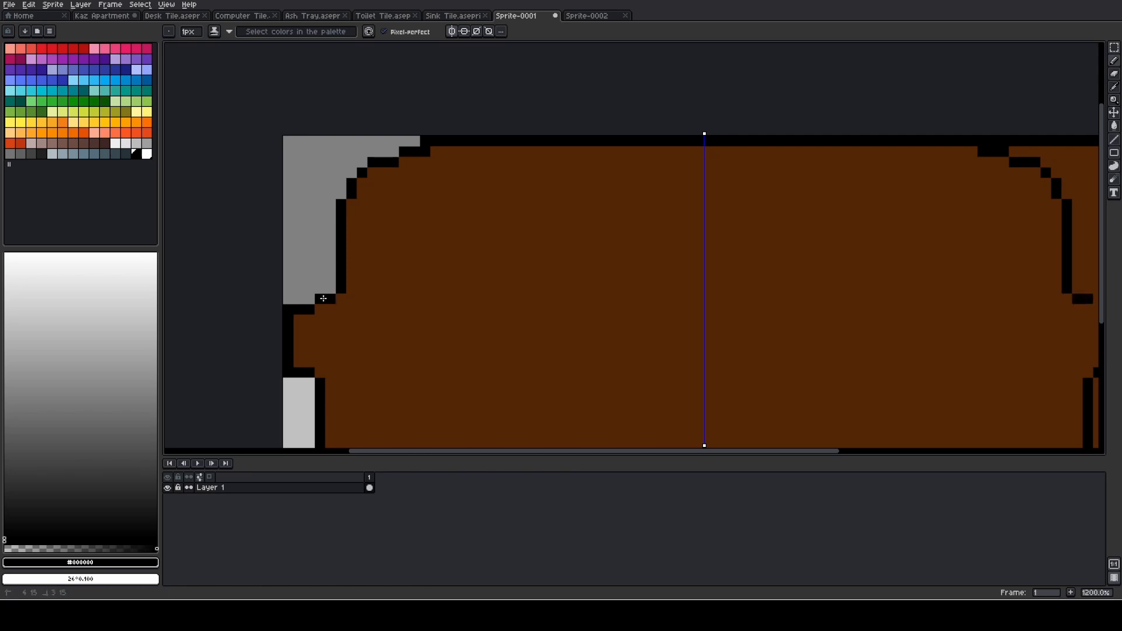
left_click(312, 308)
scroll(429, 307, "down", 3)
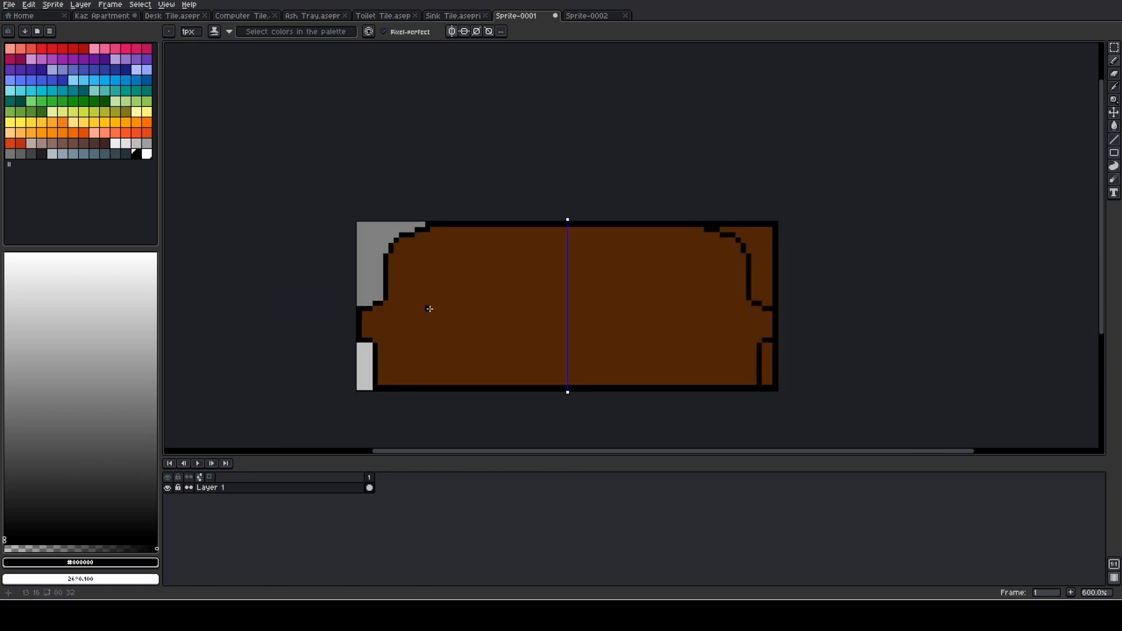
- Erase the top five pixel rows outside the mirrored curve at the sprite's upper-right corner
scroll(505, 304, "up", 1)
key("b")
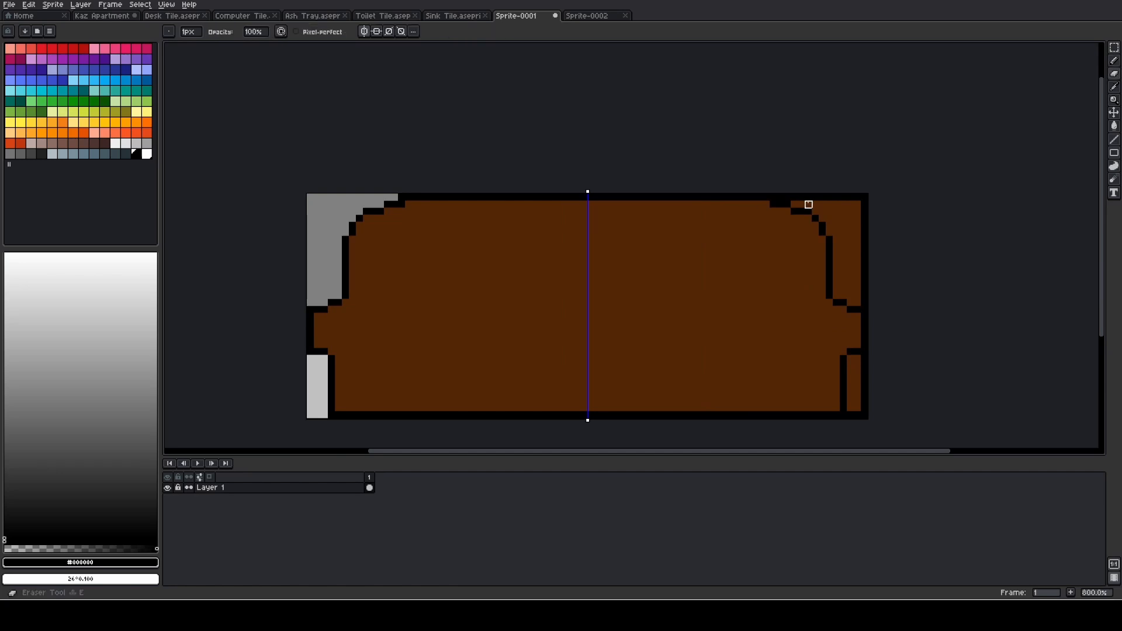
scroll(809, 206, "up", 3)
left_click_drag(783, 193, 923, 192)
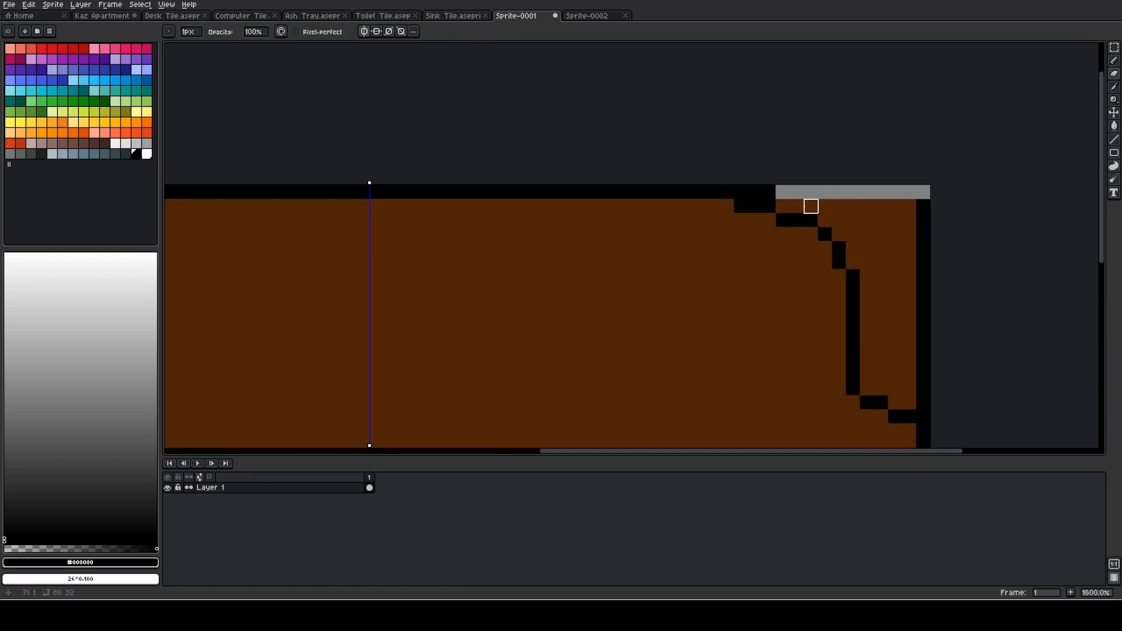
left_click(783, 207)
left_click(923, 205, "shift")
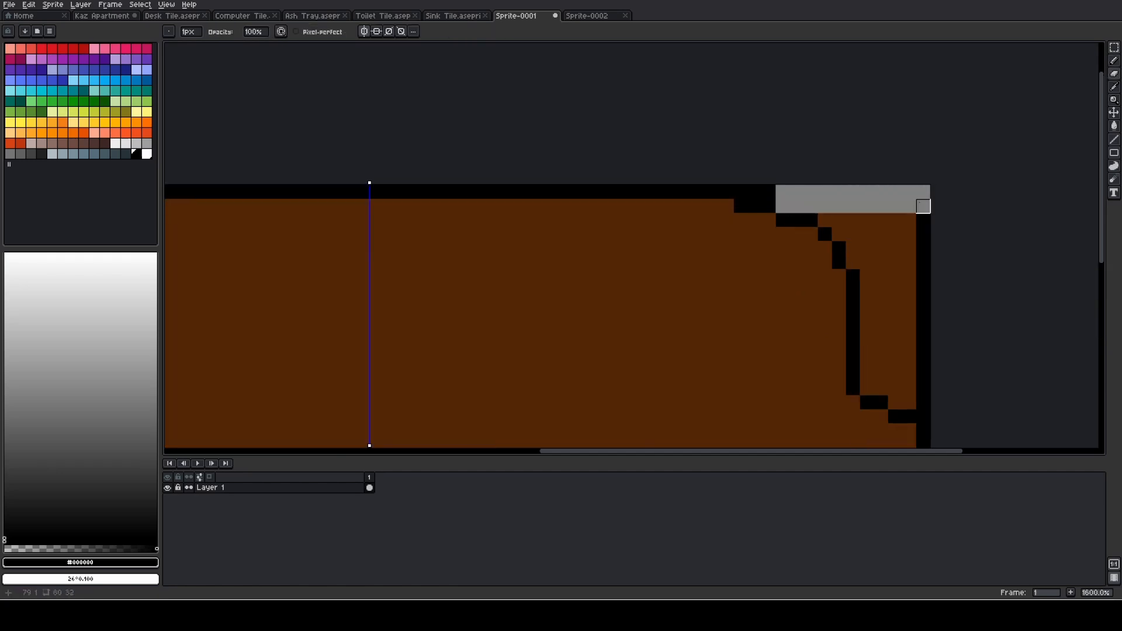
left_click(825, 220)
left_click(923, 220, "shift")
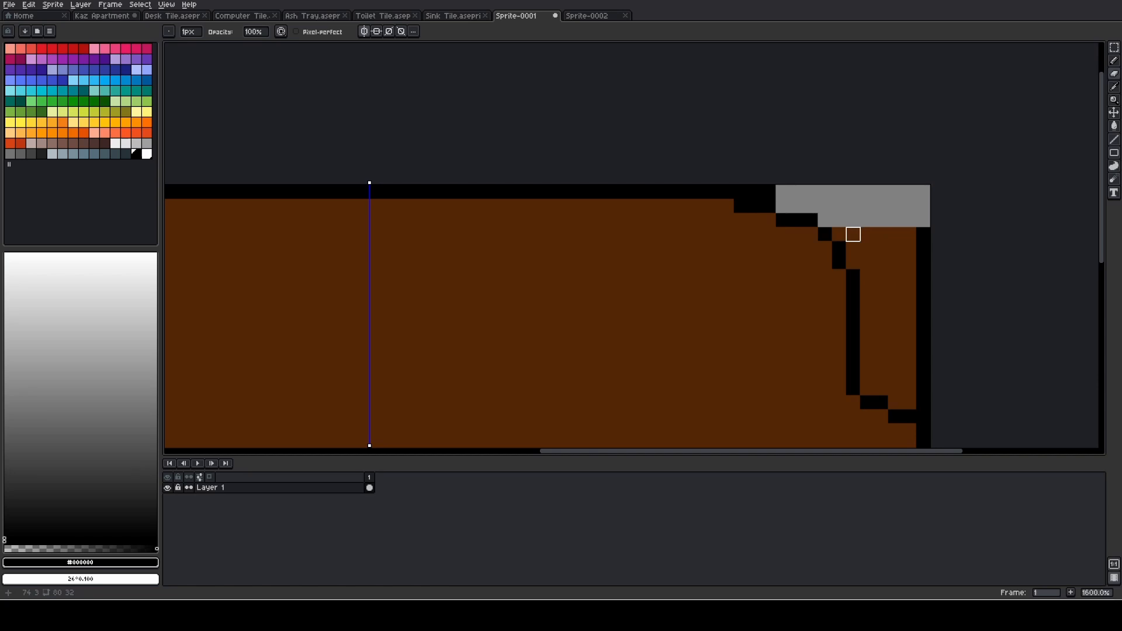
left_click(839, 234)
left_click(923, 235, "shift")
left_click(853, 249)
left_click(922, 248, "shift")
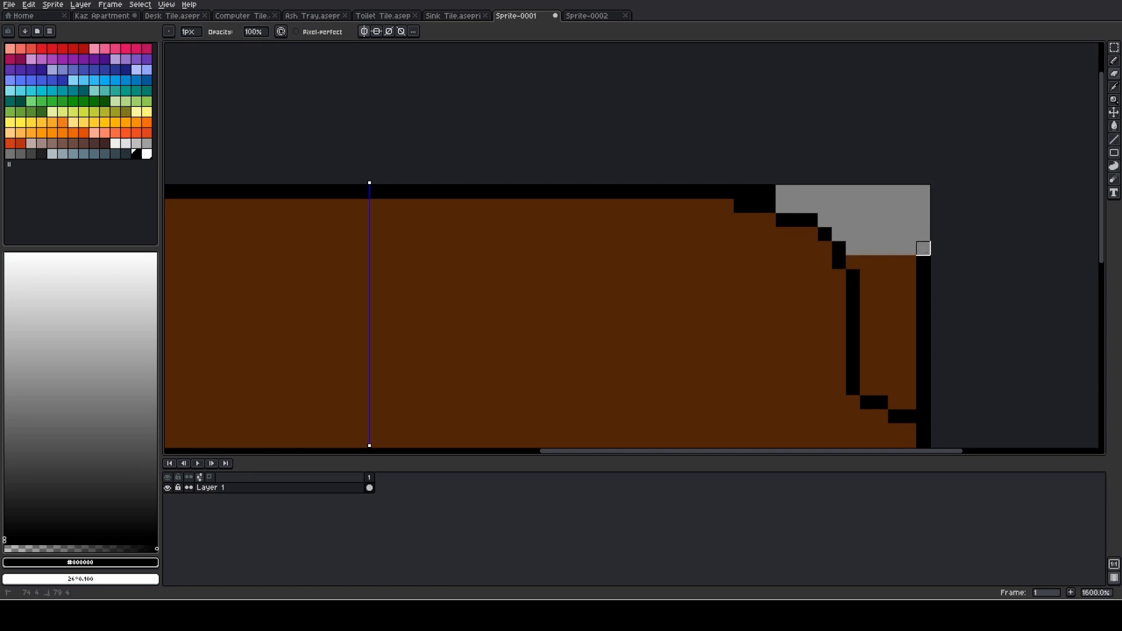
- Erase the remaining brown and black pixels outside the right backrest outline, down to the top of the armrest
left_click(853, 262)
left_click(937, 262, "shift")
left_click(867, 276)
left_click(924, 276, "shift")
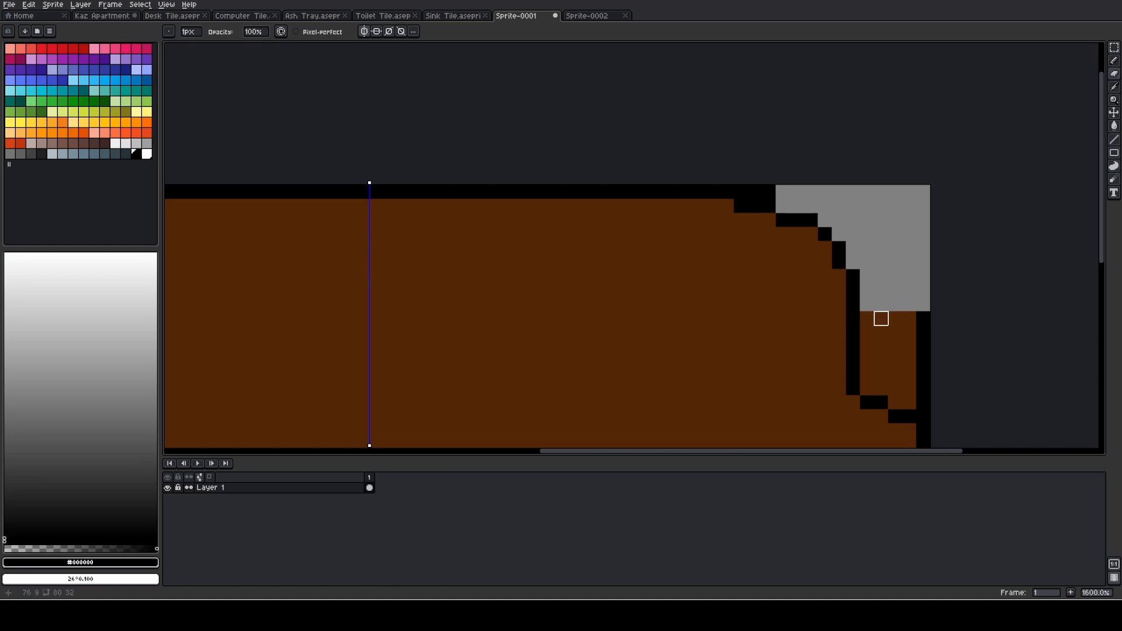
mouse_move(866, 317)
left_mouse_down()
mouse_move(924, 318)
mouse_move(881, 319)
mouse_move(881, 333)
mouse_move(867, 333)
mouse_move(924, 333)
mouse_move(867, 347)
mouse_move(923, 347)
mouse_move(867, 347)
mouse_move(868, 361)
mouse_move(924, 361)
mouse_move(868, 374)
mouse_move(924, 375)
mouse_move(881, 374)
mouse_move(881, 389)
mouse_move(867, 389)
mouse_move(910, 375)
mouse_move(896, 389)
mouse_move(923, 389)
mouse_move(895, 388)
mouse_move(895, 403)
mouse_move(924, 402)
left_mouse_up()
left_click(924, 360)
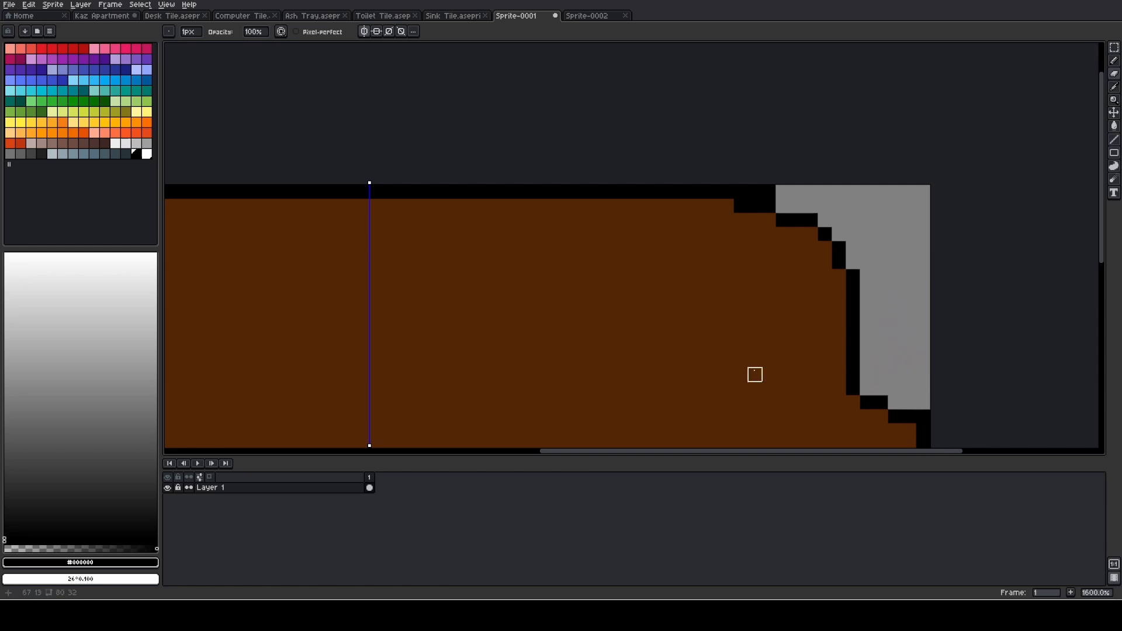
- Erase the brown strip and outer black border beneath the right armrest, down to the canvas's lower edge
scroll(754, 373, "down", 4)
scroll(772, 403, "up", 4)
scroll(644, 253, "up", 2)
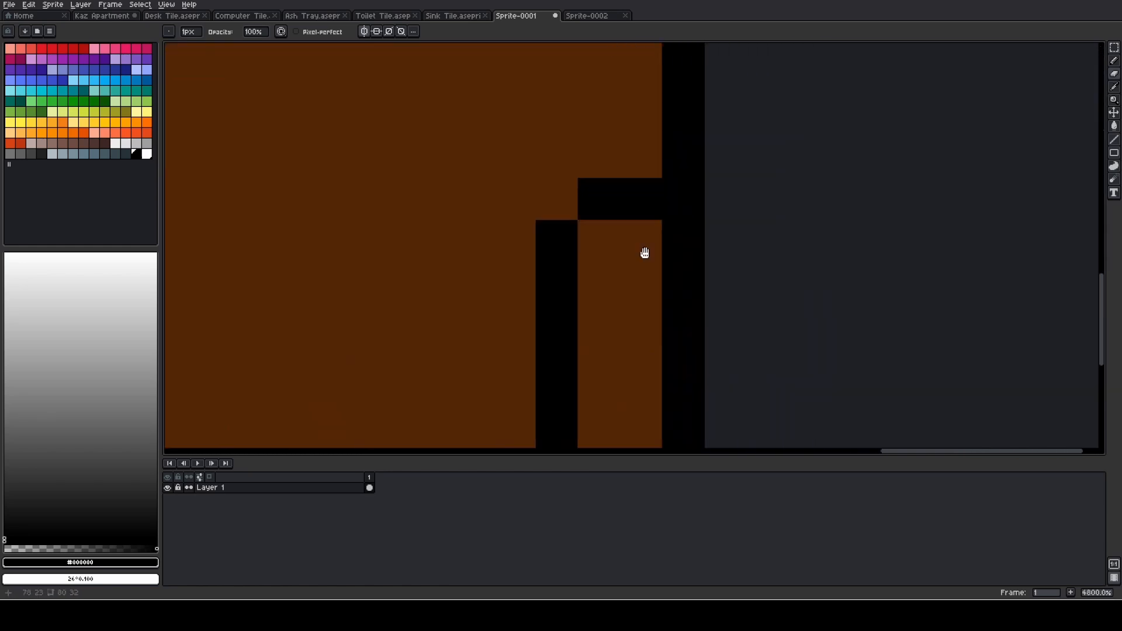
scroll(618, 218, "down", 1)
mouse_move(642, 198)
left_mouse_down()
mouse_move(704, 198)
mouse_move(641, 220)
mouse_move(662, 325)
mouse_move(641, 346)
mouse_move(642, 367)
mouse_move(662, 366)
mouse_move(683, 324)
mouse_move(663, 282)
mouse_move(684, 219)
mouse_move(683, 367)
left_mouse_up()
scroll(594, 323, "down", 5)
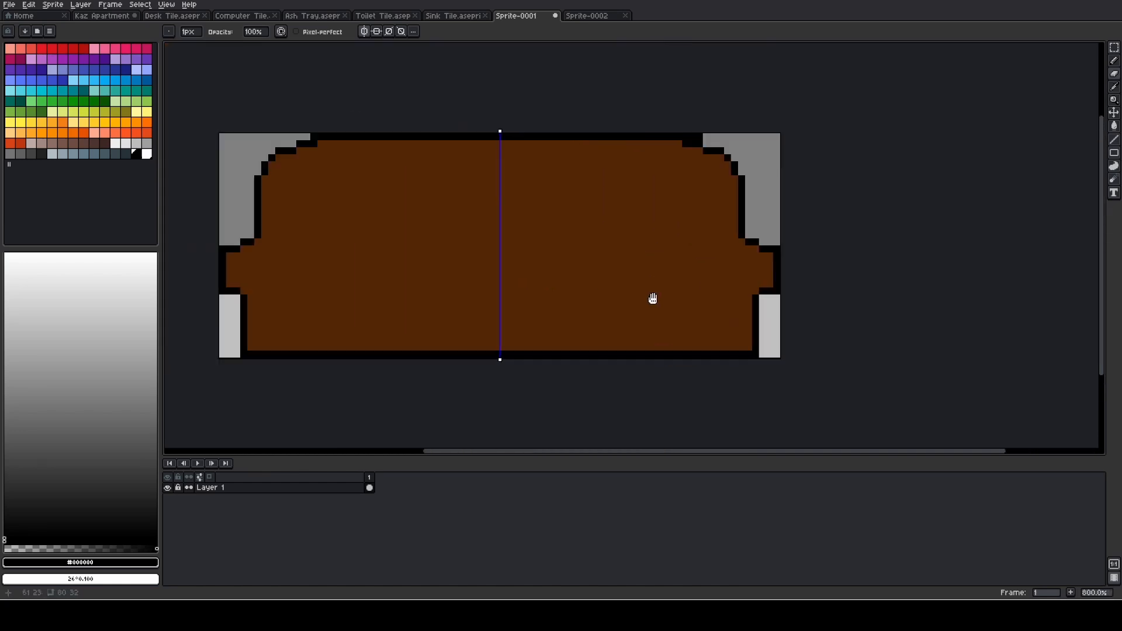
- Erase the couch's lowest two pixel rows and redraw the black bottom outline directly above them
left_click_drag(718, 293, 556, 282)
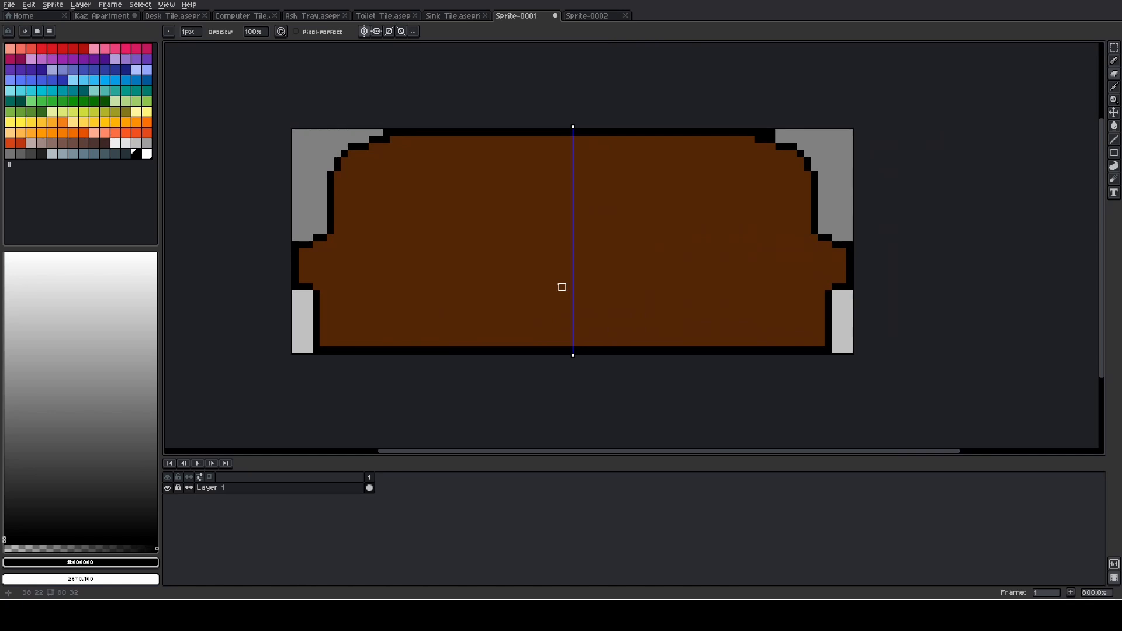
left_click(317, 343)
left_click_drag(324, 343, 583, 343)
scroll(395, 342, "up", 3)
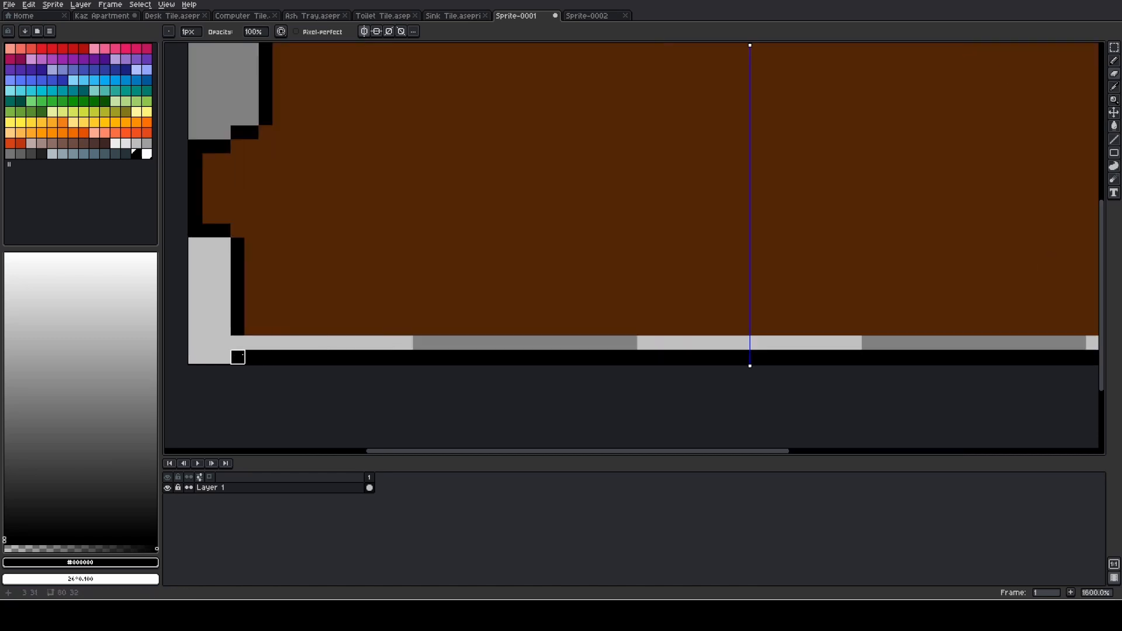
mouse_move(238, 358)
left_mouse_down()
mouse_move(546, 371)
mouse_move(967, 357)
left_mouse_up()
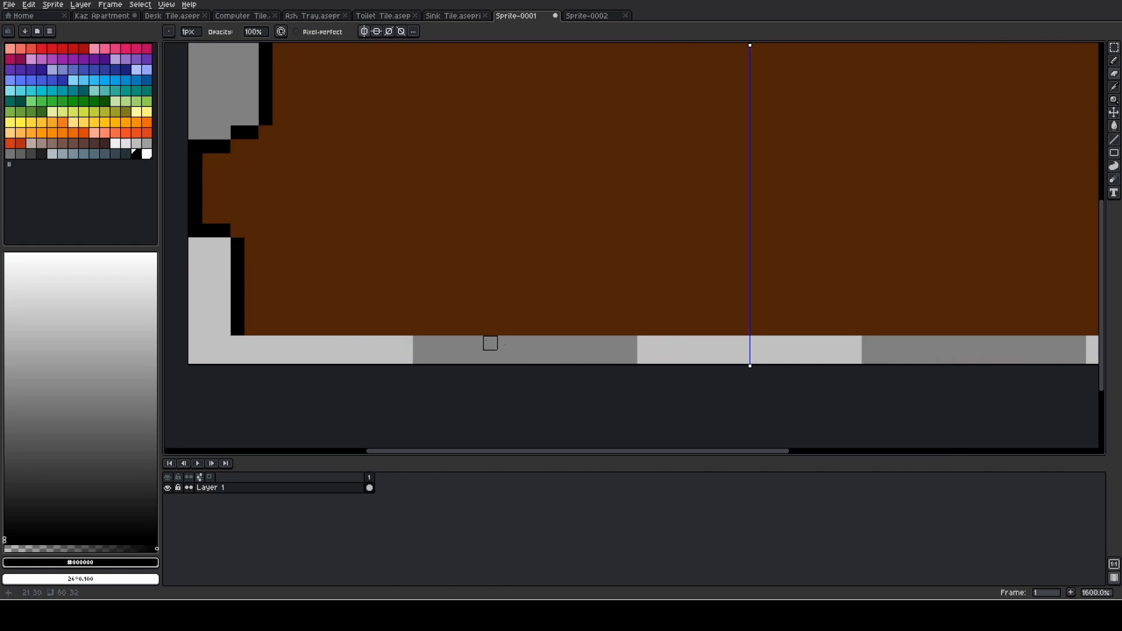
key("b")
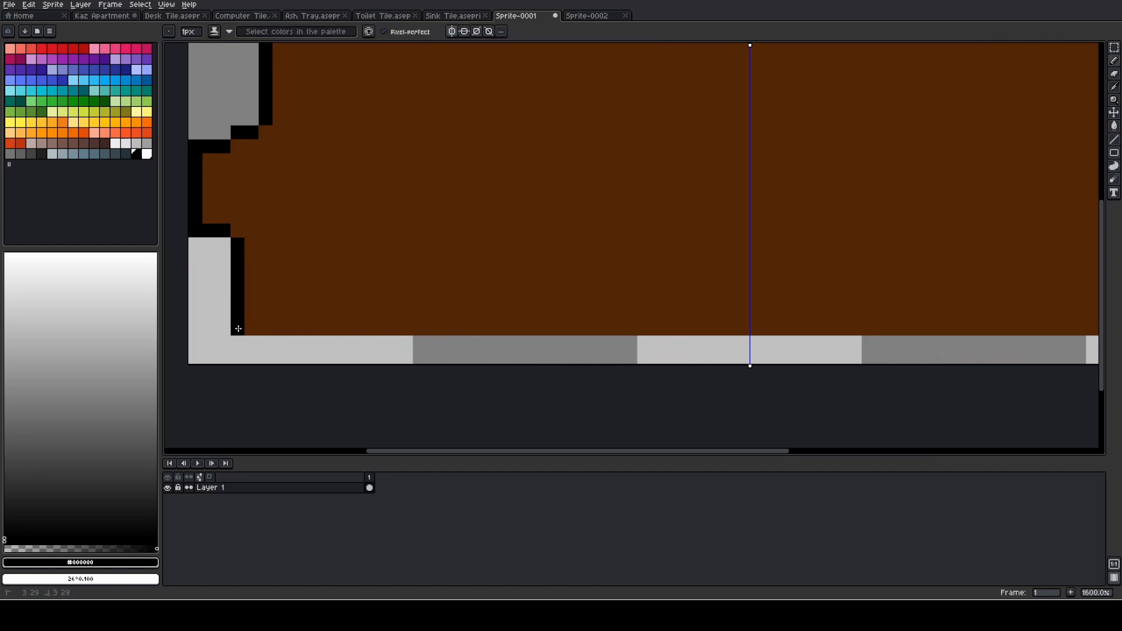
left_click(731, 328, "shift")
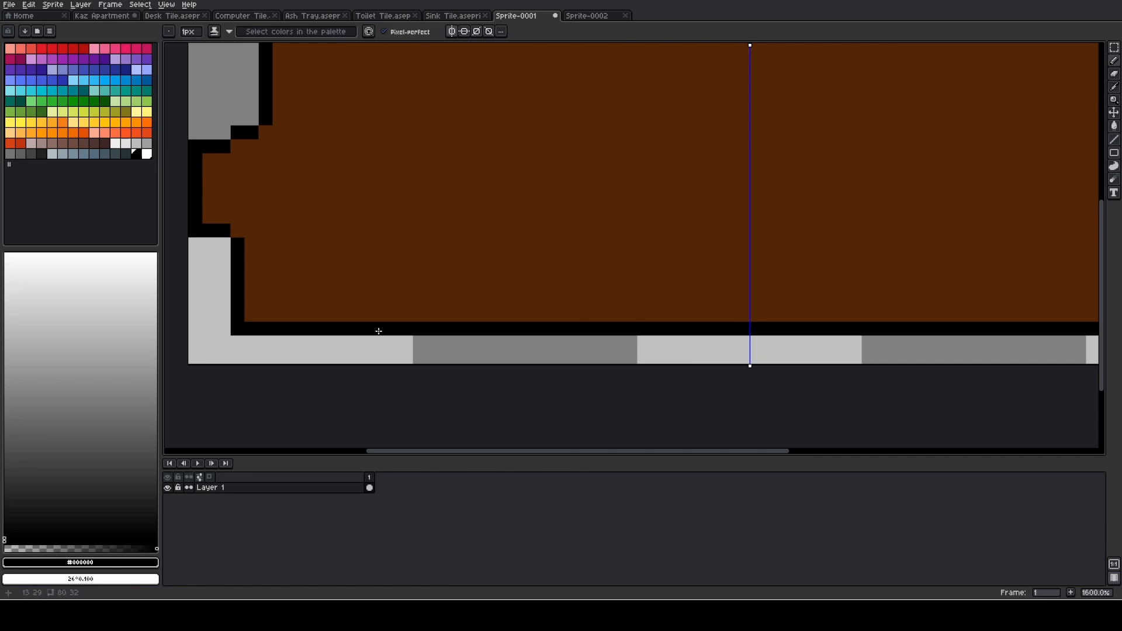
mouse_move(387, 345)
left_mouse_down()
mouse_move(440, 346)
mouse_move(436, 359)
mouse_move(407, 357)
left_mouse_up()
scroll(617, 353, "down", 1)
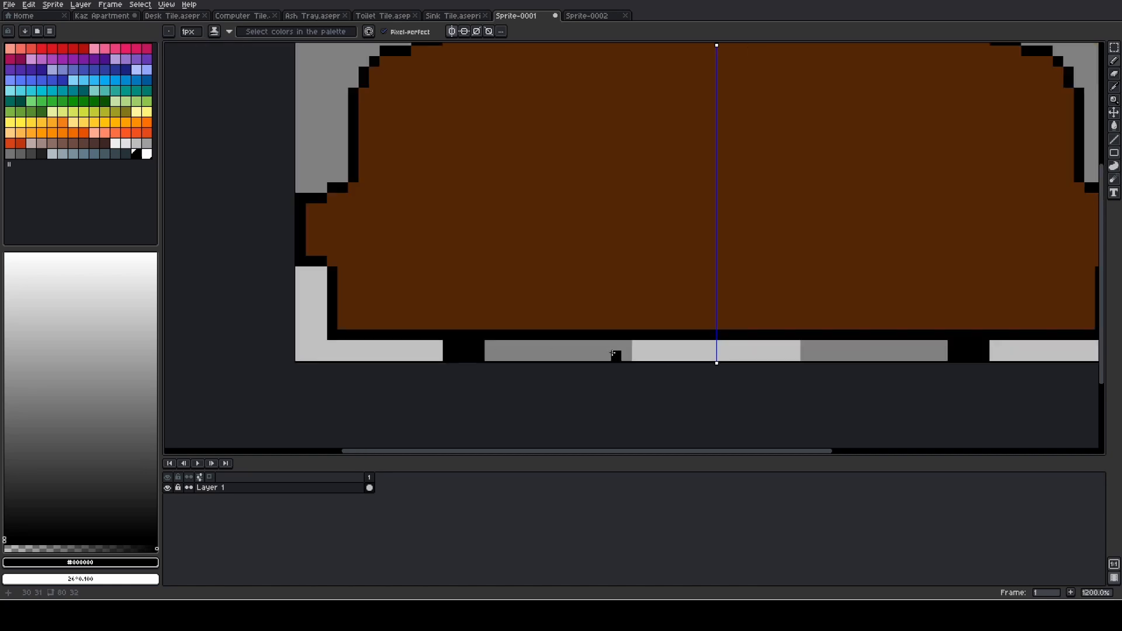
mouse_move(522, 345)
left_mouse_down()
mouse_move(496, 345)
mouse_move(508, 356)
left_mouse_up()
left_click(493, 355)
scroll(564, 345, "down", 1)
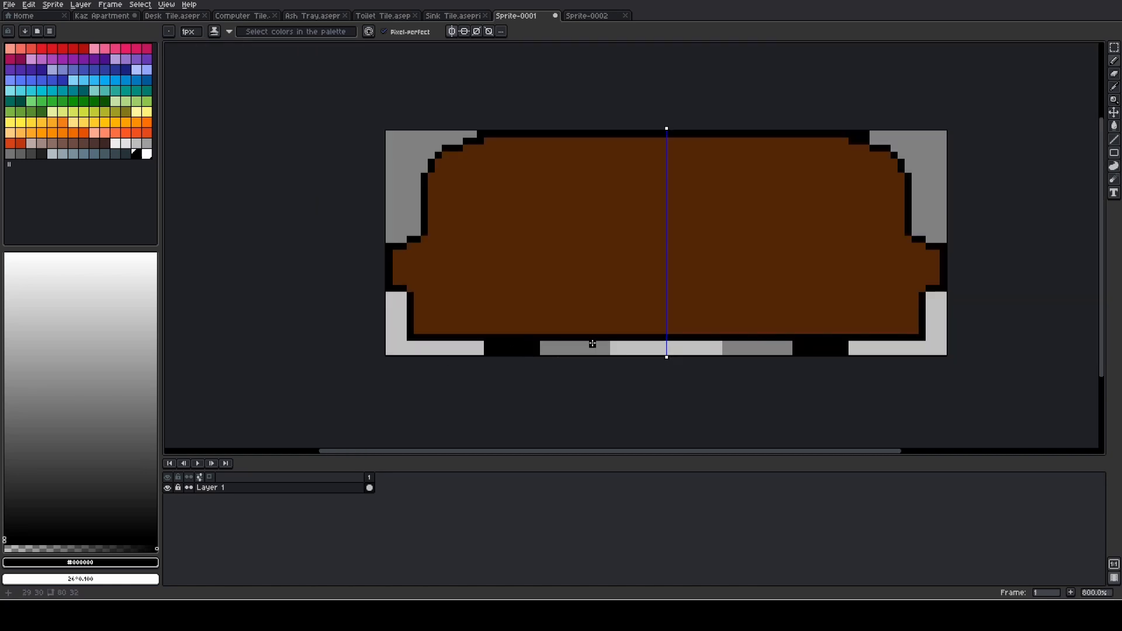
key("ctrl+z")
key("ctrl+z")
key("ctrl+z")
key("ctrl+z")
key("ctrl+z")
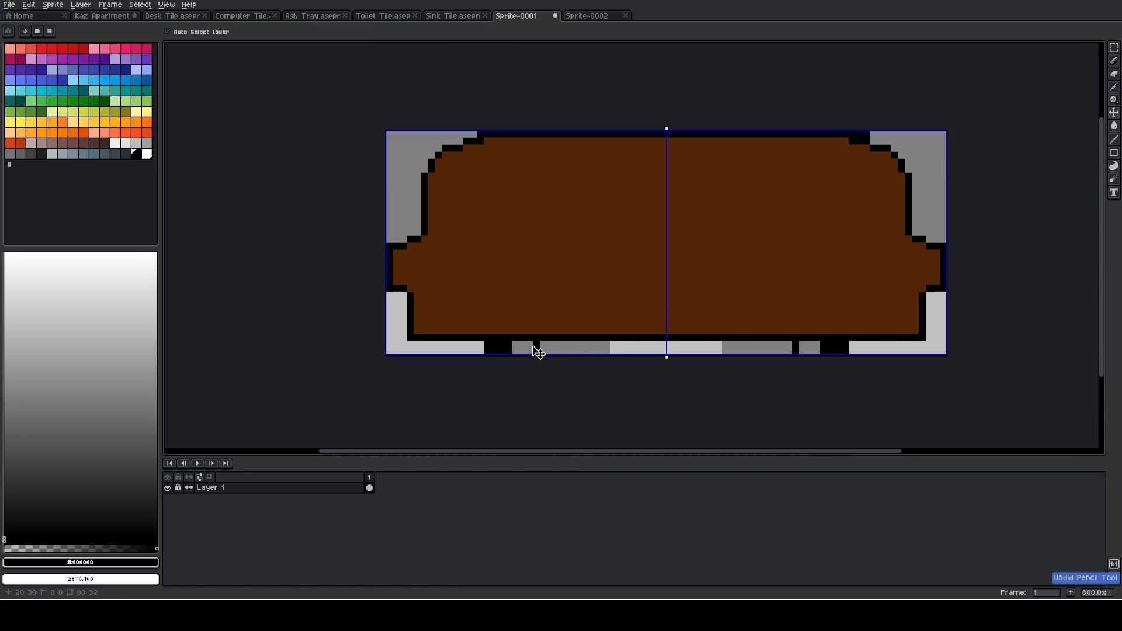
- Thicken the bottom outline by one black pixel row and draw mirrored 6 px wide black feet near both lower corners
scroll(512, 353, "up", 2)
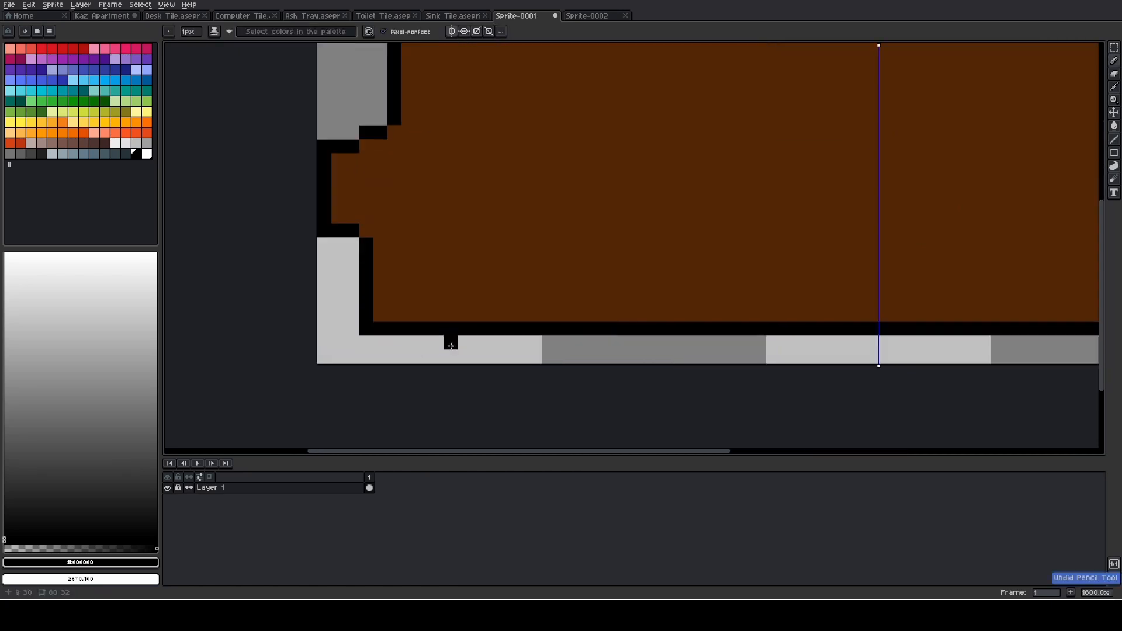
key("ctrl+y")
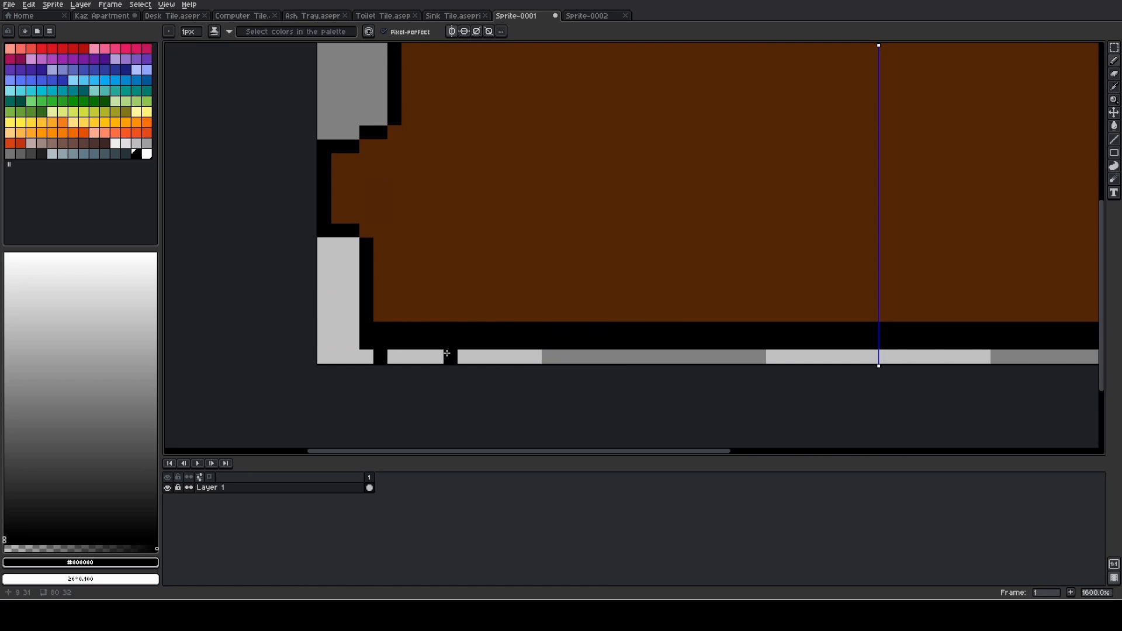
left_click_drag(451, 353, 393, 353)
scroll(564, 347, "down", 2)
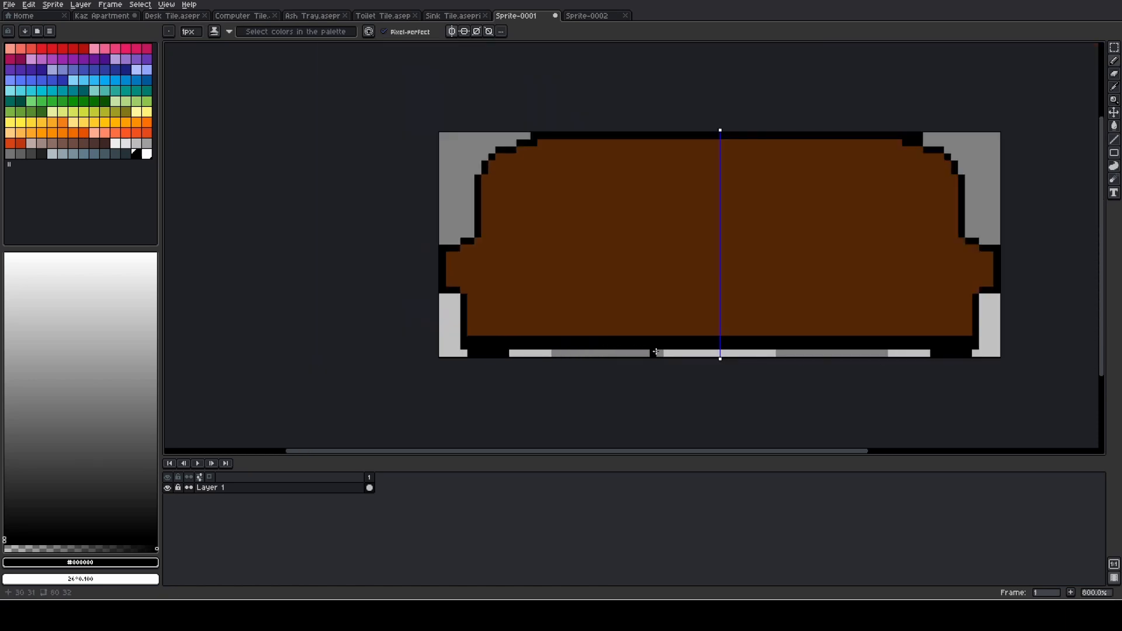
left_click(625, 353)
left_click(694, 350, "shift")
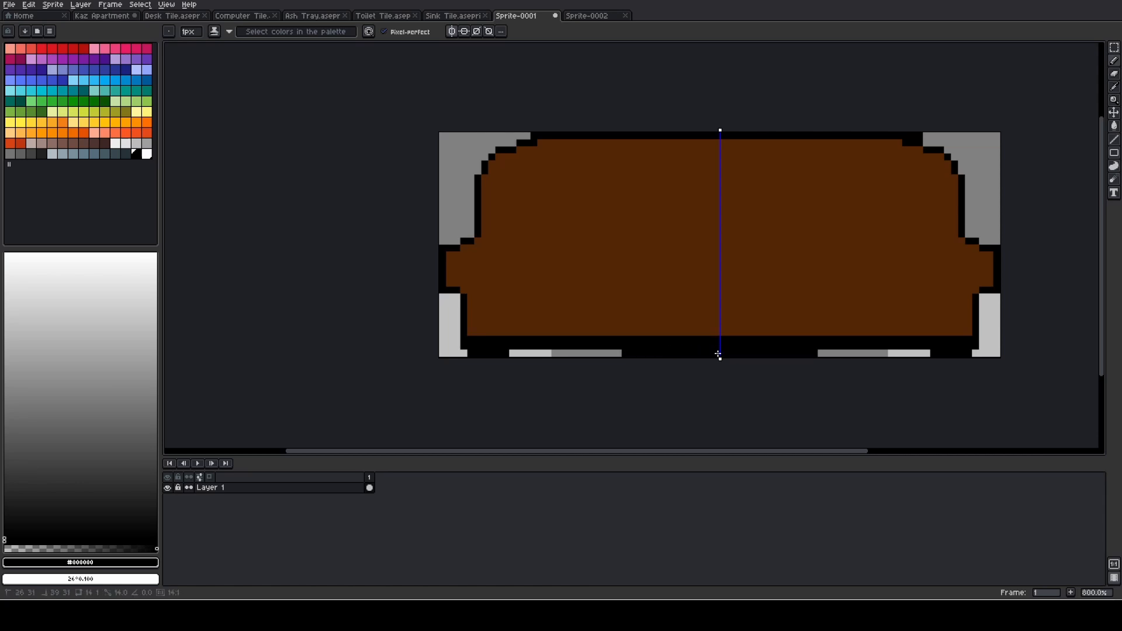
key("ctrl+z")
key("ctrl+z")
scroll(591, 346, "down", 1)
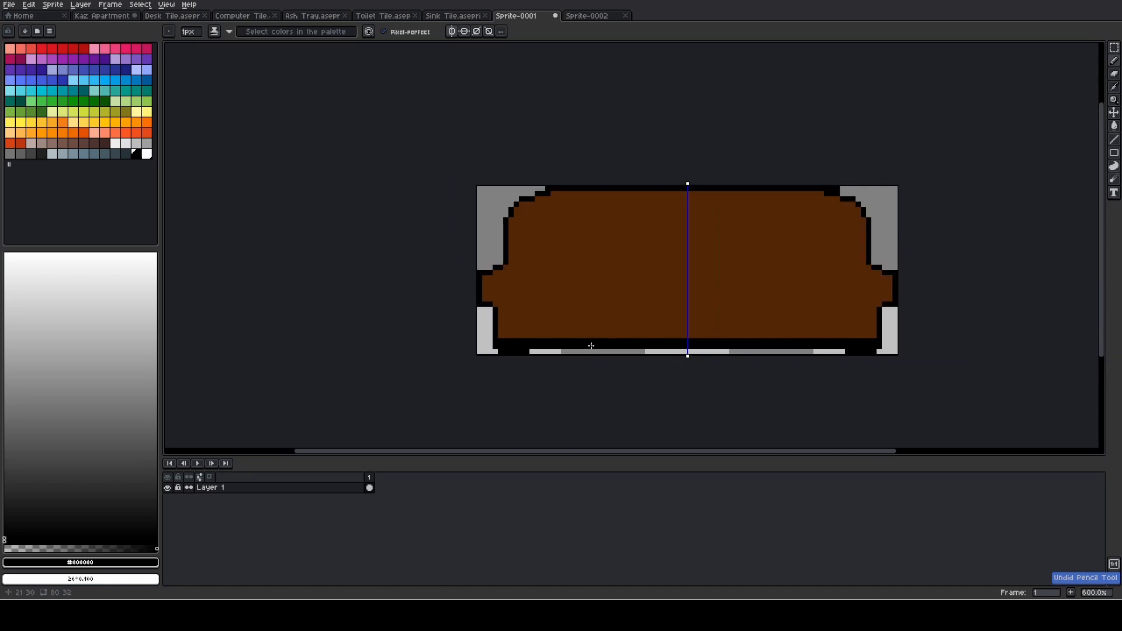
- Draw a taller black armrest outline stepping from the left backrest edge to the canvas edge and down to the existing armrest, mirrored on the right
scroll(591, 346, "up", 3)
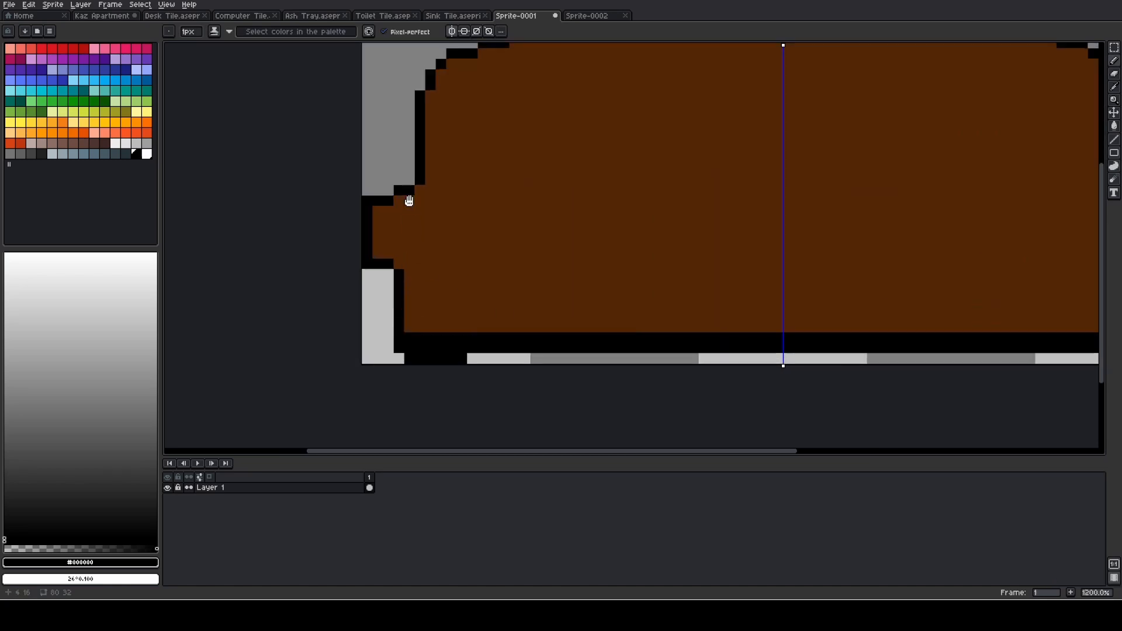
left_click_drag(408, 198, 430, 286)
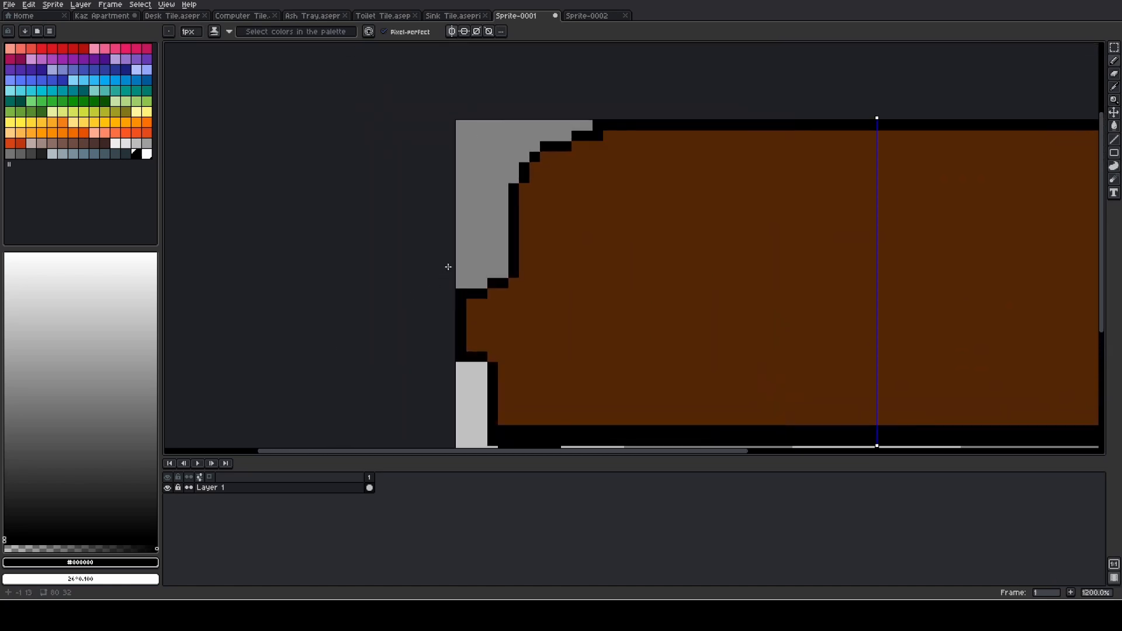
scroll(448, 266, "up", 1)
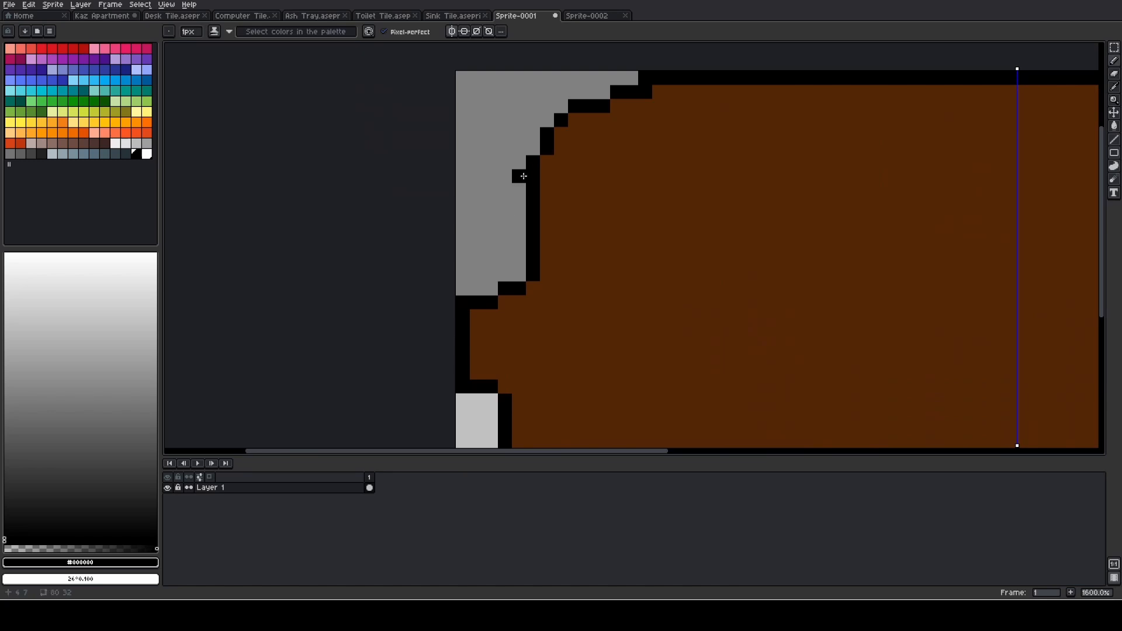
left_click_drag(514, 176, 477, 192)
left_click(468, 206)
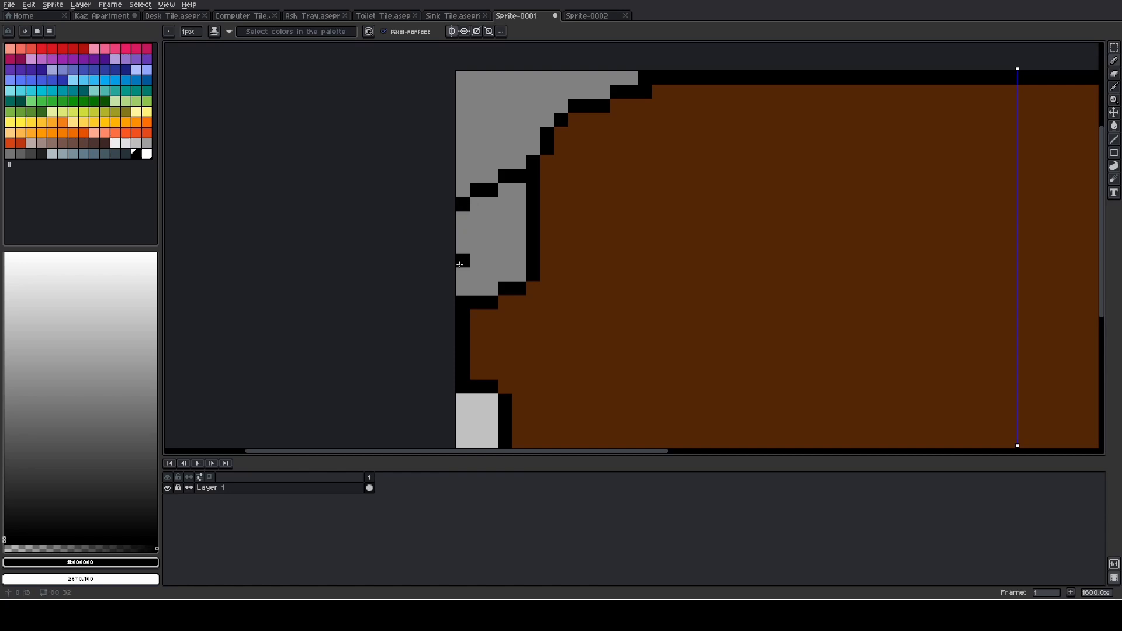
left_click(459, 284, "shift")
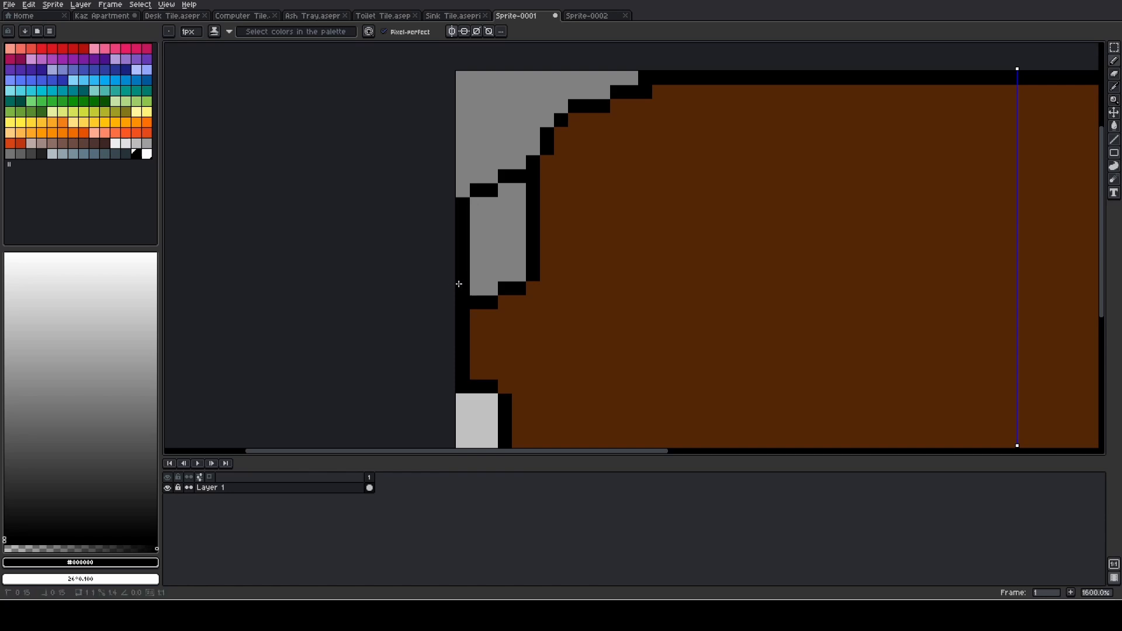
- Fill both raised armrests inside their black outlines with a lighter brown, #6b3006
left_click(531, 320, "alt")
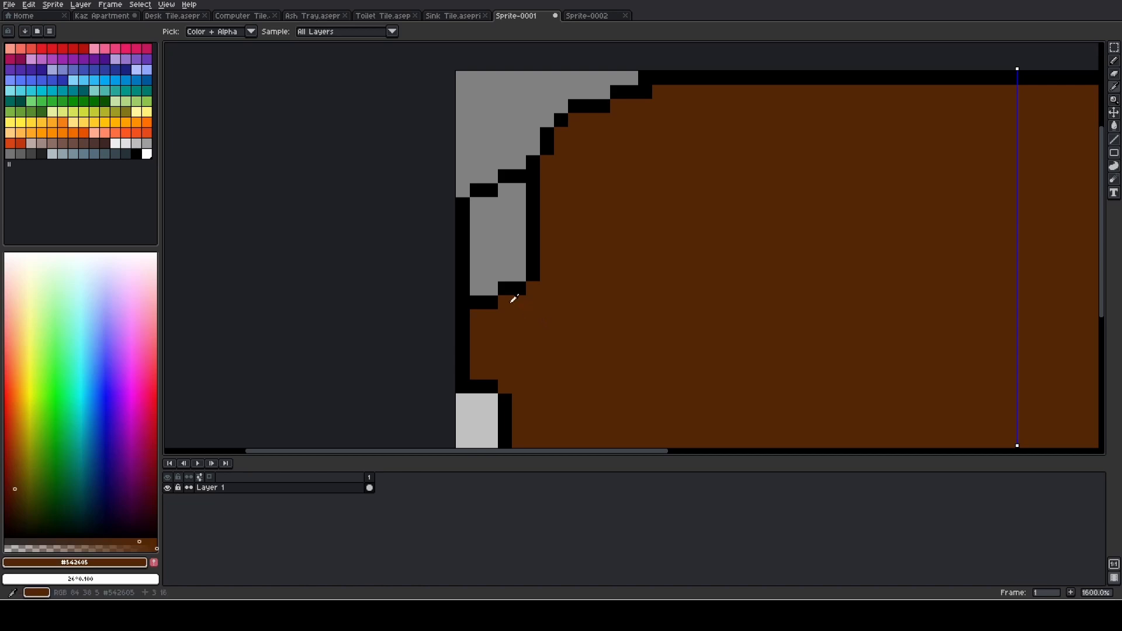
key("g")
left_click(485, 212)
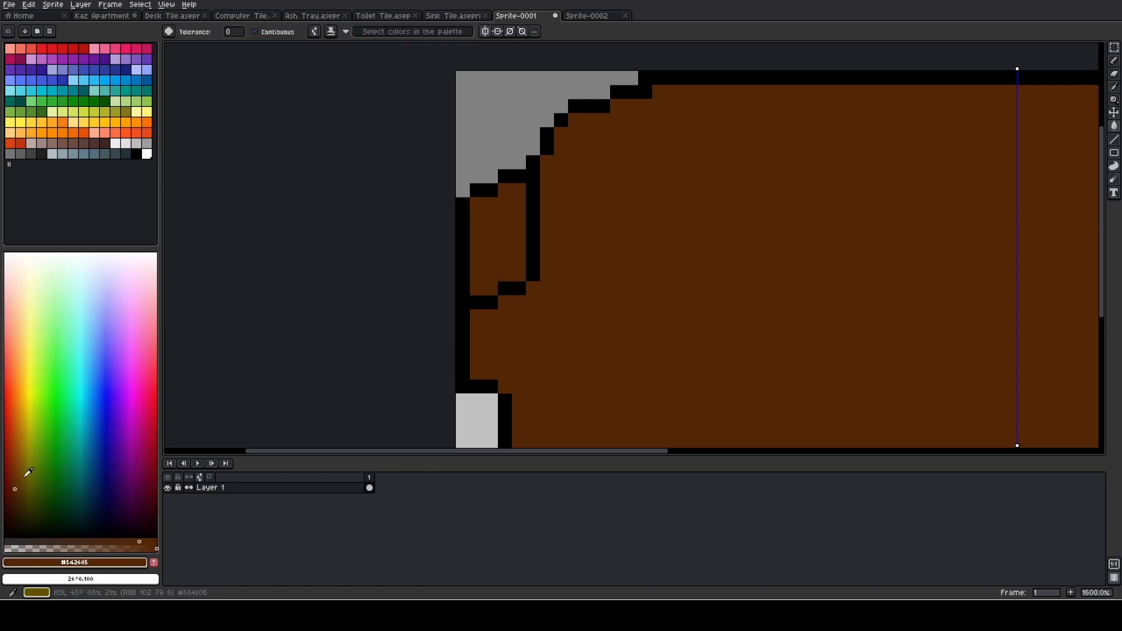
left_click(15, 475)
left_click(481, 275)
scroll(547, 267, "down", 3)
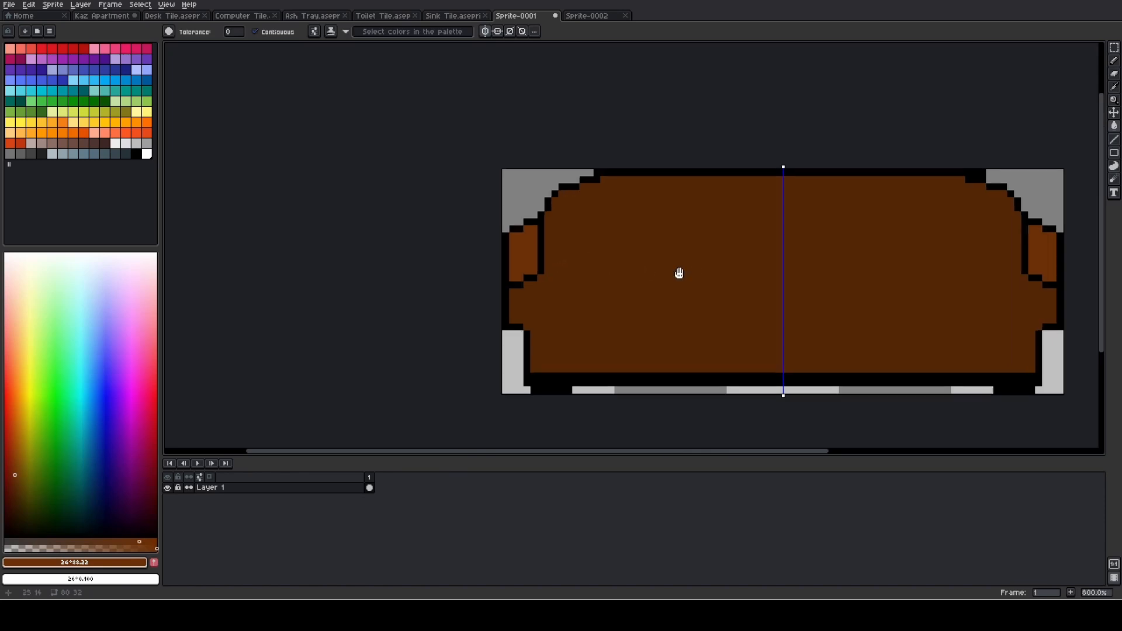
left_click_drag(679, 273, 564, 281)
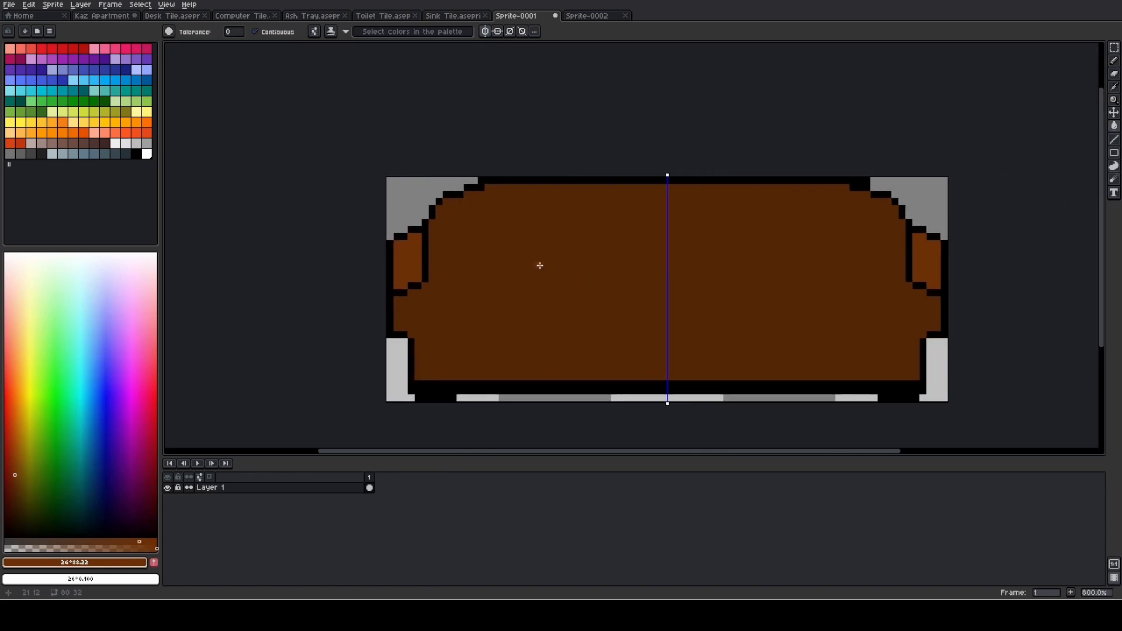
scroll(540, 265, "down", 2)
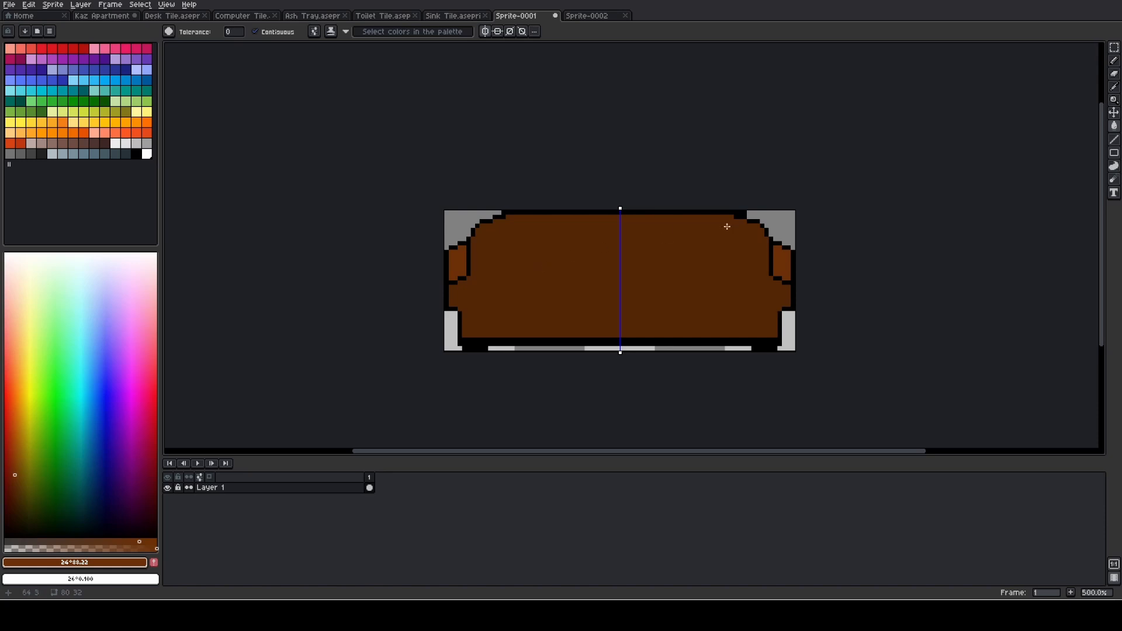
- Paint over the stepped black outline pixels in the second row at both upper backrest corners with couch brown #542605
scroll(736, 221, "up", 5)
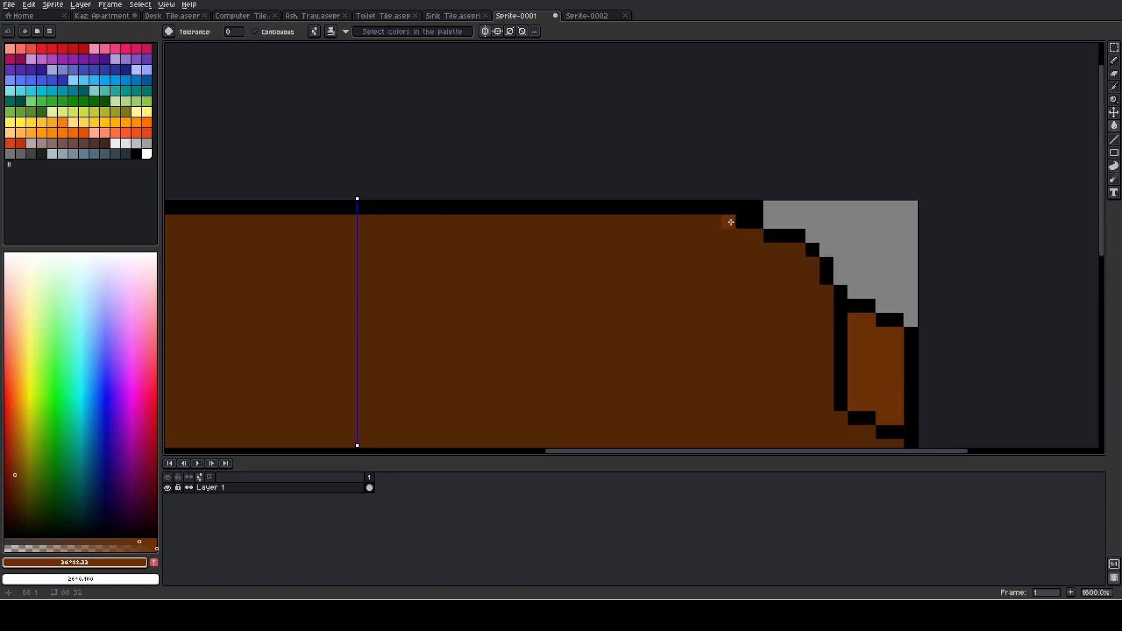
scroll(725, 225, "down", 3)
scroll(720, 227, "up", 1)
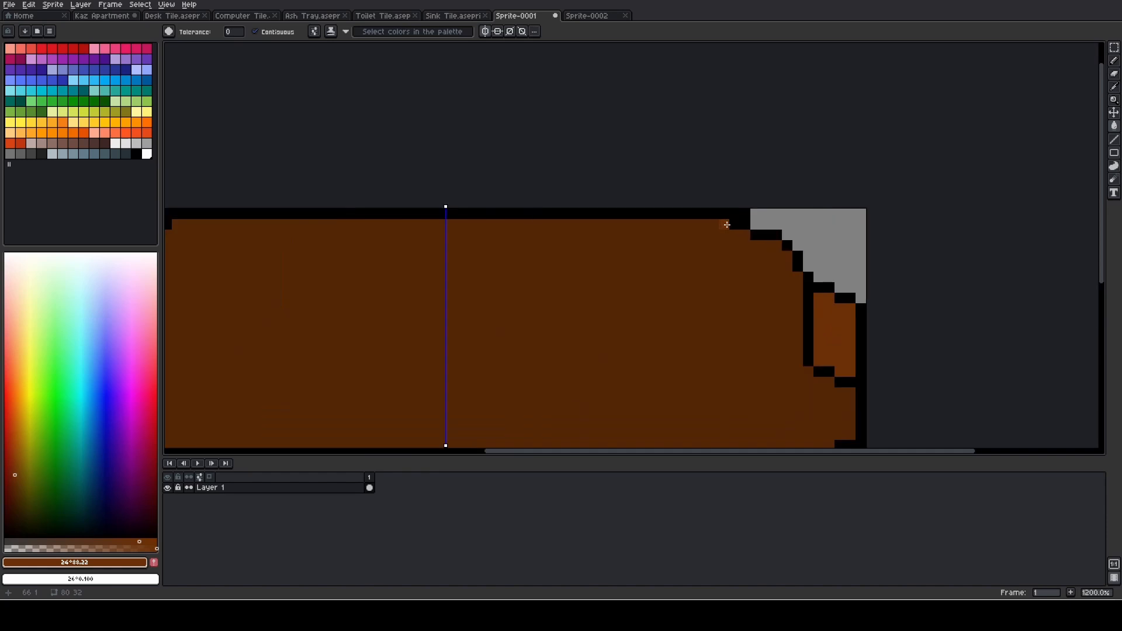
key("i")
left_click(726, 225)
key("b")
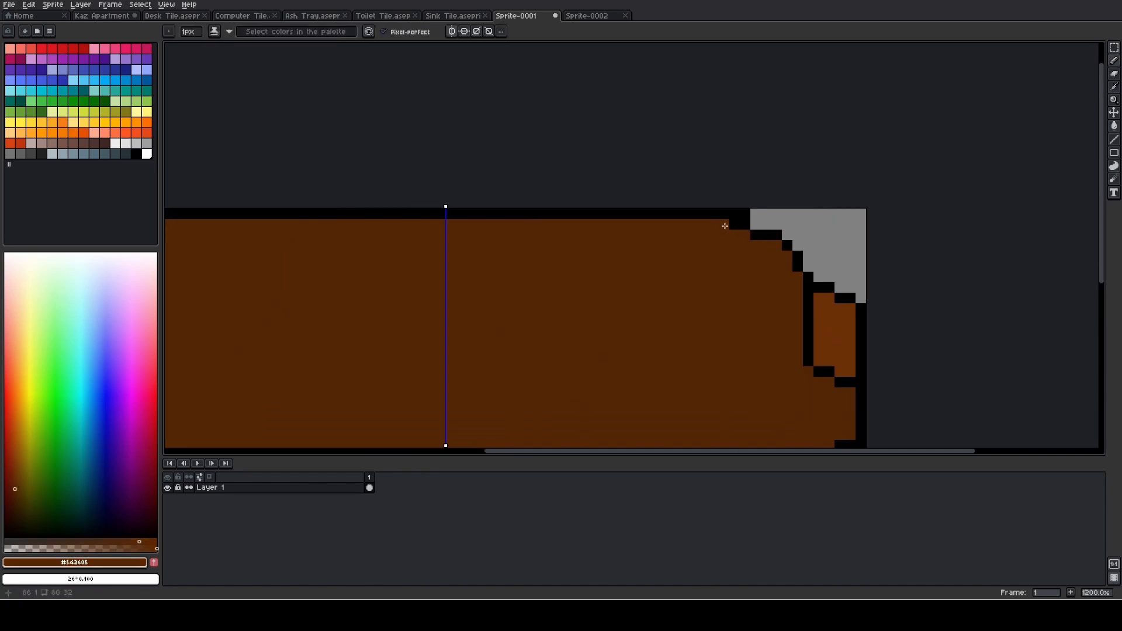
scroll(723, 225, "down", 3)
scroll(608, 240, "up", 1)
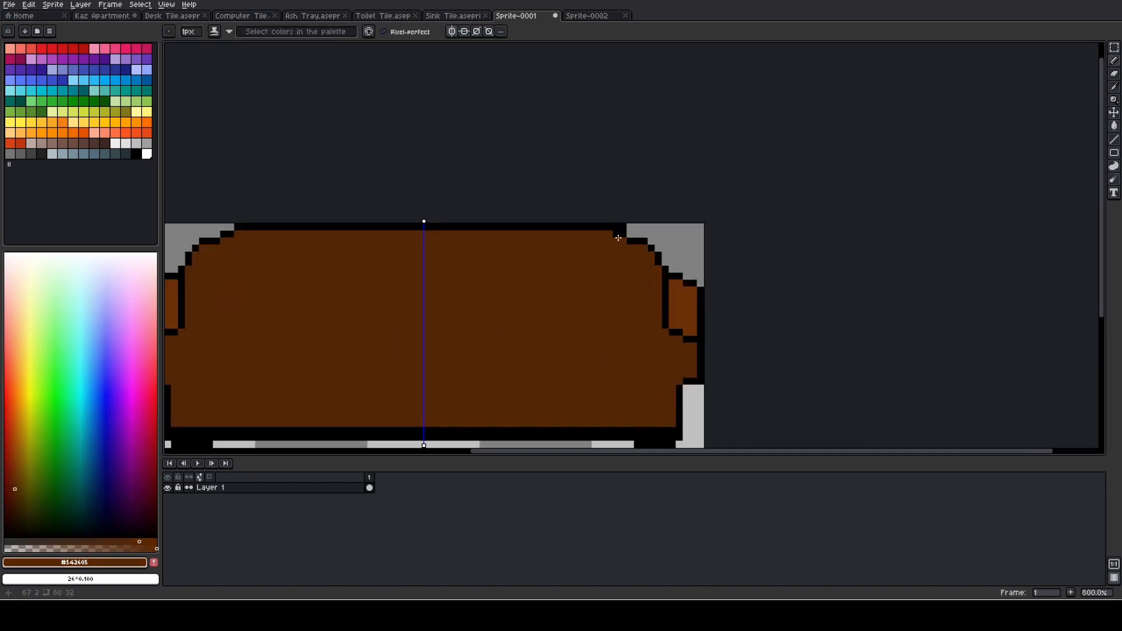
left_click(618, 234)
left_click_drag(289, 242, 376, 249)
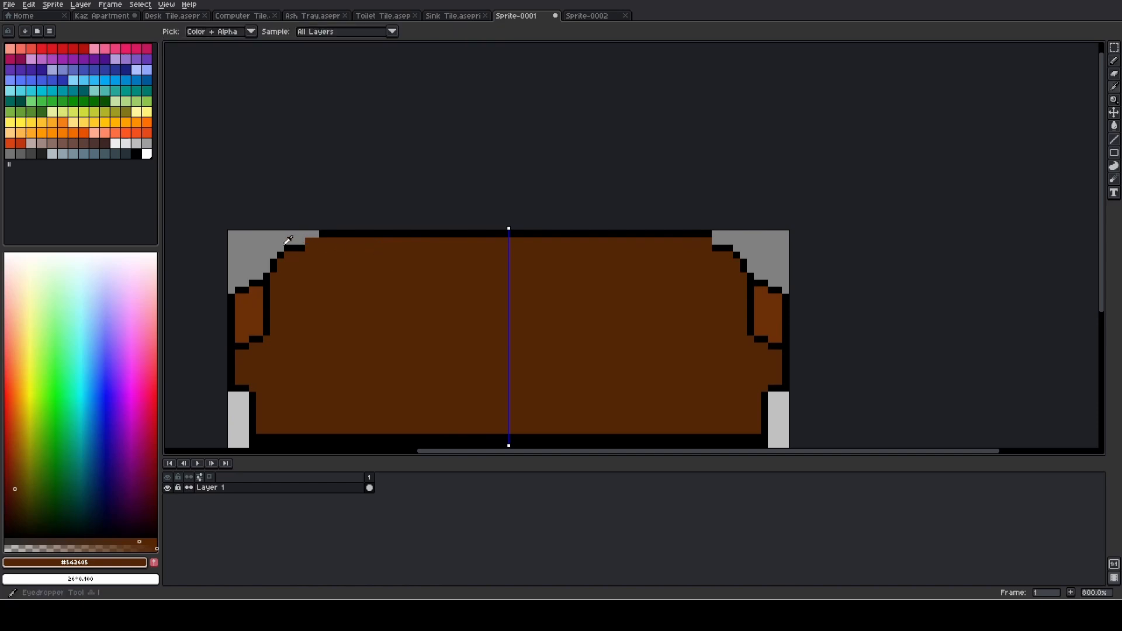
- Redraw the 3 px black outline steps in the second row at both upper backrest corners
left_click(306, 248, "alt")
scroll(310, 244, "up", 2)
left_click_drag(310, 244, 318, 239)
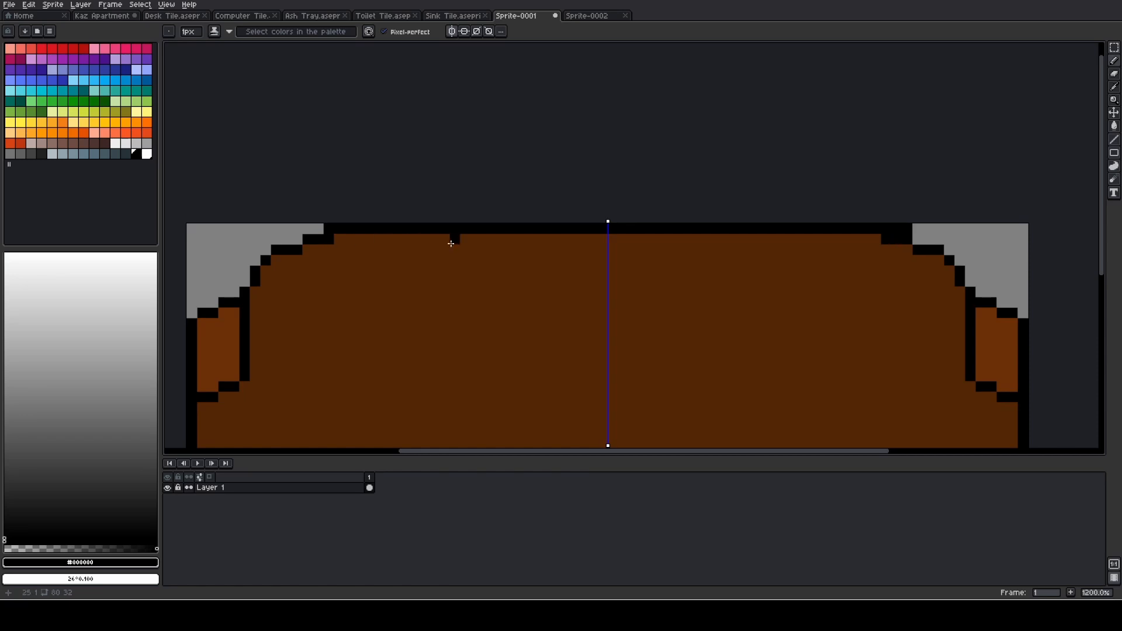
scroll(451, 243, "down", 2)
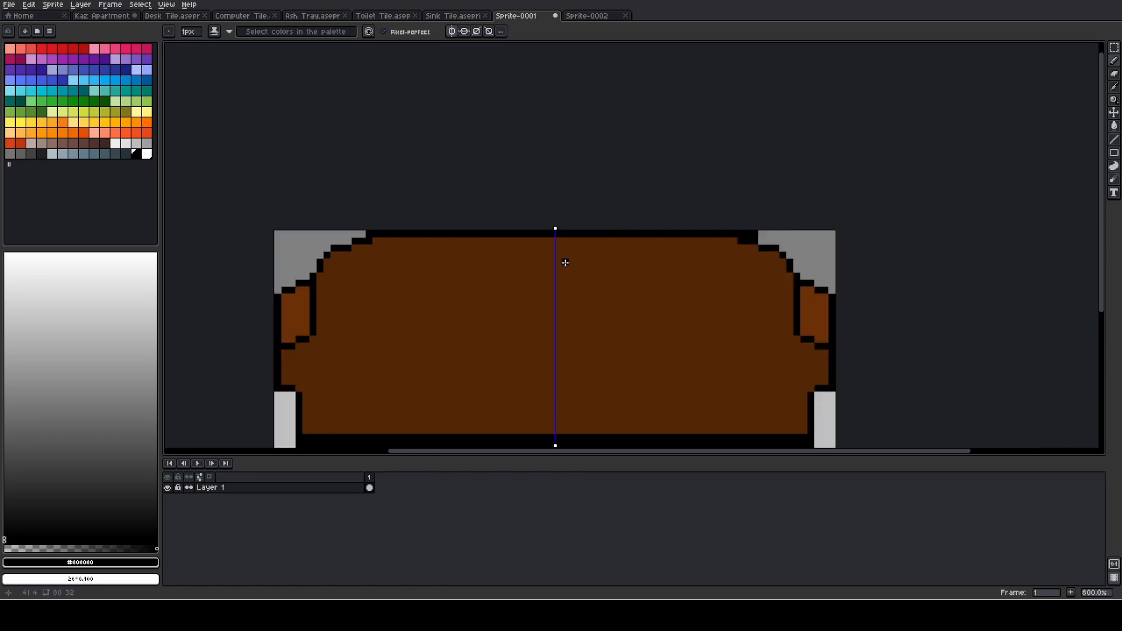
- Erase the two surplus black pixels at the right end of the backrest's top outline row to match the left corner
scroll(757, 234, "up", 3)
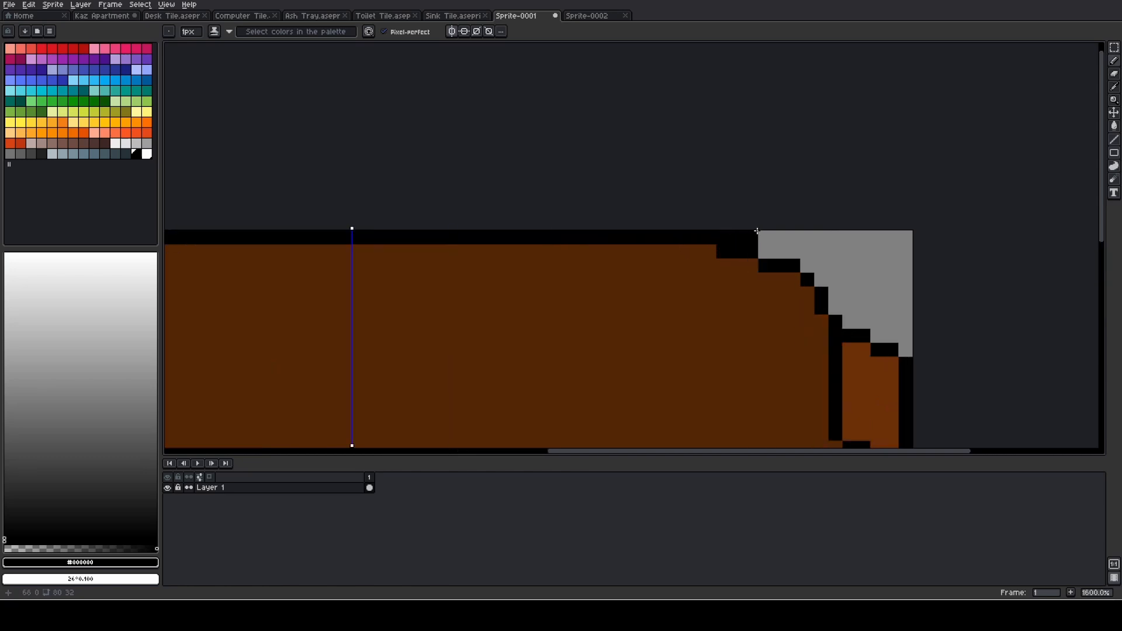
key("e")
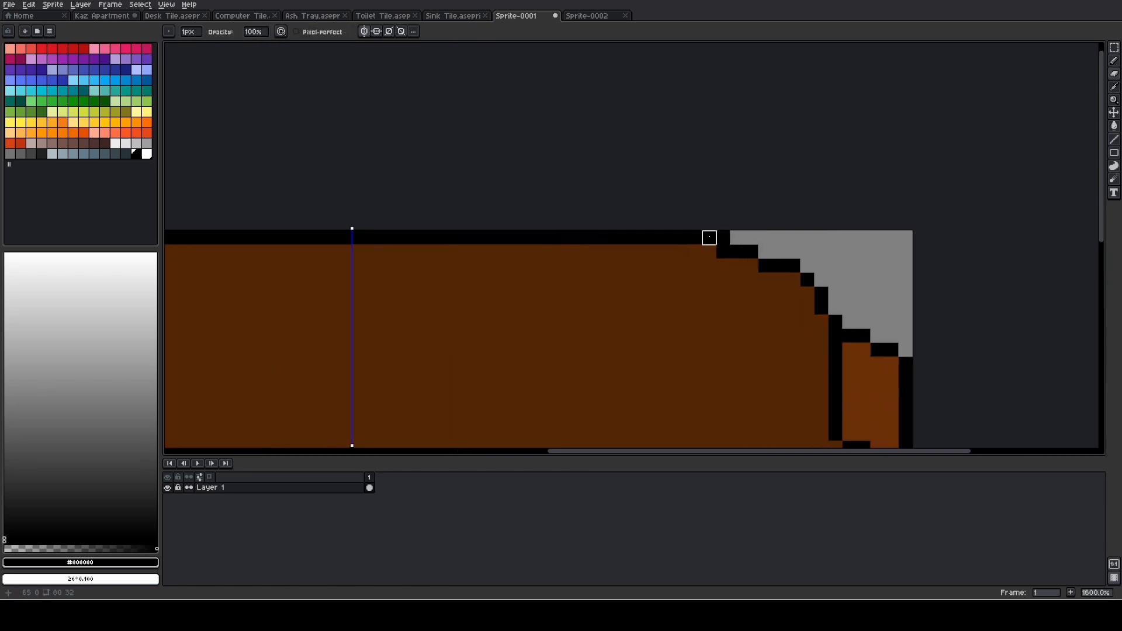
scroll(667, 238, "down", 3)
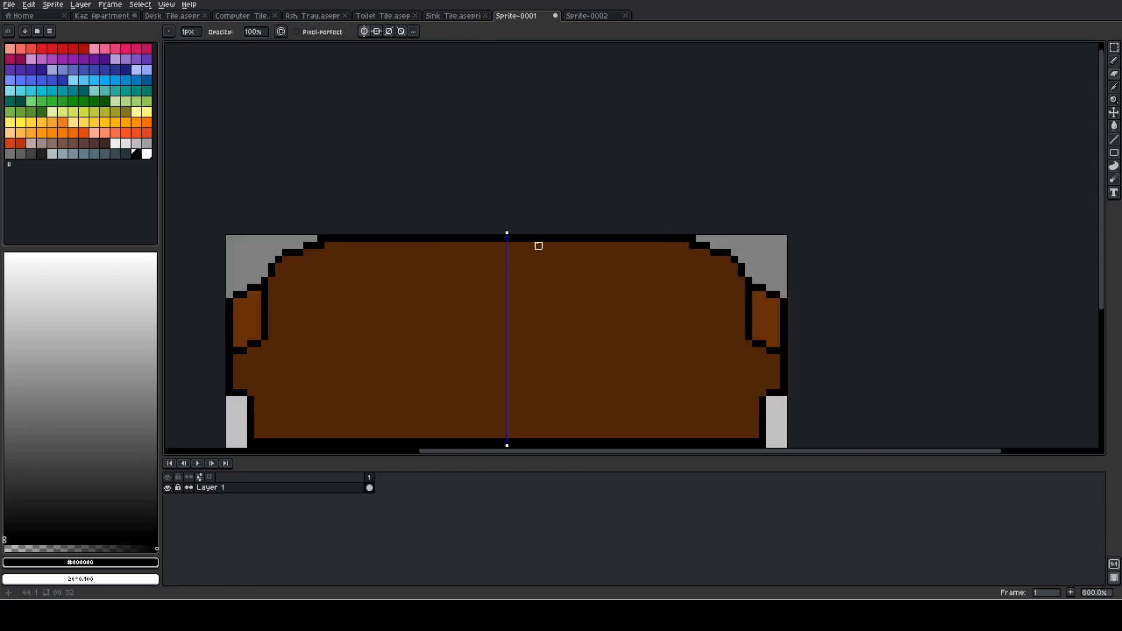
scroll(553, 244, "down", 1)
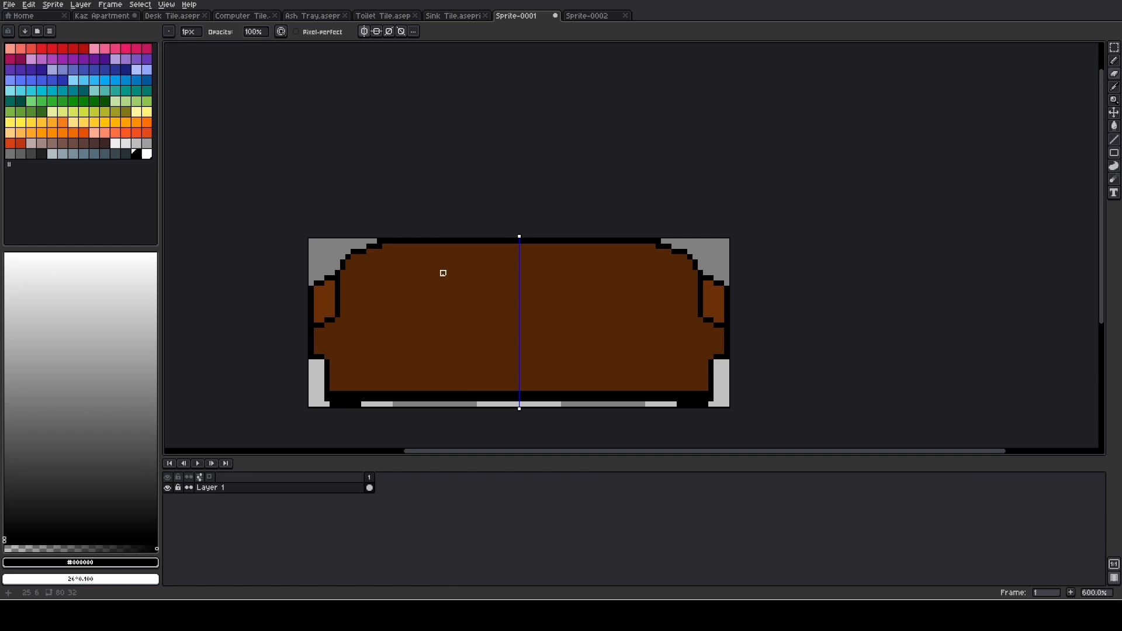
- Draw a mirrored #6b3006 highlight line just inside the backrest outline, stepping up both corners and running straight across the top
scroll(448, 273, "up", 1)
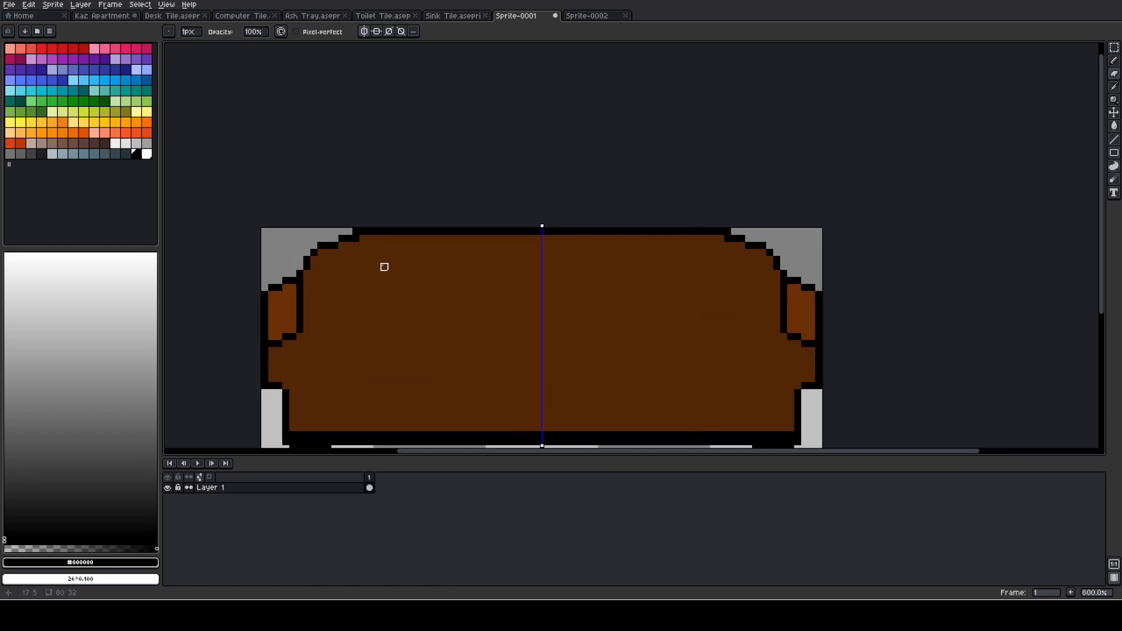
key("i")
left_click(287, 294)
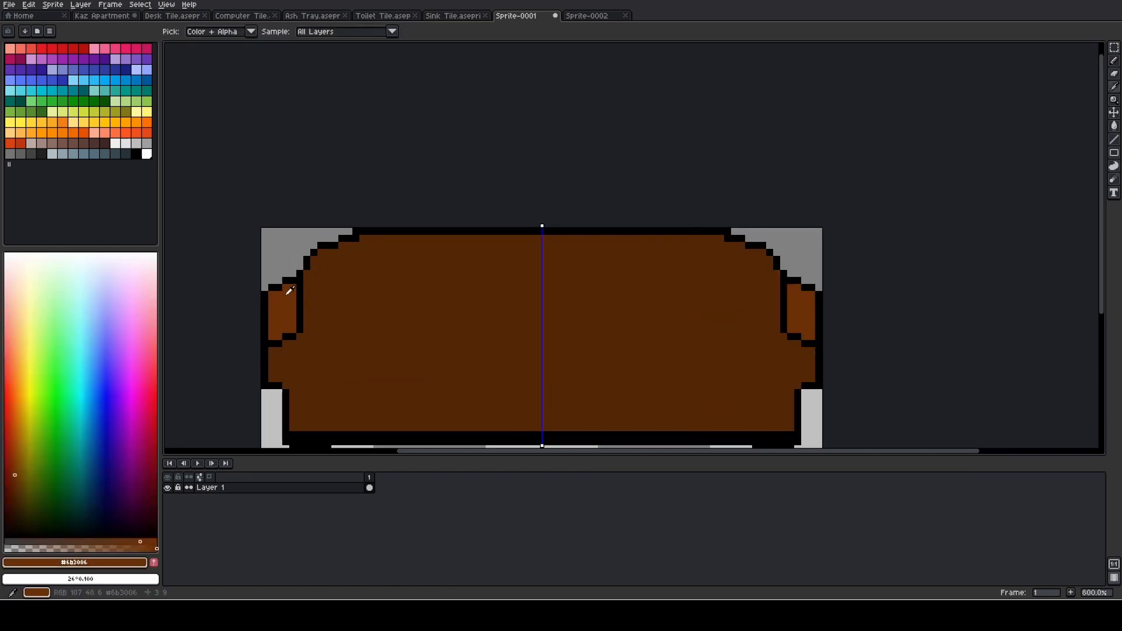
scroll(368, 246, "up", 2)
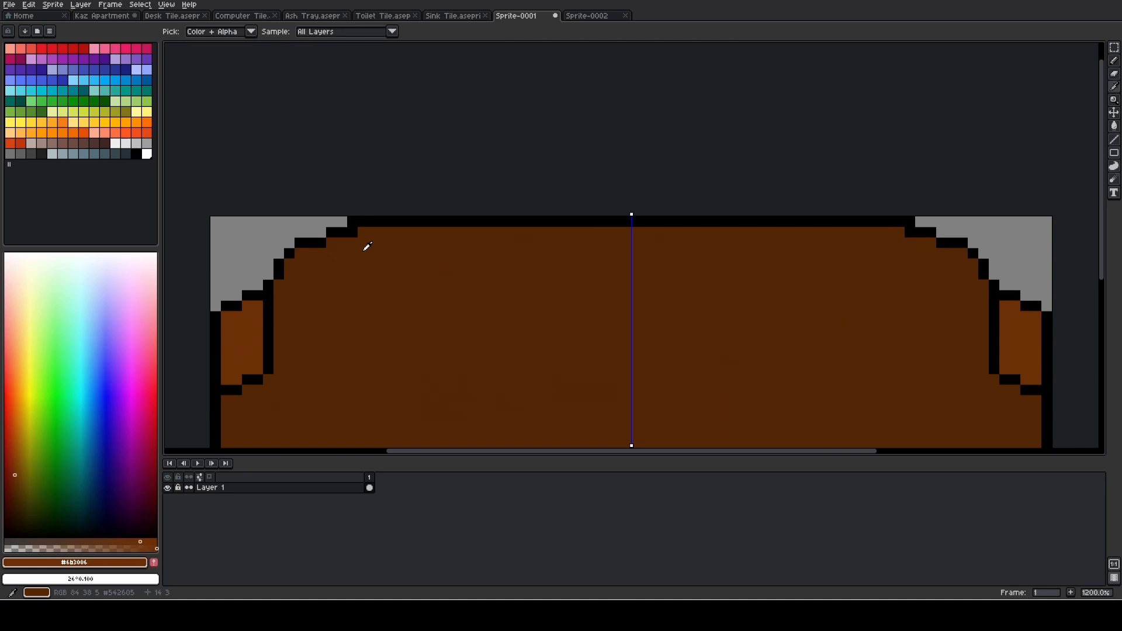
key("b")
left_click(289, 273)
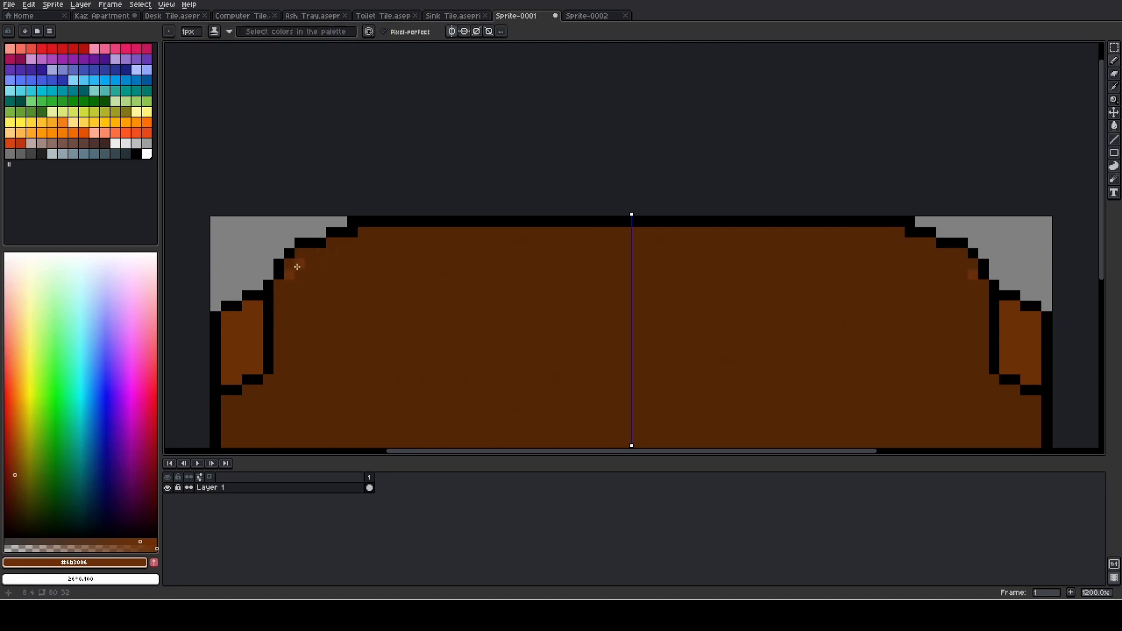
left_click(299, 263)
left_click(310, 263)
left_click(321, 253)
left_click(335, 253)
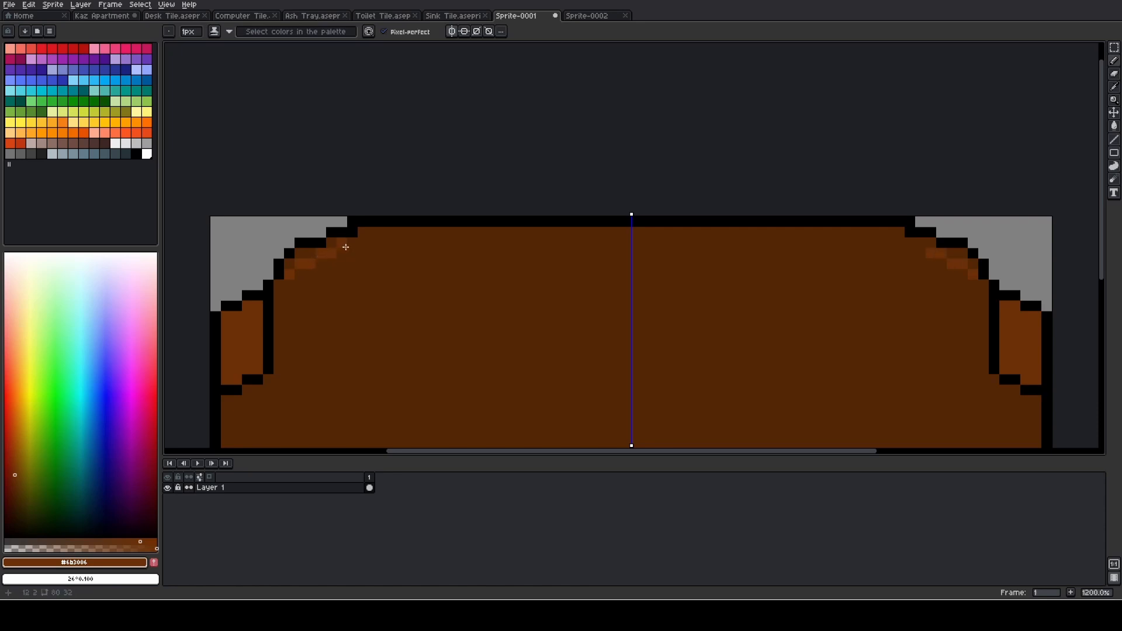
left_click(345, 245)
left_click(354, 243)
left_click_drag(397, 243, 621, 245)
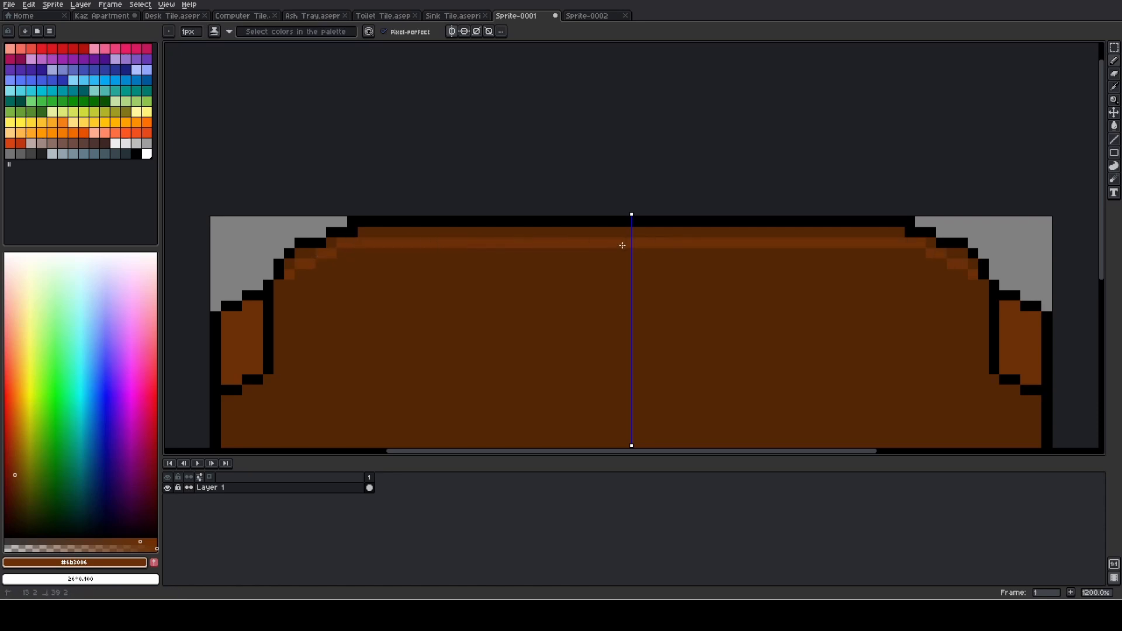
- Fill the dark brown gaps between the highlight line and the backrest outline with #6b3006
key("g")
left_click(622, 234)
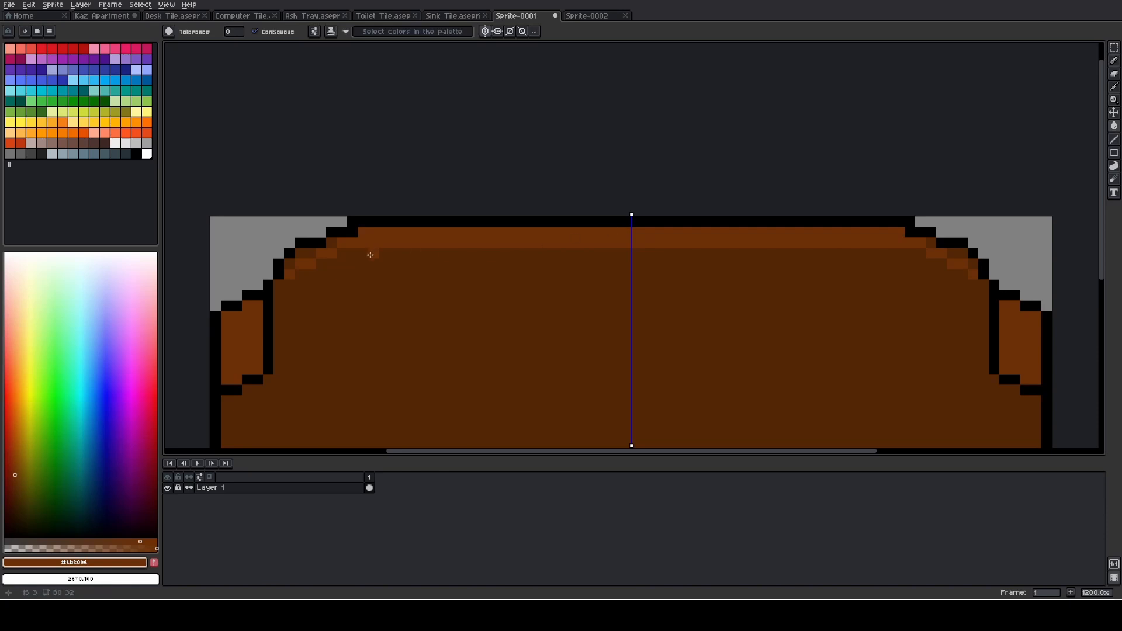
left_click(306, 251)
left_click(289, 264)
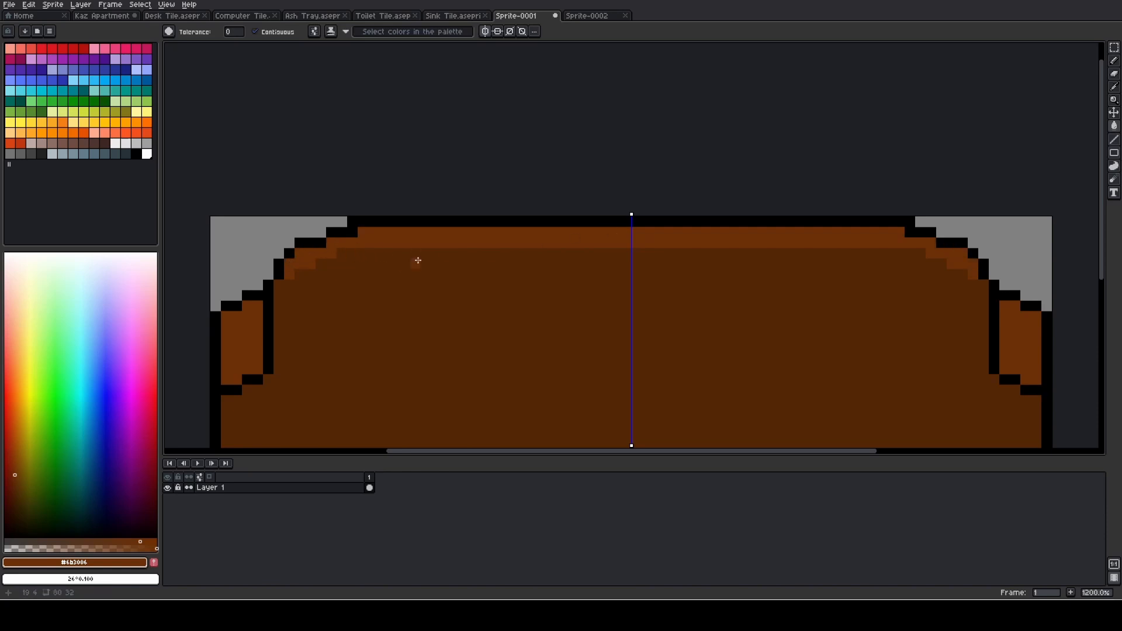
scroll(418, 261, "down", 2)
scroll(335, 273, "up", 2)
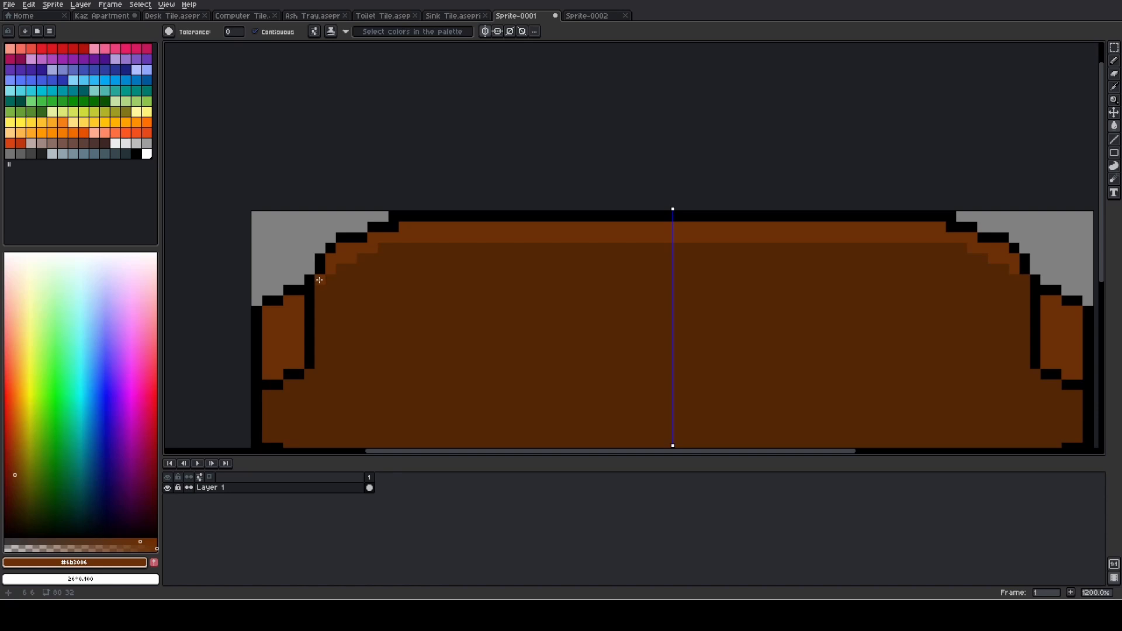
- Thicken the backrest's highlight band by one pixel row along its lower edge, including the mirrored stepped corners
key("b")
left_click(321, 280)
left_click(332, 280)
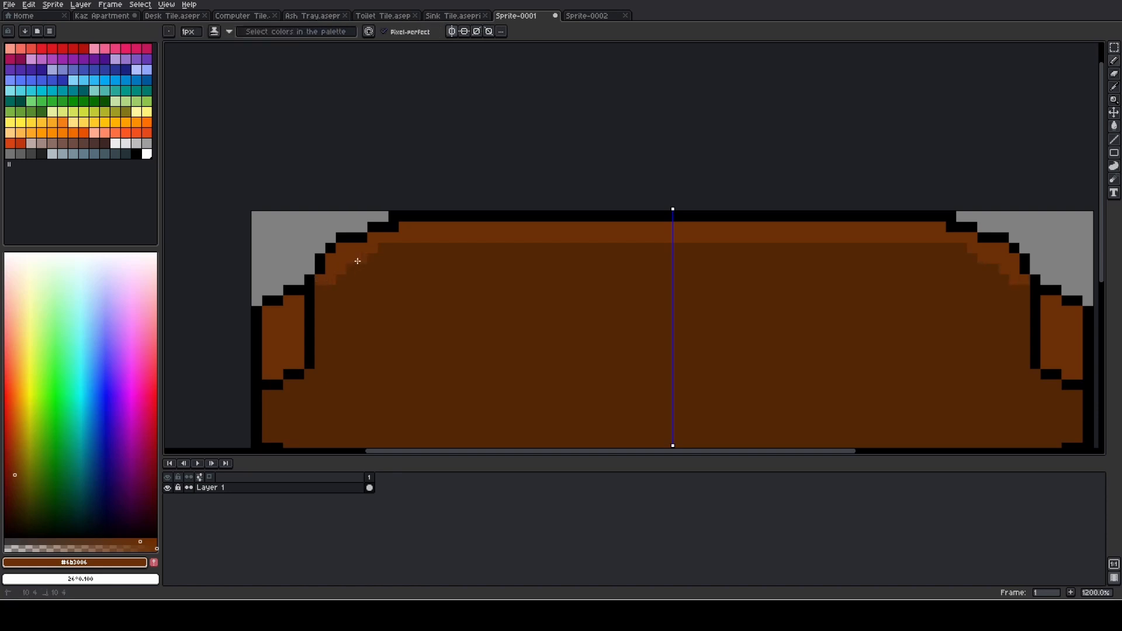
left_click_drag(383, 247, 413, 245)
left_click(666, 248, "shift")
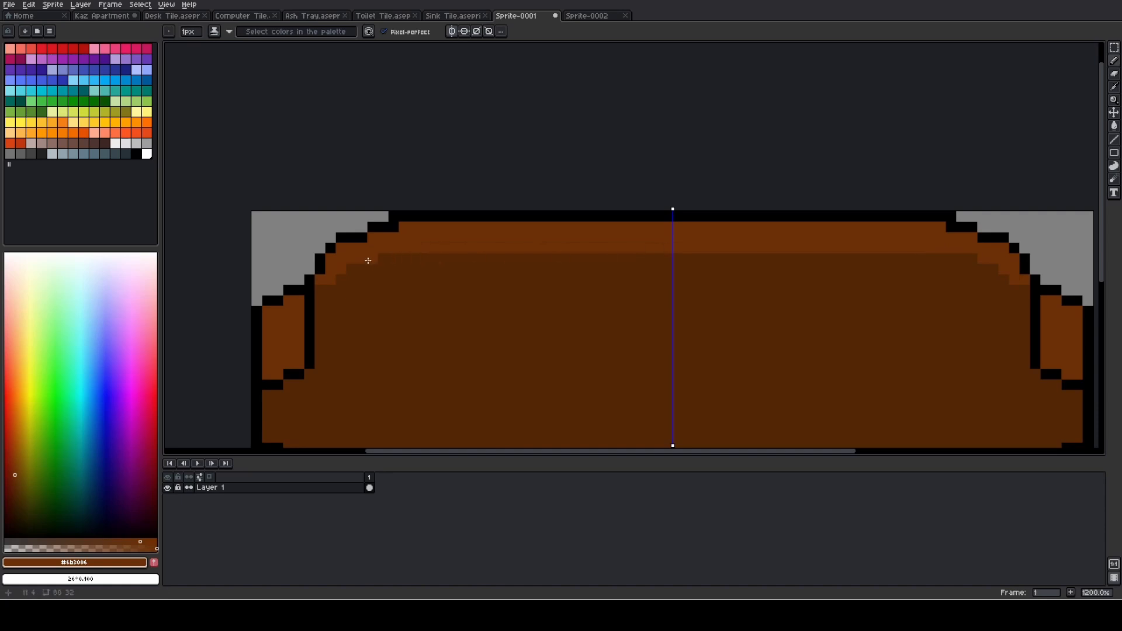
left_click(351, 268)
scroll(380, 268, "down", 3)
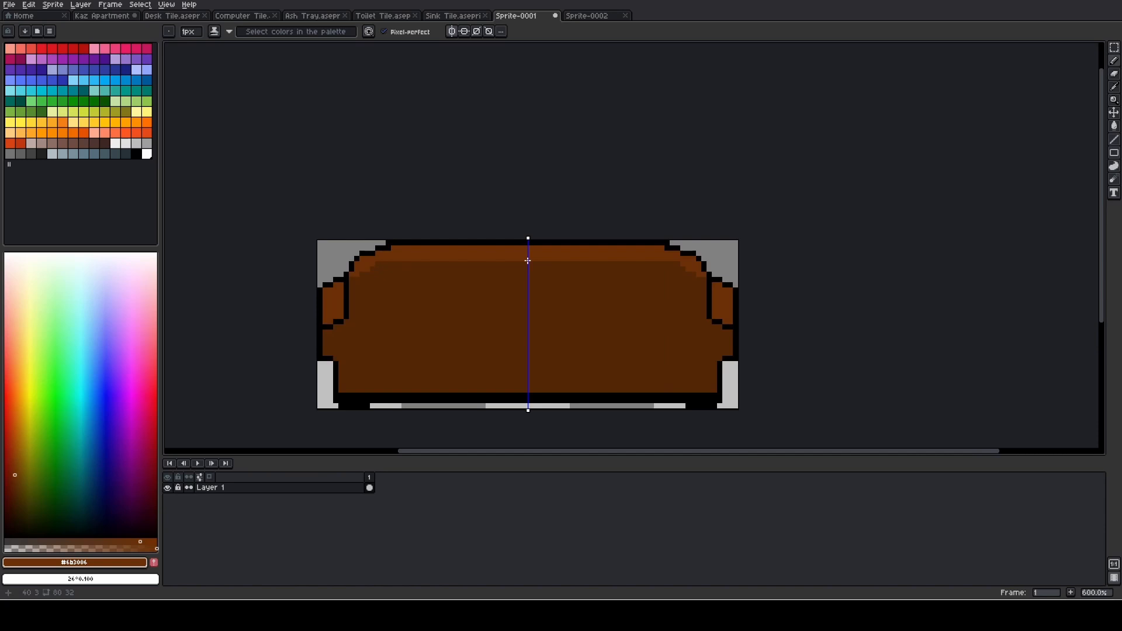
scroll(527, 260, "up", 1)
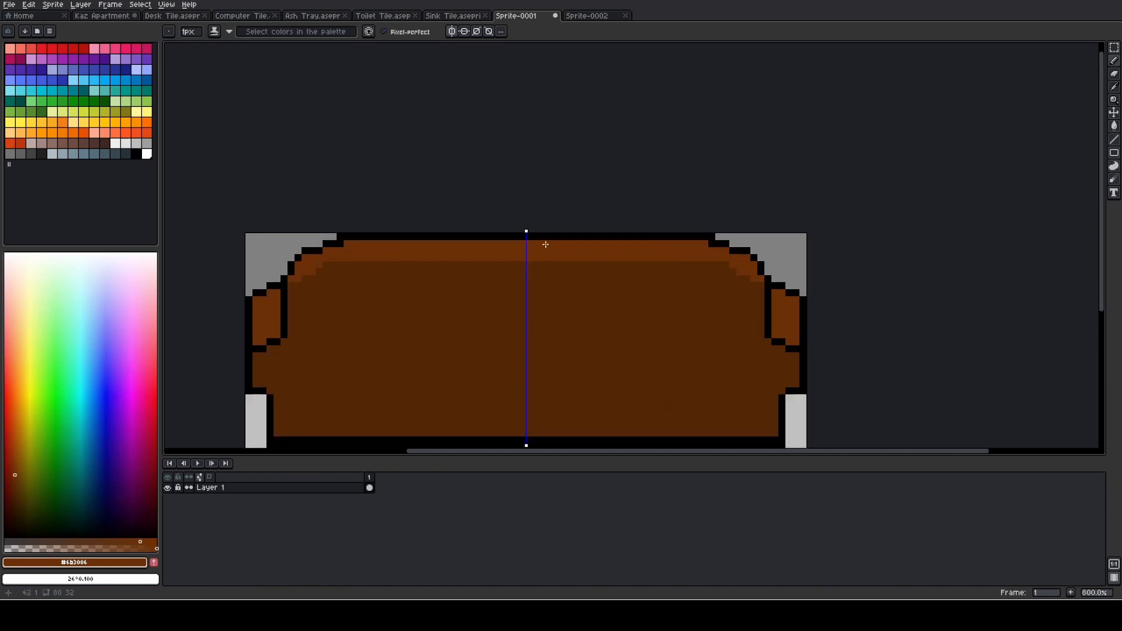
scroll(534, 245, "up", 2)
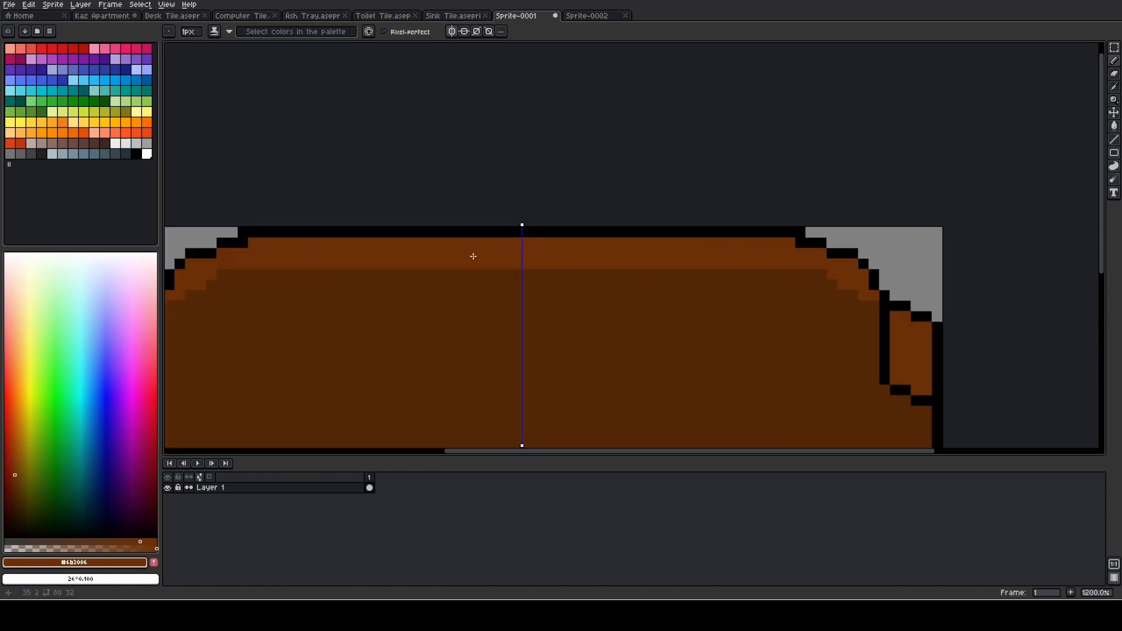
- Draw a 2 px wide, 6 px tall seam in a darker brown down from the backrest's top centre
key("i")
left_click(434, 305)
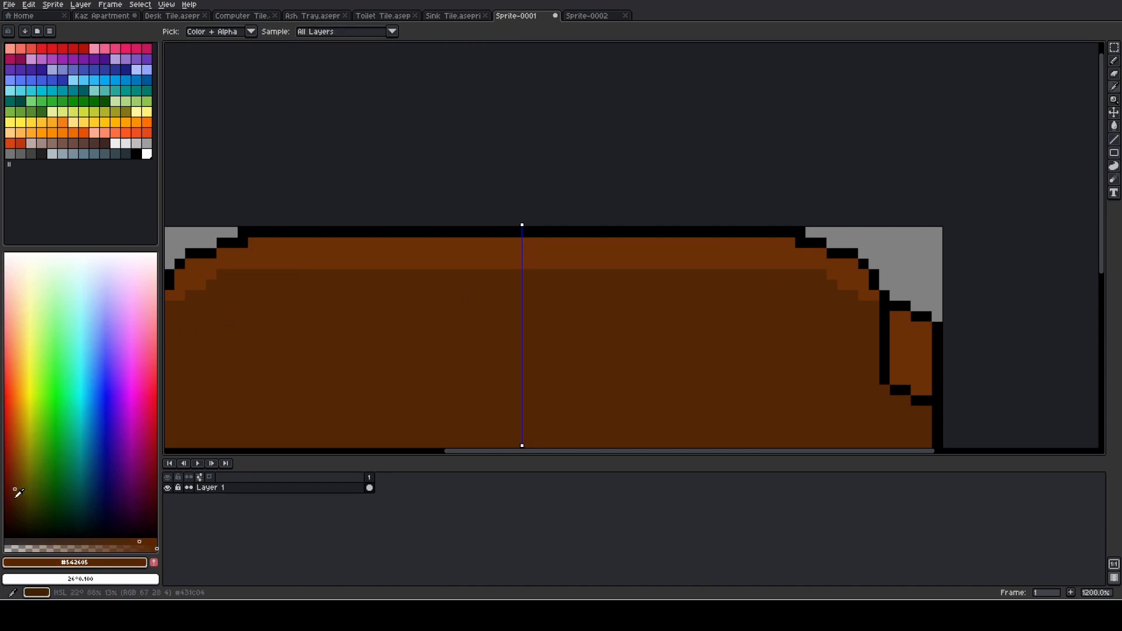
left_click(14, 497)
scroll(503, 255, "up", 3)
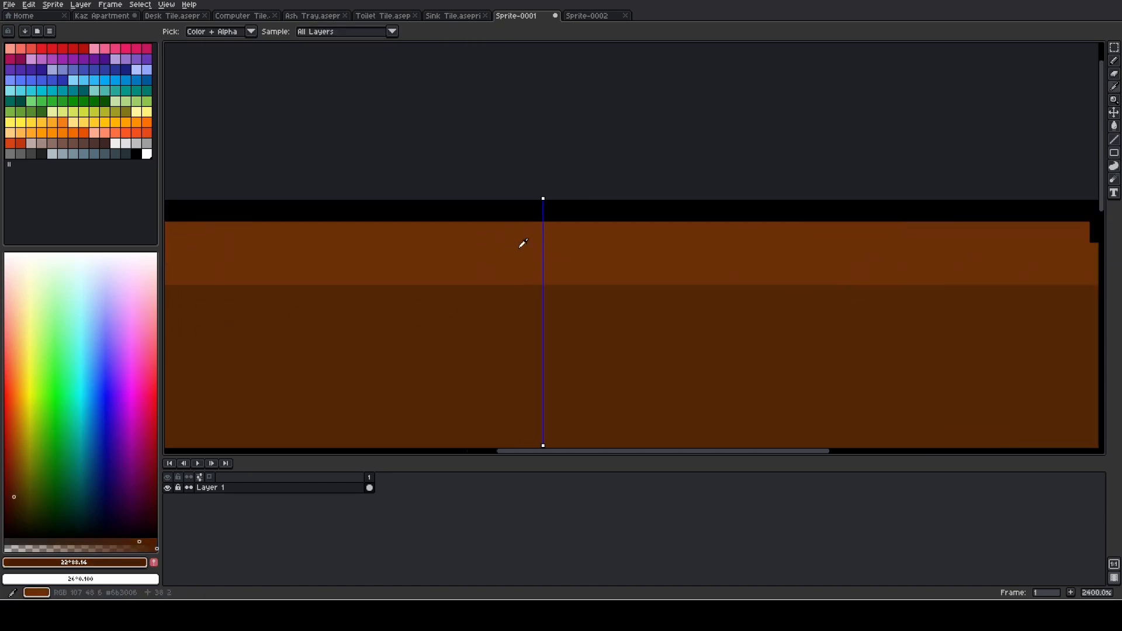
key("b")
left_click_drag(539, 237, 533, 269)
scroll(528, 310, "down", 3)
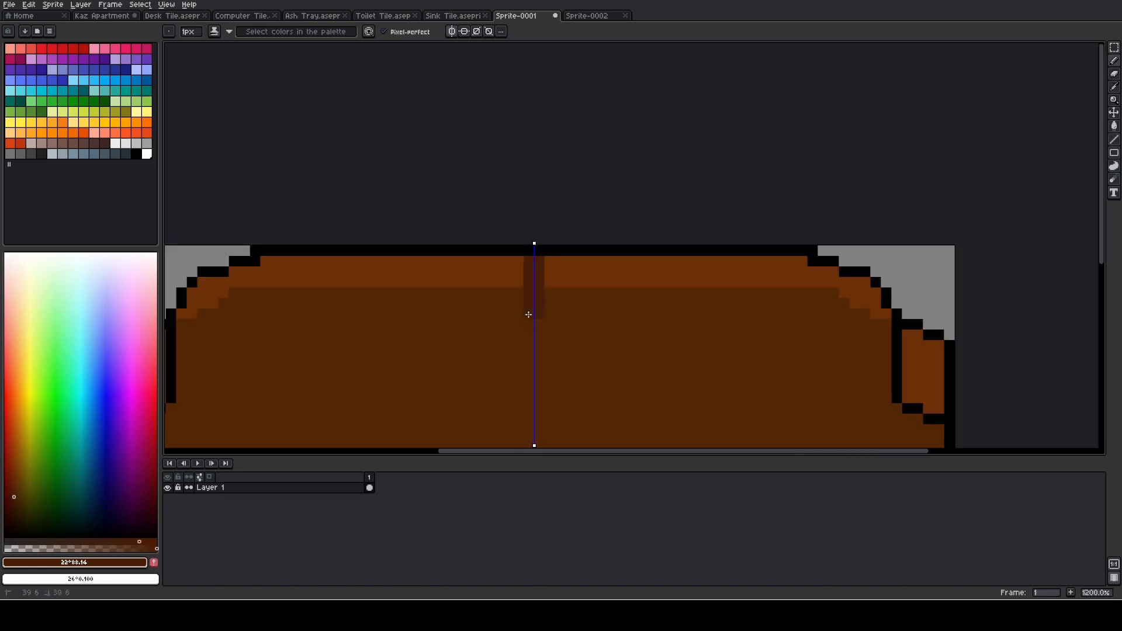
- Draw a short diagonal darker brown crease from the left armrest's lower inner corner toward the seat, mirrored on the right
mouse_move(314, 346)
left_mouse_down()
mouse_move(436, 286)
mouse_move(564, 267)
left_mouse_up()
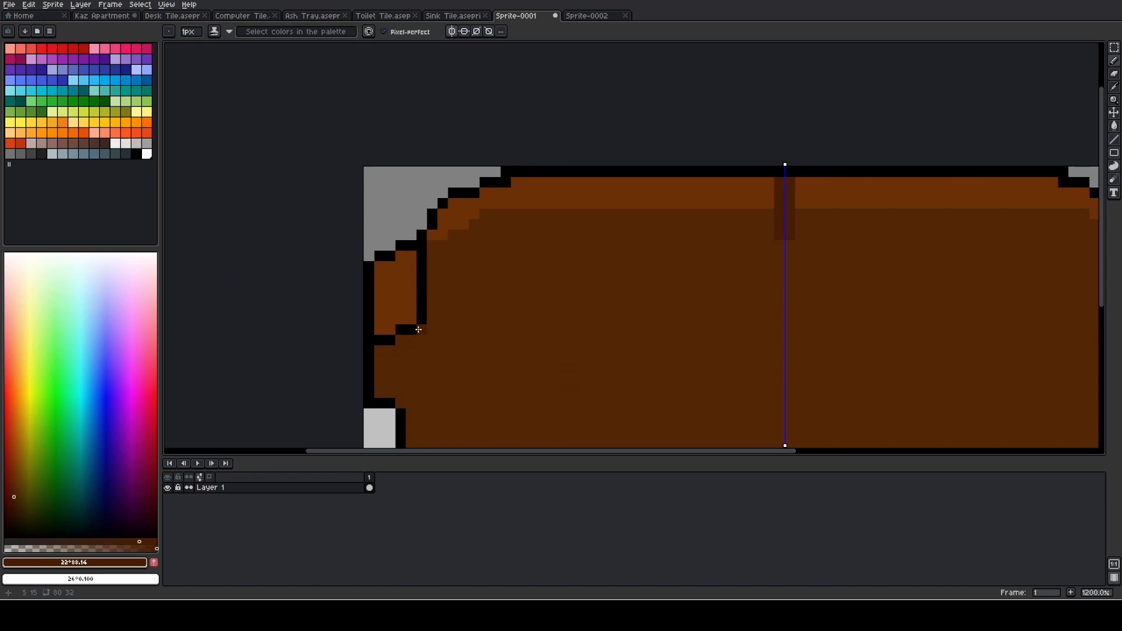
left_click(425, 327)
left_click_drag(623, 353, 454, 310)
scroll(465, 310, "down", 1)
scroll(476, 307, "down", 1)
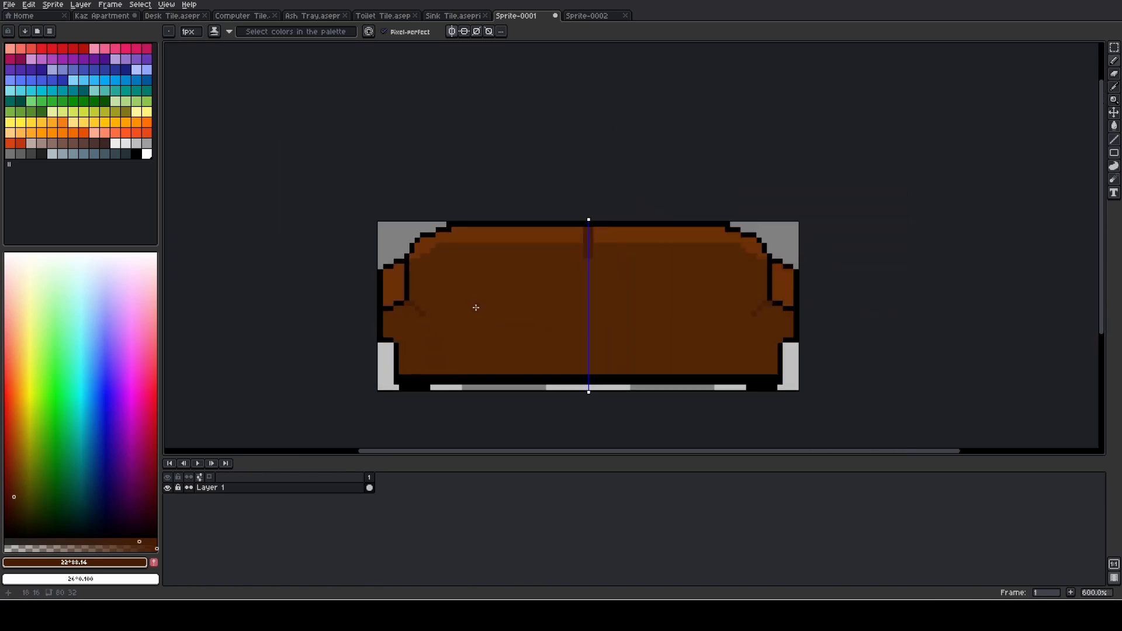
- Turn off the left-right mirror symmetry and check the couch sprite at 100% size without the guide line
scroll(476, 308, "down", 1)
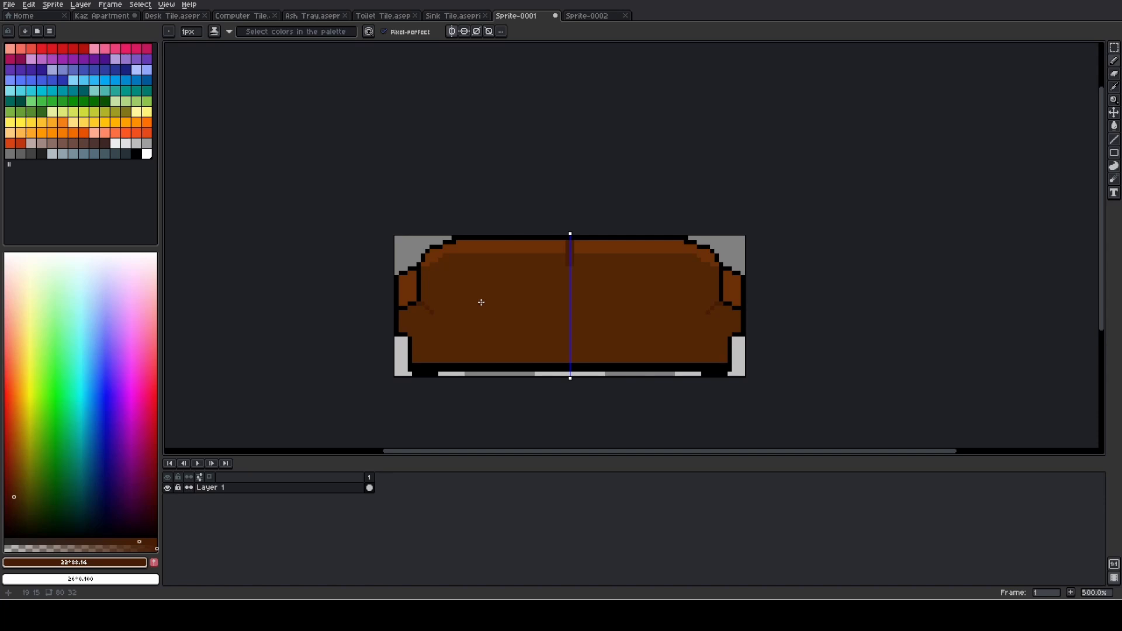
scroll(481, 302, "down", 5)
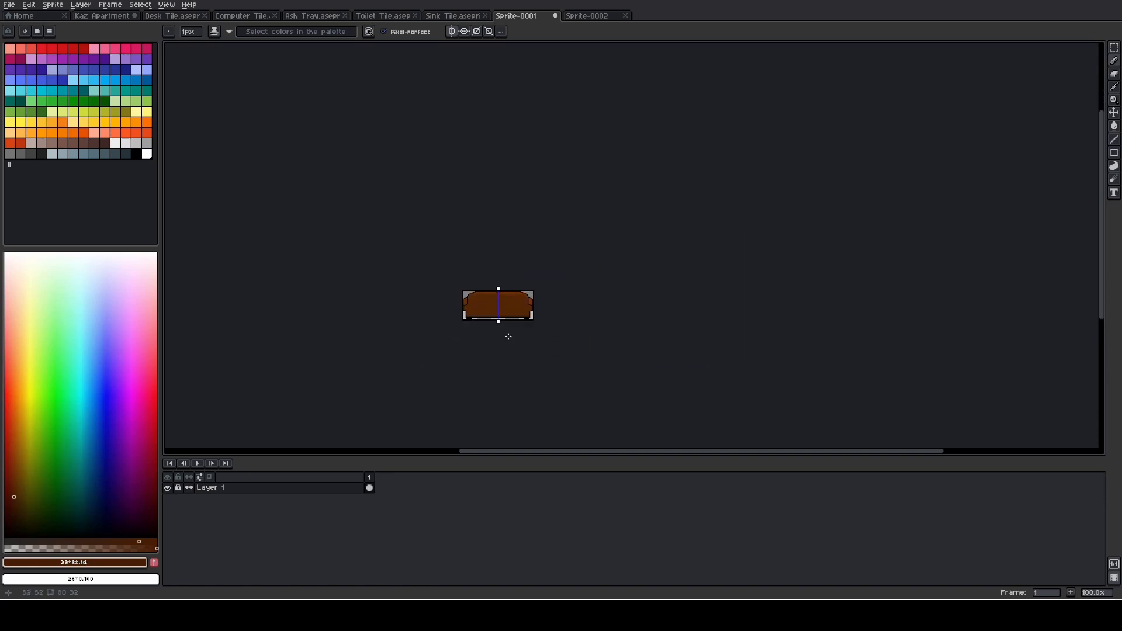
scroll(508, 334, "up", 3)
left_click(452, 33)
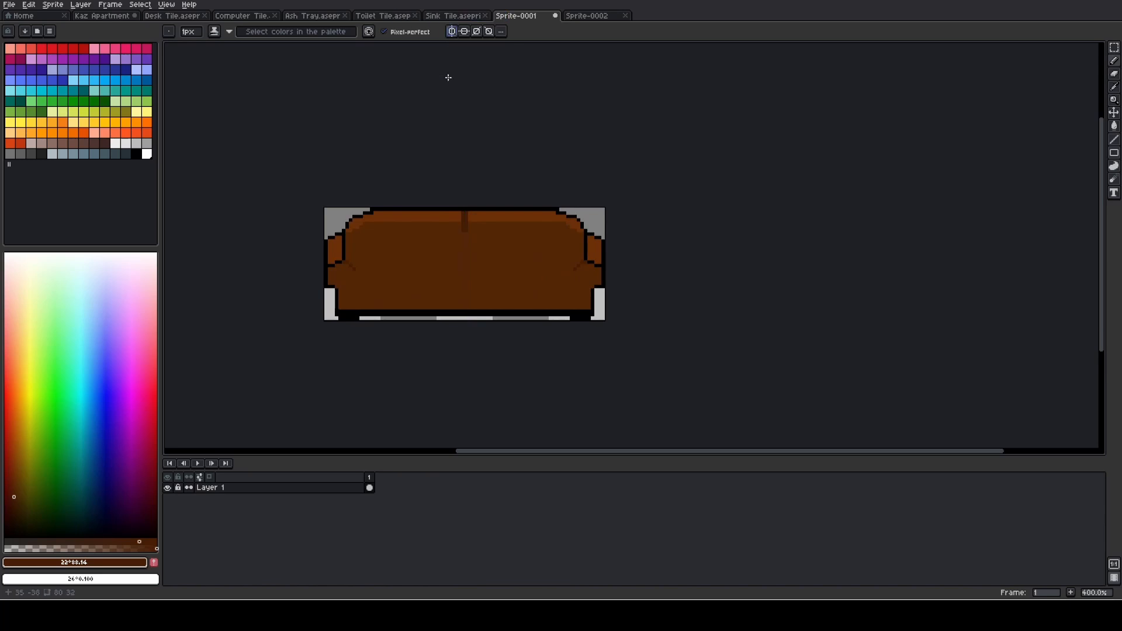
scroll(418, 303, "down", 3)
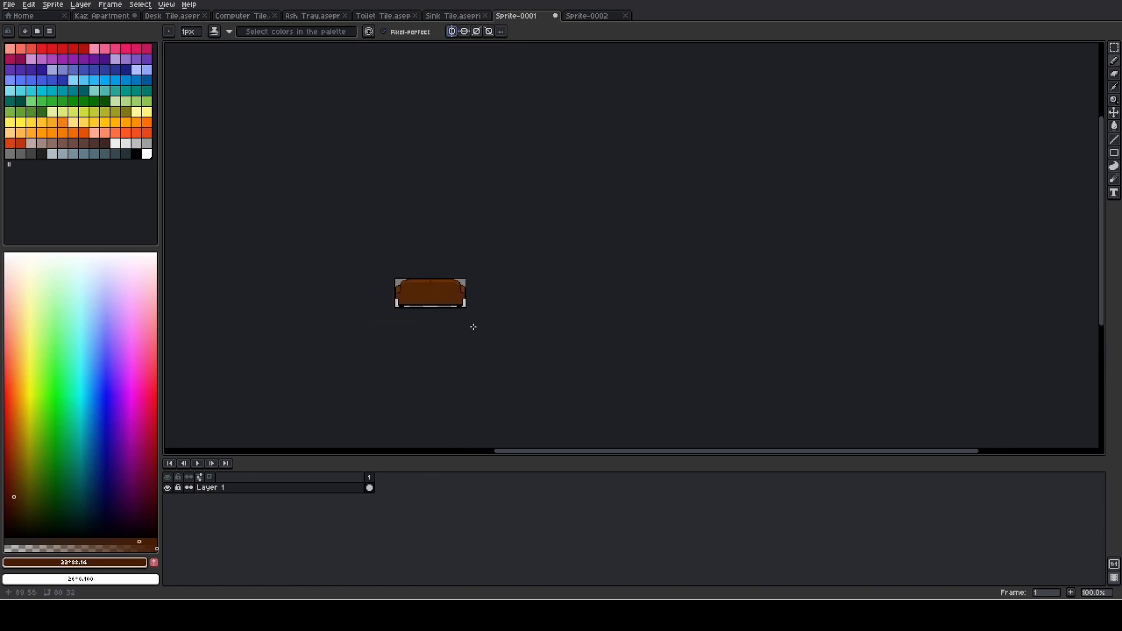
scroll(452, 307, "up", 4)
left_click_drag(384, 230, 489, 279)
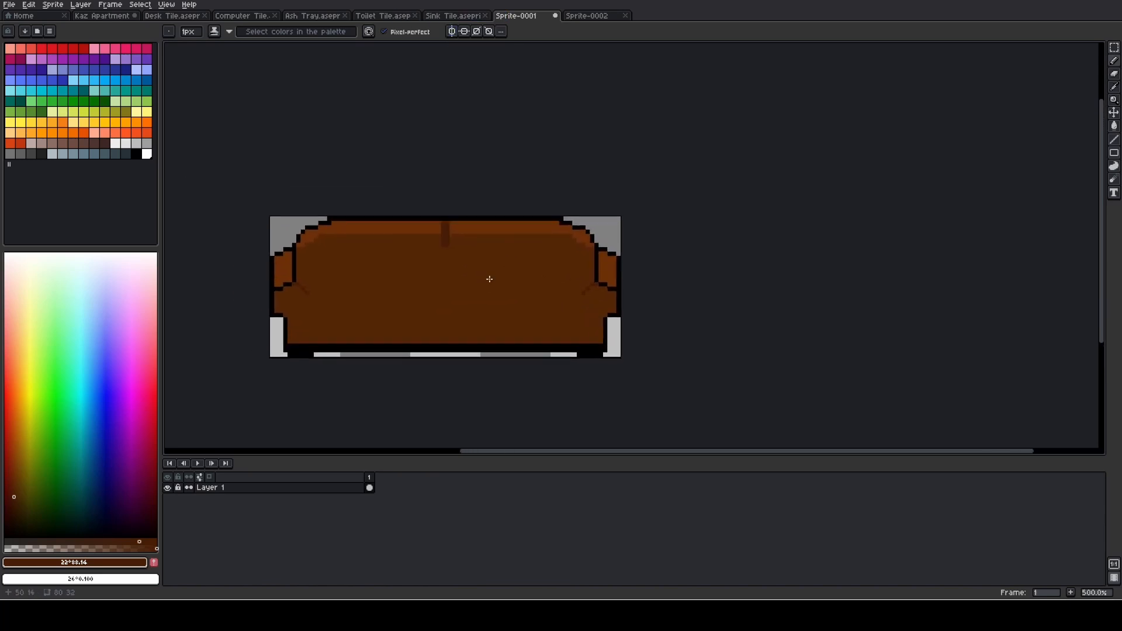
- Copy the entire 80 by 32 couch sprite and switch to the Kaz Apartment scene
key("ctrl+a")
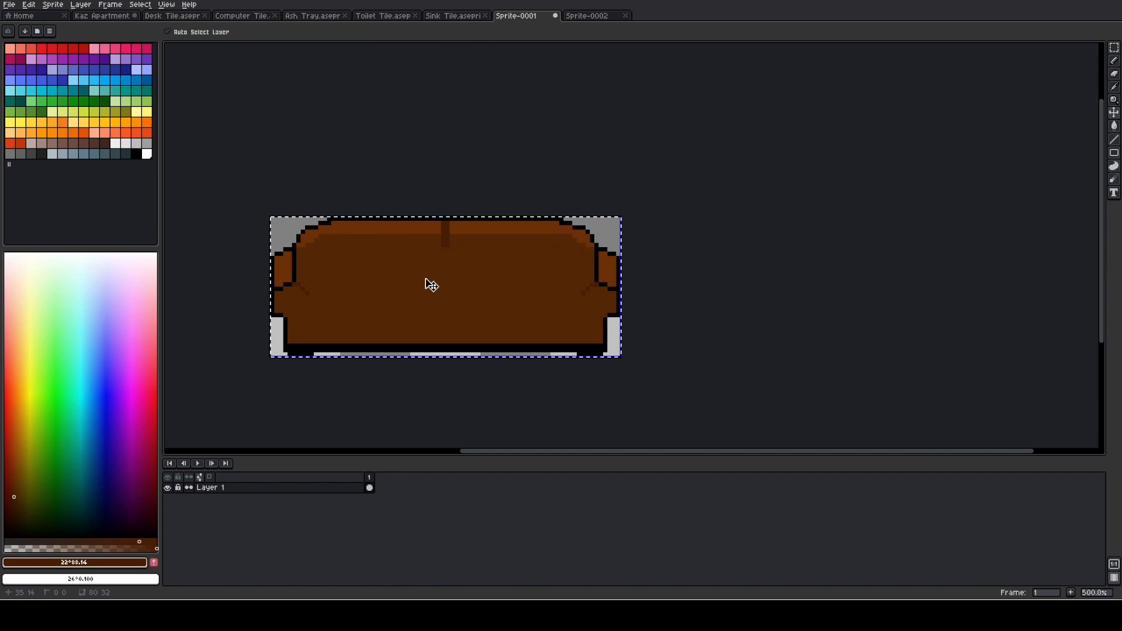
key("ctrl+c")
left_click(103, 15)
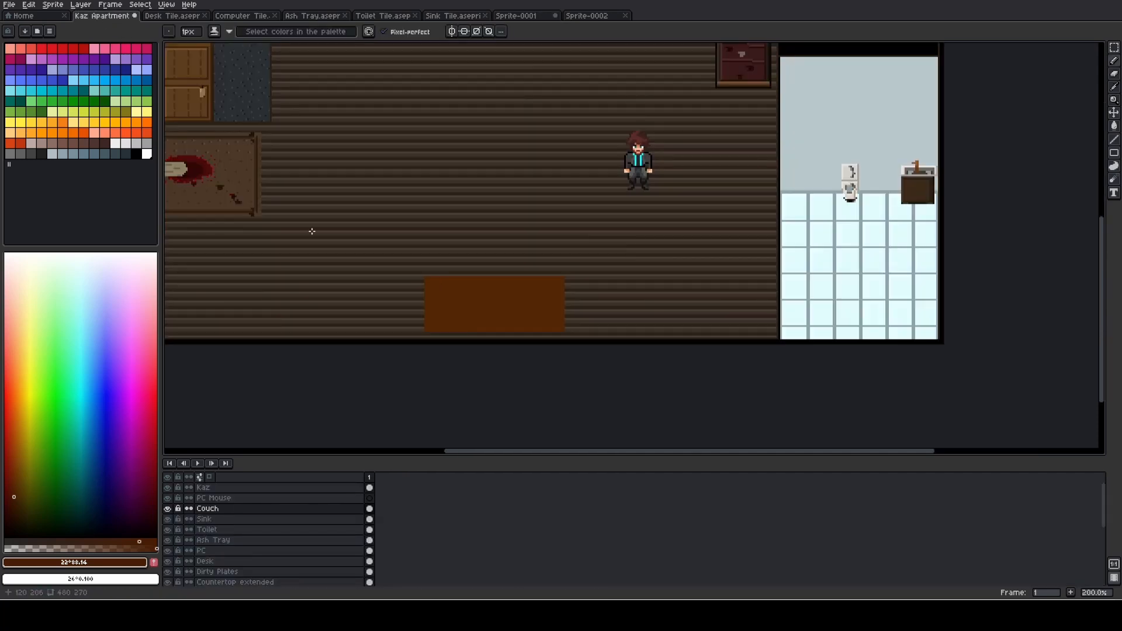
key("ctrl+v")
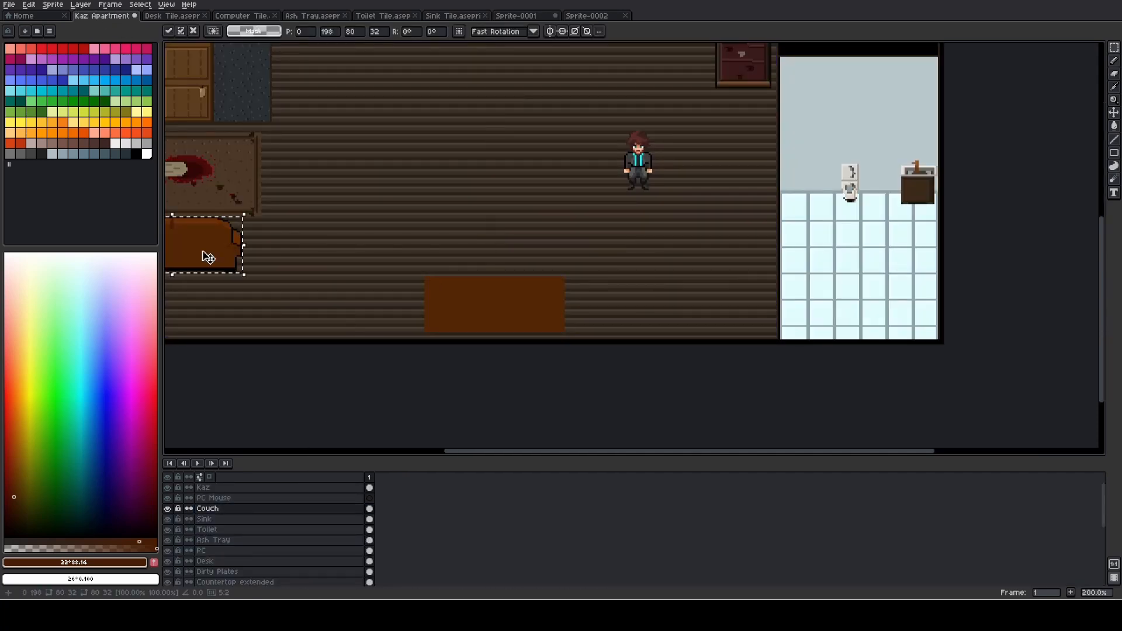
left_click_drag(206, 254, 416, 274)
key("Escape")
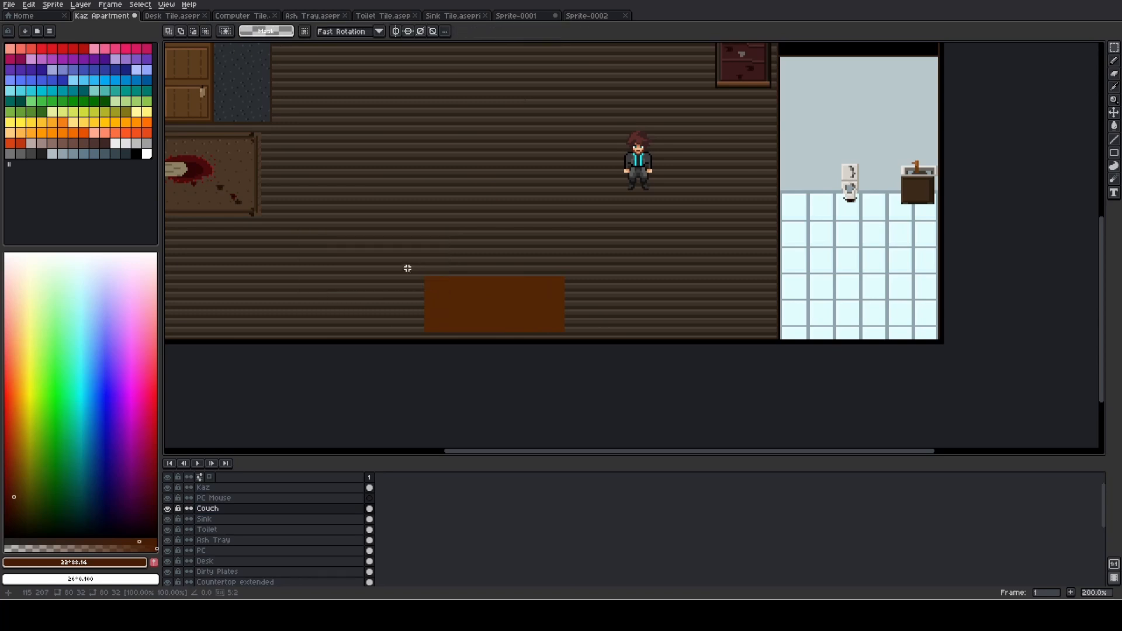
- Erase the plain brown placeholder rectangle from the Couch layer near the lower wall of the apartment
key("w")
key("e")
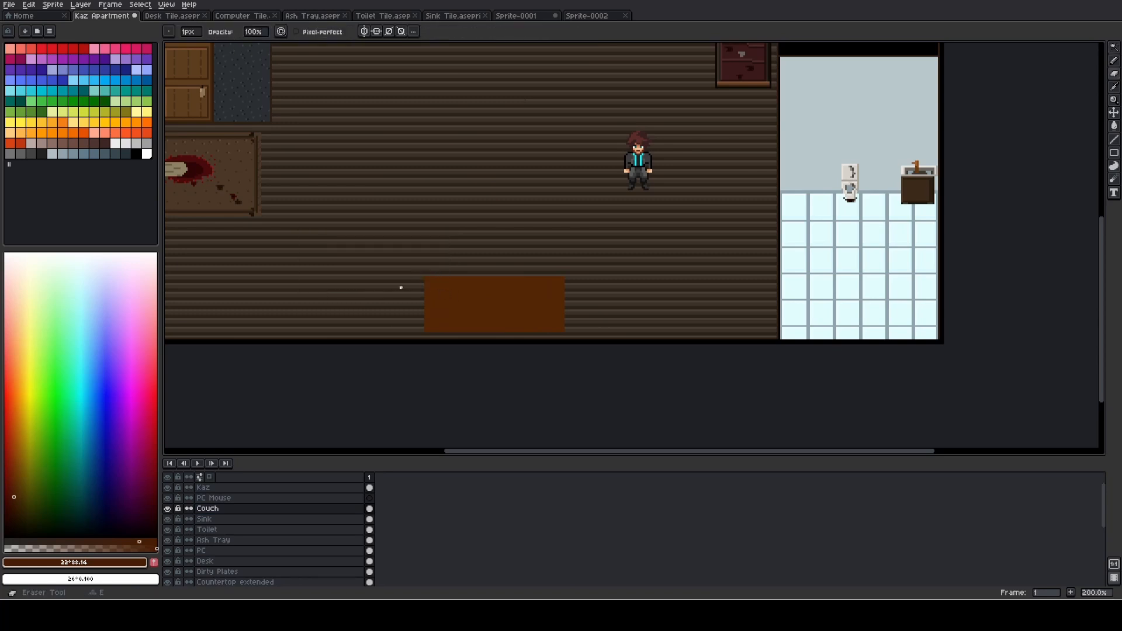
mouse_move(427, 288)
left_mouse_down()
mouse_move(576, 291)
mouse_move(565, 306)
mouse_move(404, 315)
mouse_move(407, 325)
mouse_move(556, 323)
left_mouse_up()
- Paste the copied couch onto the Couch layer and place it at about X 178, Y 233, near the living room's lower wall
key("m")
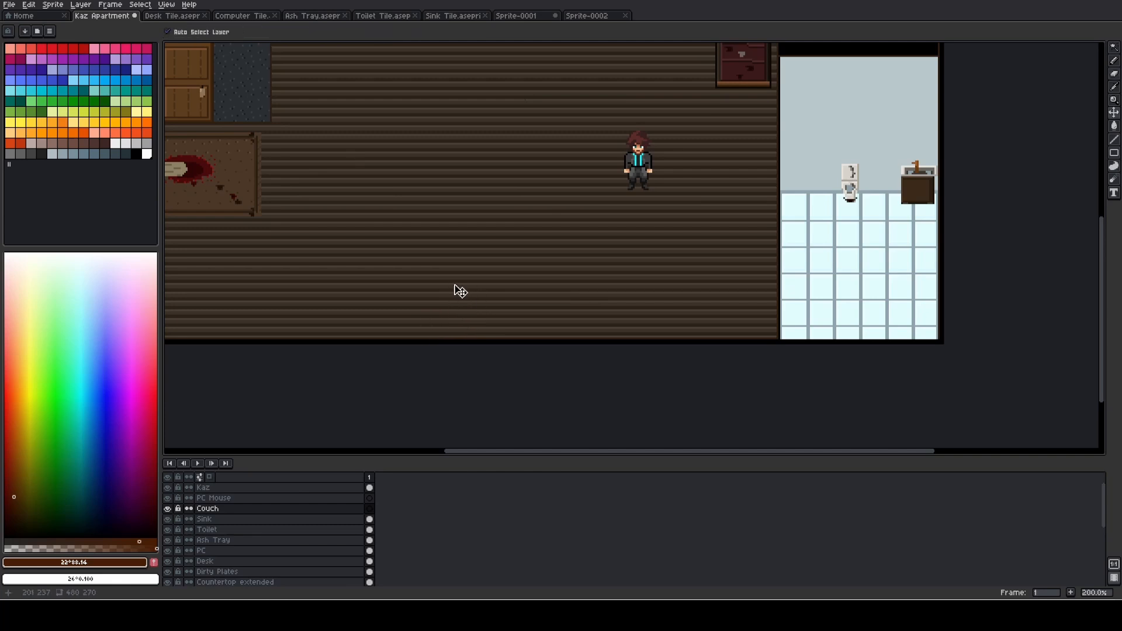
key("ctrl+v")
mouse_move(201, 263)
left_mouse_down()
mouse_move(466, 286)
mouse_move(524, 324)
mouse_move(511, 323)
left_mouse_up()
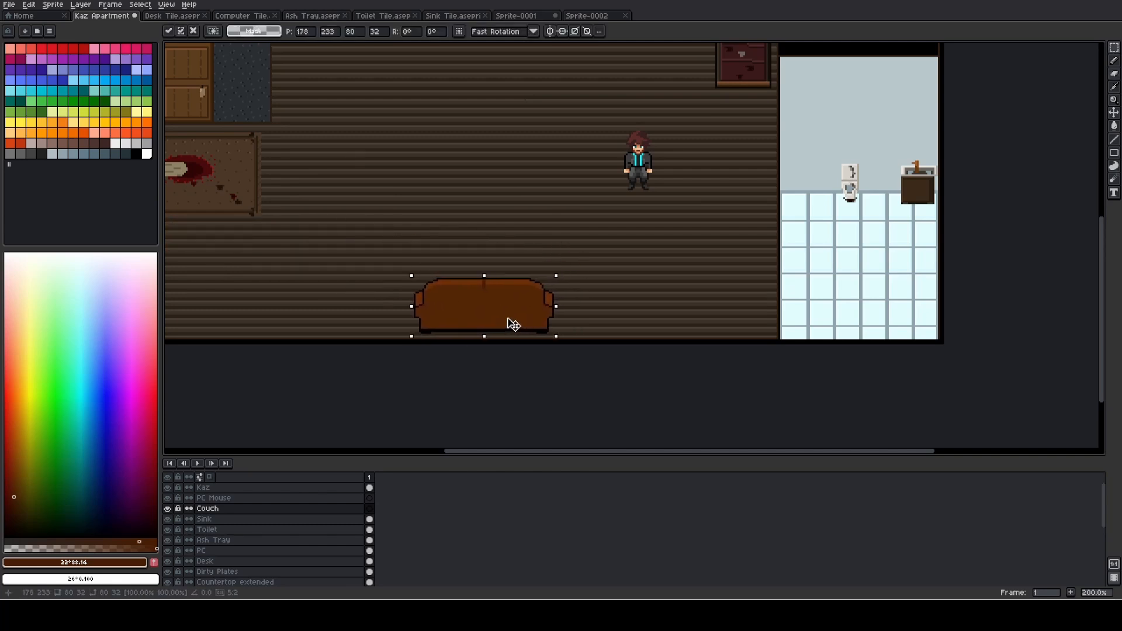
left_click(579, 314)
scroll(579, 314, "down", 2)
scroll(595, 315, "up", 1)
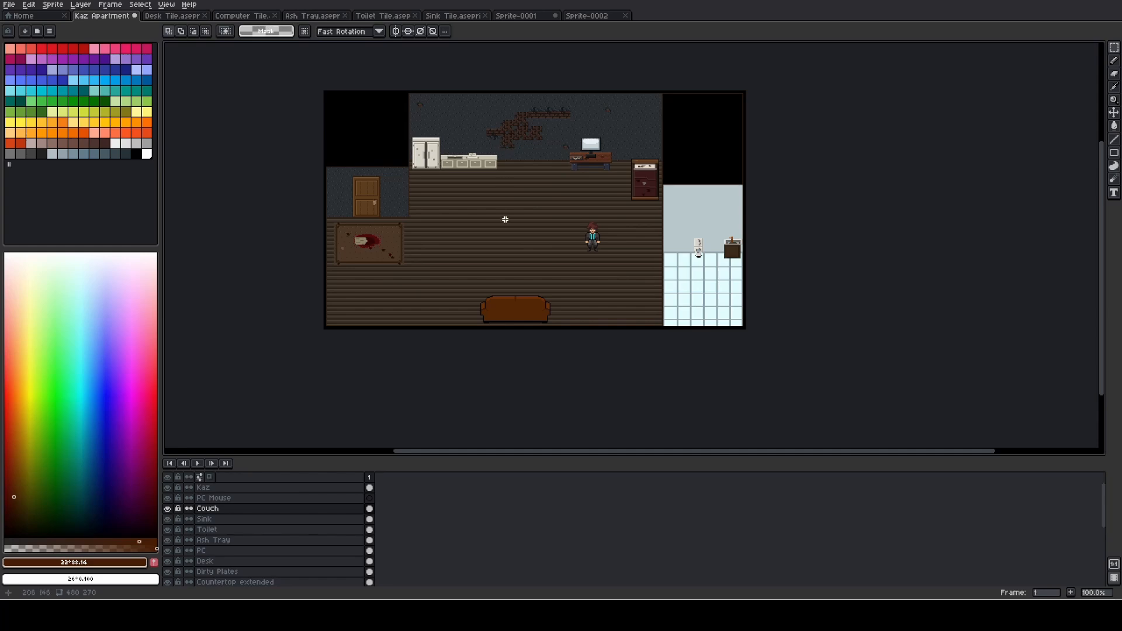
- Shift the pasted couch slightly to the right along the living room's lower wall
key("v")
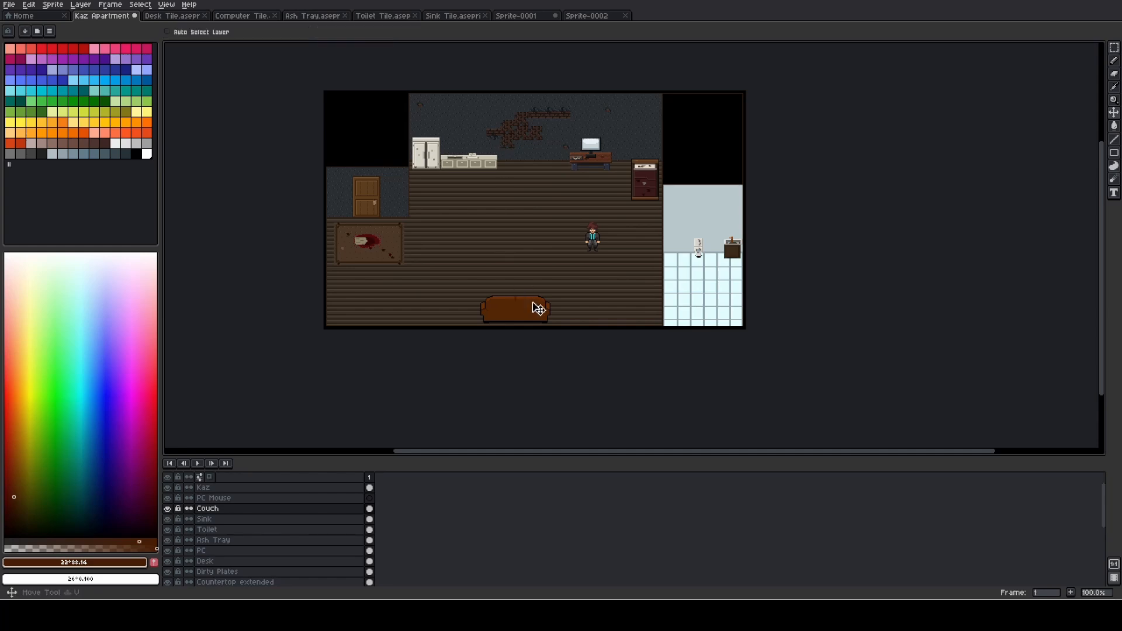
left_click_drag(526, 318, 537, 316)
scroll(537, 316, "up", 1)
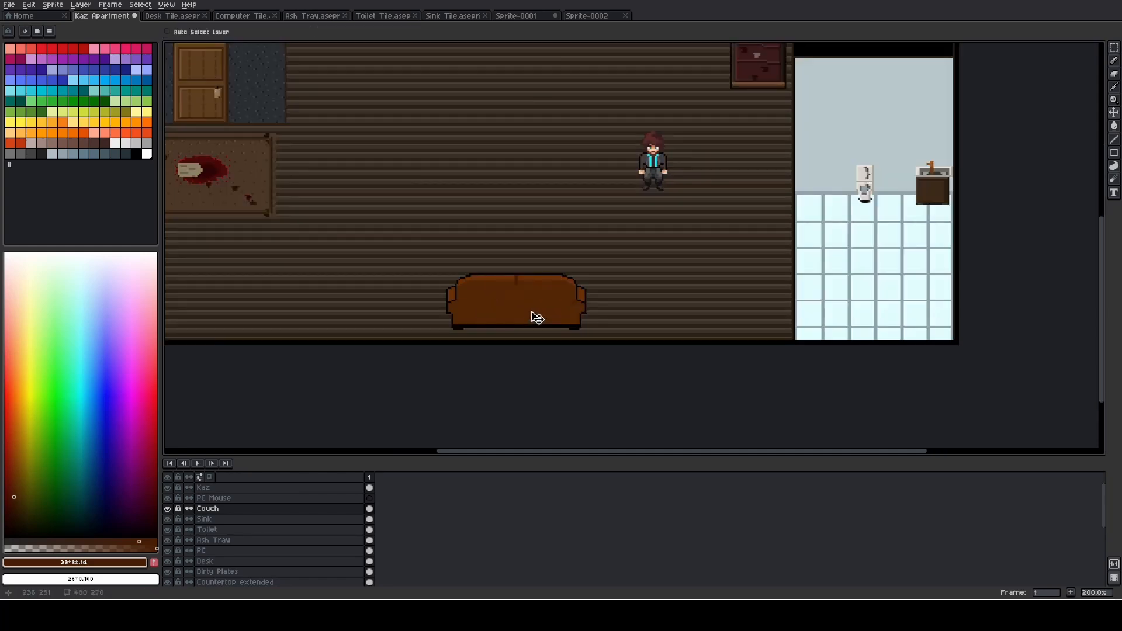
scroll(534, 316, "down", 1)
scroll(534, 316, "up", 1)
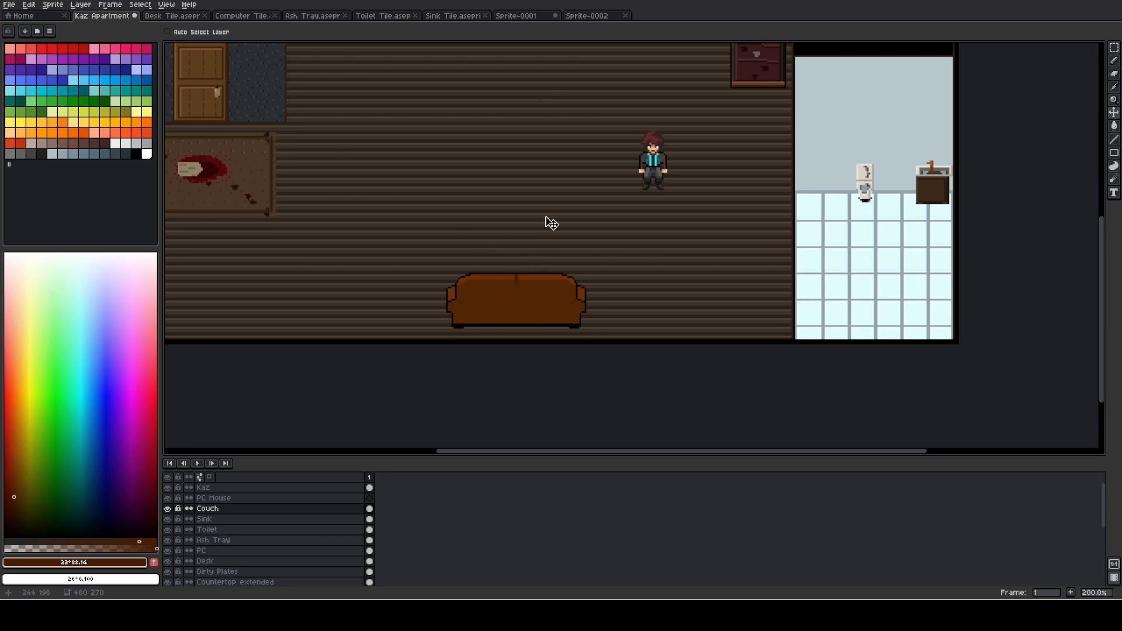
left_click_drag(489, 200, 478, 227)
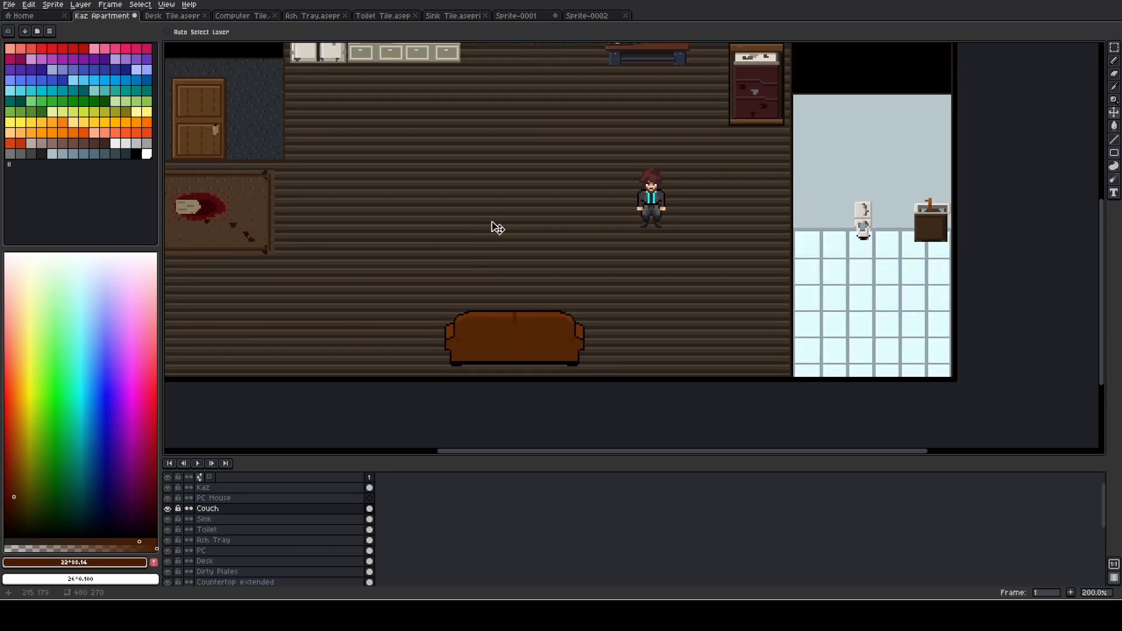
left_click_drag(528, 332, 536, 336)
- Examine the couch's scale and placement against the furniture and Kaz at 100% and 200% zoom
left_click_drag(541, 238, 524, 338)
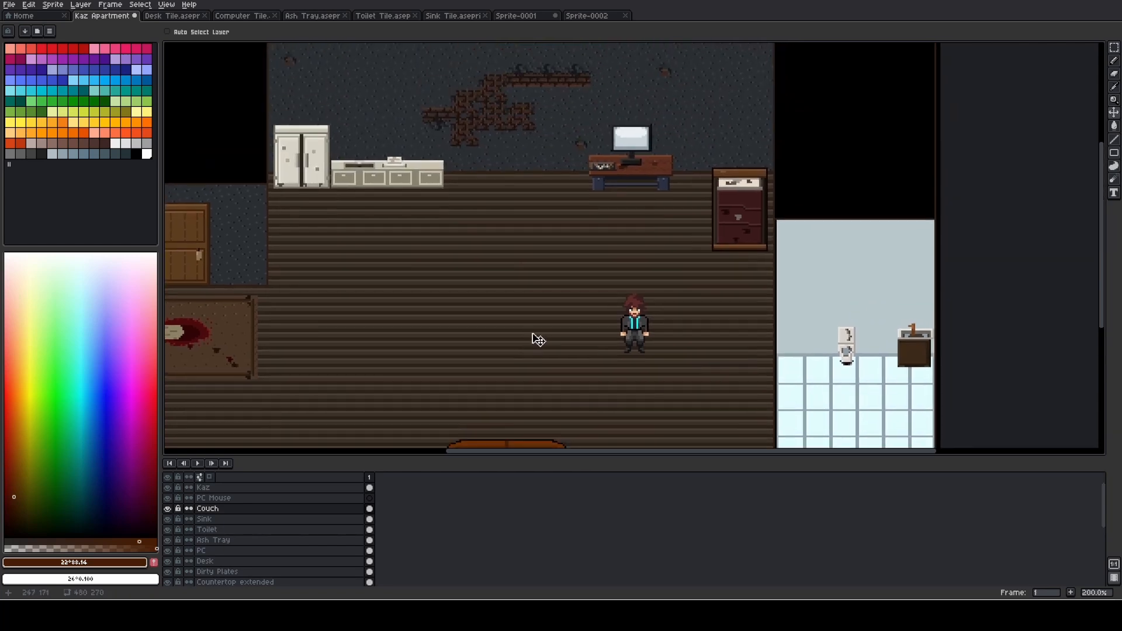
scroll(527, 257, "down", 1)
scroll(526, 262, "up", 1)
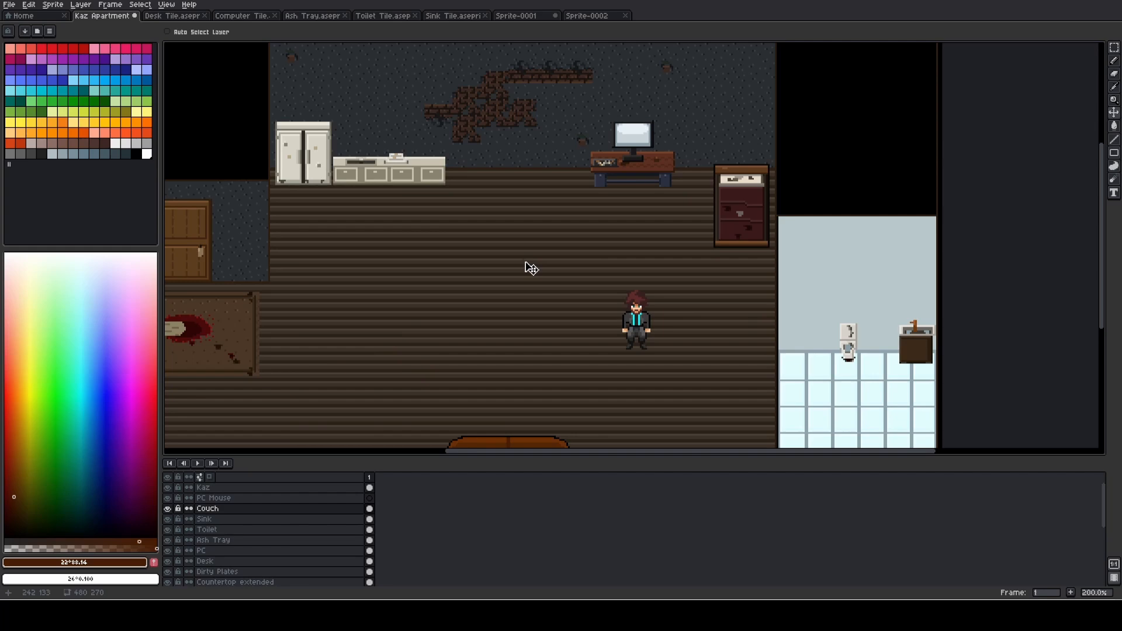
left_click_drag(531, 269, 529, 229)
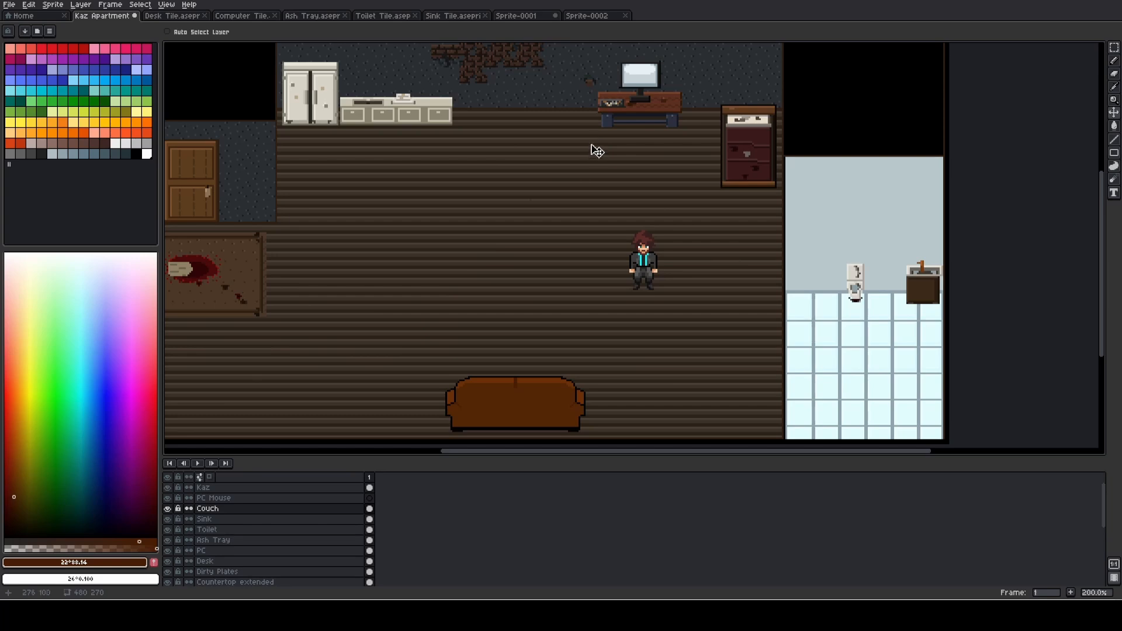
scroll(589, 166, "down", 1)
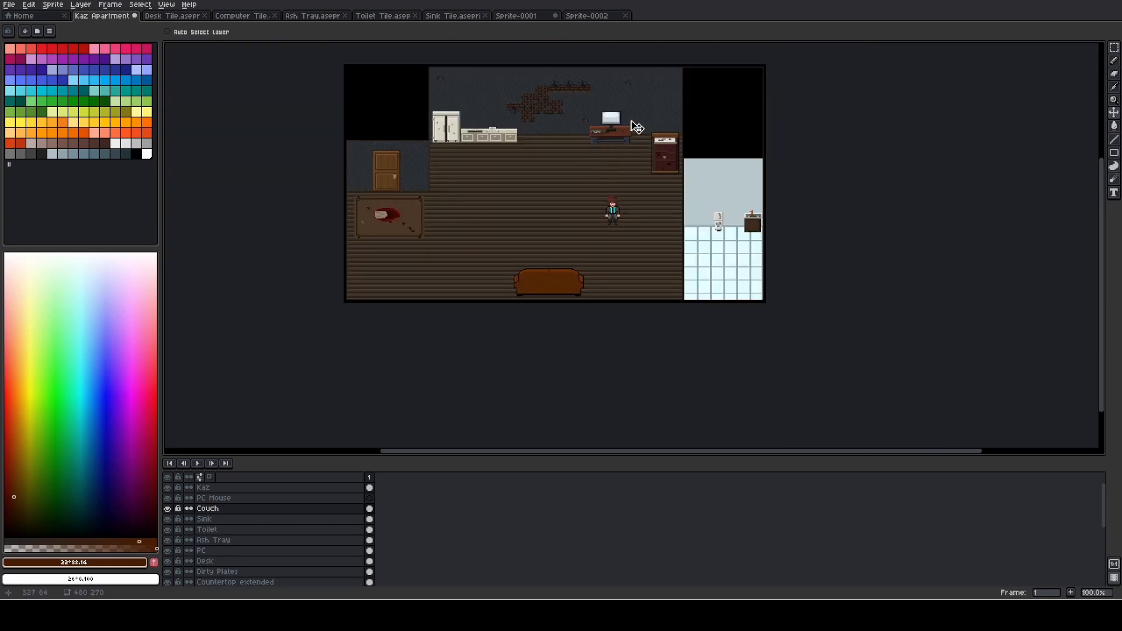
scroll(600, 204, "up", 1)
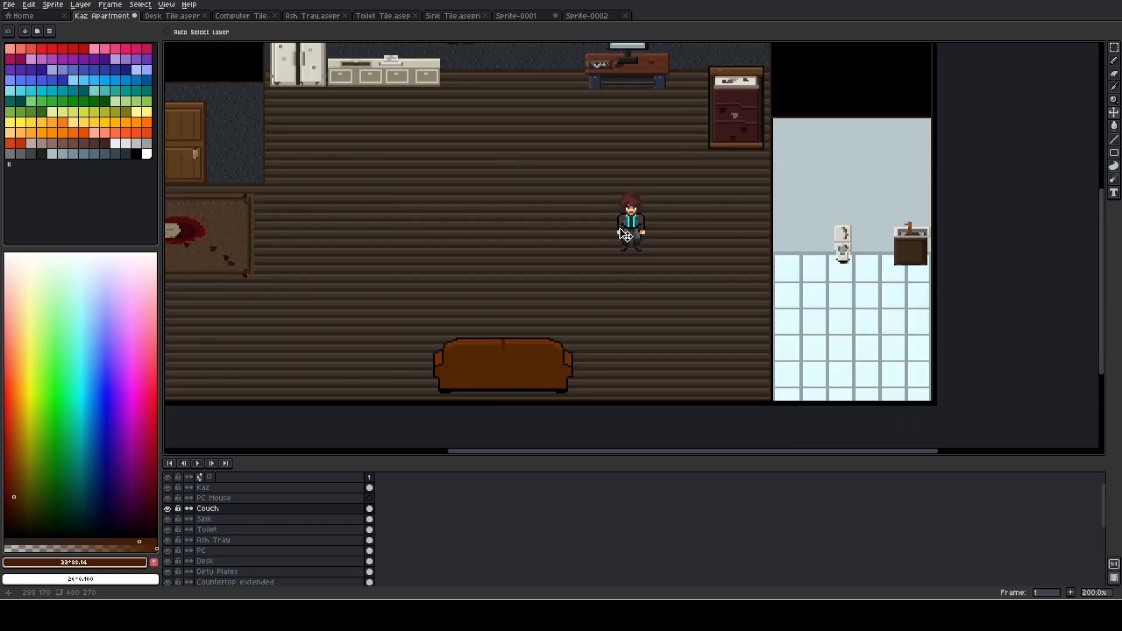
scroll(625, 234, "down", 1)
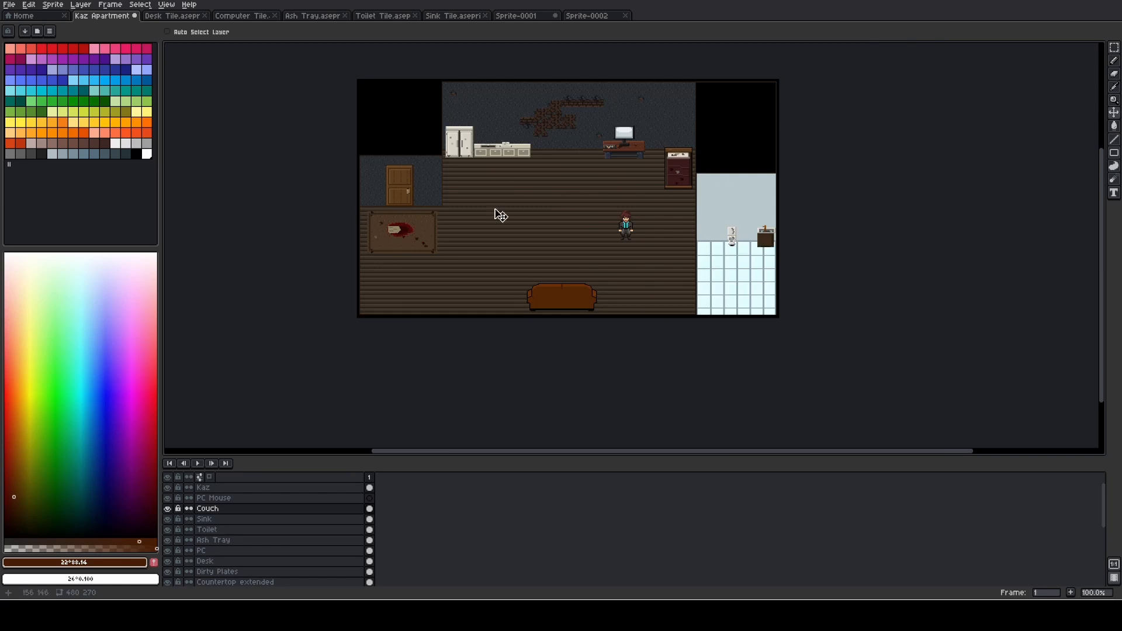
scroll(563, 247, "up", 1)
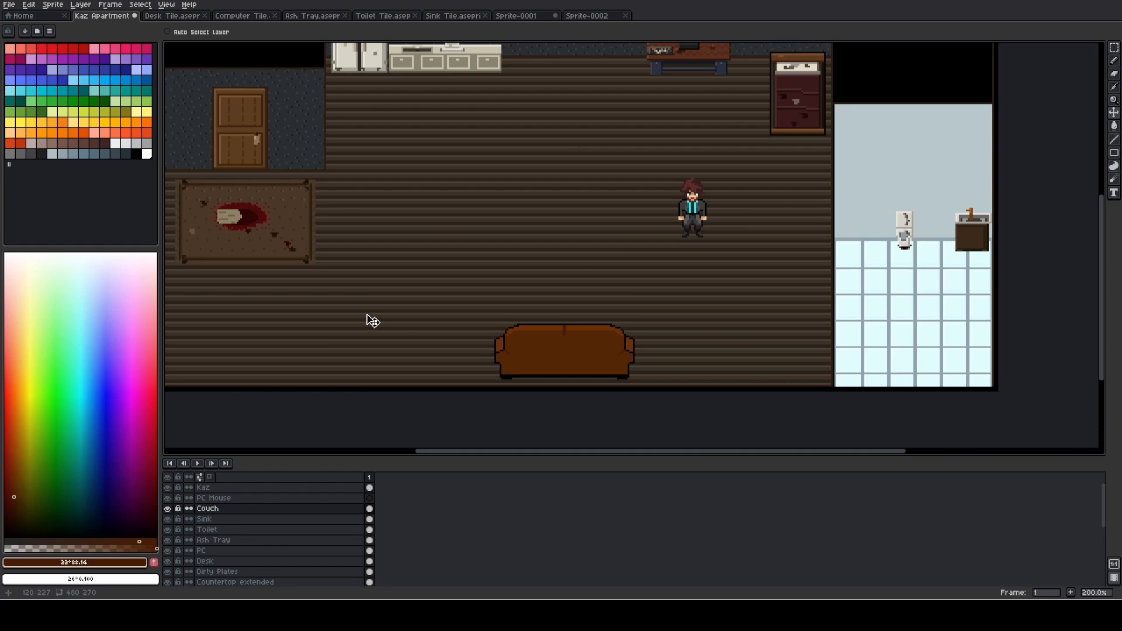
scroll(466, 298, "down", 1)
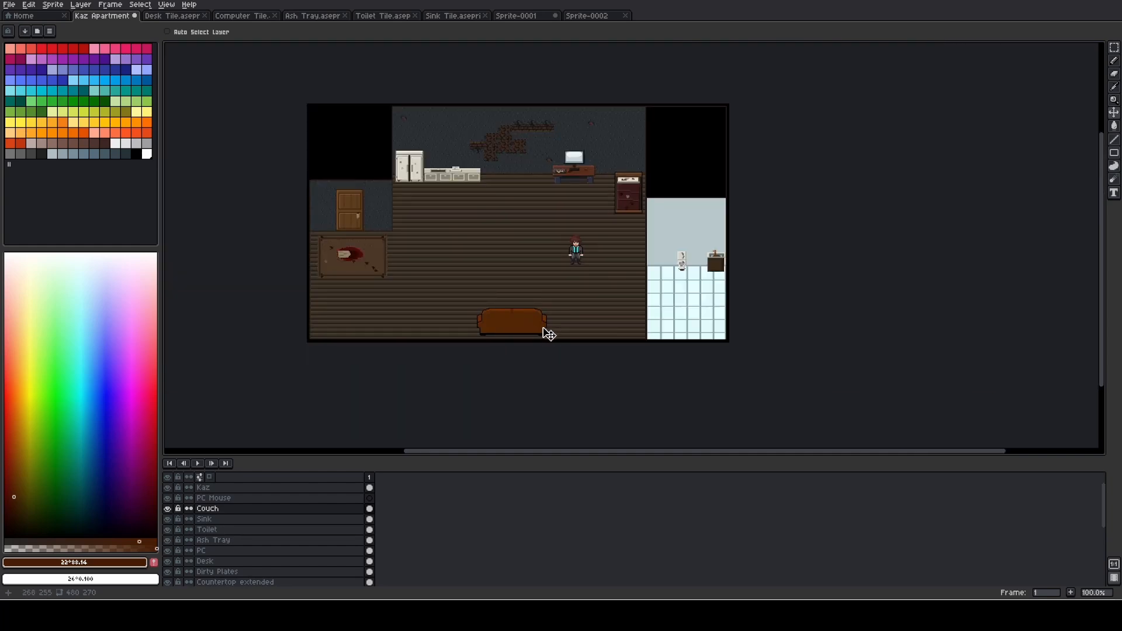
- In Sprite-0001, deselect the couch, sample the dark brown crease colour and extend the left armrest's crease downward in a curve
left_click(517, 16)
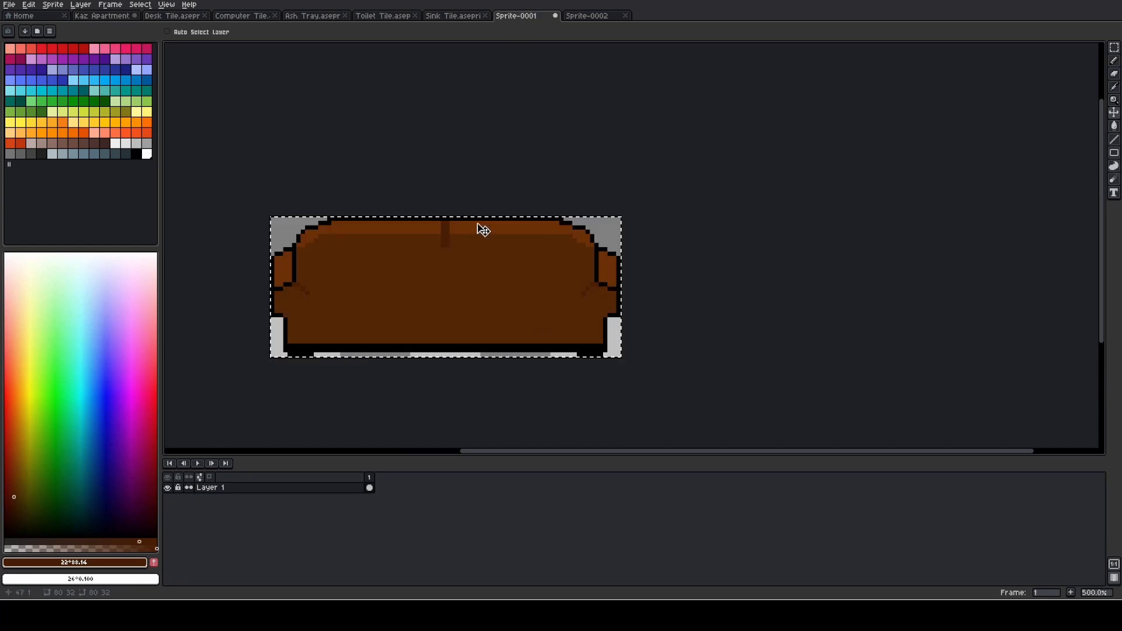
key("m")
left_click(561, 188)
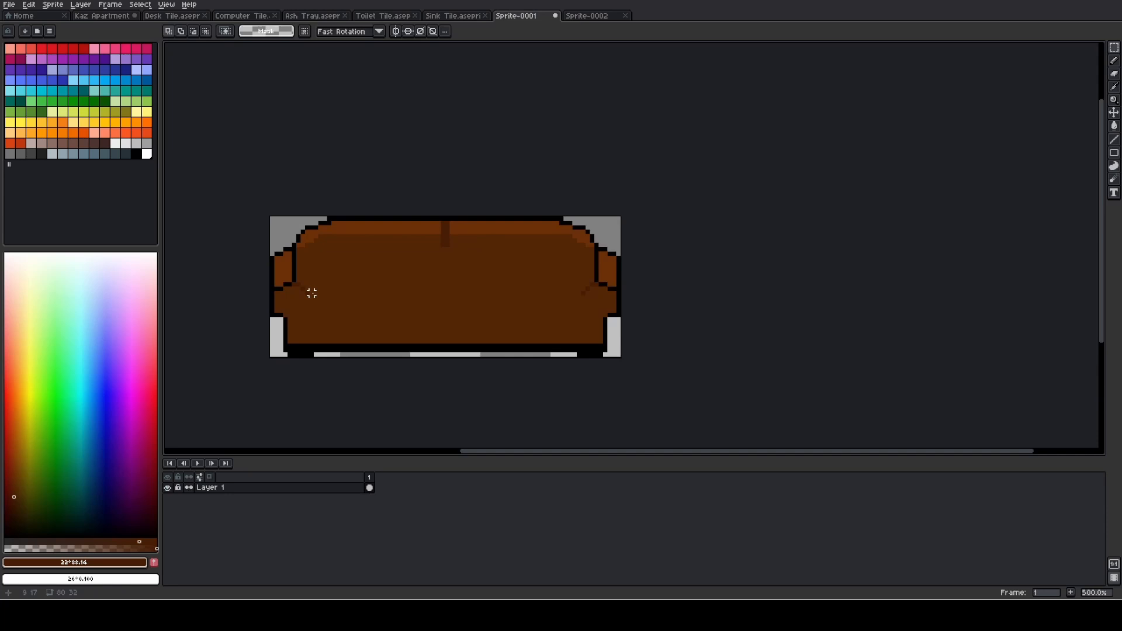
scroll(311, 293, "up", 3)
key("i")
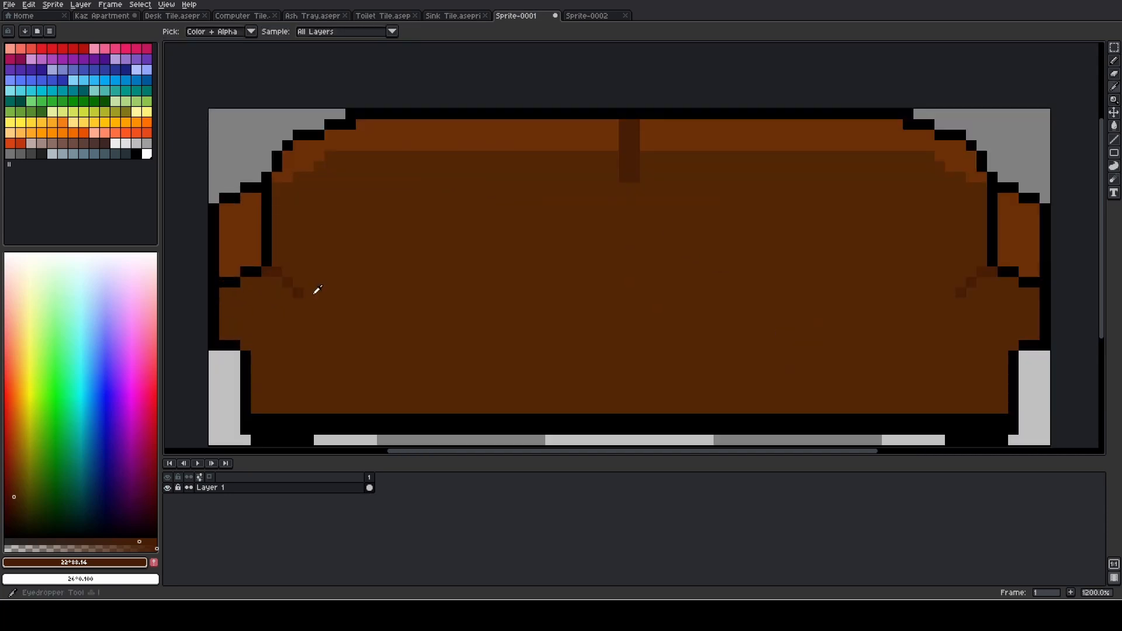
left_click(302, 293)
key("b")
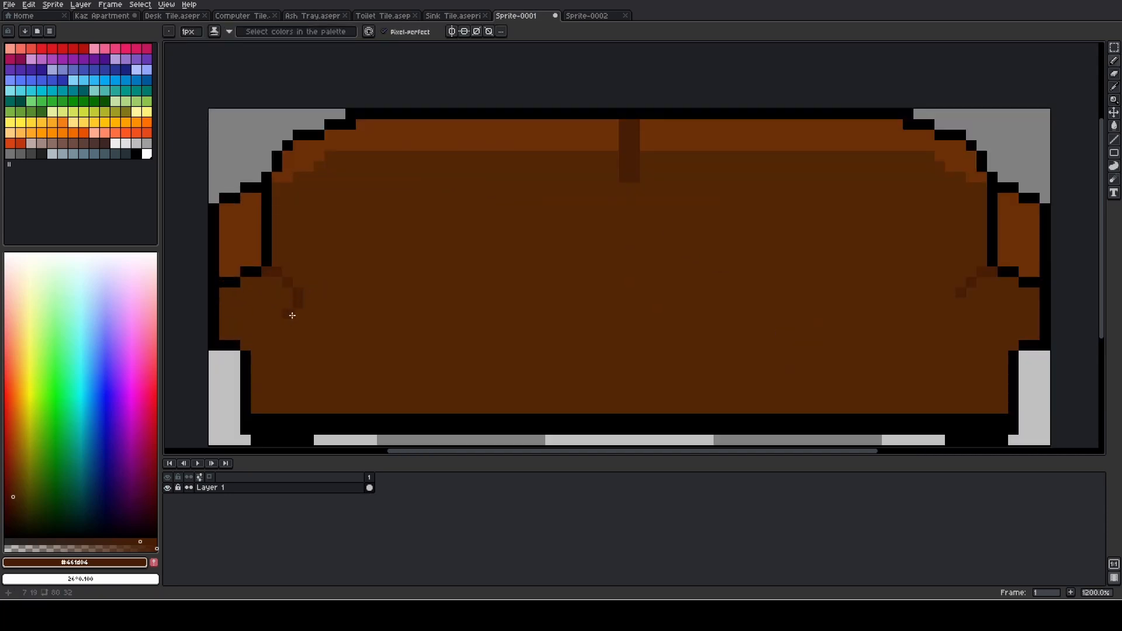
left_click(291, 327)
- Turn on left-right mirror symmetry and repeat the curved armrest crease so it also appears on the right armrest
scroll(497, 325, "down", 2)
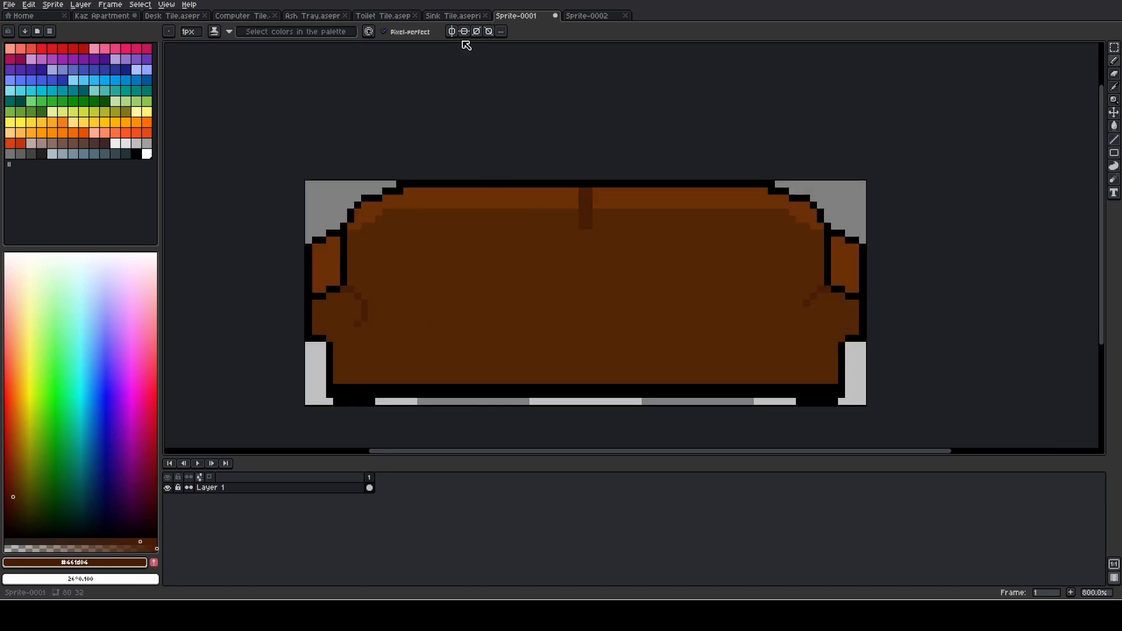
left_click(452, 31)
scroll(369, 301, "up", 5)
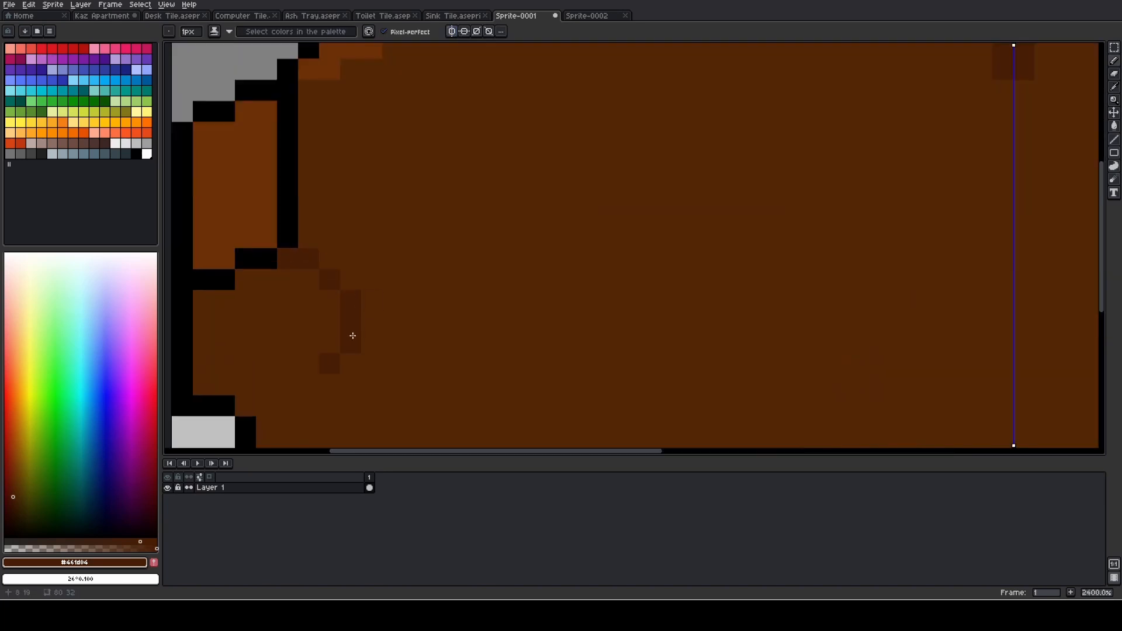
scroll(398, 356, "down", 6)
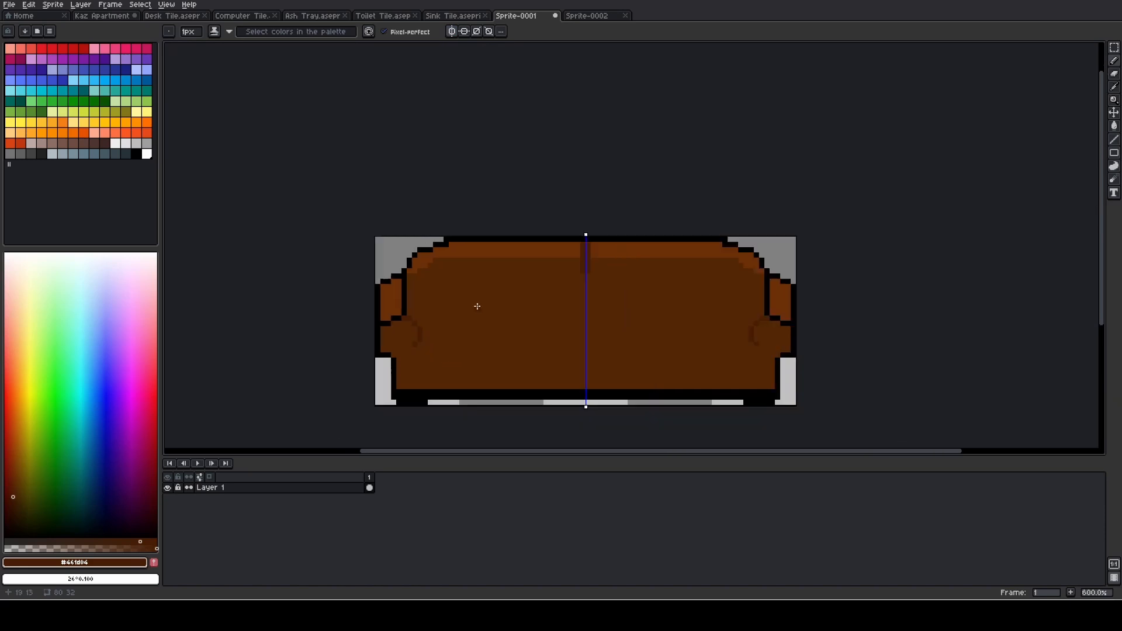
- Copy the entire updated 80 by 32 couch sprite and switch back to the Kaz Apartment scene
scroll(485, 305, "down", 1)
scroll(500, 305, "down", 1)
key("ctrl+a")
key("v")
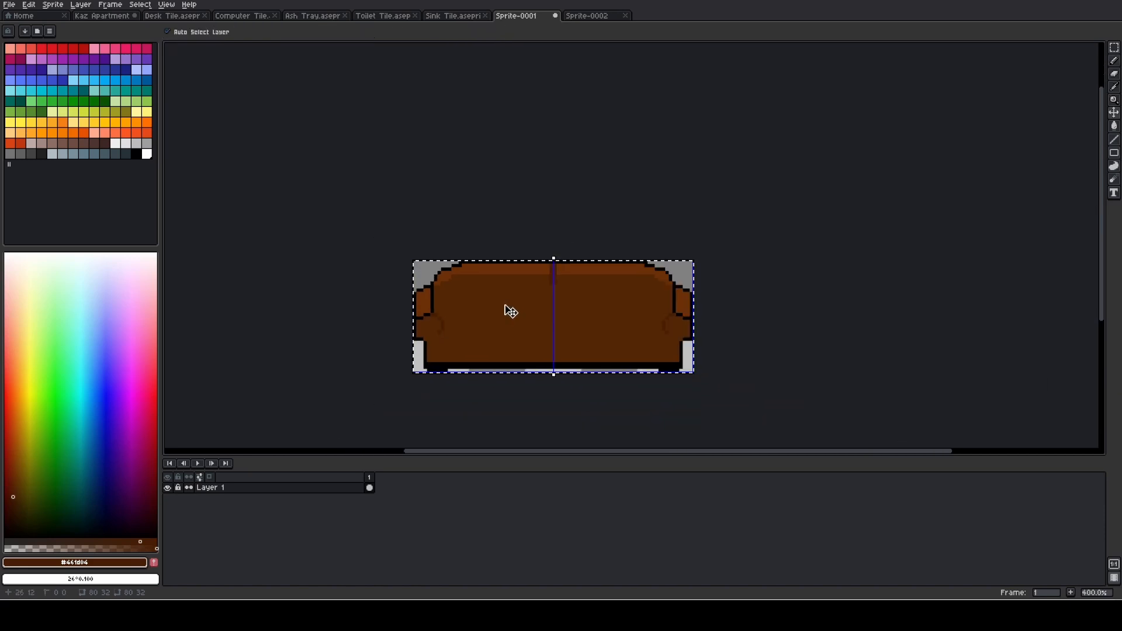
left_click(103, 15)
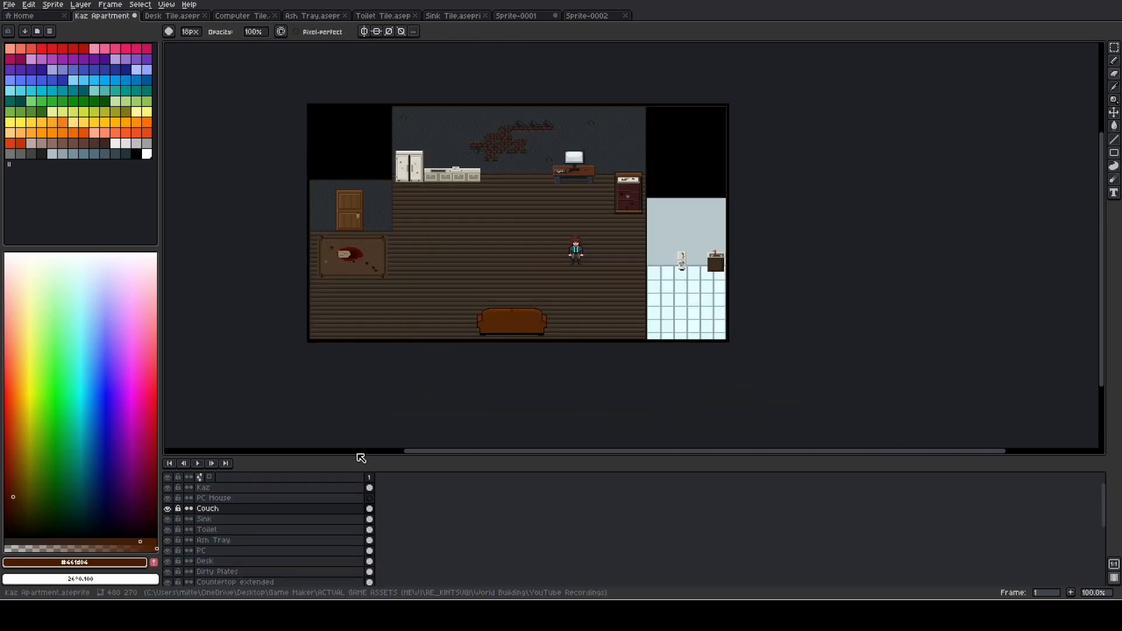
- Erase the previous couch from the Couch layer
scroll(484, 318, "up", 2)
scroll(484, 320, "up", 4)
mouse_move(446, 314)
left_mouse_down()
mouse_move(585, 317)
mouse_move(580, 309)
mouse_move(709, 335)
mouse_move(596, 359)
mouse_move(373, 366)
left_mouse_up()
- Paste the updated couch onto the Couch layer and place it near the middle of the living room's lower wall
key("ctrl+v")
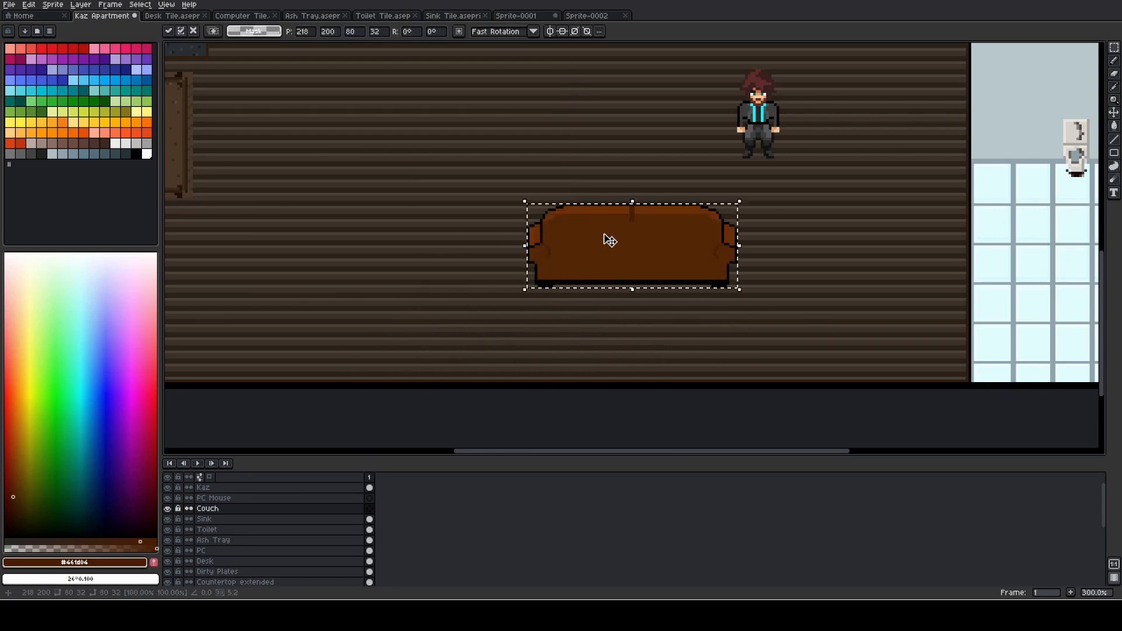
left_click_drag(605, 235, 529, 301)
scroll(700, 316, "down", 2)
left_click_drag(765, 320, 625, 313)
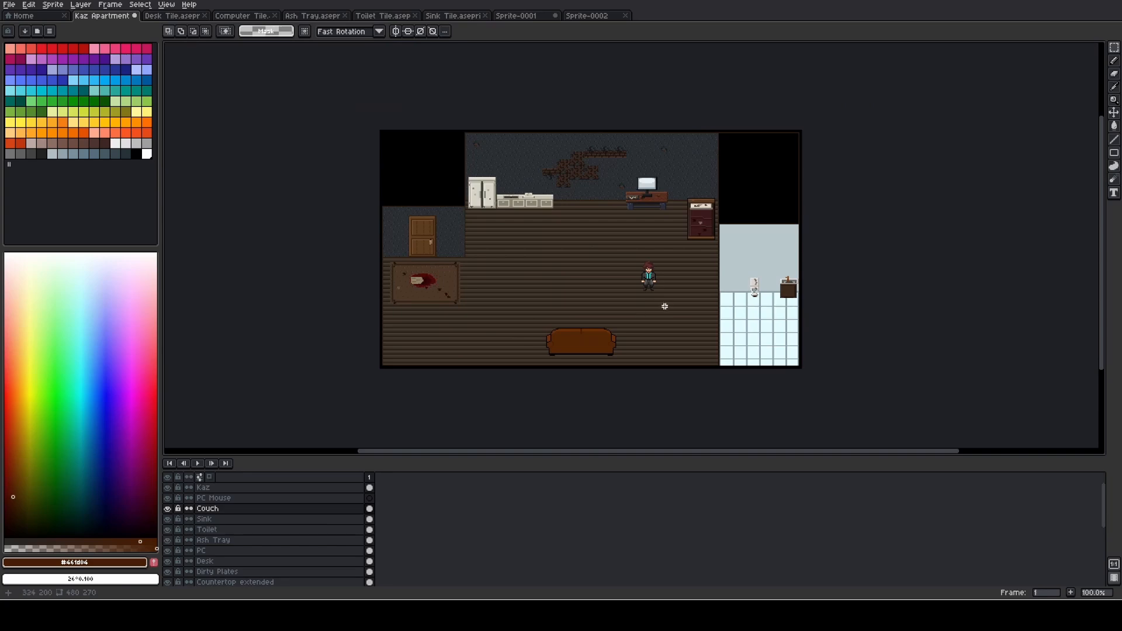
- Select the Kaz layer and move the character left so he stands directly behind the couch
scroll(669, 295, "up", 3)
key("v")
left_click(269, 488)
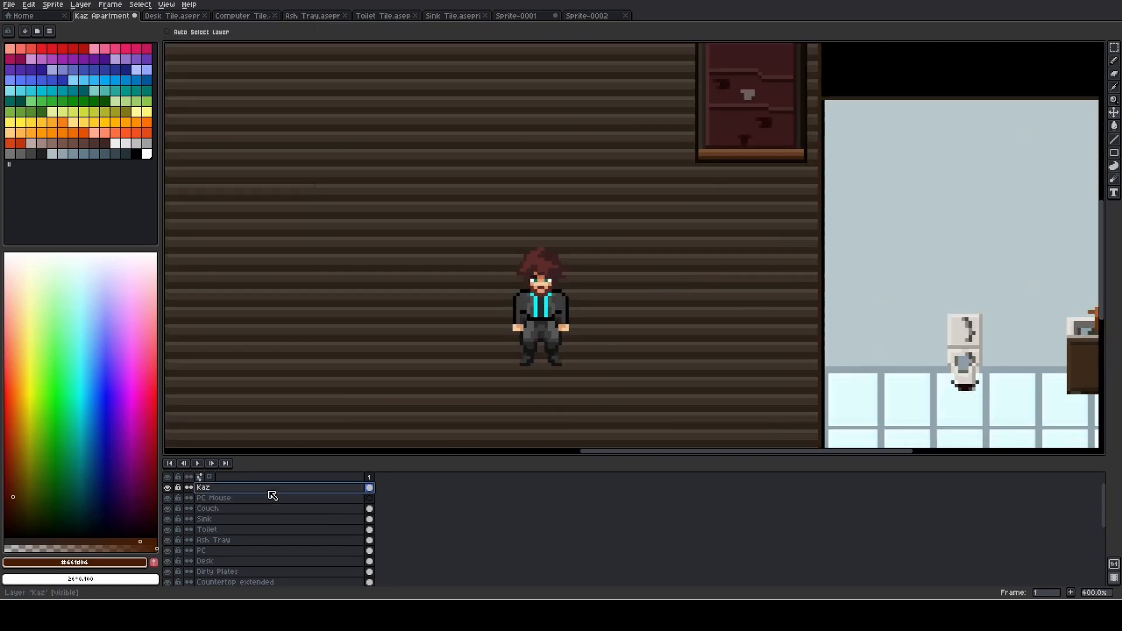
left_click_drag(556, 284, 327, 326)
scroll(419, 339, "down", 2)
scroll(484, 258, "up", 1)
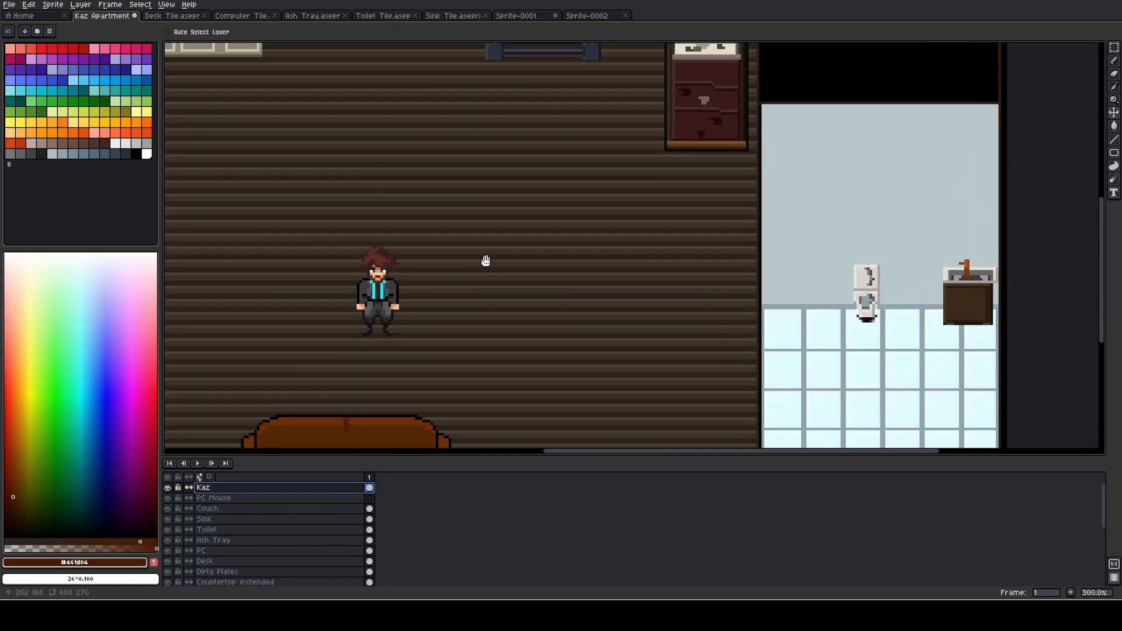
left_click_drag(500, 252, 543, 150)
scroll(490, 255, "up", 1)
scroll(543, 150, "down", 1)
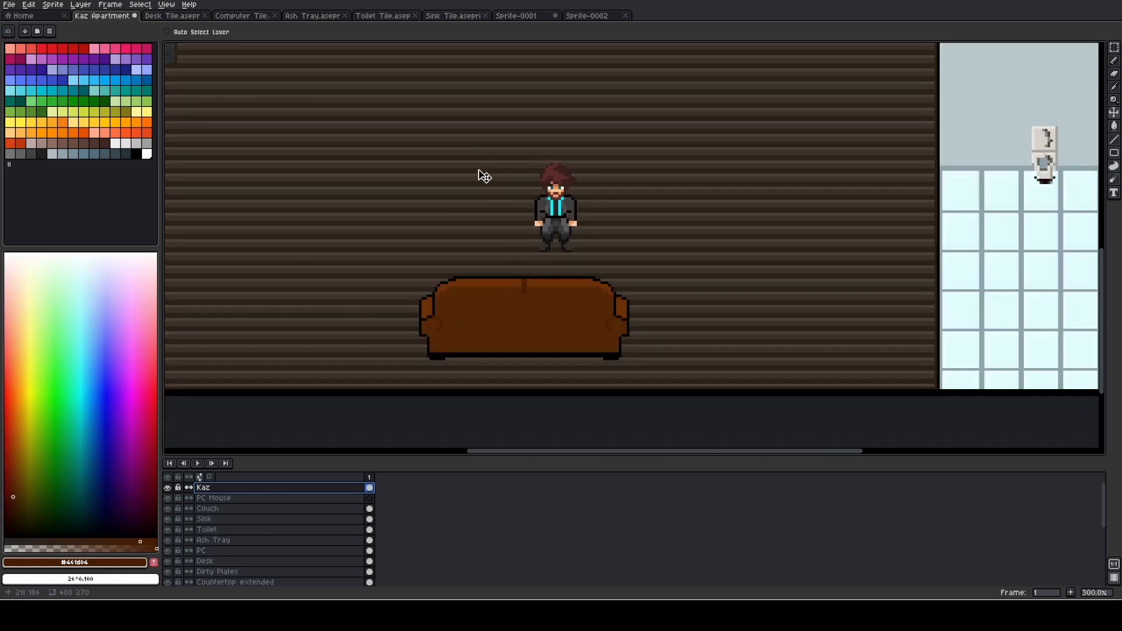
- Move Kaz up and slightly right onto the open floor behind the couch, and check the room's proportions
left_click_drag(556, 208, 599, 136)
scroll(599, 137, "down", 1)
scroll(679, 183, "down", 1)
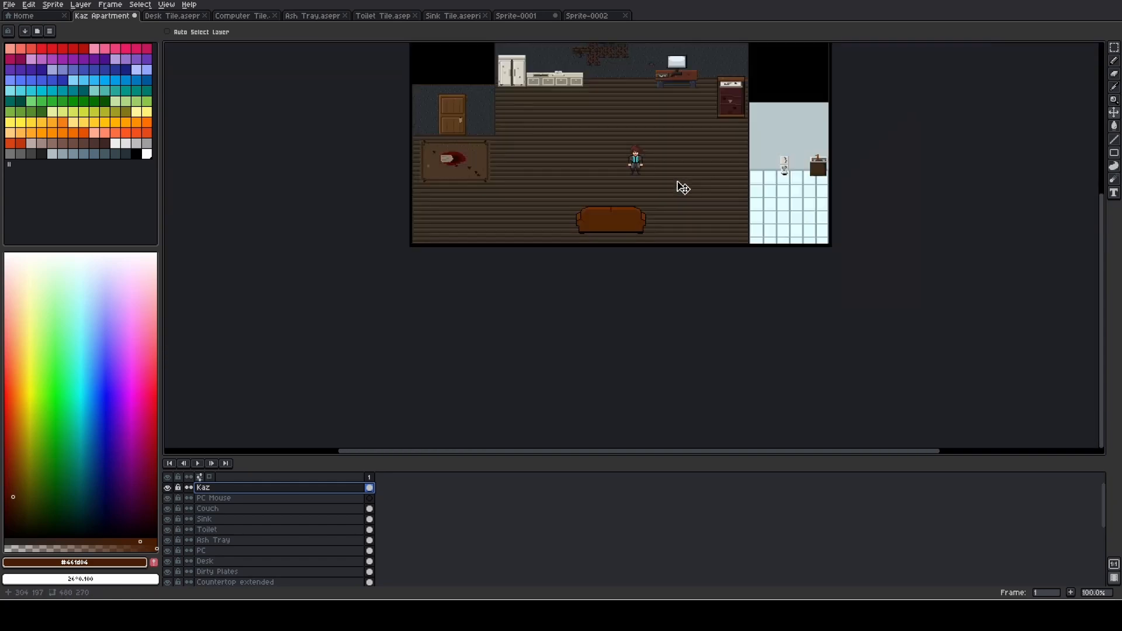
left_click_drag(679, 184, 678, 278)
scroll(624, 270, "up", 1)
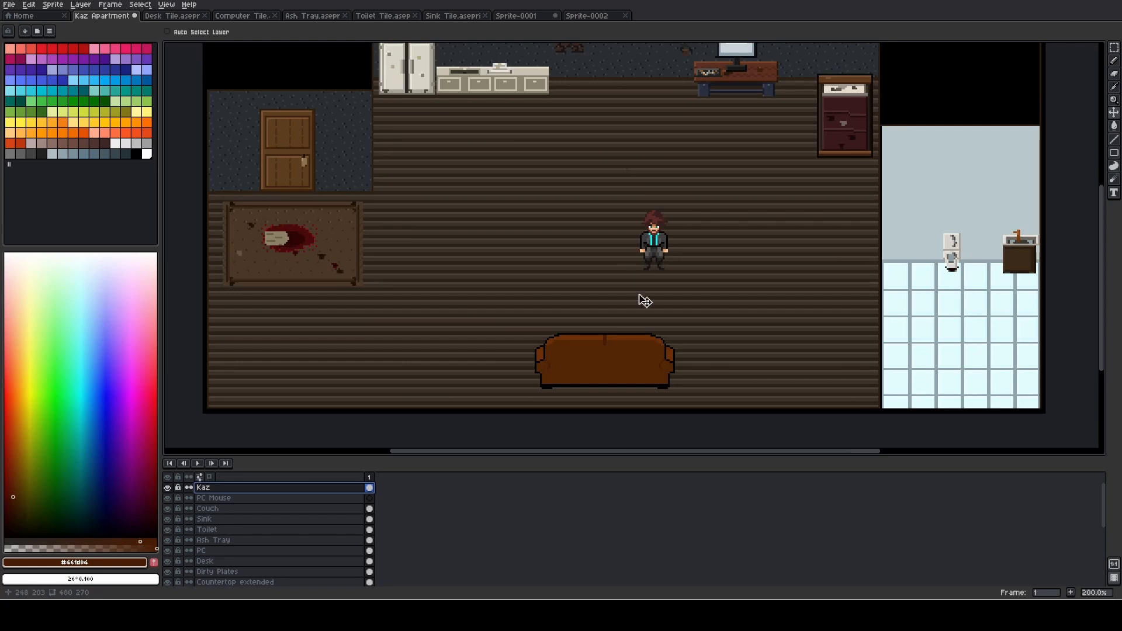
scroll(408, 235, "down", 1)
scroll(405, 236, "up", 1)
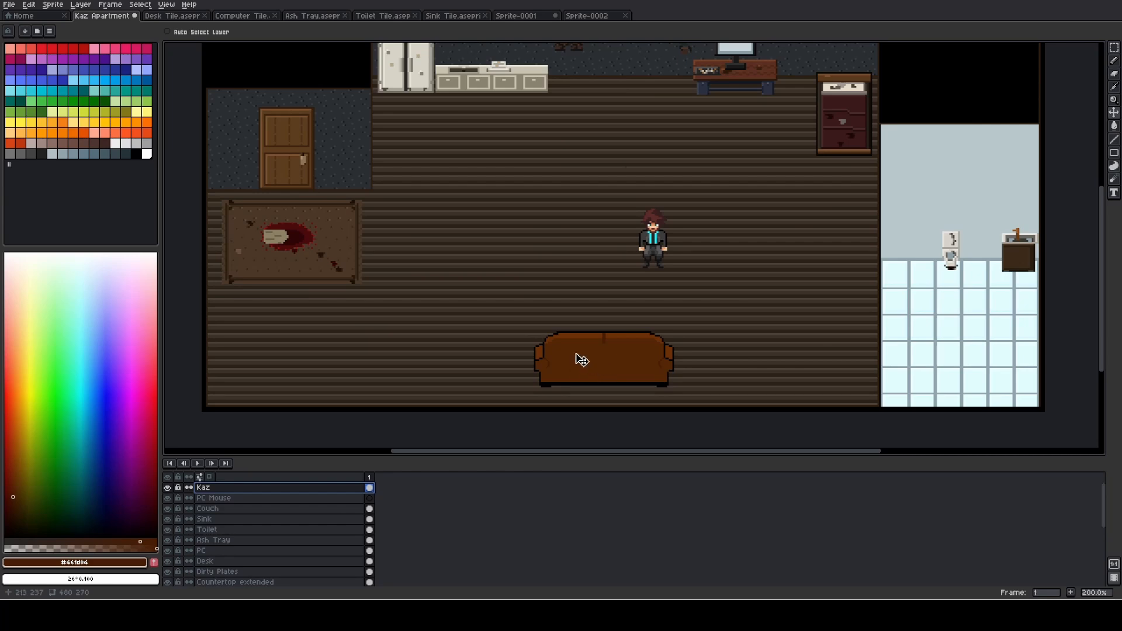
- Fill the entire 16 by 16 Sprite-0002 canvas with the light grey palette colour #9e9e9e
left_click(585, 16)
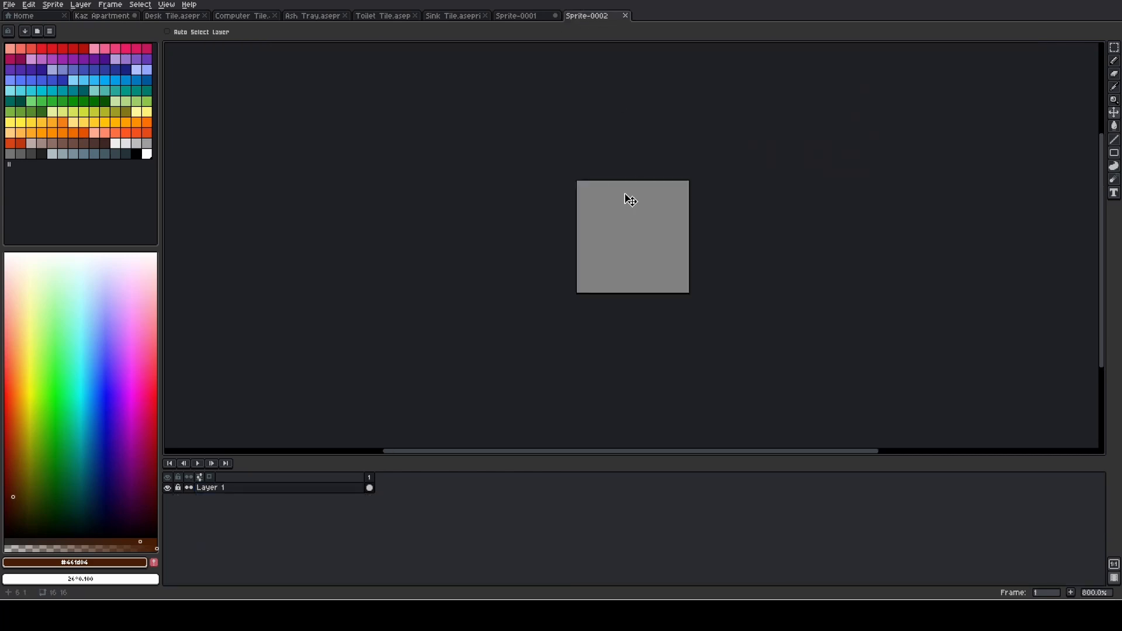
left_click(126, 154)
left_click(147, 143)
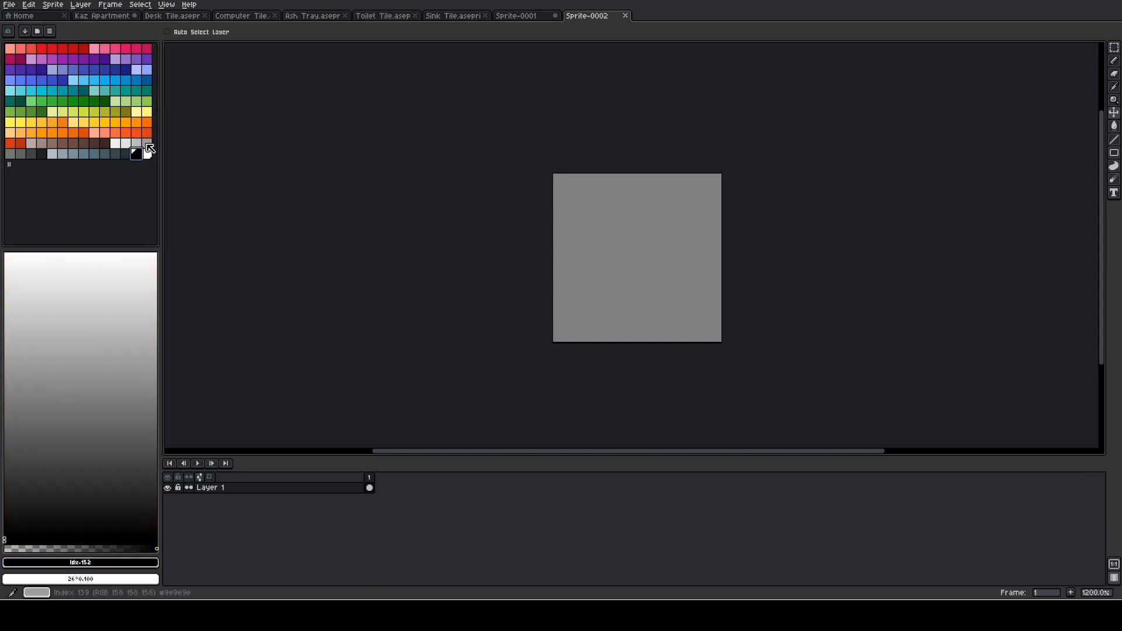
scroll(546, 243, "up", 1)
key("b")
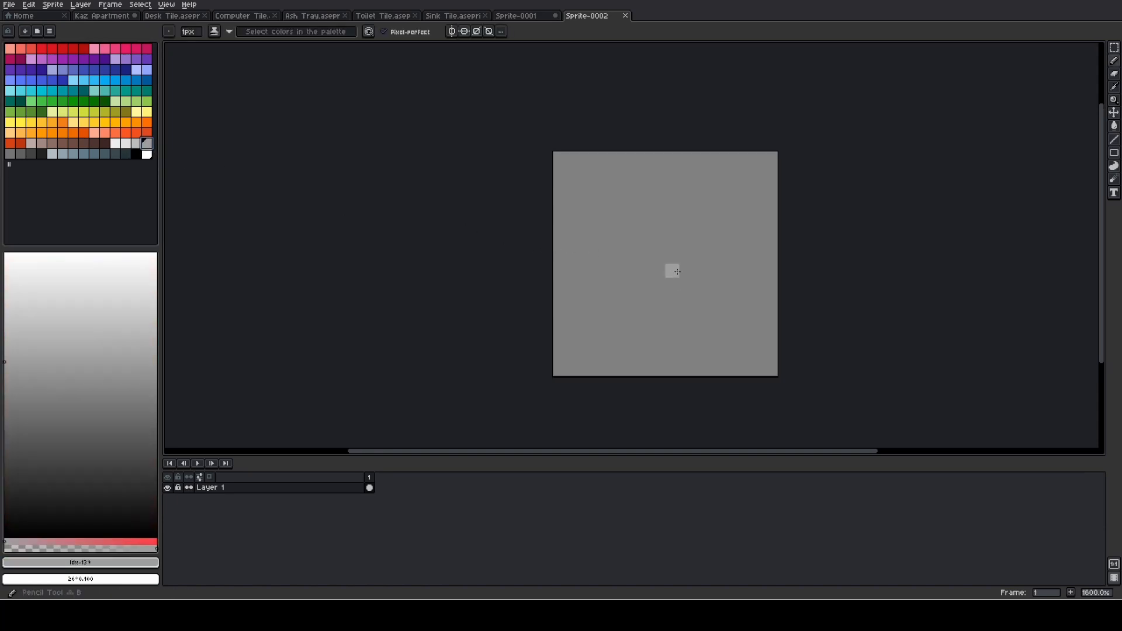
mouse_move(659, 275)
left_mouse_down()
mouse_move(534, 251)
mouse_move(524, 260)
left_mouse_up()
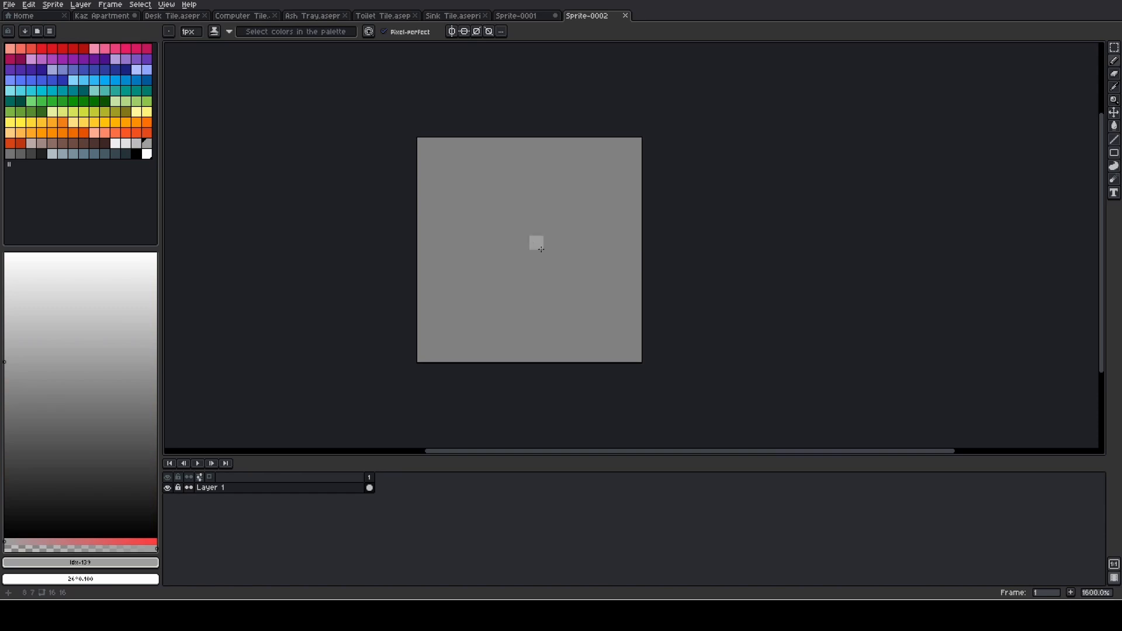
key("g")
left_click(534, 244)
- Copy the whole 16 by 16 grey tile and switch to the Kaz Apartment scene
key("ctrl+a")
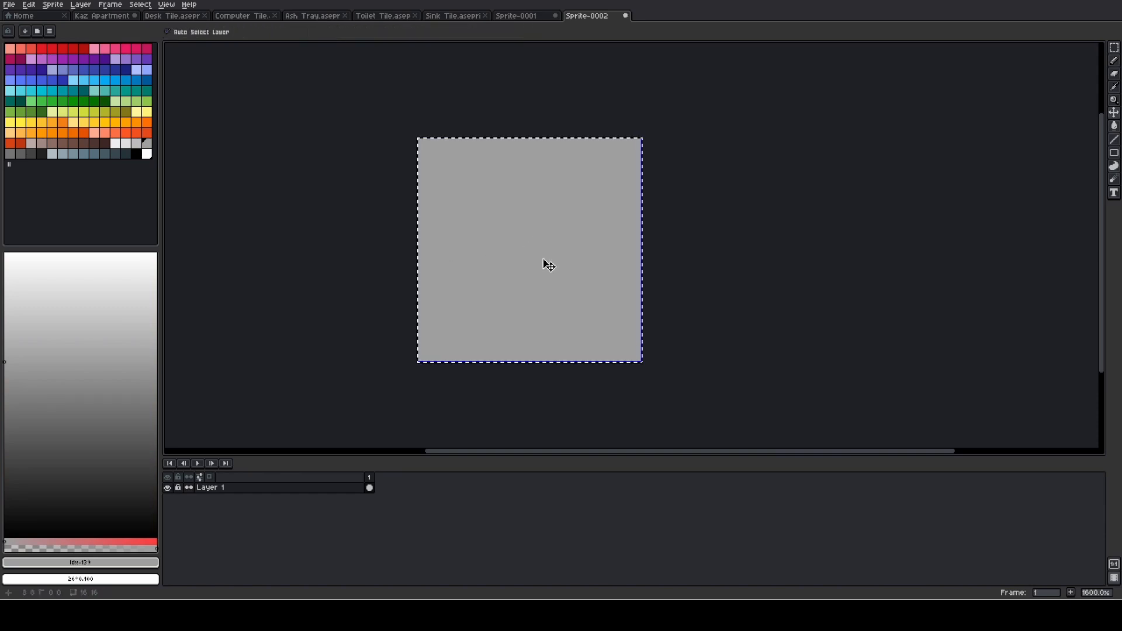
left_click(102, 16)
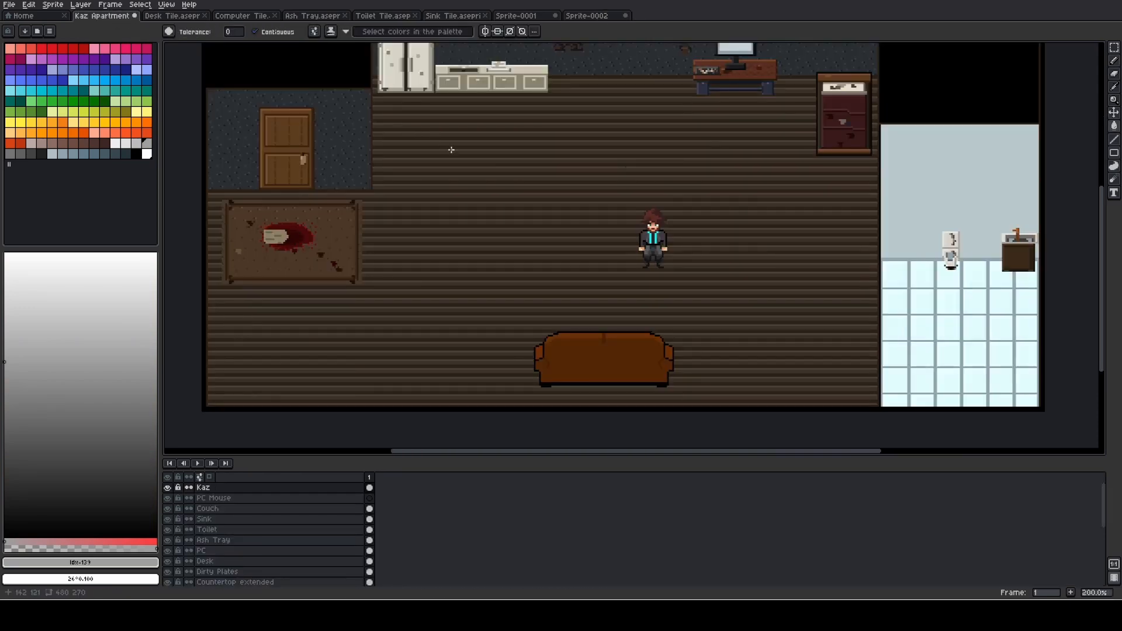
- Paste the grey tile on the PC Mouse layer and move it over the right end of the computer desk
scroll(477, 270, "up", 3)
scroll(477, 271, "up", 2)
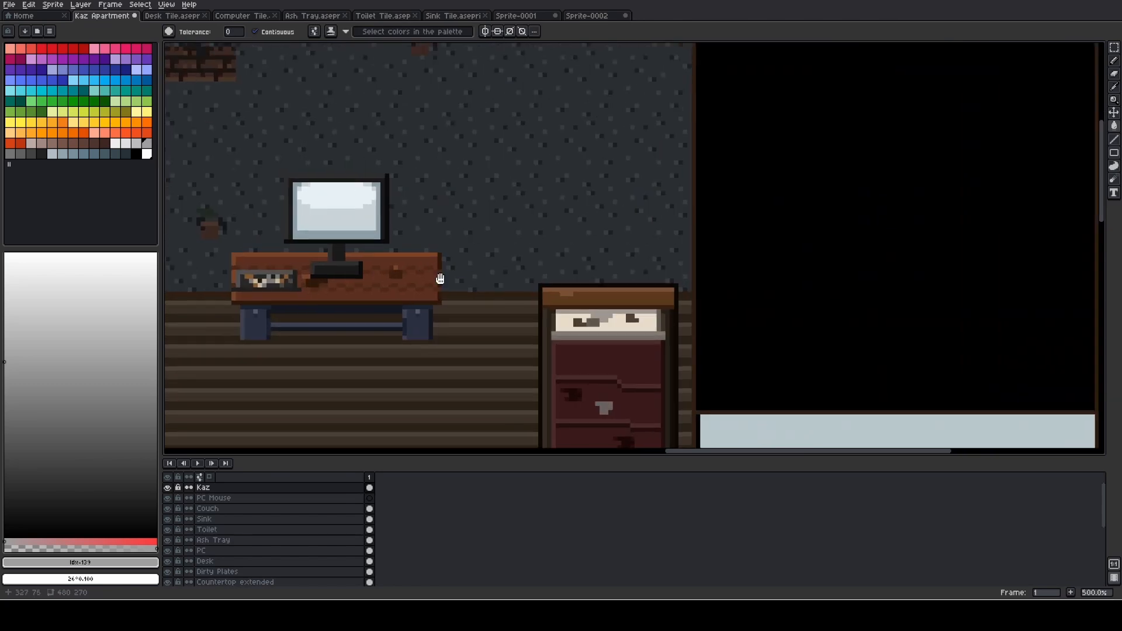
left_click(291, 498)
key("ctrl+v")
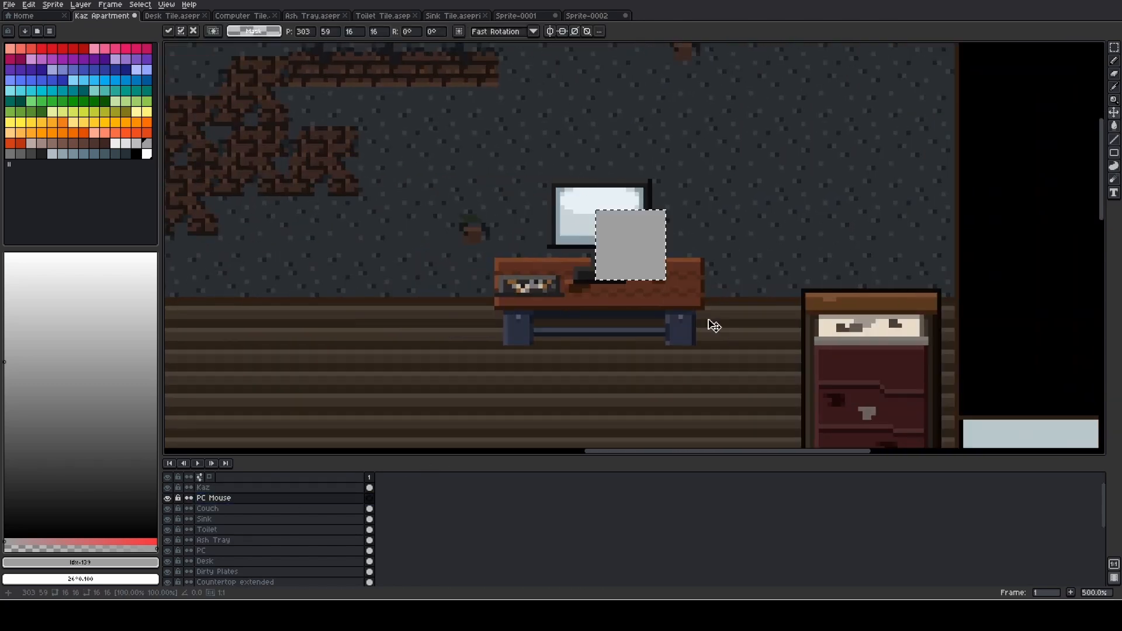
left_click_drag(651, 258, 705, 294)
scroll(702, 297, "up", 2)
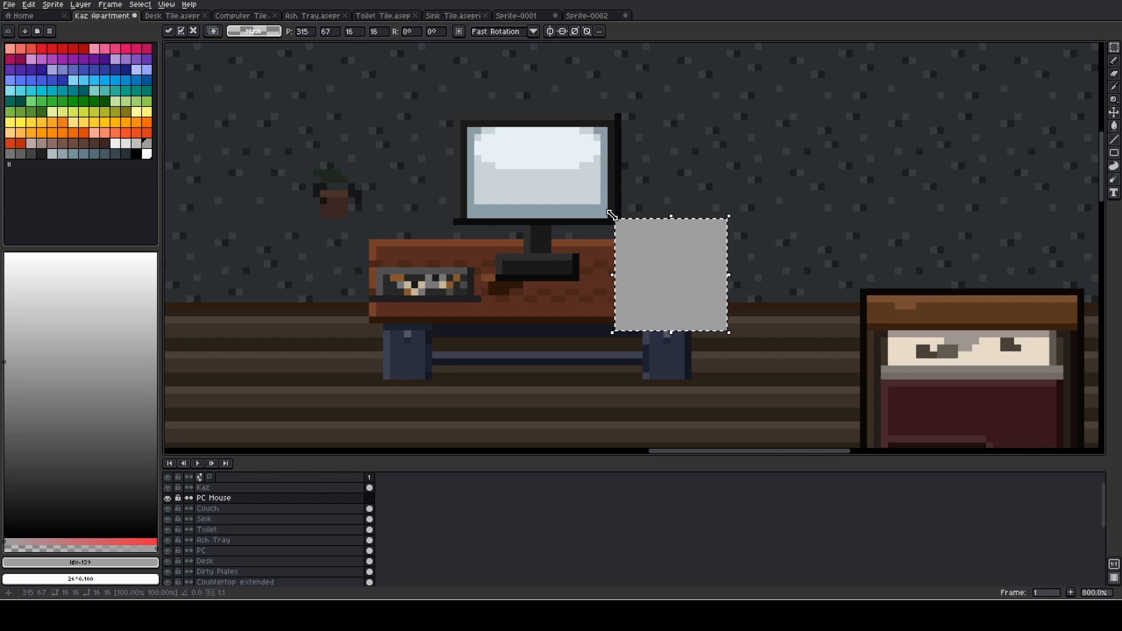
- Shrink the pasted grey tile to 5 by 5 pixels on the desk and measure it with a marquee selection
left_click_drag(611, 215, 662, 297)
left_click(737, 305)
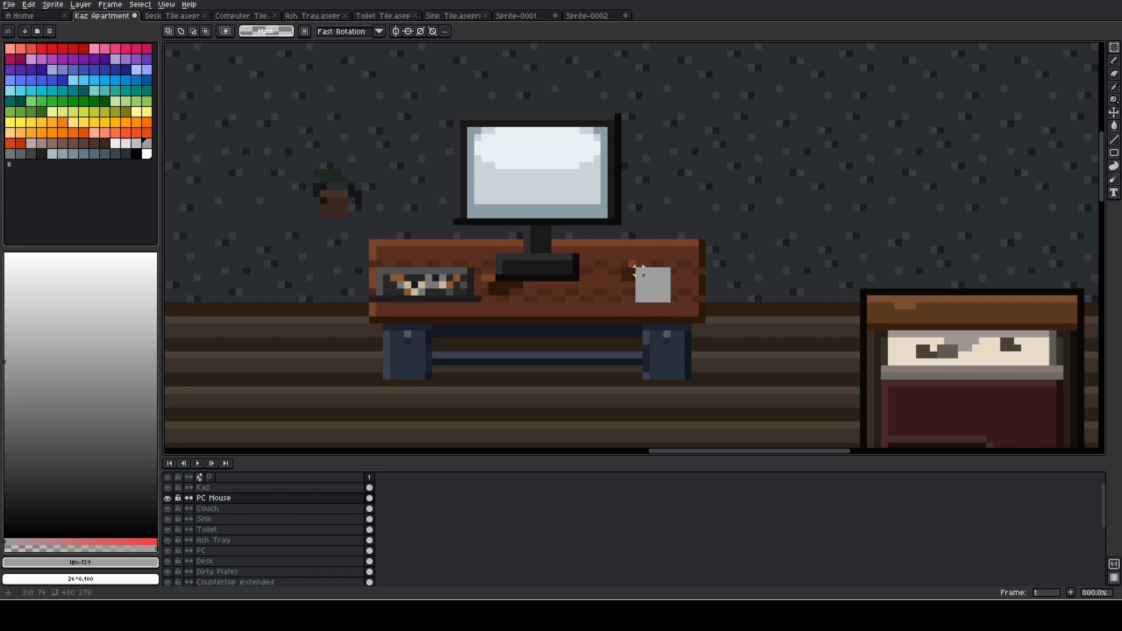
left_click_drag(638, 271, 659, 291)
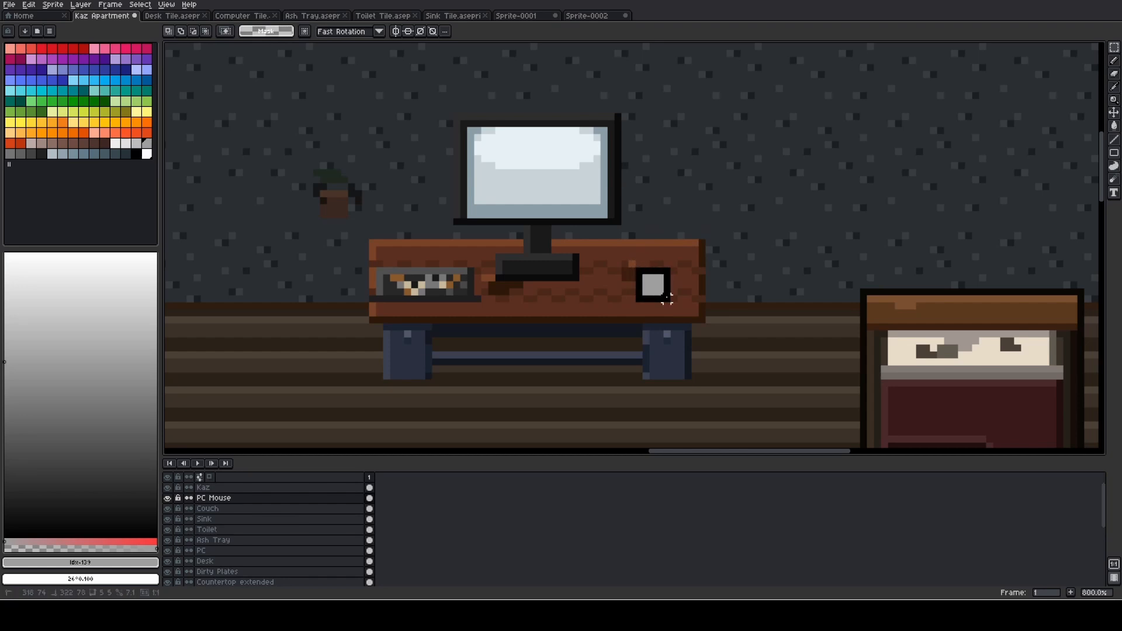
left_click_drag(667, 298, 673, 304)
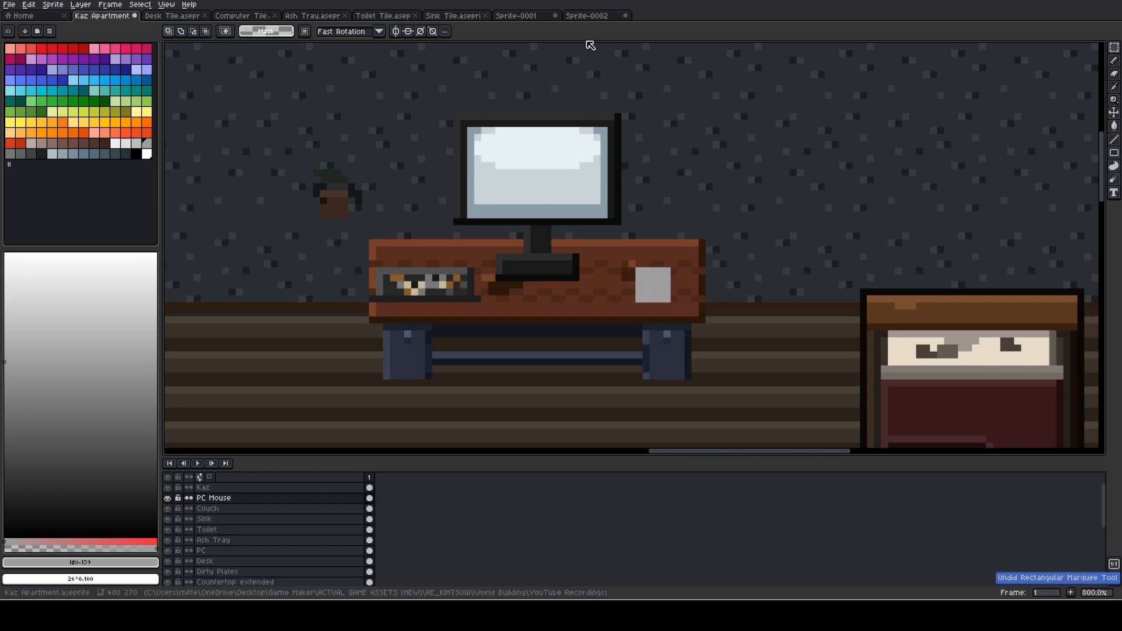
- Resize Sprite-0002 to 5 by 5 pixels
left_click(587, 16)
left_click(53, 4)
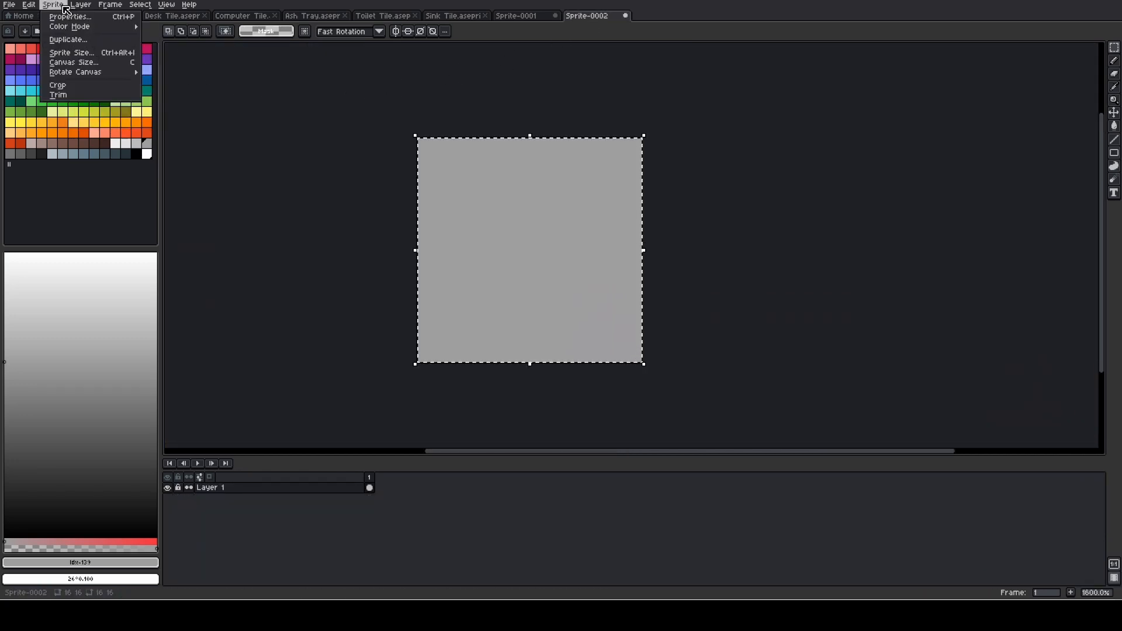
left_click(76, 58)
type("5")
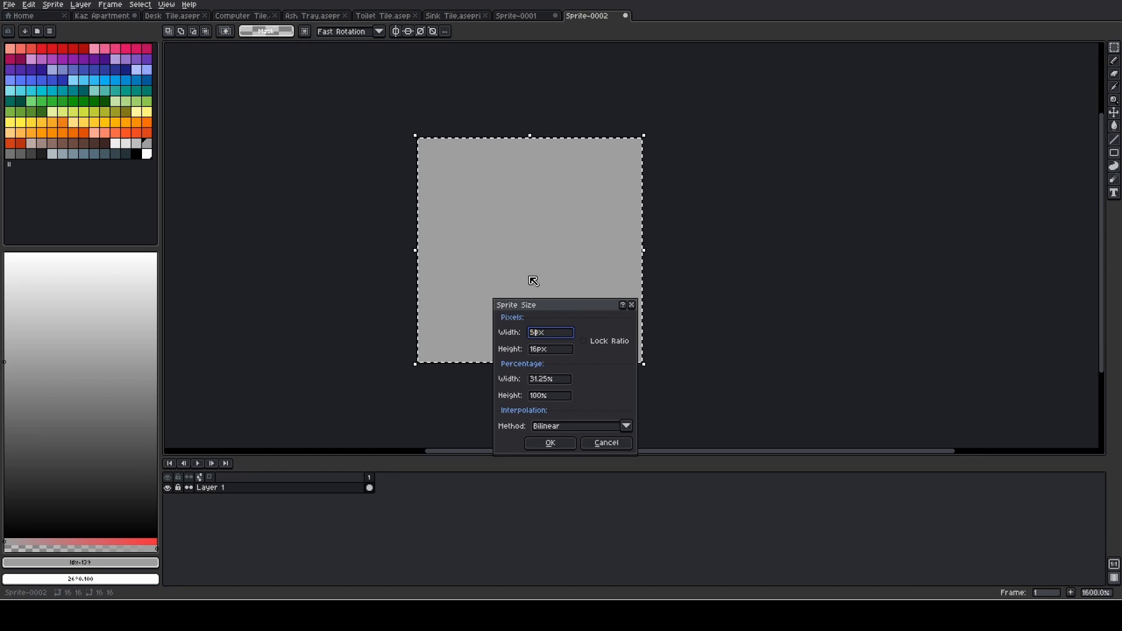
key("Tab")
type("5")
key("Return")
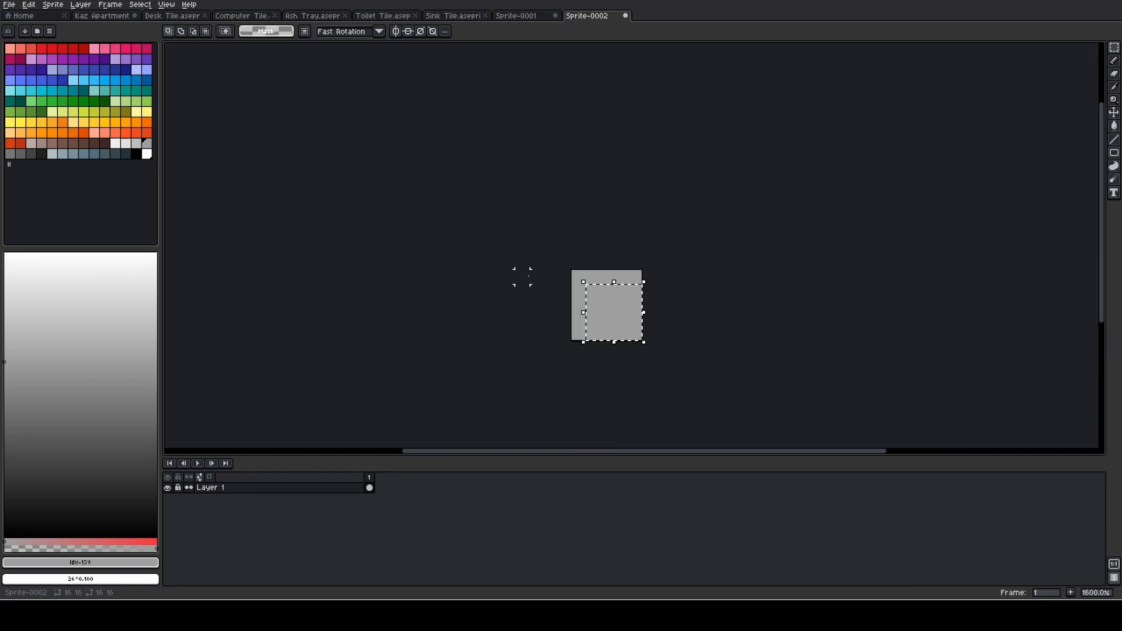
- Paint the tile dark blue-grey with the 1 px Pencil, leaving the two upper corner pixels light grey
scroll(599, 292, "up", 5)
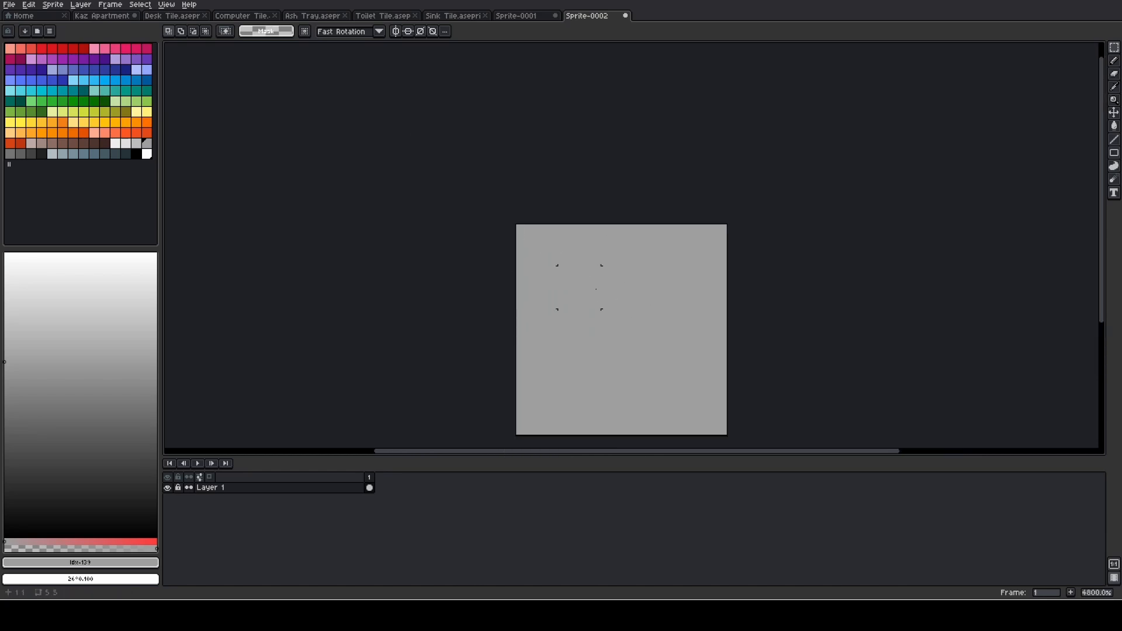
left_click_drag(569, 262, 465, 213)
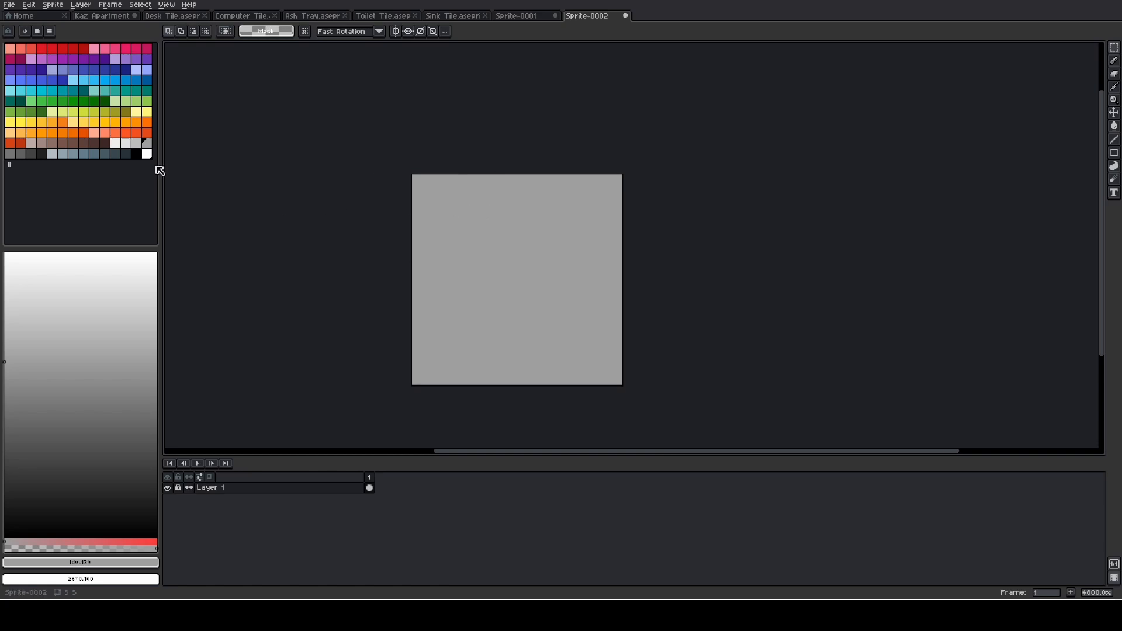
left_click(106, 156)
scroll(421, 220, "up", 1)
key("b")
scroll(508, 244, "down", 1)
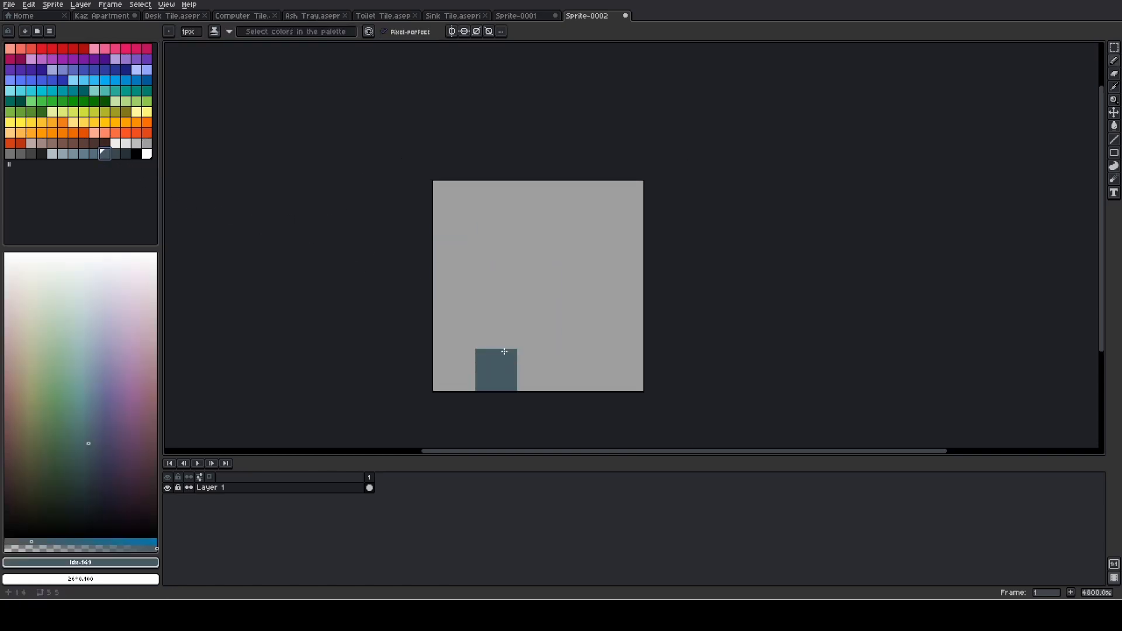
mouse_move(468, 368)
left_mouse_down()
mouse_move(626, 377)
mouse_move(466, 347)
mouse_move(488, 249)
mouse_move(469, 251)
mouse_move(508, 218)
mouse_move(584, 206)
mouse_move(605, 242)
mouse_move(619, 328)
mouse_move(563, 323)
mouse_move(544, 292)
mouse_move(574, 258)
mouse_move(539, 293)
mouse_move(564, 258)
mouse_move(545, 250)
mouse_move(620, 330)
mouse_move(485, 324)
left_mouse_up()
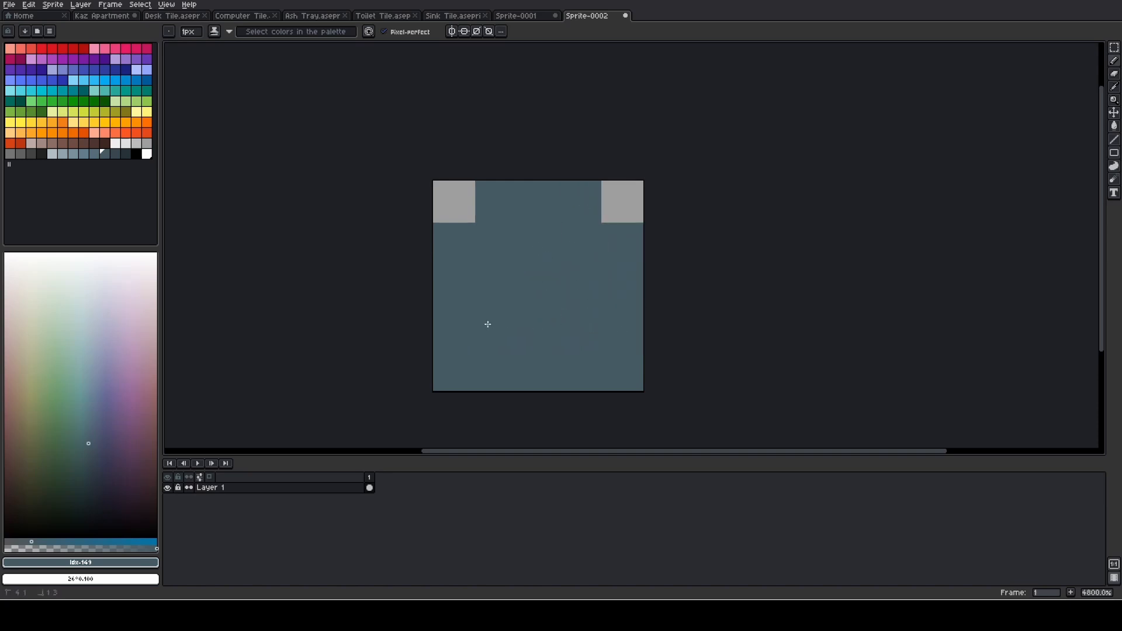
- Paint the mouse's lower-left pixels in a lighter blue-grey and its central column in a darker one, three pixels high
scroll(564, 304, "down", 2)
scroll(564, 304, "up", 1)
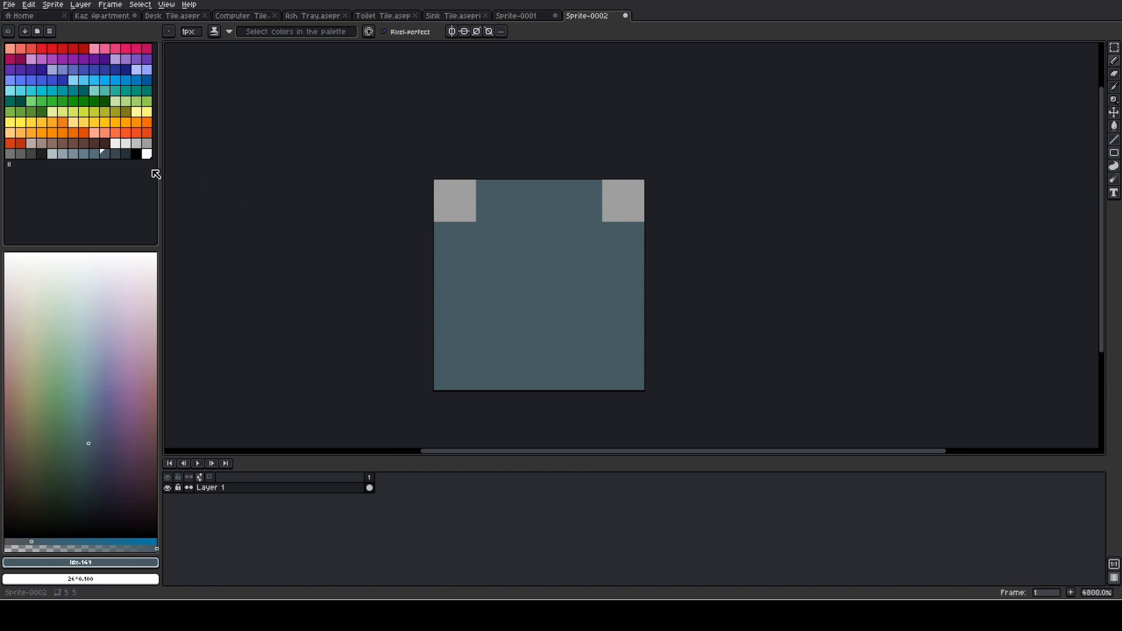
left_click(94, 154)
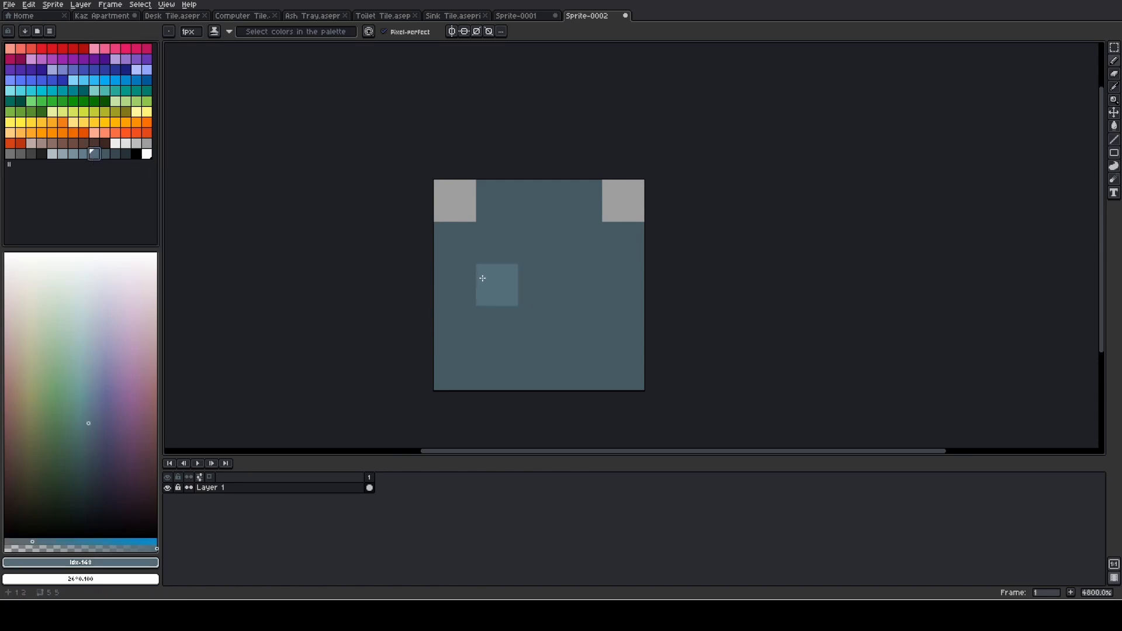
mouse_move(483, 278)
left_mouse_down()
mouse_move(478, 408)
mouse_move(463, 310)
mouse_move(461, 396)
mouse_move(532, 347)
left_mouse_up()
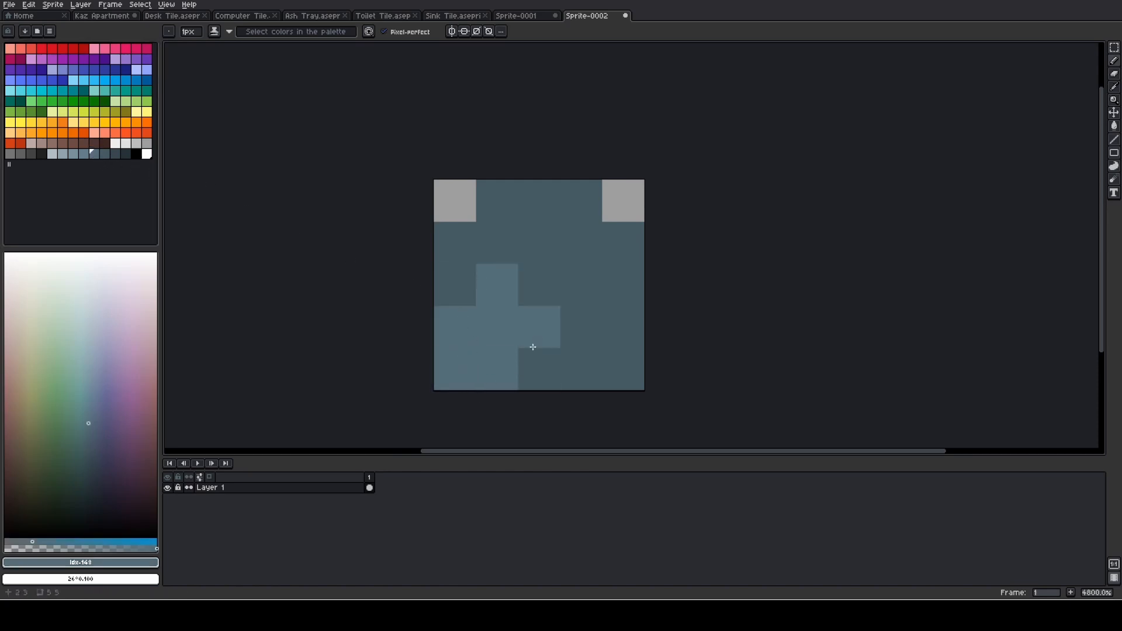
left_click(115, 154)
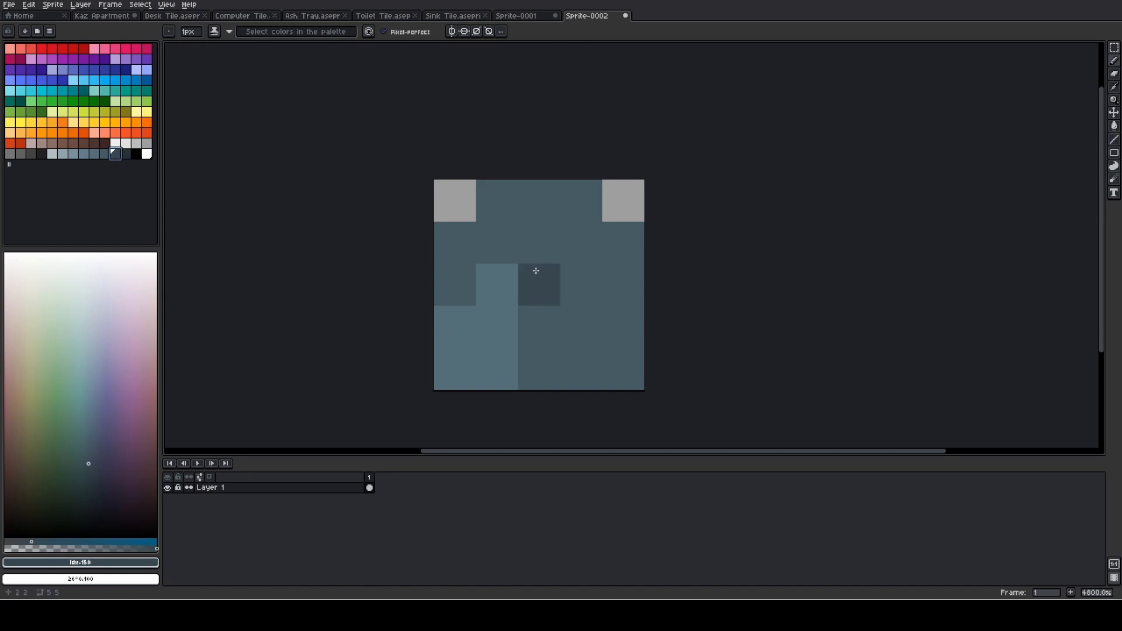
left_click_drag(536, 280, 536, 387)
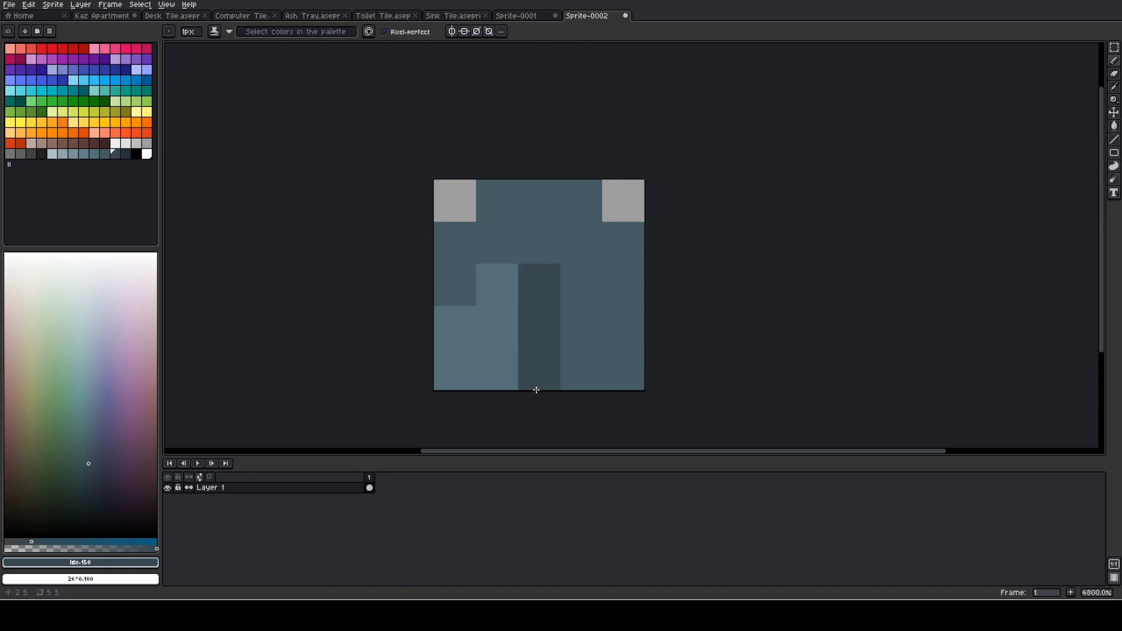
- Paint the mouse's lower-right pixels in the lightest blue-grey of the design
left_click(106, 153)
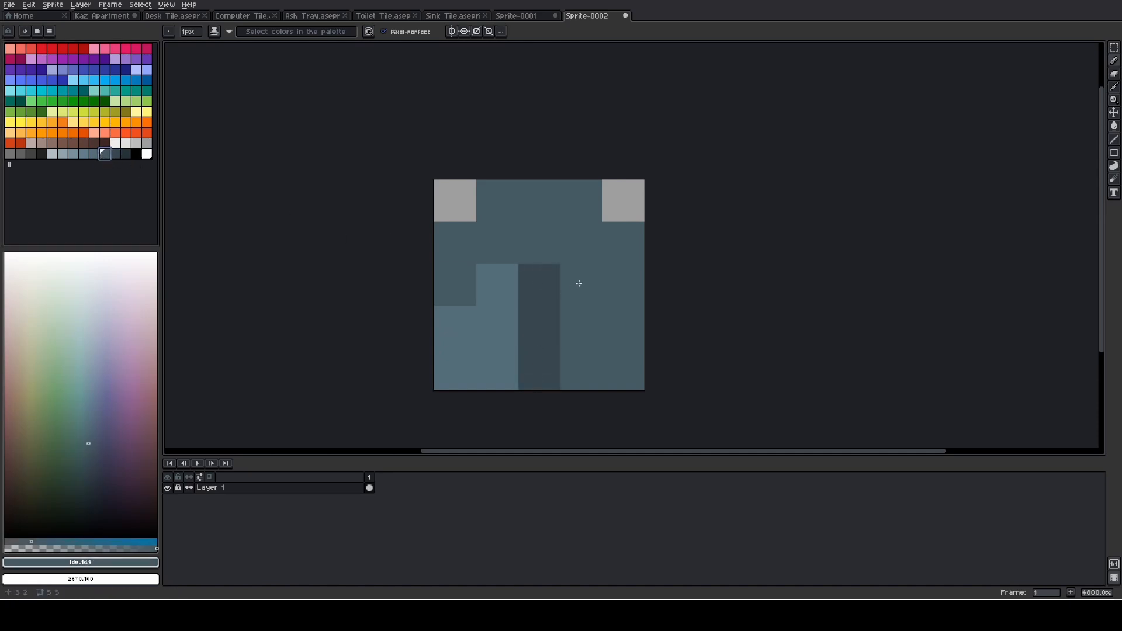
left_click(84, 153)
left_click_drag(574, 286, 576, 421)
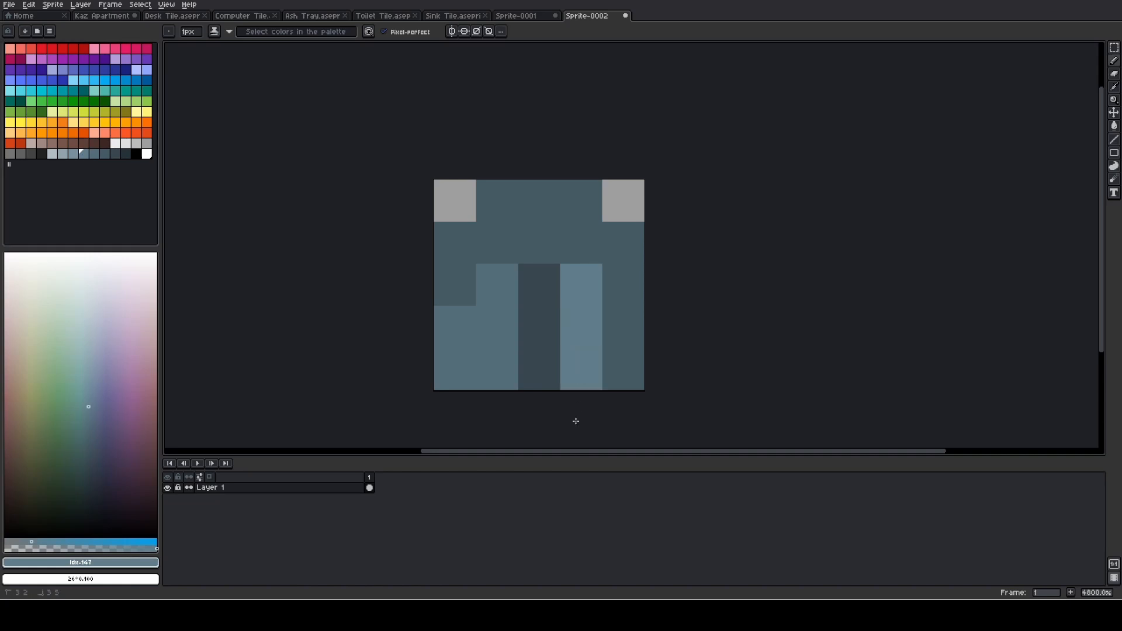
left_click_drag(609, 329, 603, 392)
scroll(563, 311, "down", 2)
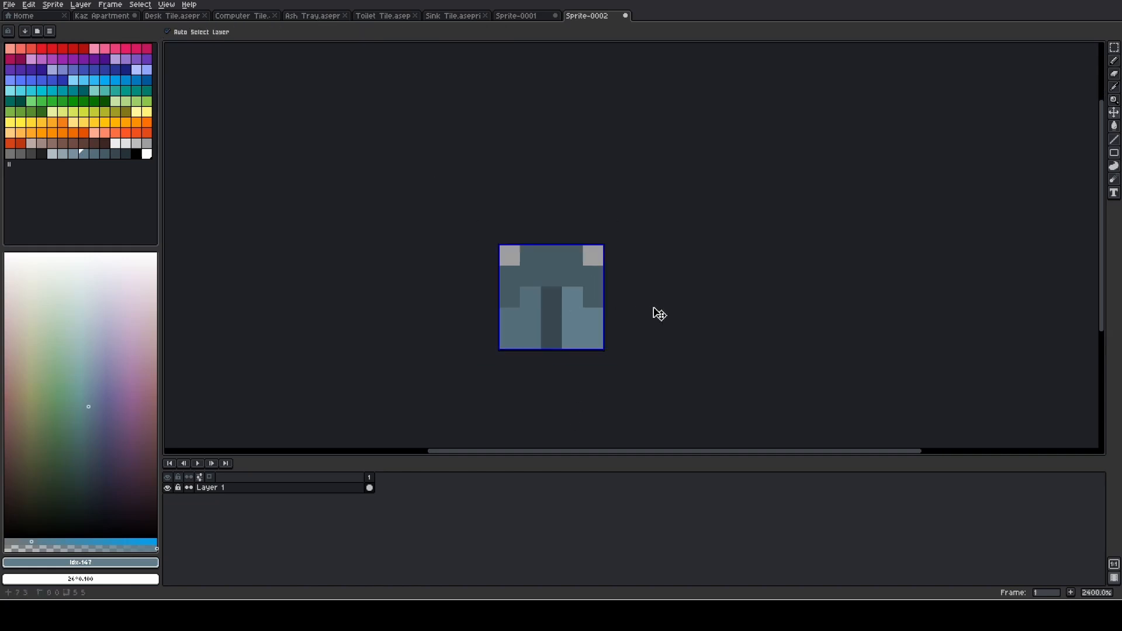
- Try the 5 by 5 mouse sprite over the grey block on the Kaz Apartment desk, check its proportions, and undo the placement
left_click(105, 16)
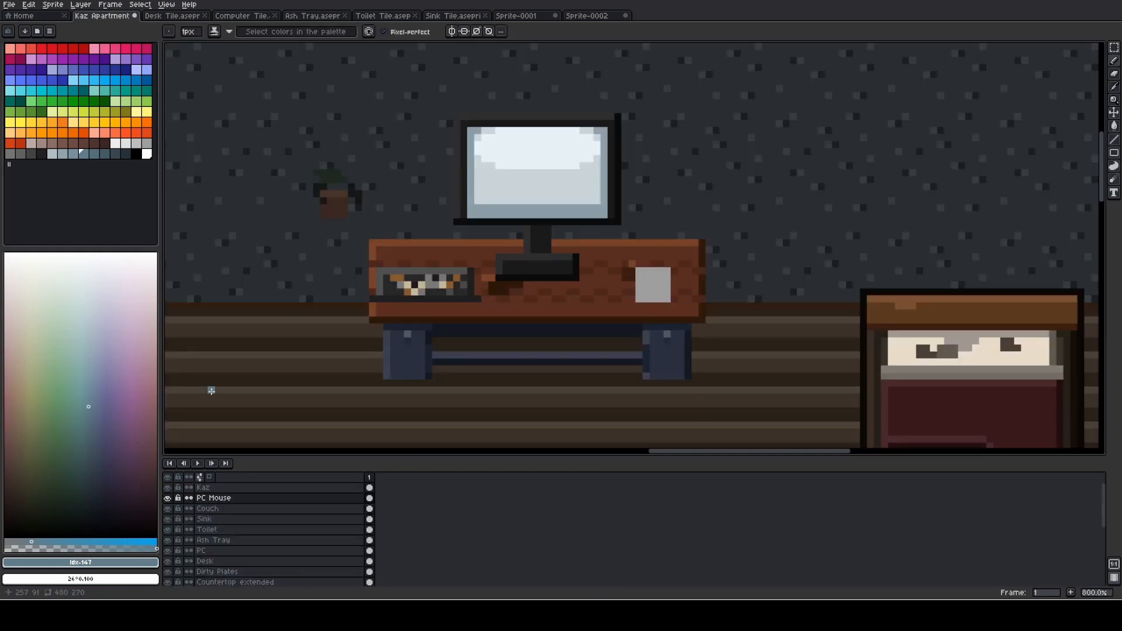
key("ctrl+v")
left_click_drag(649, 264, 660, 297)
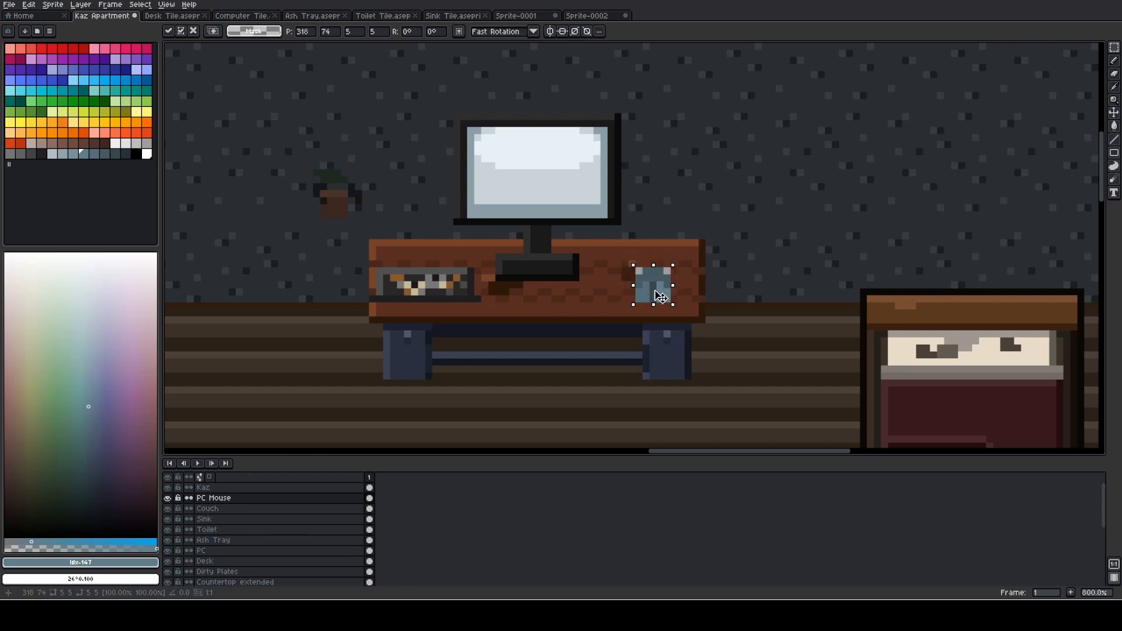
key("Return")
scroll(730, 285, "down", 6)
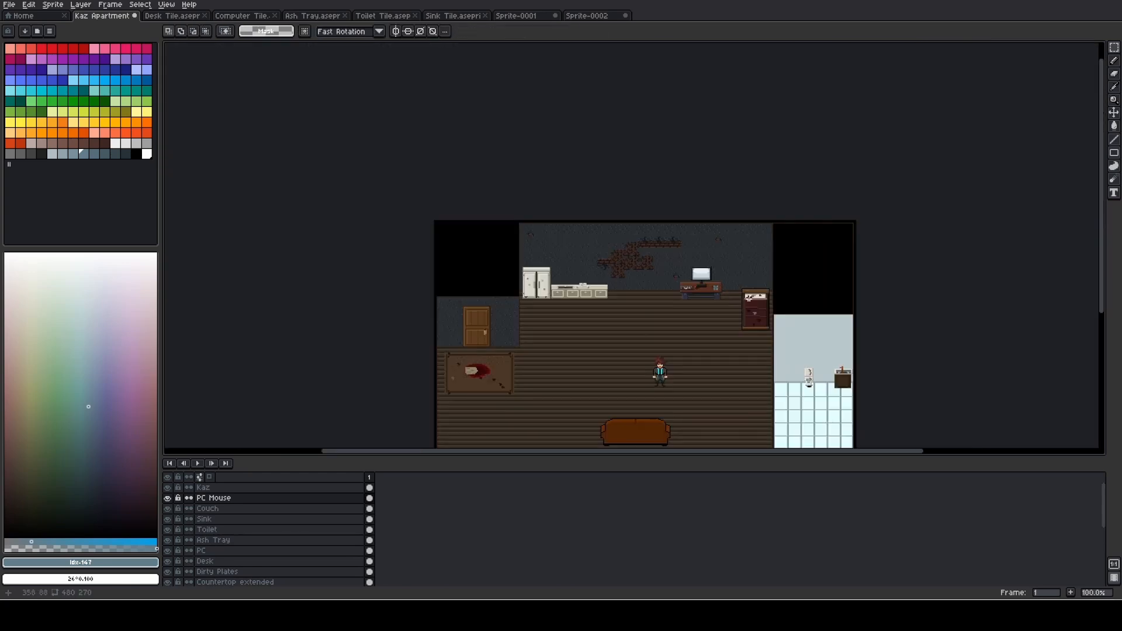
scroll(750, 295, "up", 5)
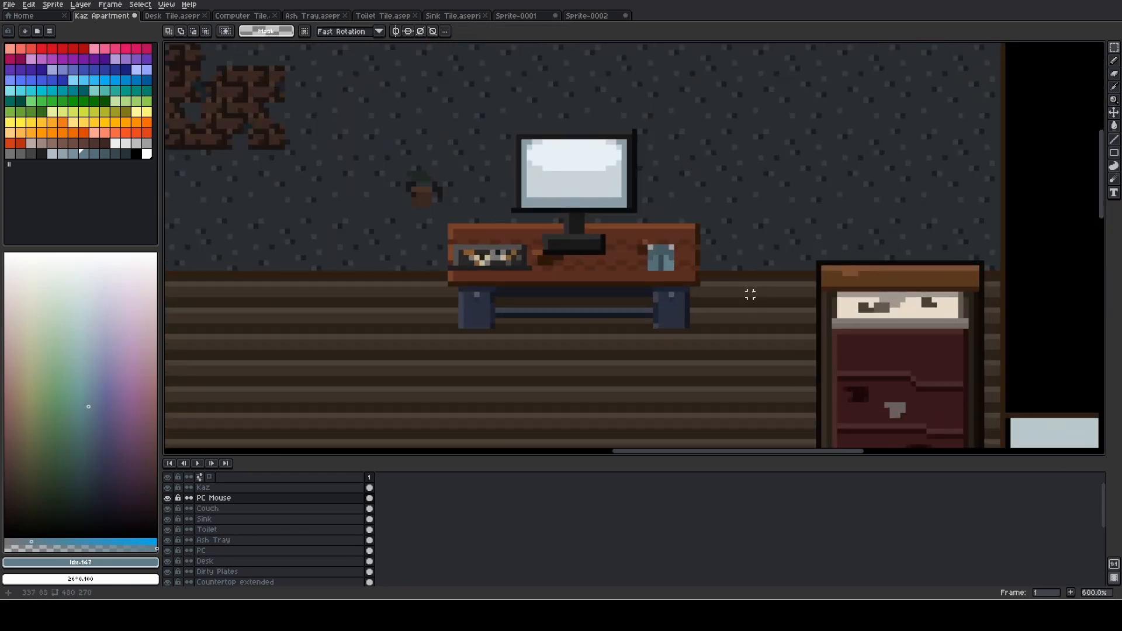
key("ctrl+z")
key("ctrl+z")
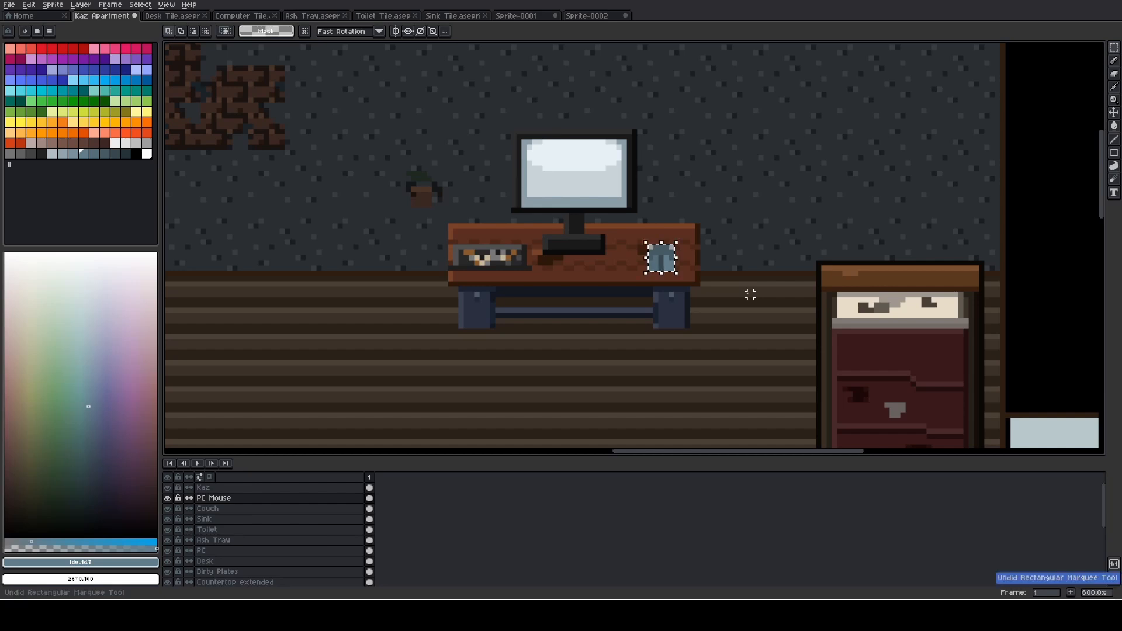
- Resize the mouse sprite in Sprite-0002 to 4 by 4 pixels and clear the selection
left_click(574, 18)
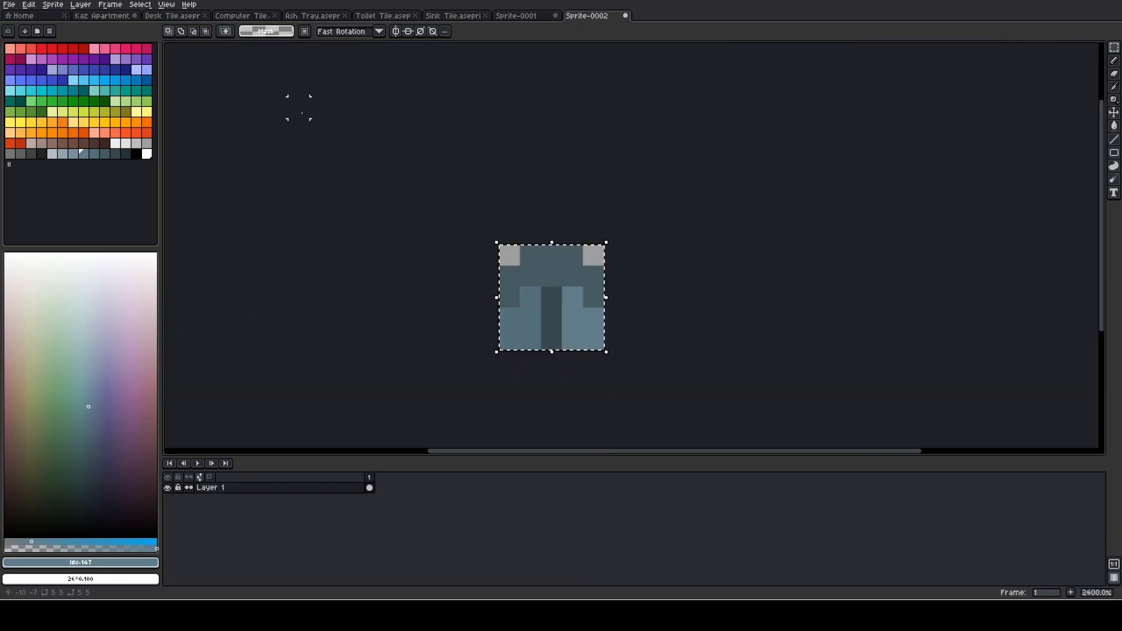
left_click(53, 4)
left_click(67, 53)
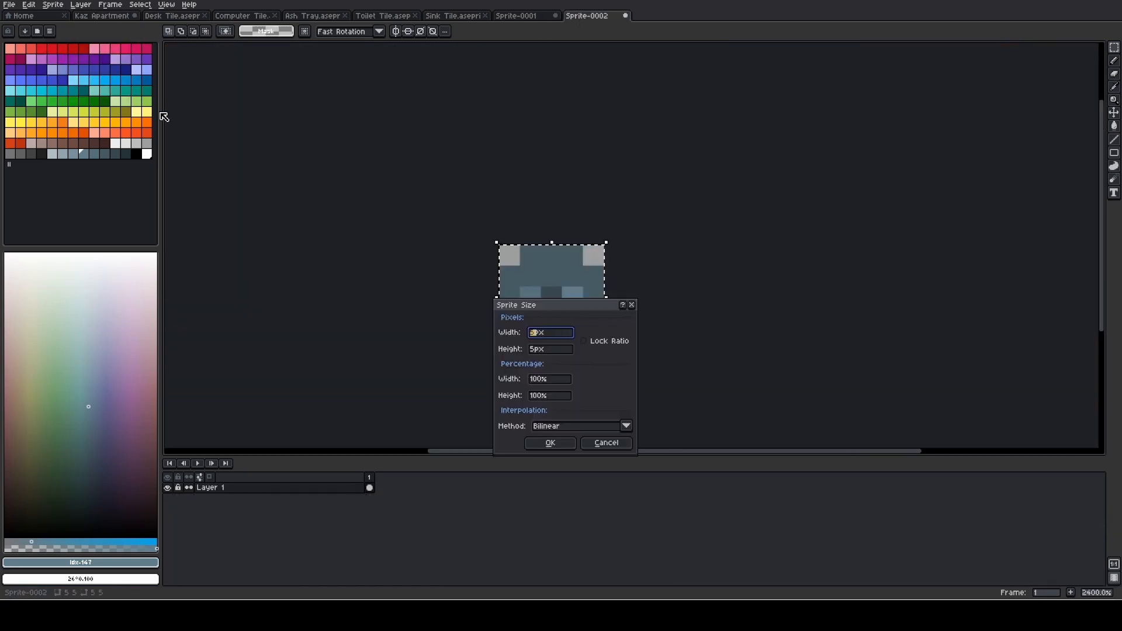
key("Tab")
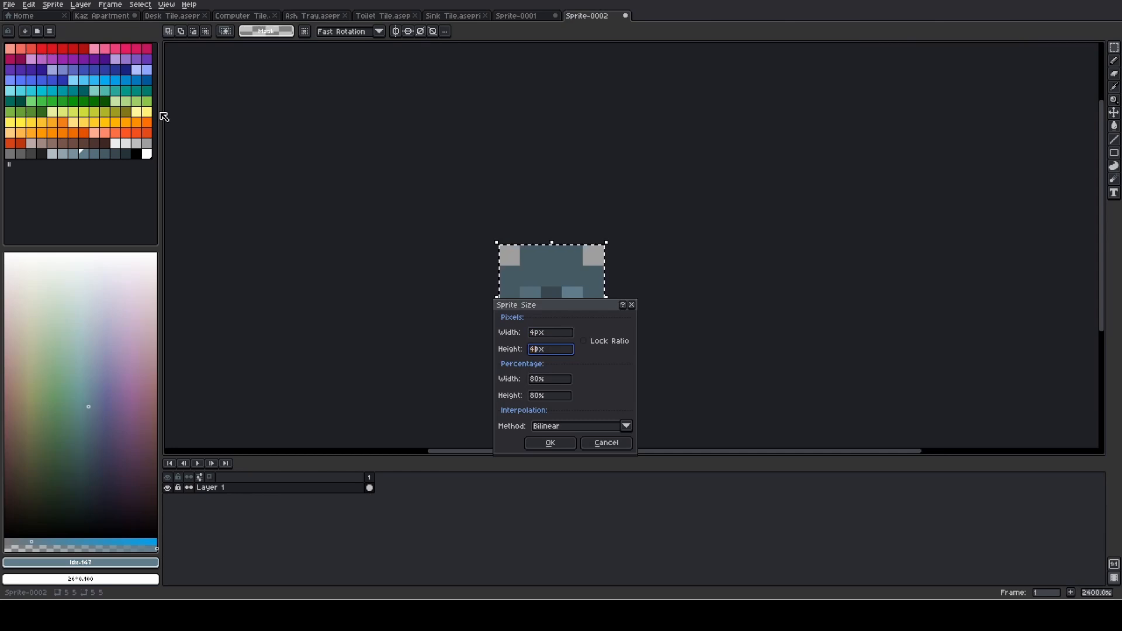
key("Return")
left_click(613, 279)
- Erase the two grey upper corner pixels of the mouse sprite with a 1 px eraser
scroll(597, 291, "up", 1)
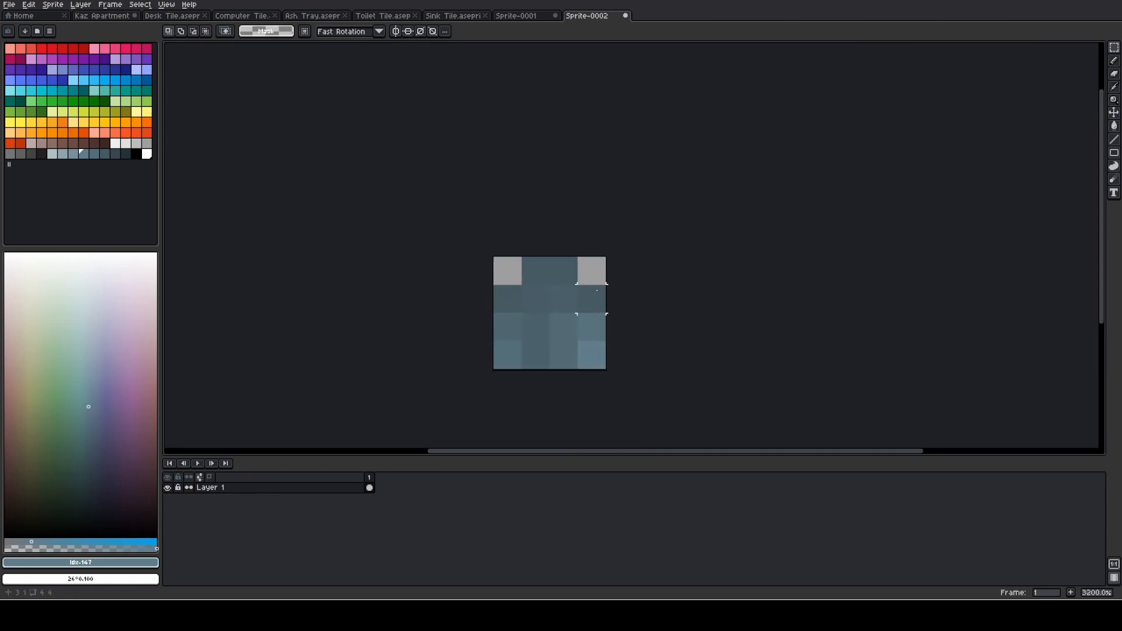
scroll(597, 290, "up", 1)
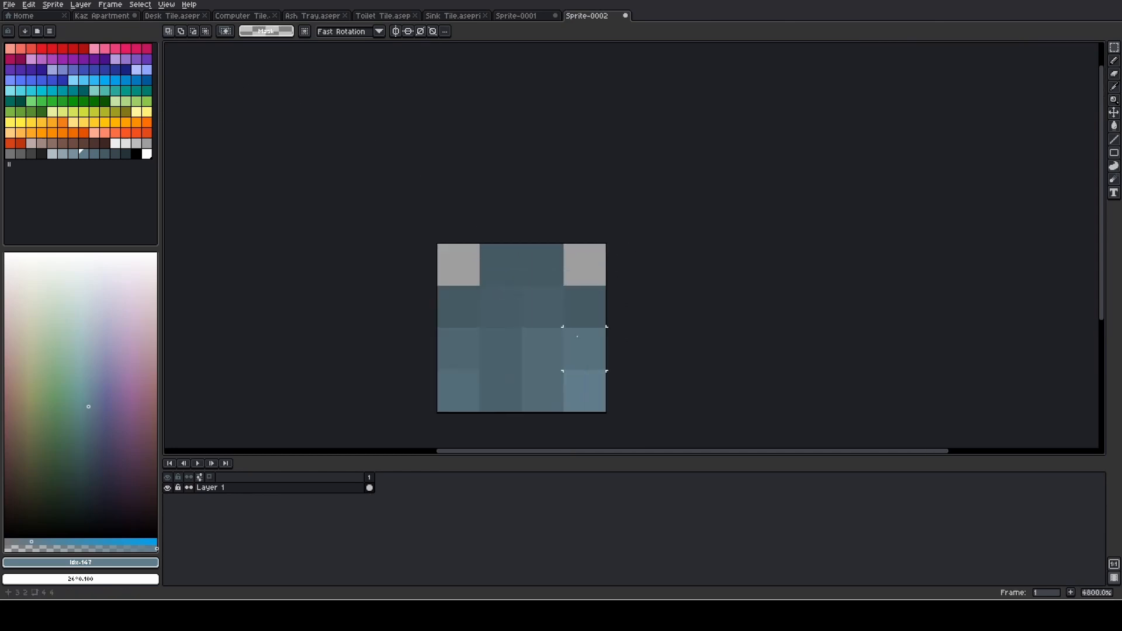
key("e")
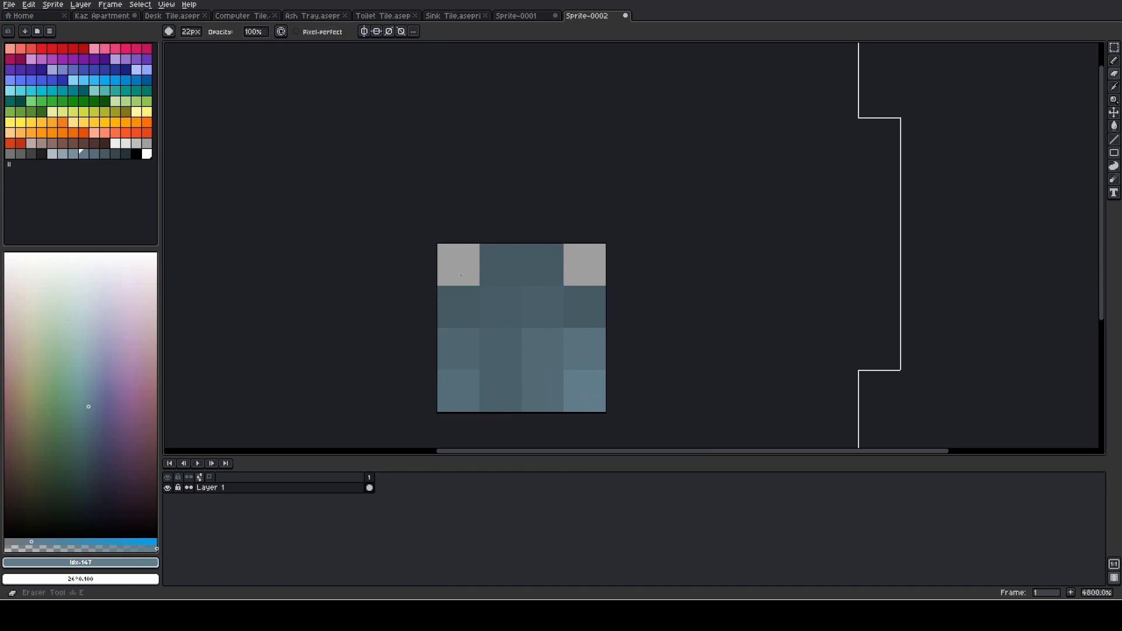
scroll(467, 277, "down", 20)
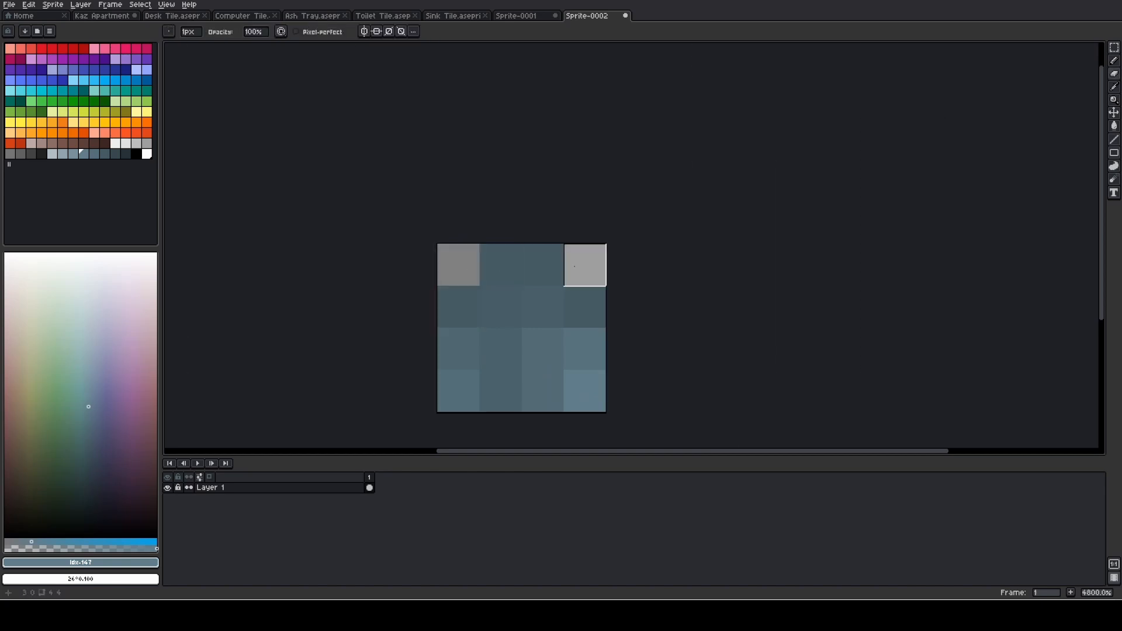
key("ctrl")
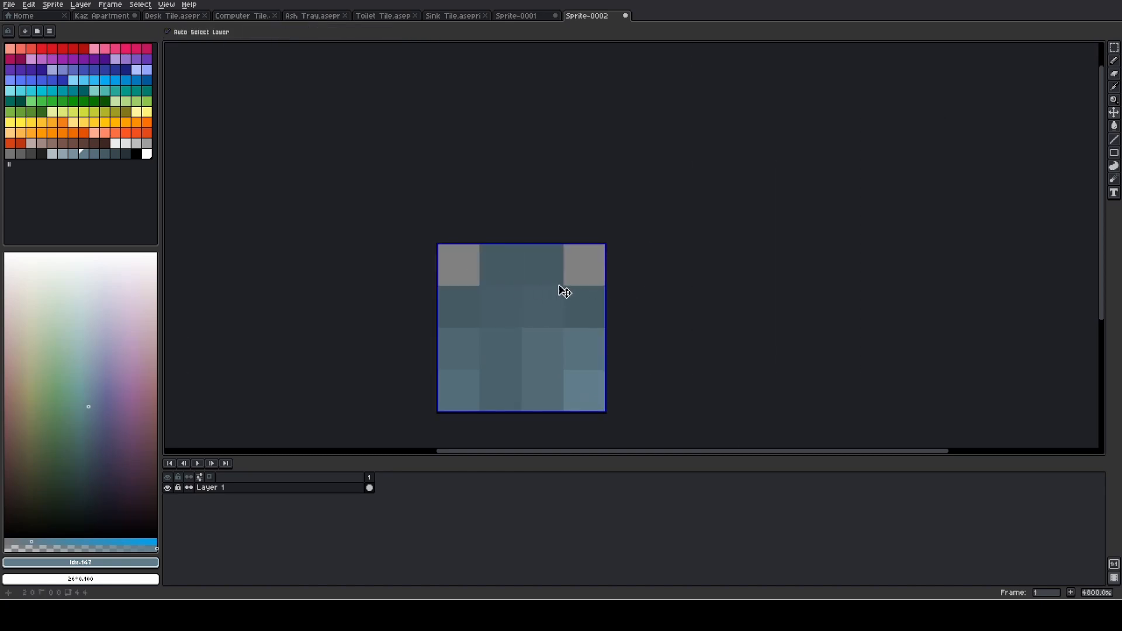
- Copy the 4 by 4 pixel mouse sprite from Sprite-0002 and erase the grey placeholder block on the Kaz Apartment desk
key("ctrl+a")
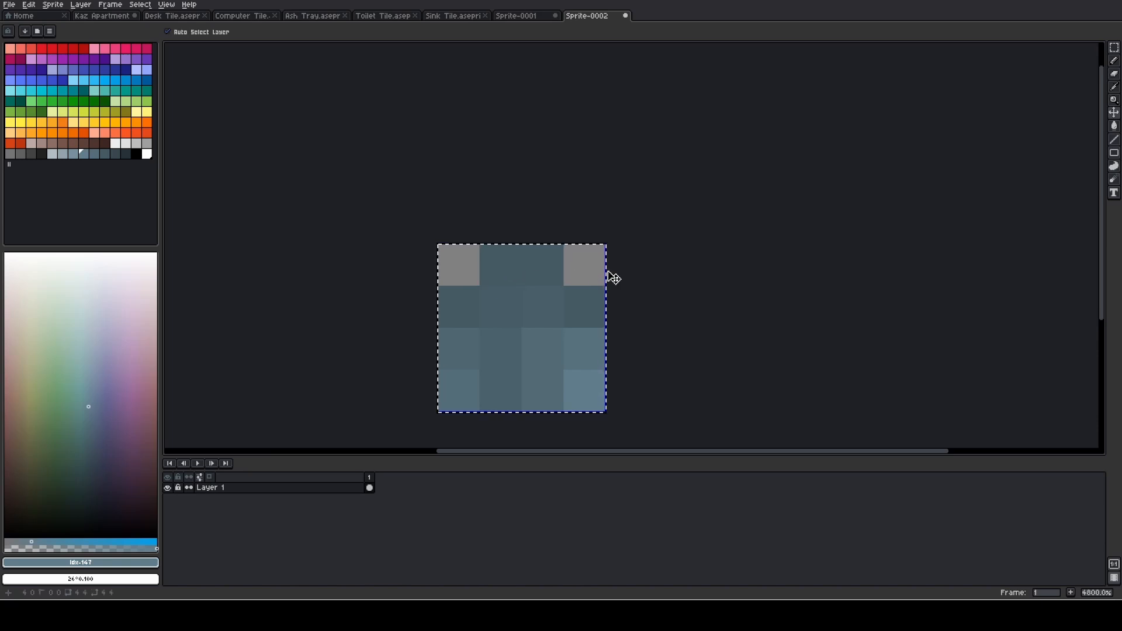
key("ctrl+c")
left_click(124, 16)
key("ctrl+v")
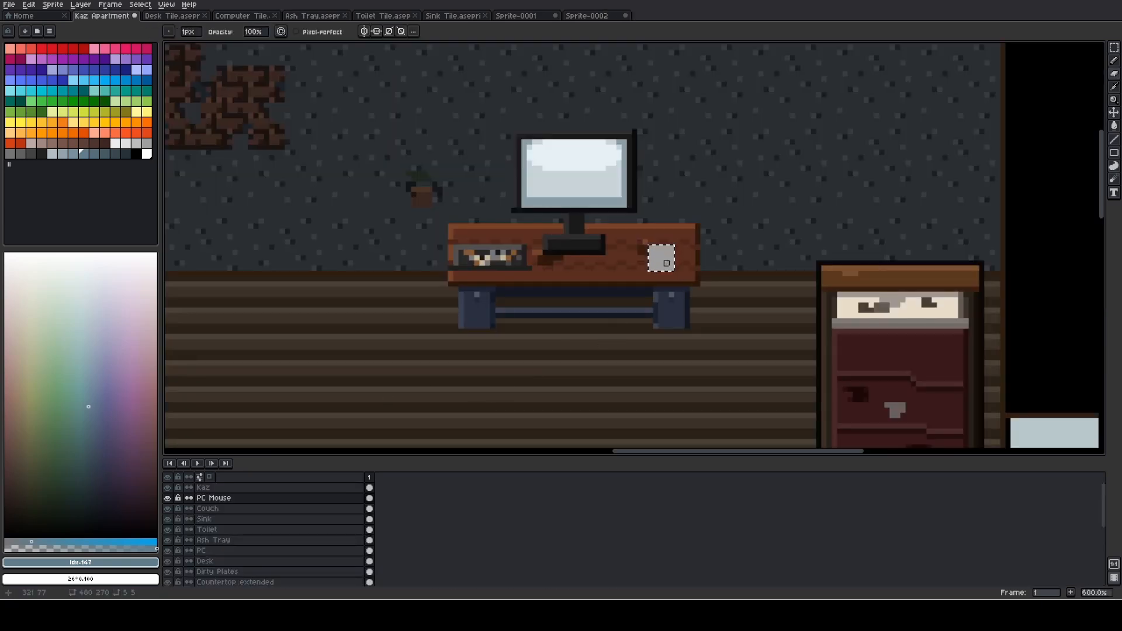
key("e")
mouse_move(639, 276)
left_mouse_down()
mouse_move(678, 260)
mouse_move(636, 252)
mouse_move(662, 263)
left_mouse_up()
- Paste the copied mouse sprite onto the desk to the right of the monitor stand, on the PC Mouse layer
key("m")
left_click(655, 237)
key("ctrl+v")
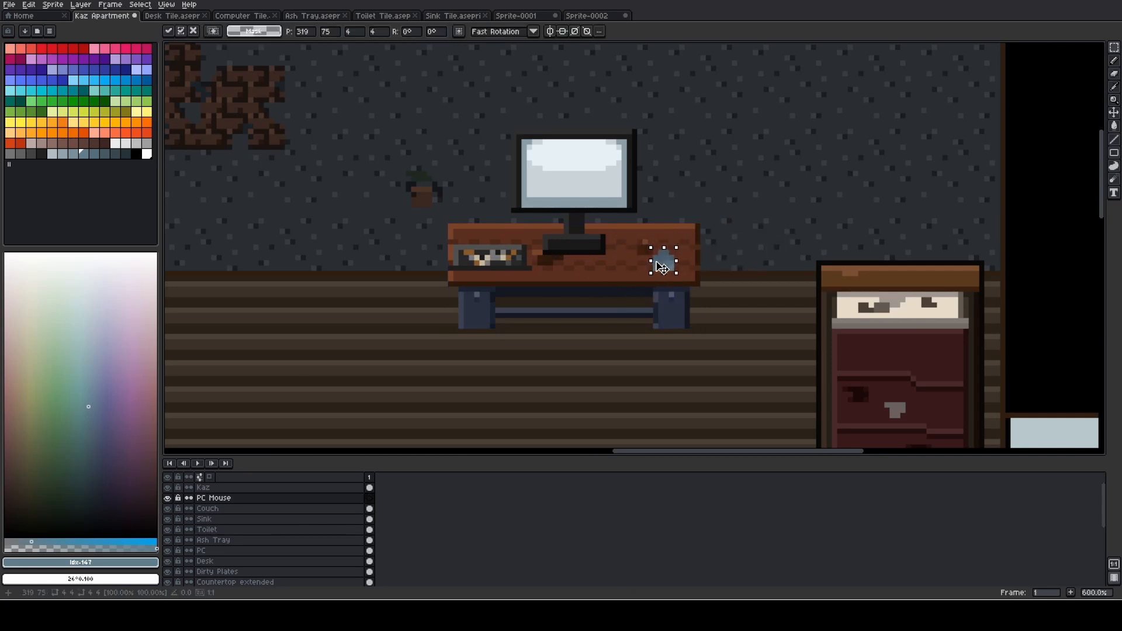
left_click(735, 268)
- Try a 1 px black outline on the desk mouse's edge pixels, check it against the scene, and undo it
scroll(734, 268, "up", 2)
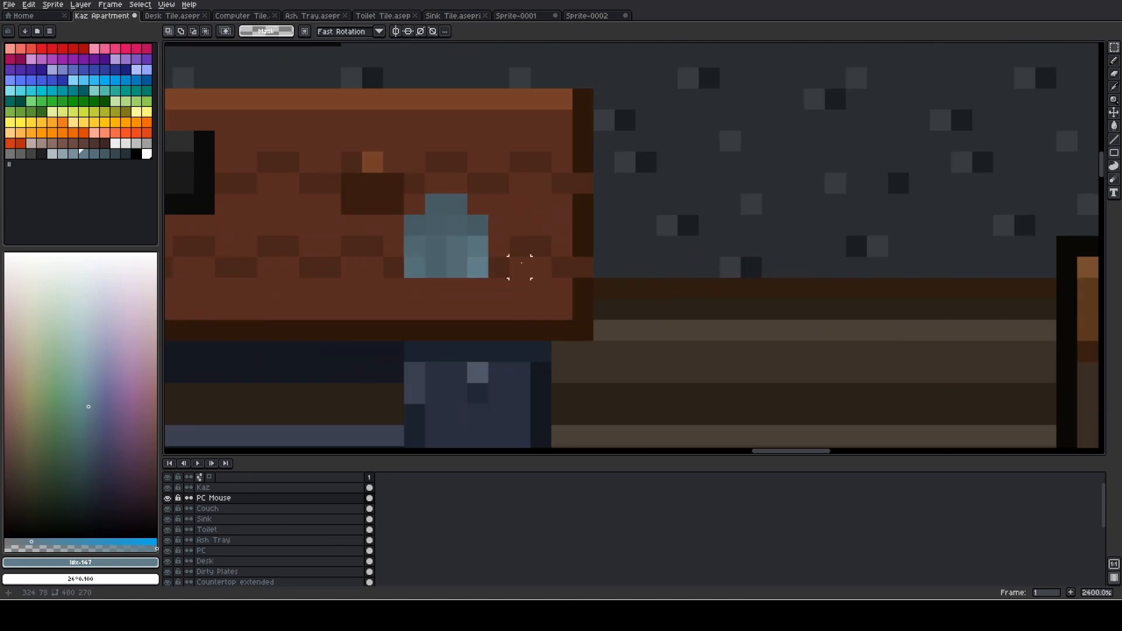
scroll(636, 320, "down", 1)
scroll(635, 320, "down", 1)
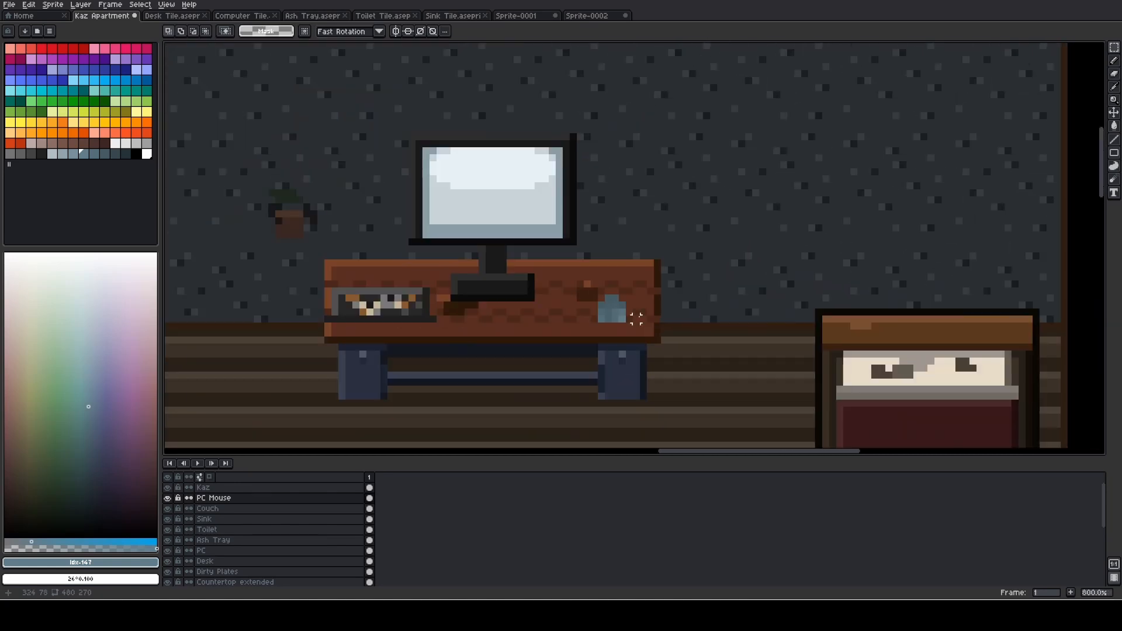
scroll(636, 319, "up", 4)
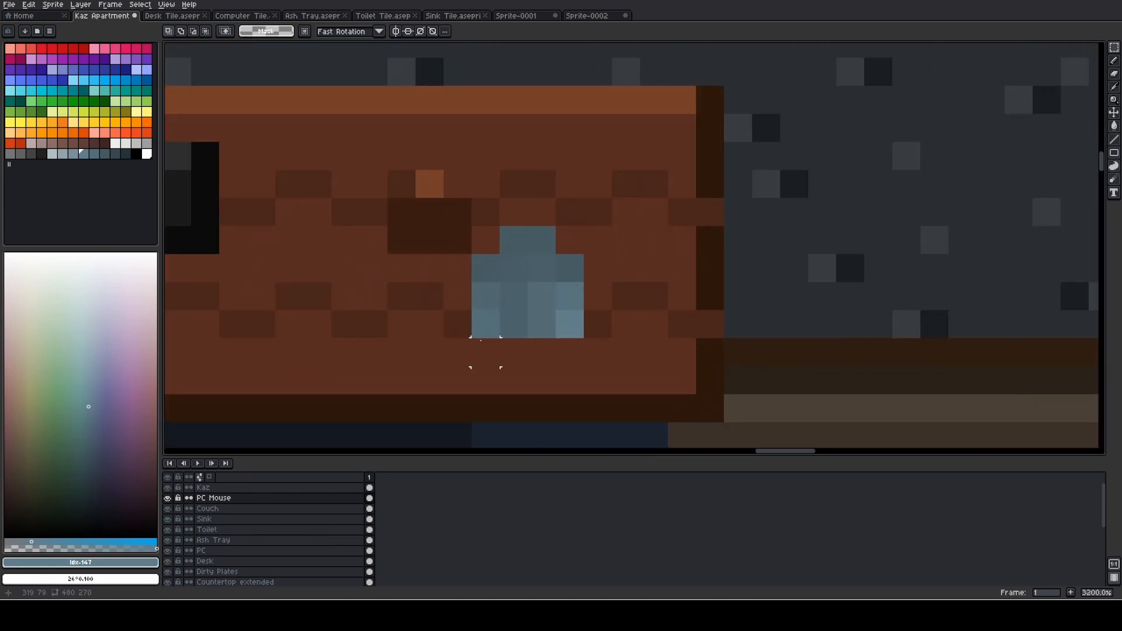
left_click(136, 154)
key("b")
mouse_move(486, 326)
left_mouse_down()
mouse_move(487, 281)
mouse_move(515, 266)
mouse_move(517, 240)
mouse_move(569, 268)
mouse_move(572, 319)
mouse_move(530, 326)
left_mouse_up()
scroll(529, 327, "down", 6)
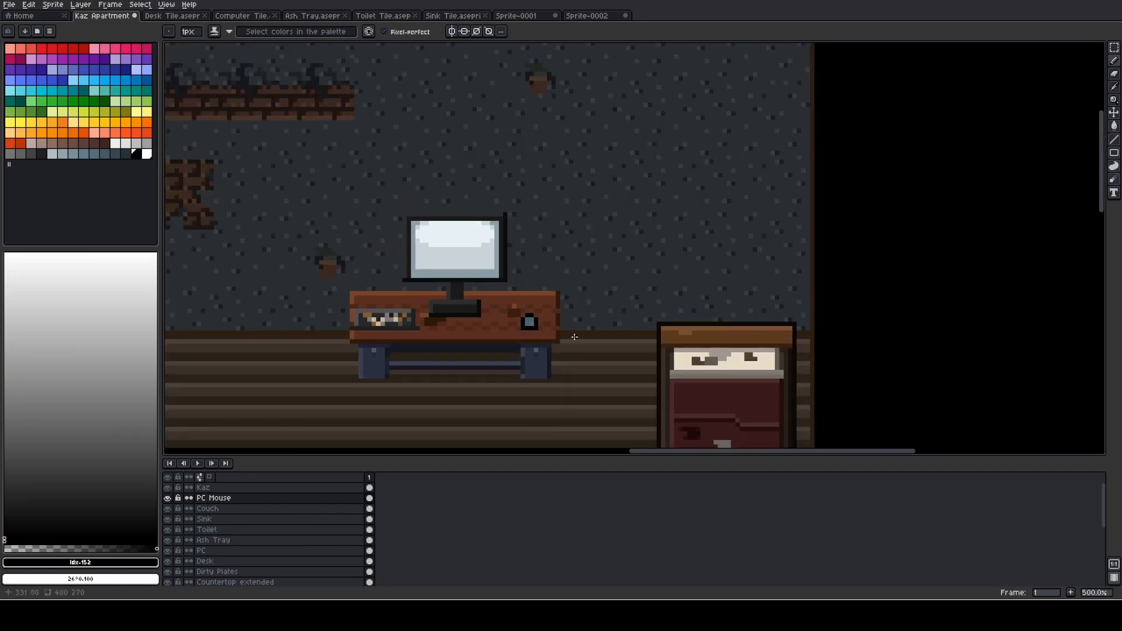
key("ctrl+z")
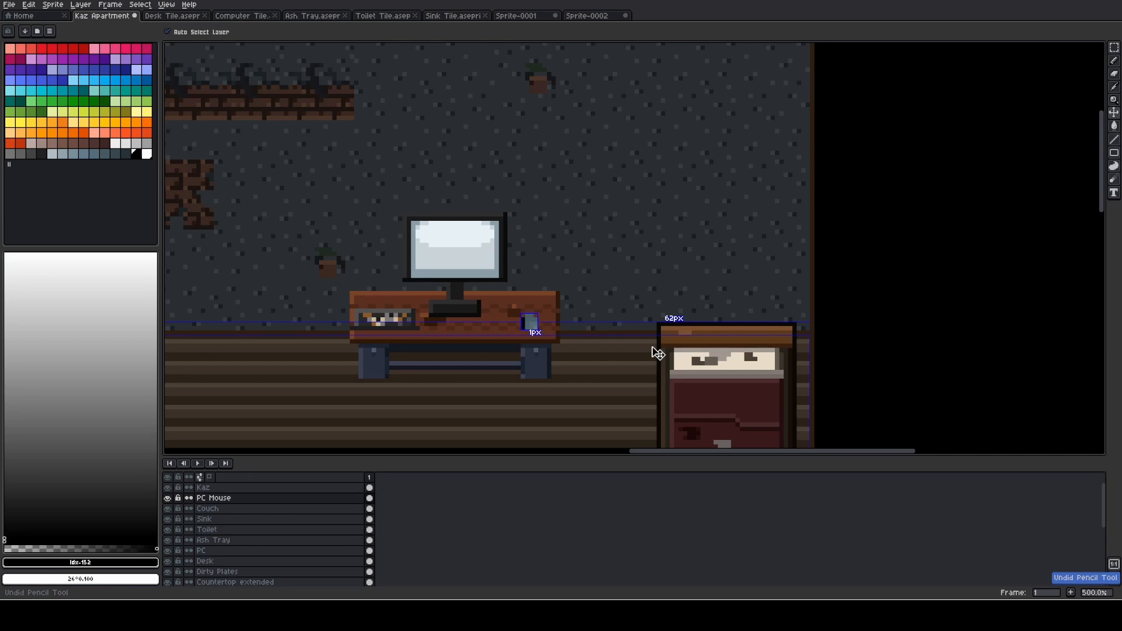
- Repaint all the blue-grey pixels of the desk mouse in dark grey #616161
scroll(650, 346, "up", 4)
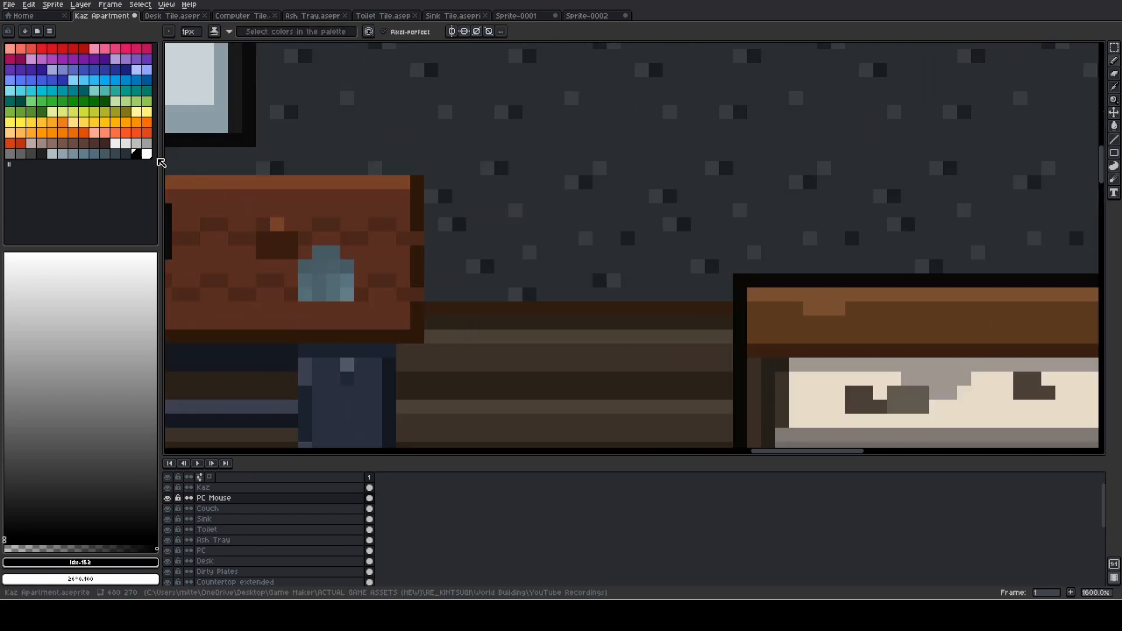
left_click(147, 143)
left_click_drag(374, 218, 702, 213)
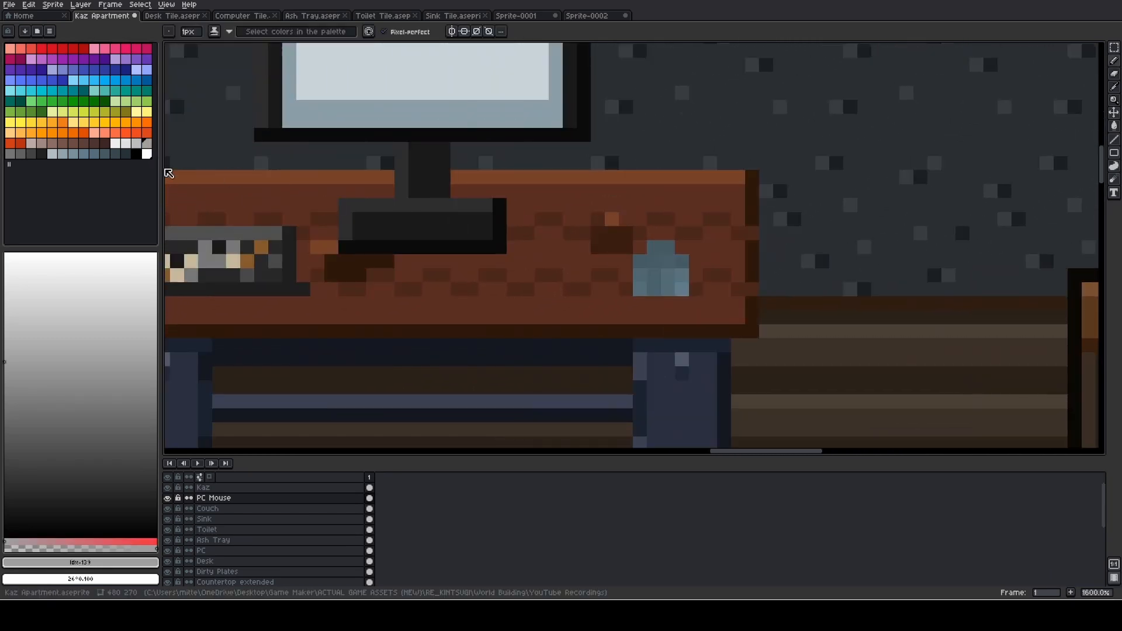
left_click(21, 153)
scroll(551, 246, "up", 2)
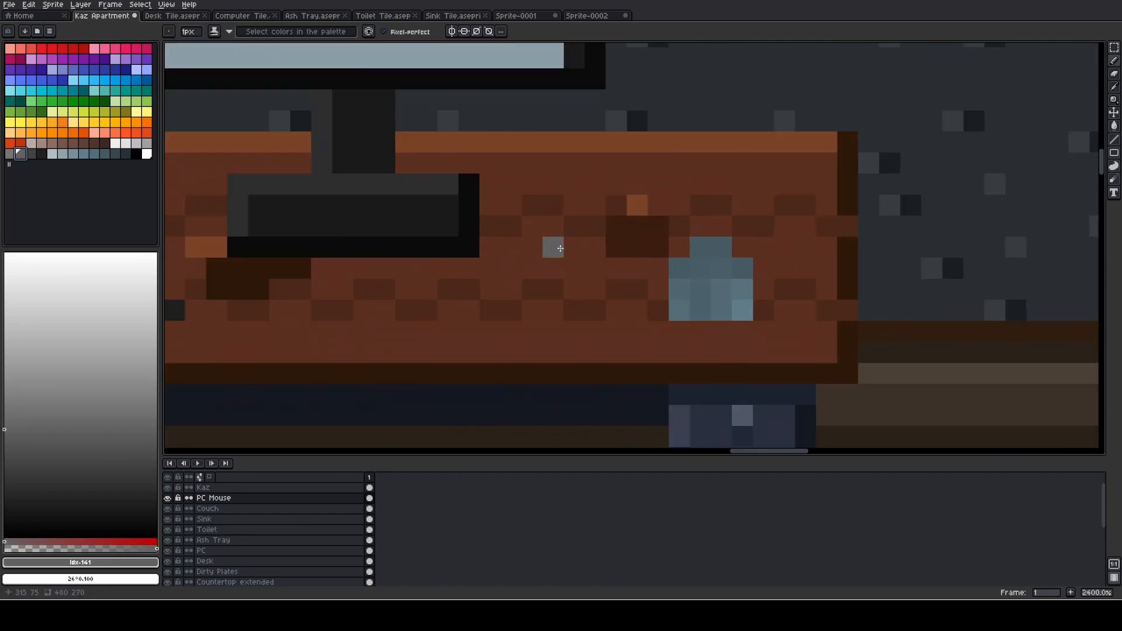
left_click(744, 258)
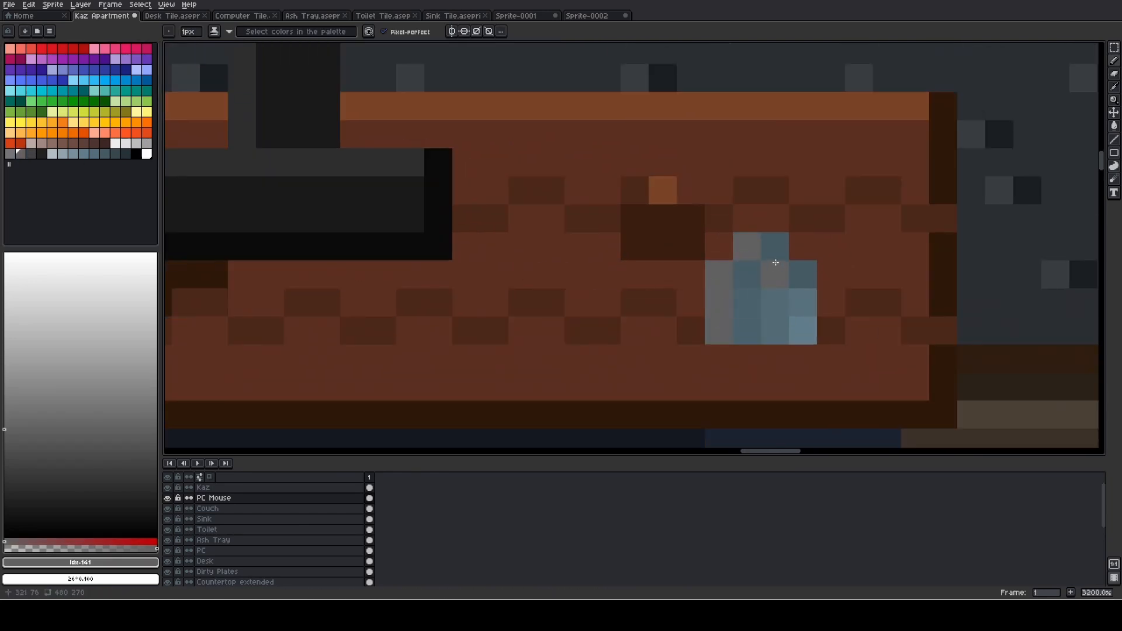
left_click_drag(783, 317, 795, 331)
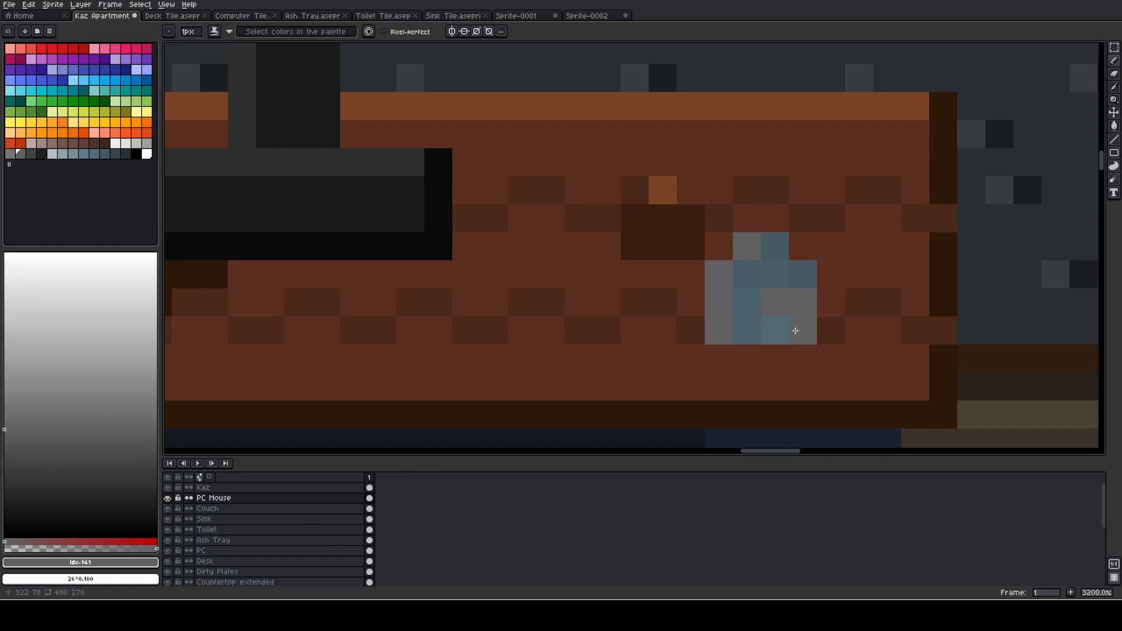
left_click(775, 248)
left_click(803, 274)
left_click(758, 277)
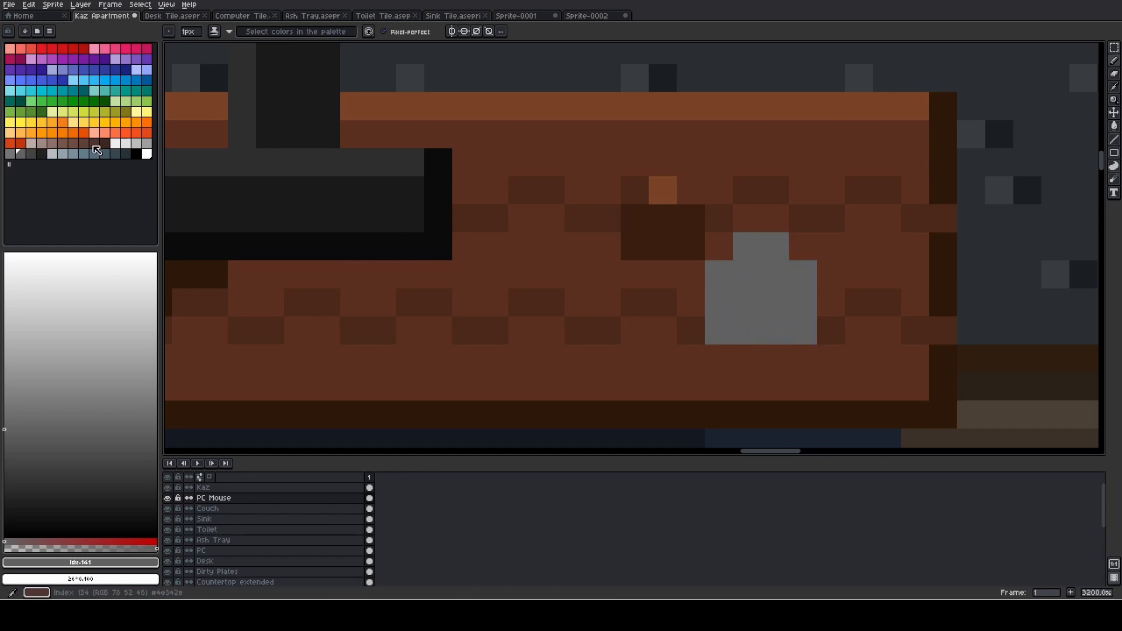
- Paint the mouse's body light grey, leaving the two front pixels and the two shoulder pixels dark grey
left_click(136, 143)
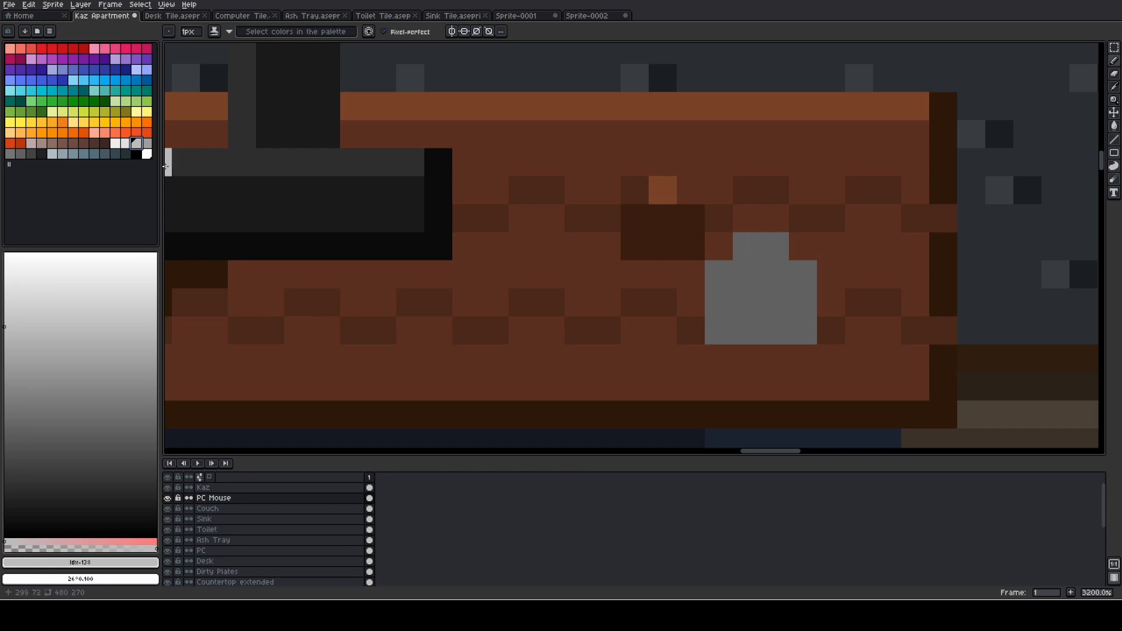
left_click(146, 143)
left_click(747, 246)
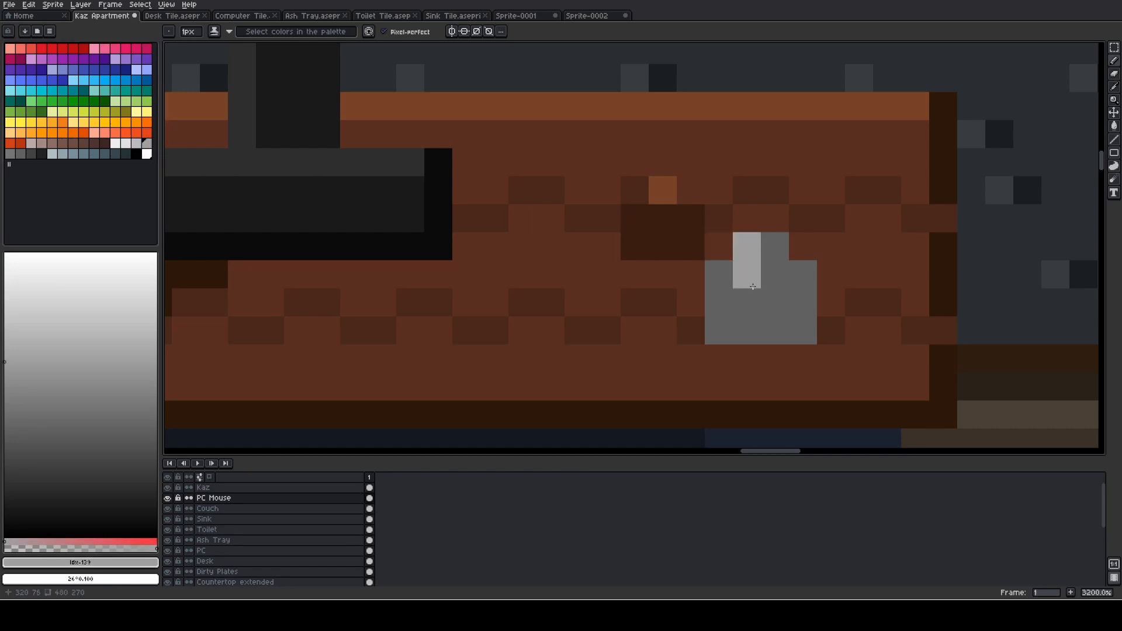
mouse_move(719, 274)
left_mouse_down()
mouse_move(716, 330)
mouse_move(744, 328)
left_mouse_up()
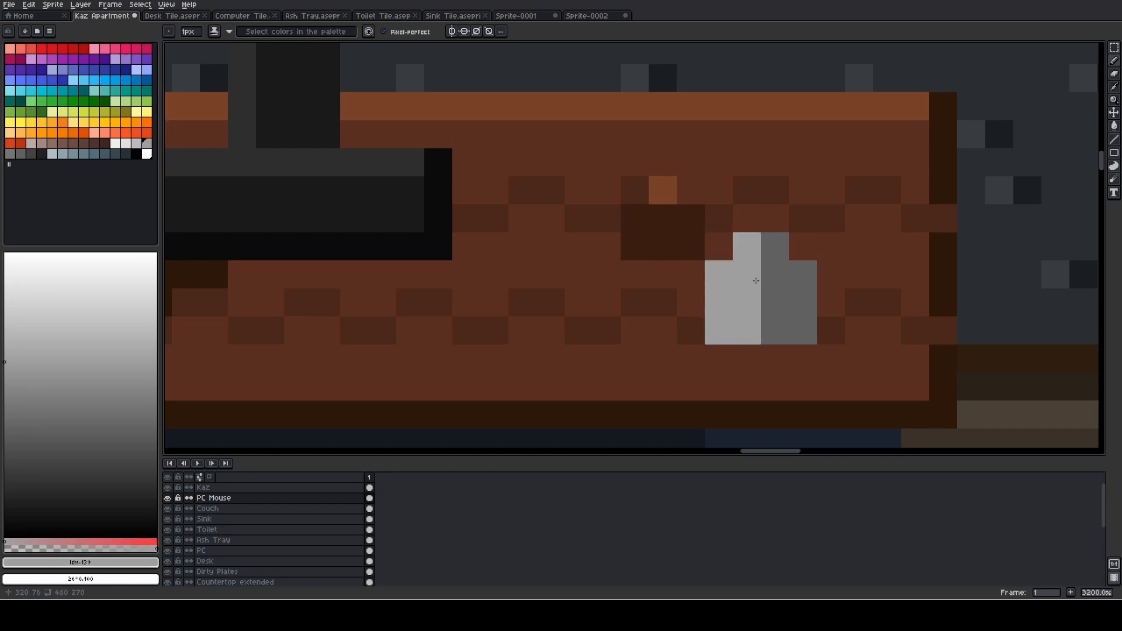
key("ctrl+z")
key("ctrl+z")
key("ctrl+z")
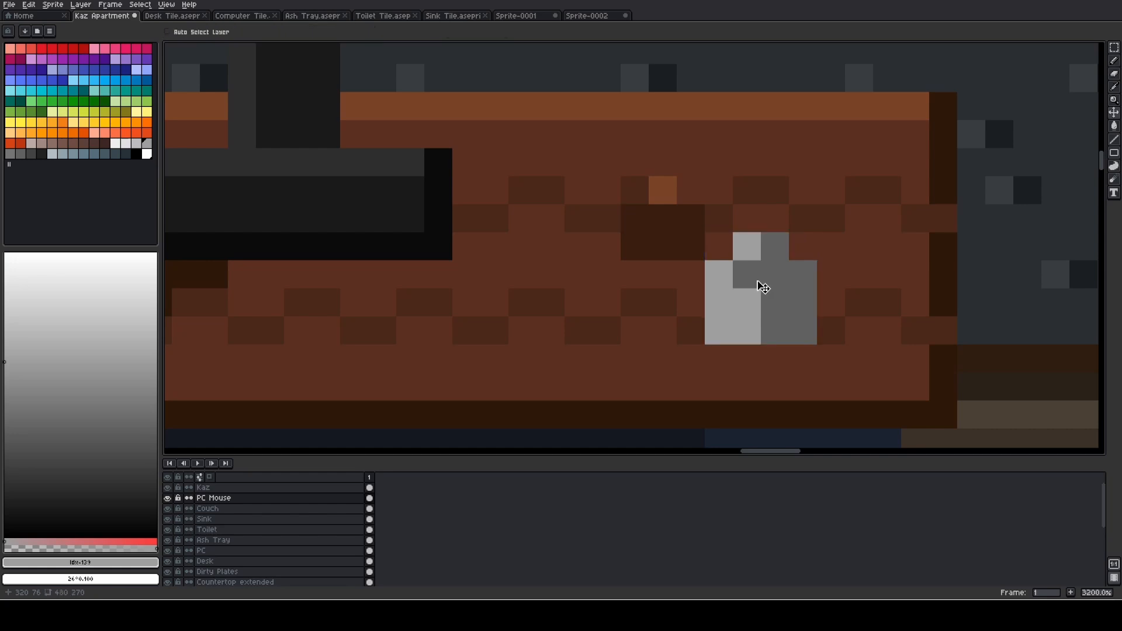
mouse_move(748, 272)
left_mouse_down()
mouse_move(750, 319)
mouse_move(729, 314)
mouse_move(731, 333)
mouse_move(777, 283)
mouse_move(781, 332)
mouse_move(798, 307)
left_mouse_up()
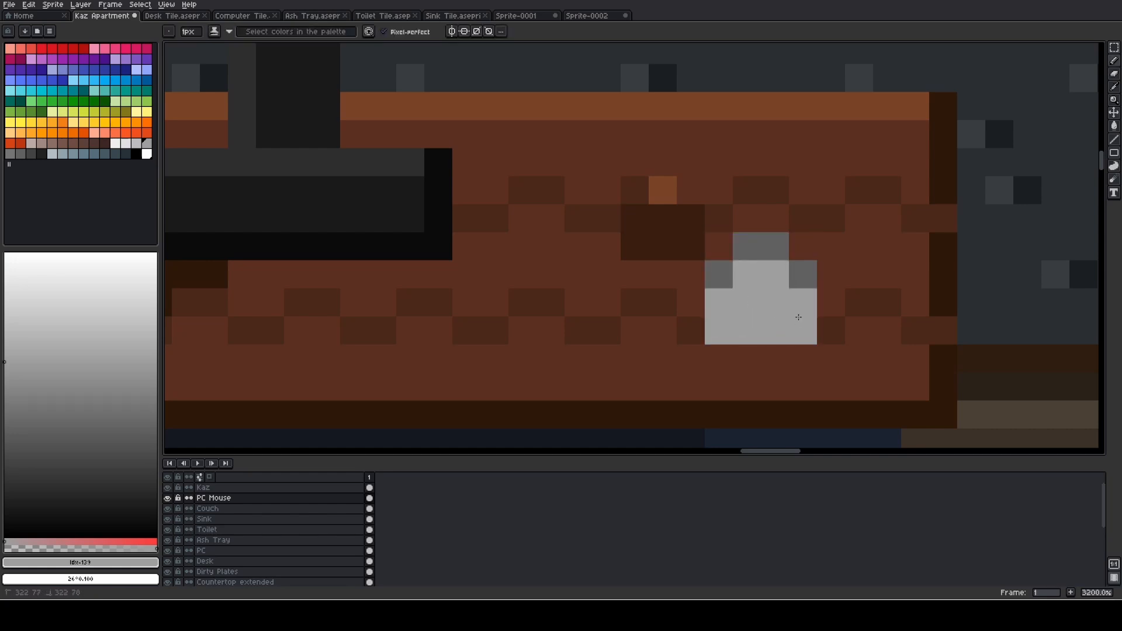
- Shade the mouse's body in medium grey, keeping a single light grey highlight pixel in its second row
left_click(10, 154)
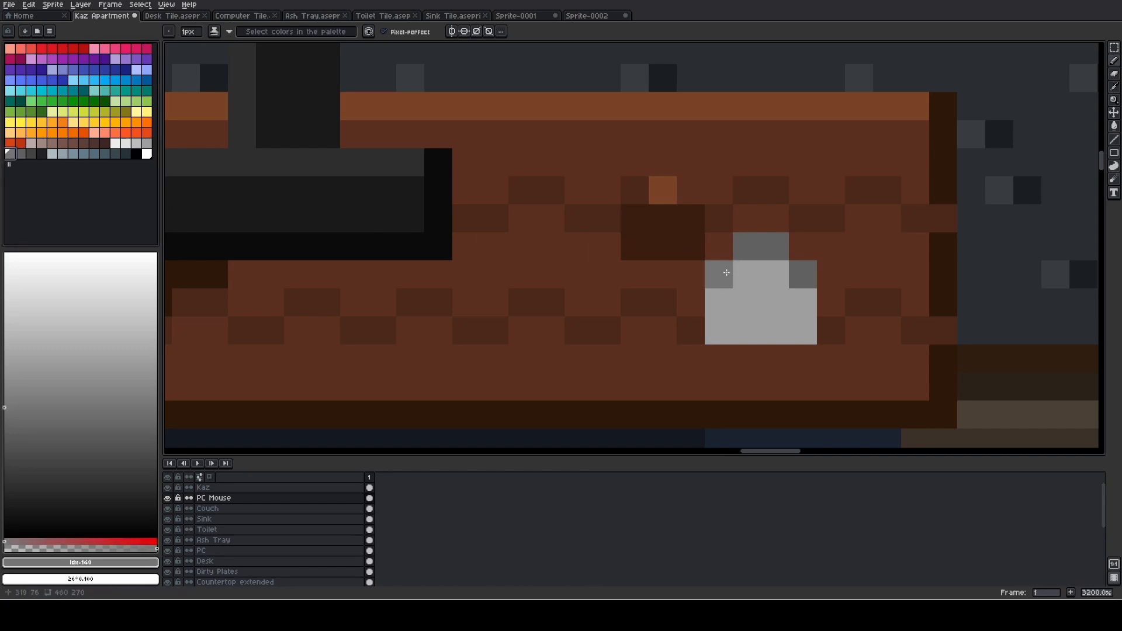
mouse_move(755, 254)
left_mouse_down()
mouse_move(742, 318)
mouse_move(723, 310)
mouse_move(719, 336)
mouse_move(777, 278)
mouse_move(802, 327)
left_mouse_up()
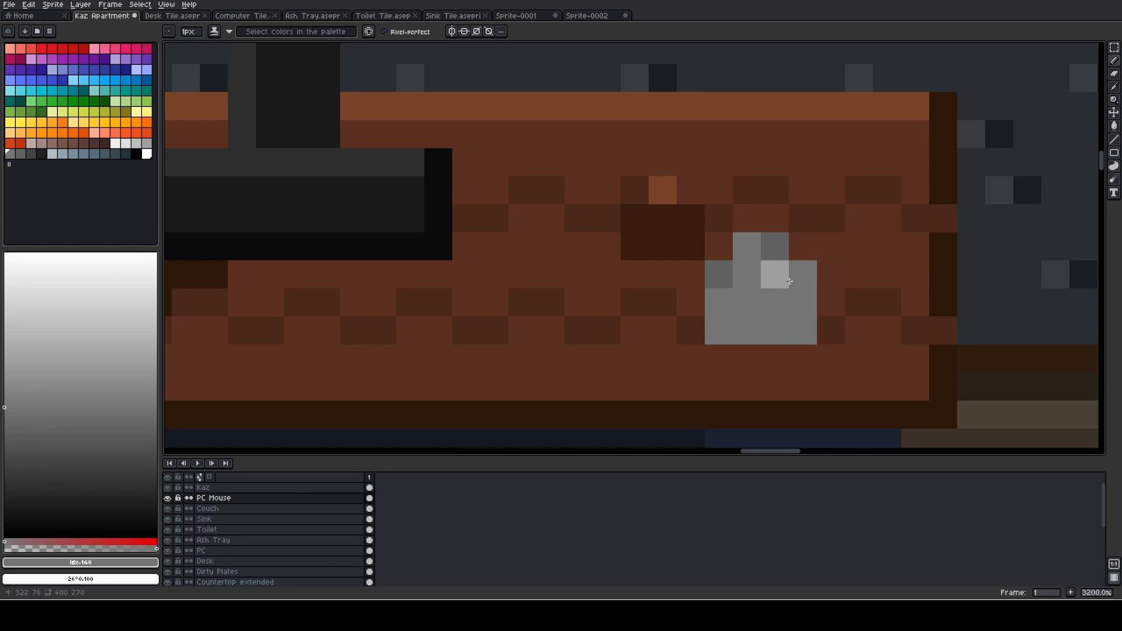
scroll(672, 273, "down", 3)
scroll(671, 273, "down", 4)
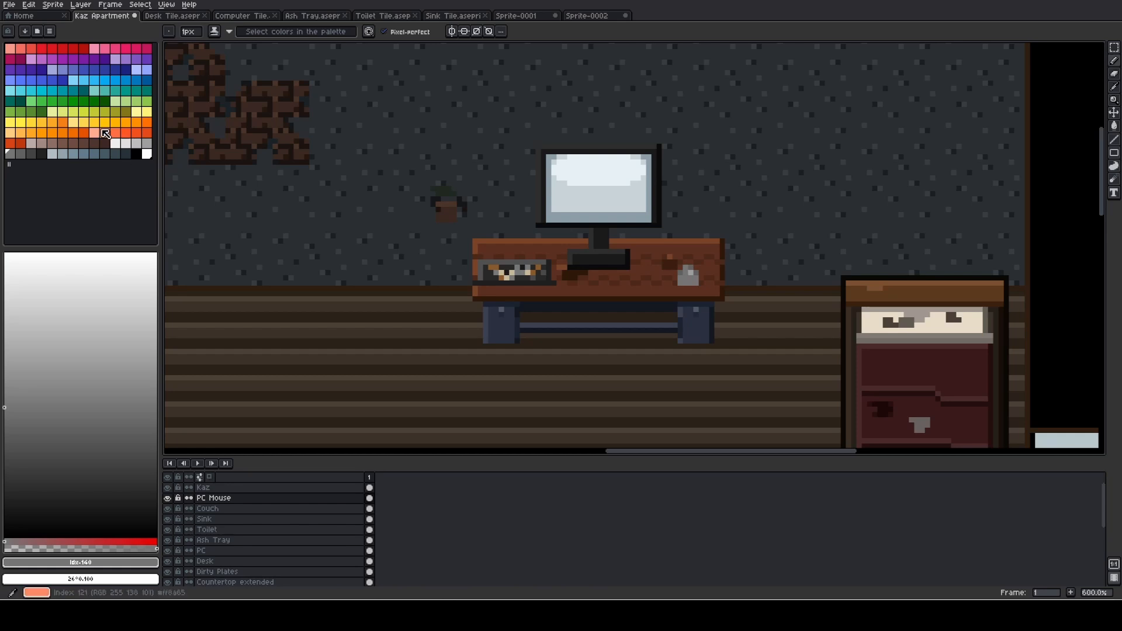
- Draw a red cable from the front of the mouse along the desk's back edge to the monitor stand
left_click(73, 52)
scroll(578, 254, "up", 6)
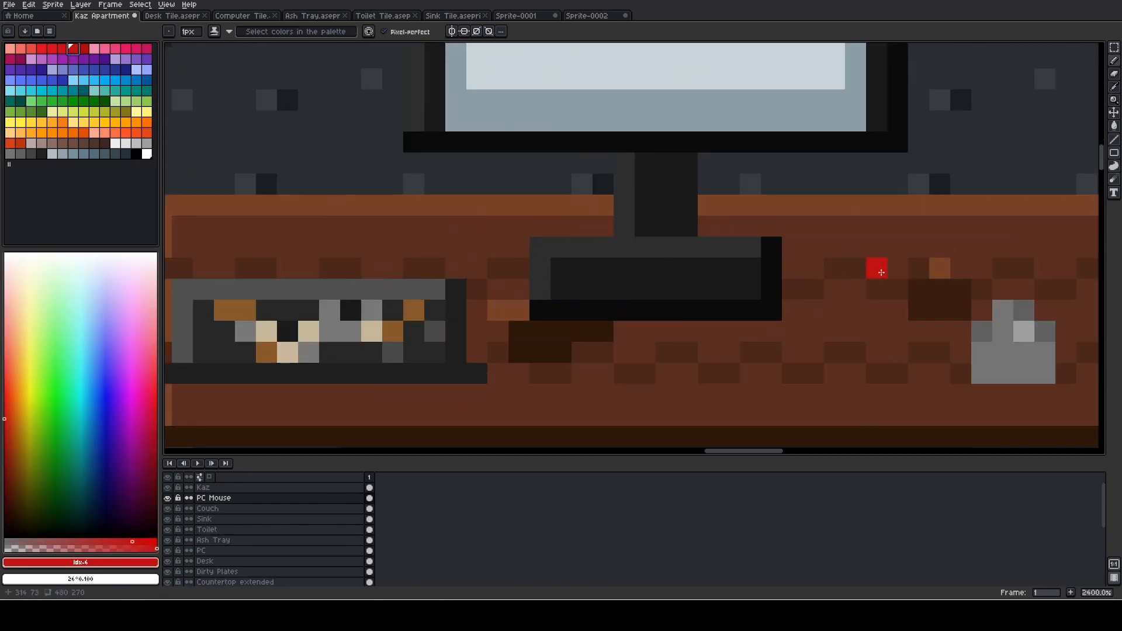
left_click_drag(882, 272, 528, 278)
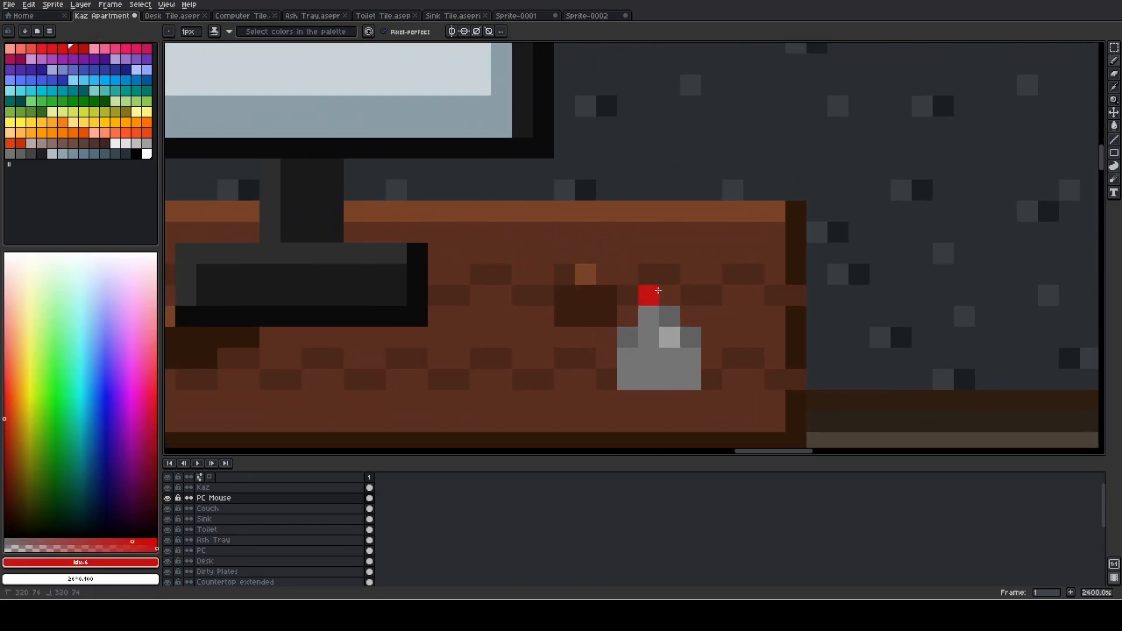
mouse_move(585, 227)
left_mouse_down()
mouse_move(489, 207)
mouse_move(378, 212)
left_mouse_up()
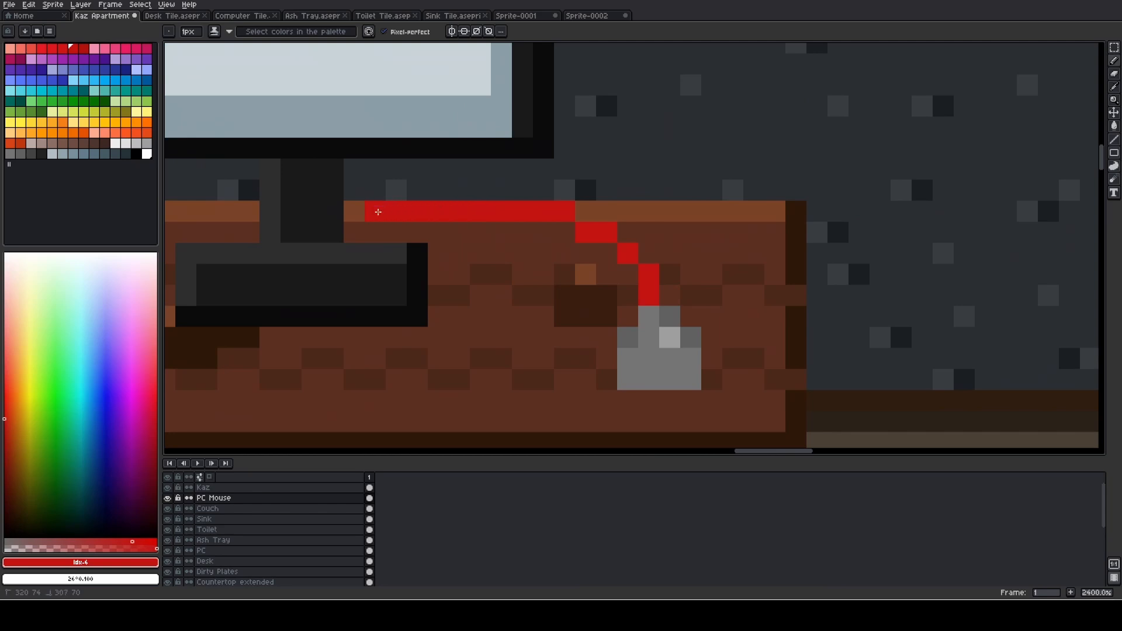
scroll(496, 242, "down", 3)
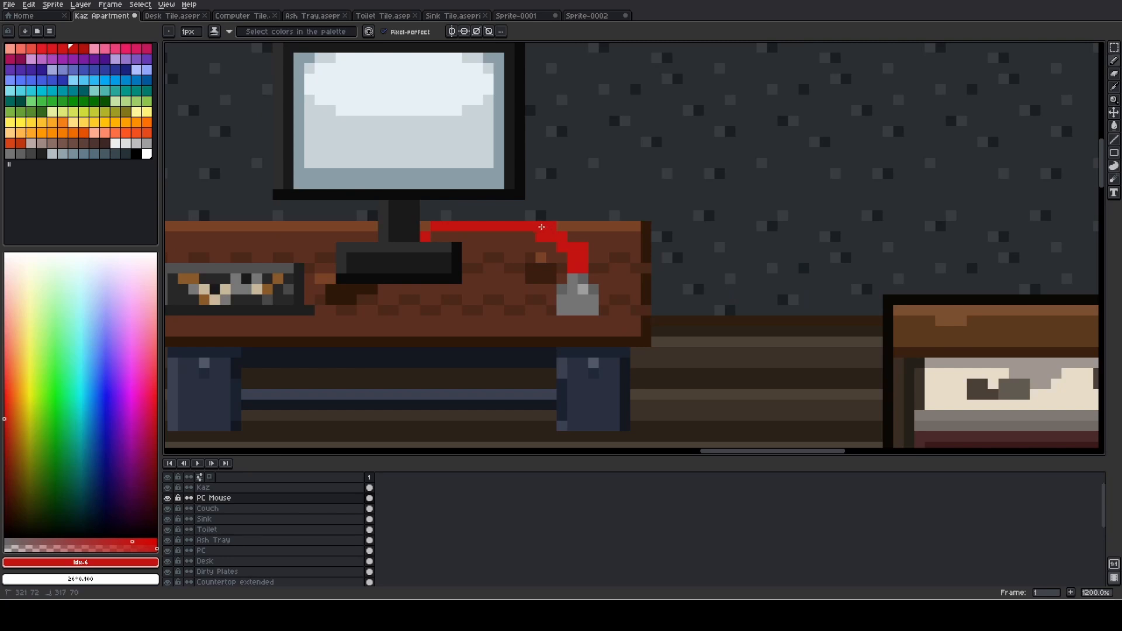
scroll(541, 256, "down", 3)
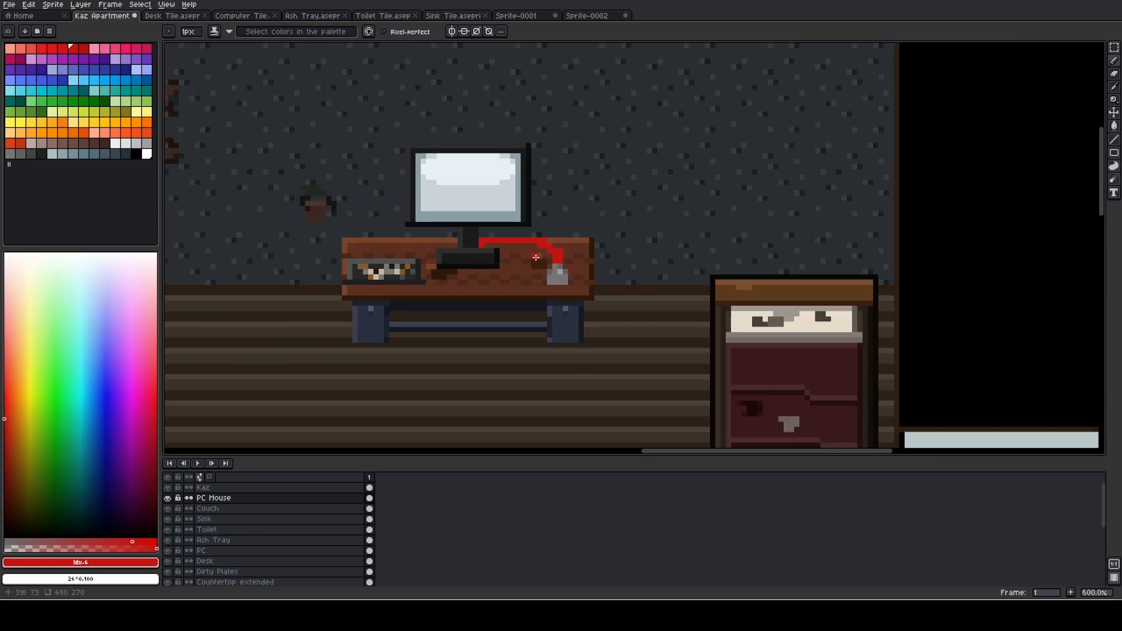
- Paint a filled light green mouse pad about 11 by 6 pixels around the mouse, leaving its corner pixels empty
scroll(575, 277, "up", 6)
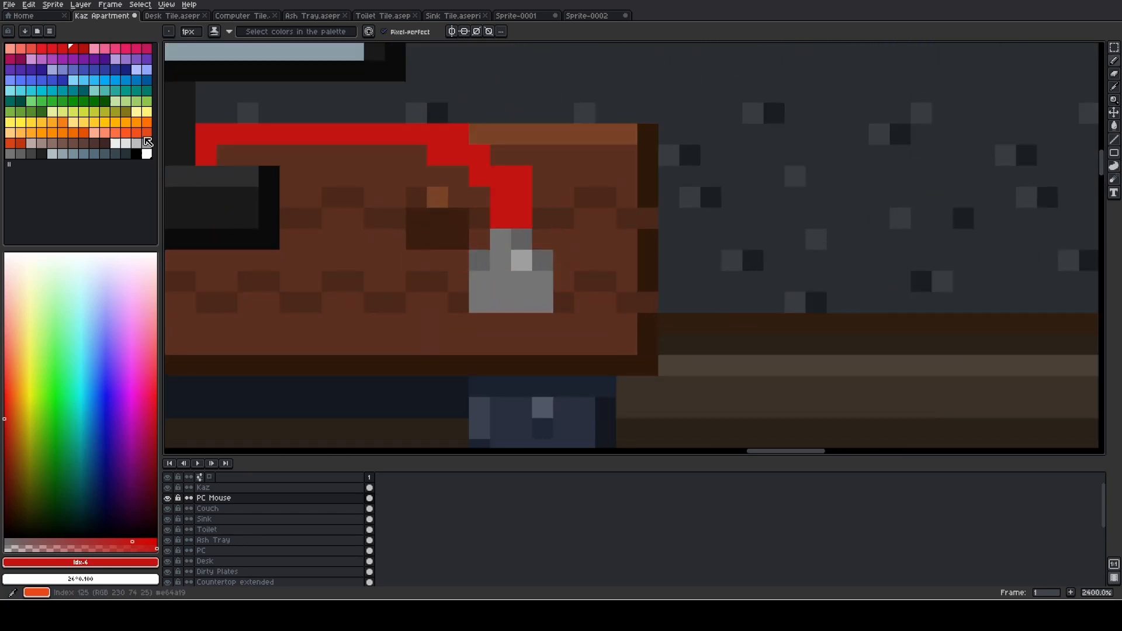
left_click(147, 101)
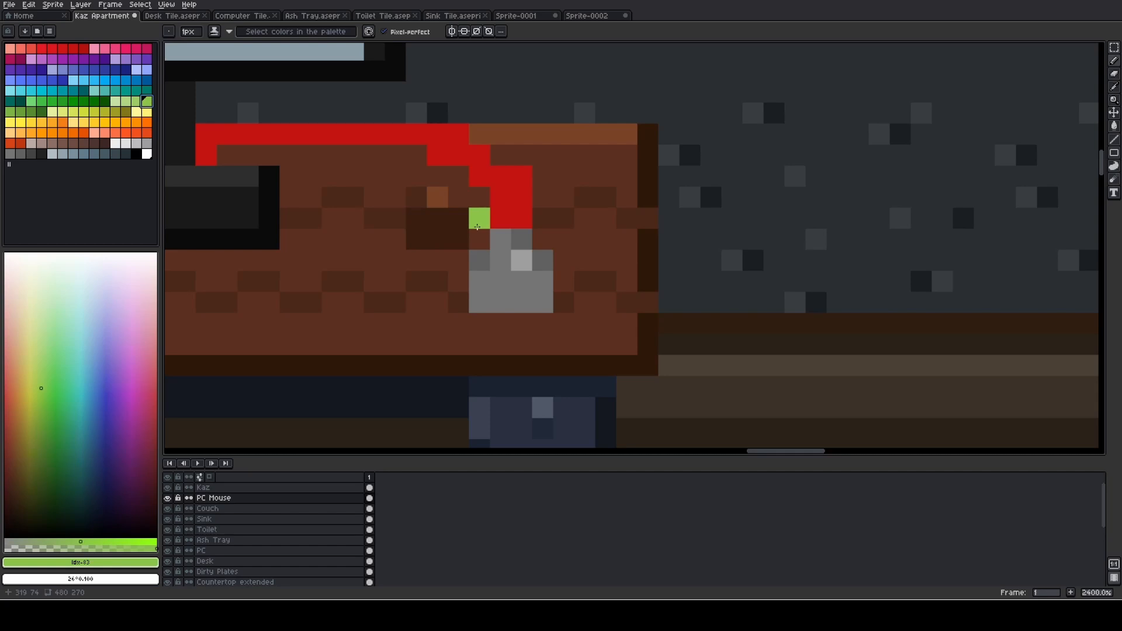
mouse_move(477, 227)
left_mouse_down()
mouse_move(364, 230)
mouse_move(372, 325)
mouse_move(590, 331)
mouse_move(581, 225)
mouse_move(543, 217)
left_mouse_up()
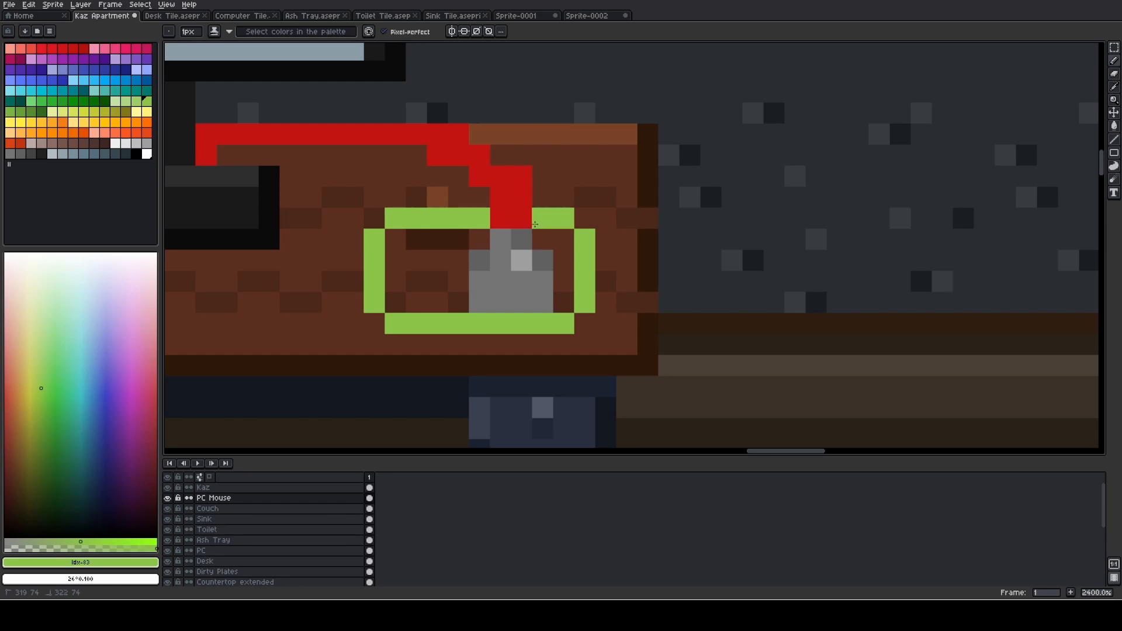
mouse_move(395, 240)
left_mouse_down()
mouse_move(472, 243)
mouse_move(393, 256)
mouse_move(452, 254)
mouse_move(395, 281)
mouse_move(458, 283)
left_mouse_up()
left_click_drag(396, 302, 454, 298)
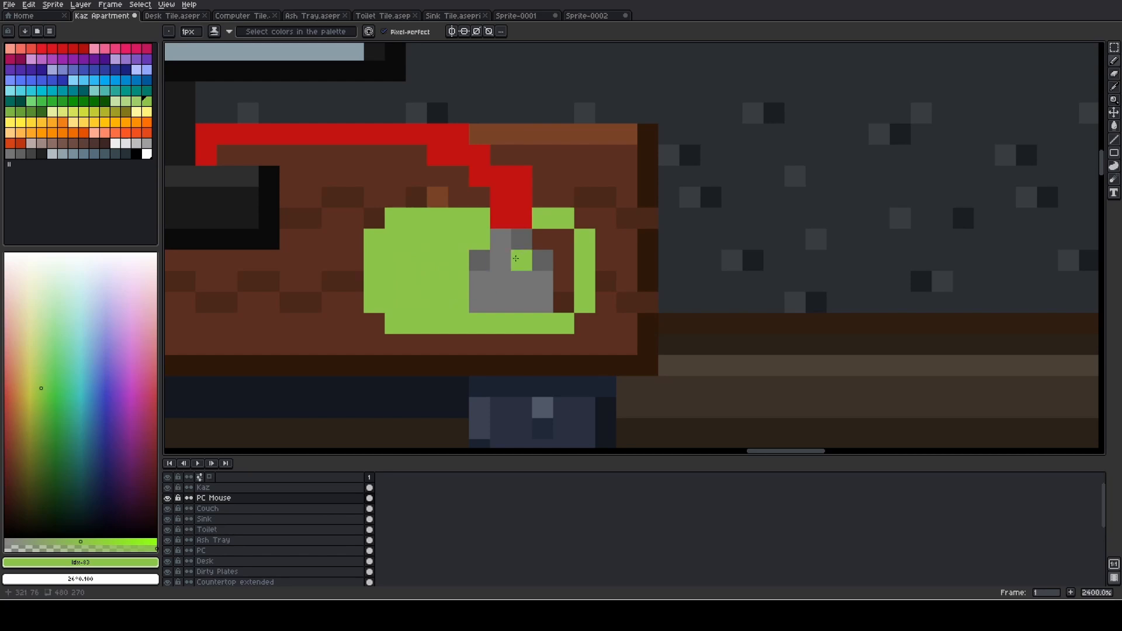
mouse_move(543, 241)
left_mouse_down()
mouse_move(564, 266)
mouse_move(564, 302)
left_mouse_up()
scroll(445, 277, "down", 4)
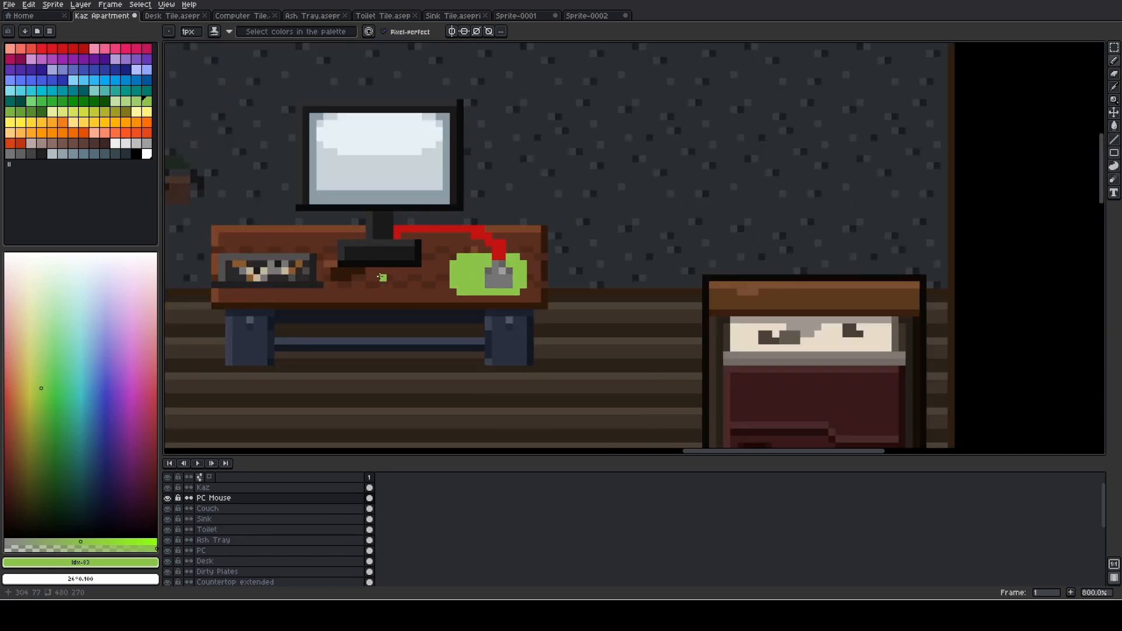
- Fill in the mouse pad's missing corner pixels in light green to make it a full rectangle
scroll(381, 277, "up", 5)
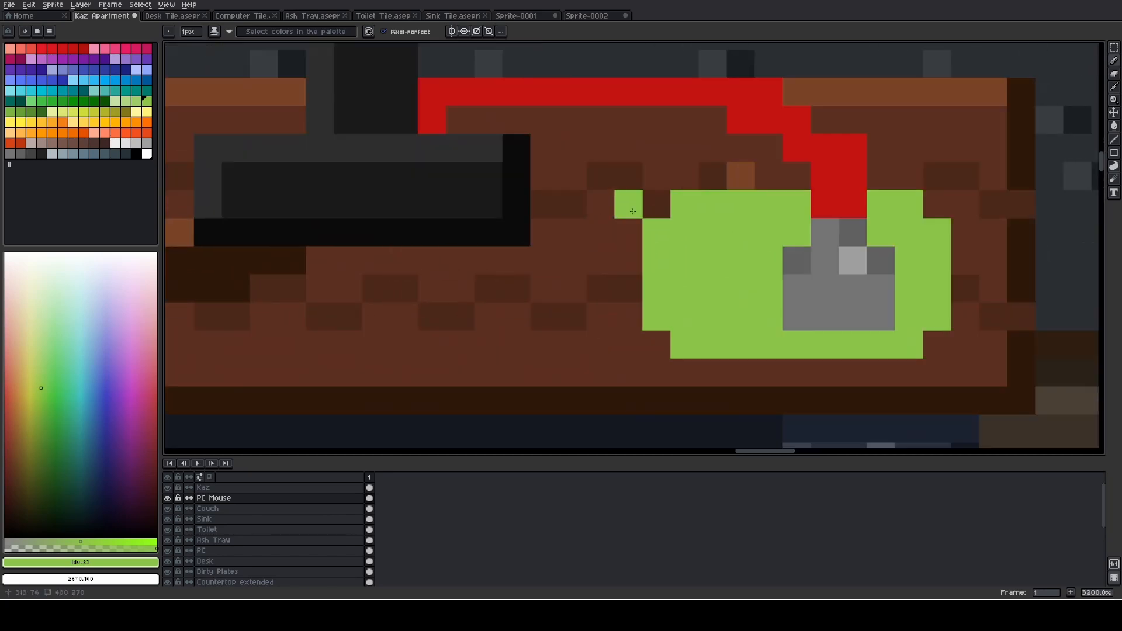
left_click(653, 205)
key("ctrl+z")
left_click(652, 214)
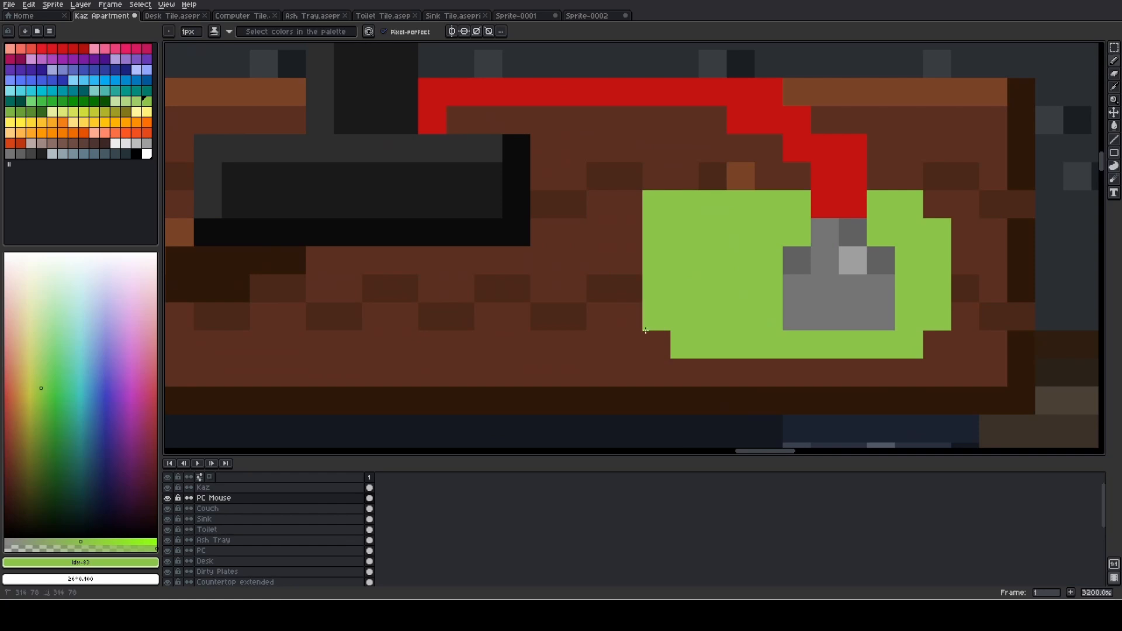
left_click(656, 343)
left_click(933, 332)
left_click_drag(662, 267, 497, 258)
- Recolour the light green mouse pad dark green with the Paint Bucket
left_click(99, 102)
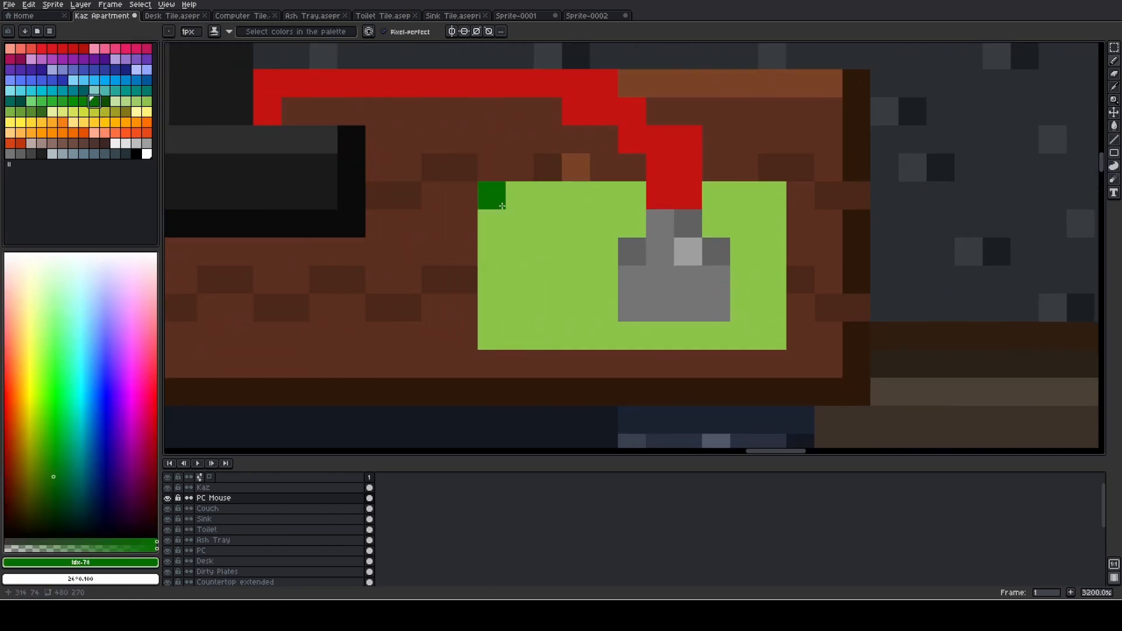
key("g")
left_click(504, 206)
scroll(506, 208, "down", 2)
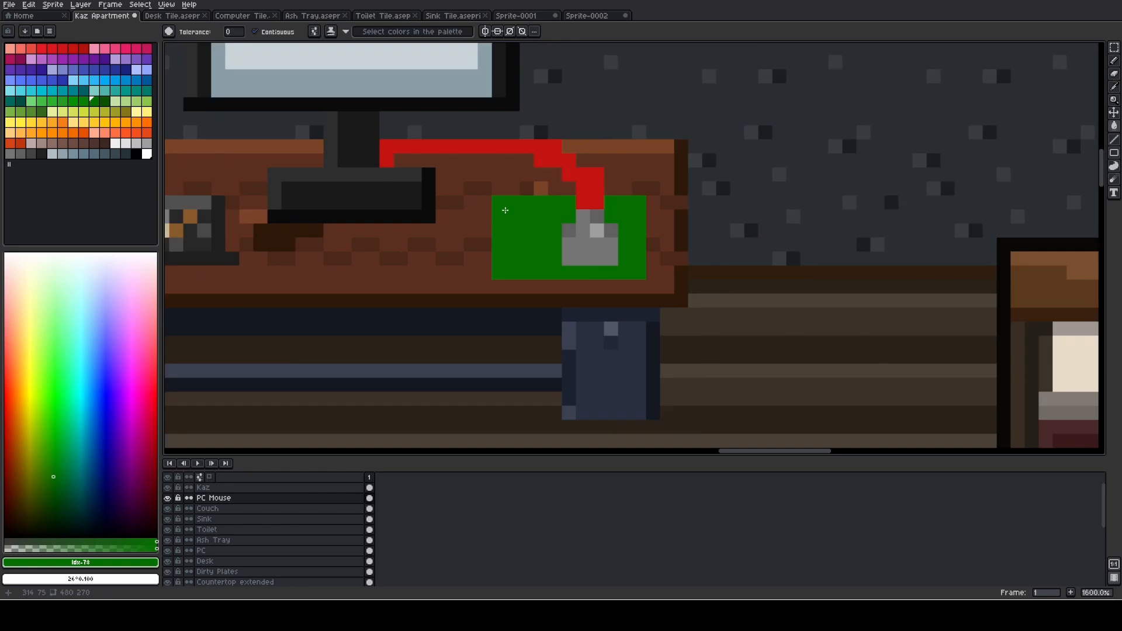
- Try filling the mouse pad with yellow, olive, dark olive and dark brown
left_click(84, 123)
left_click(527, 257)
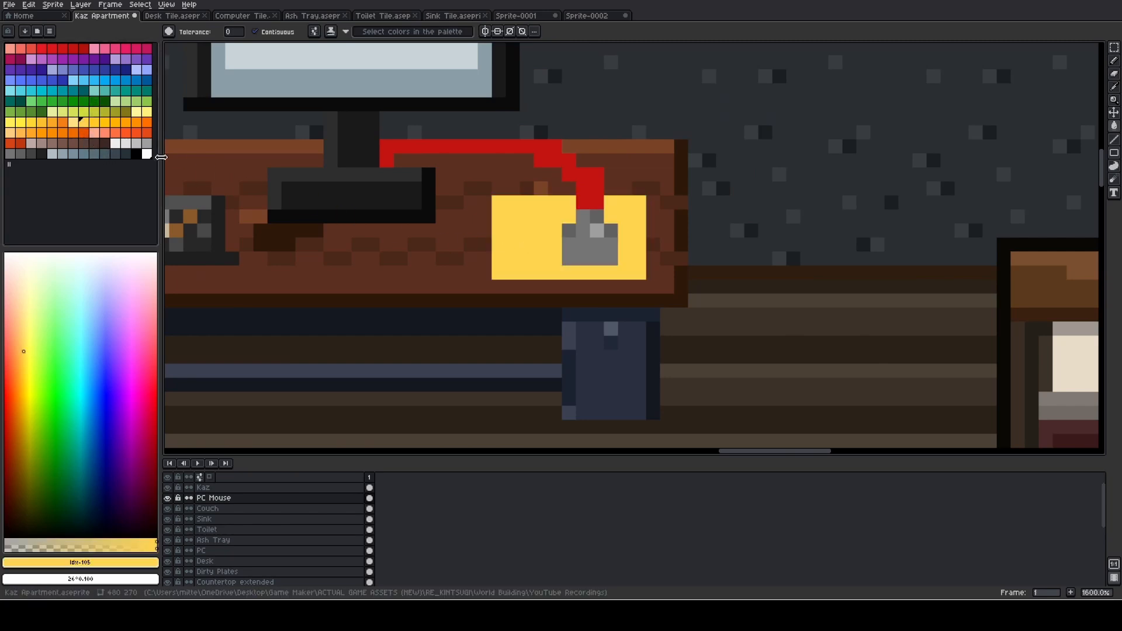
left_click(28, 456)
left_click(570, 270)
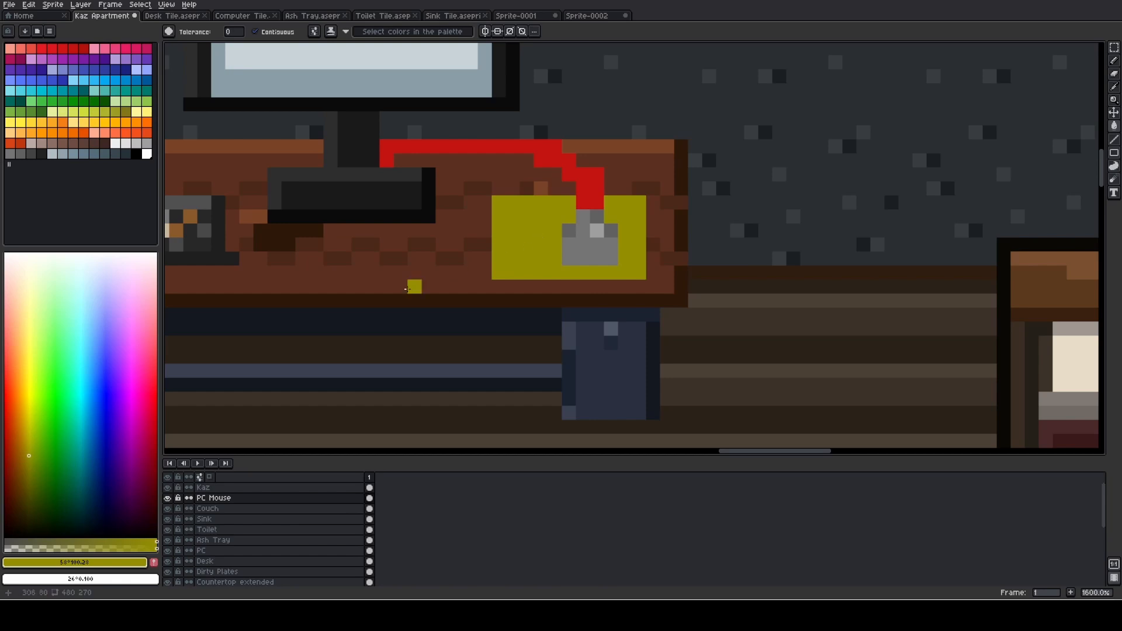
left_click(32, 497)
left_click(534, 238)
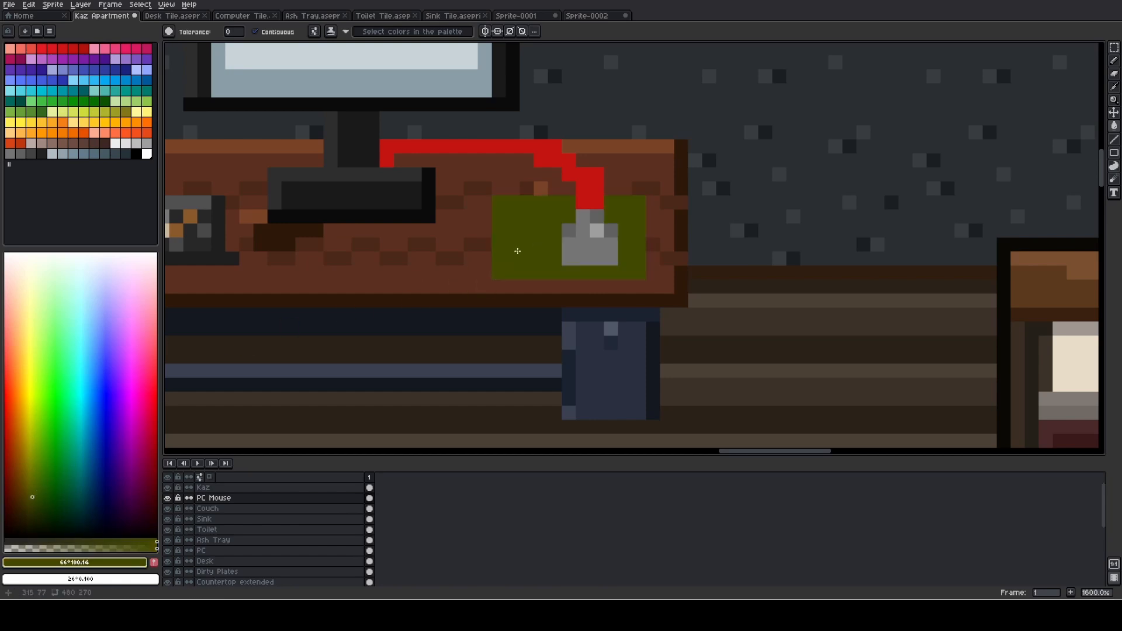
left_click(14, 503)
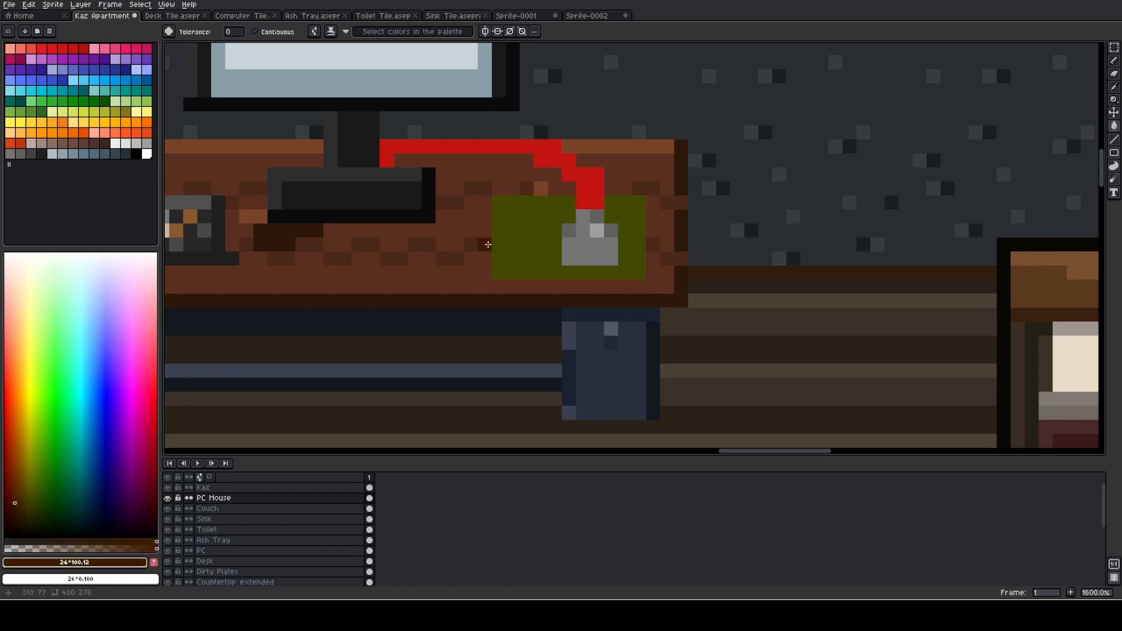
left_click(483, 243)
- Fill the mouse pad with a very dark red, HSL 357, 100, 16
left_click(155, 493)
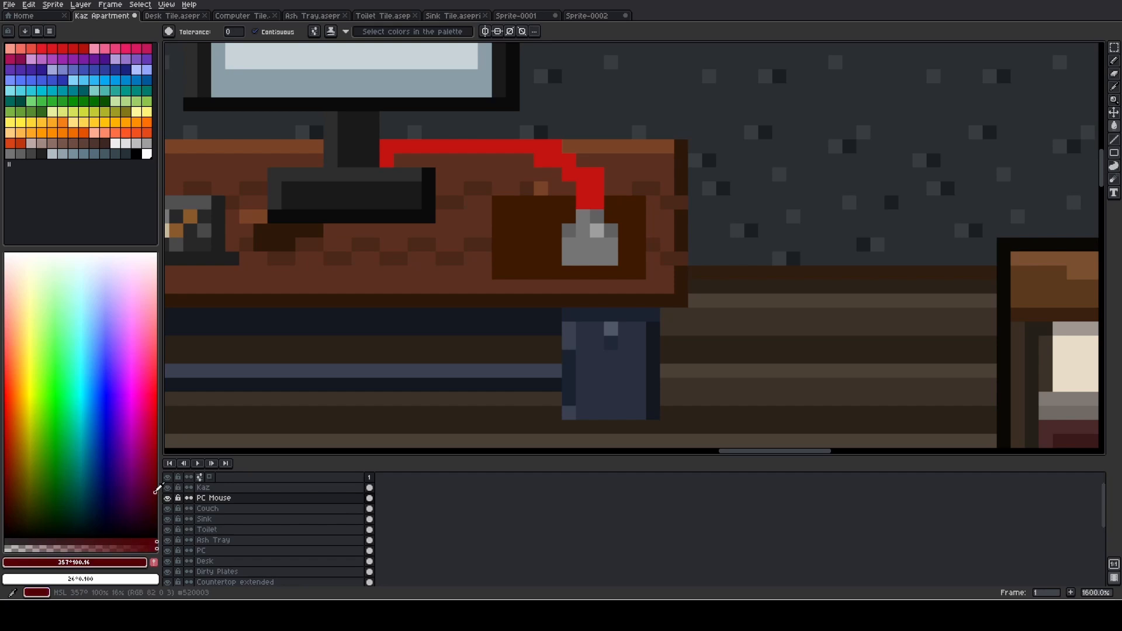
left_click(509, 243)
scroll(509, 243, "down", 2)
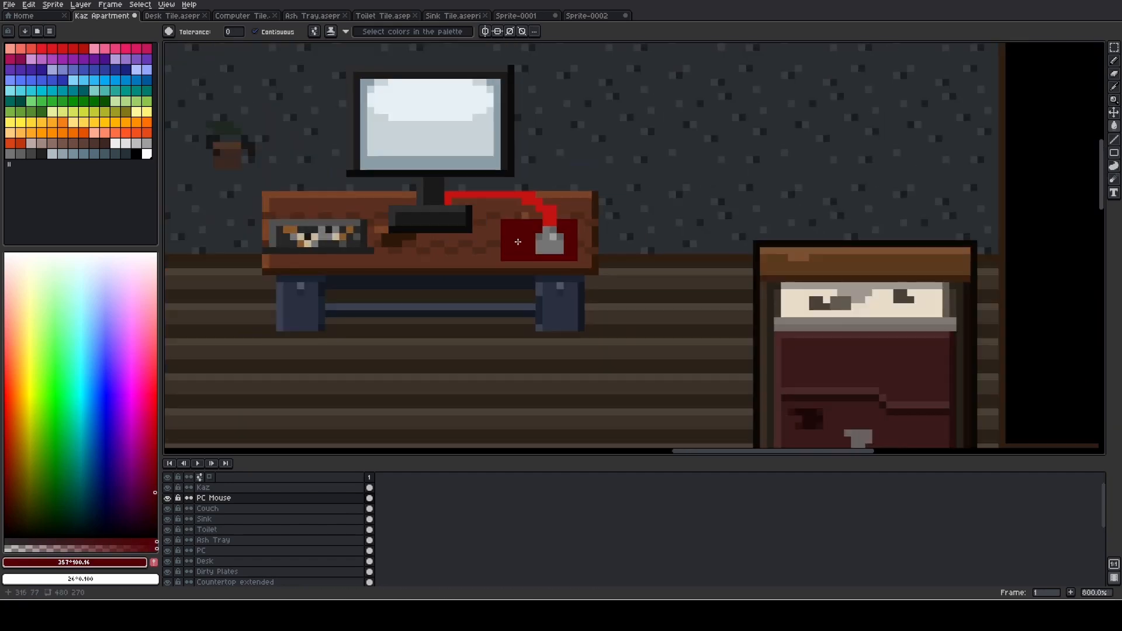
scroll(544, 241, "up", 3)
scroll(577, 234, "down", 1)
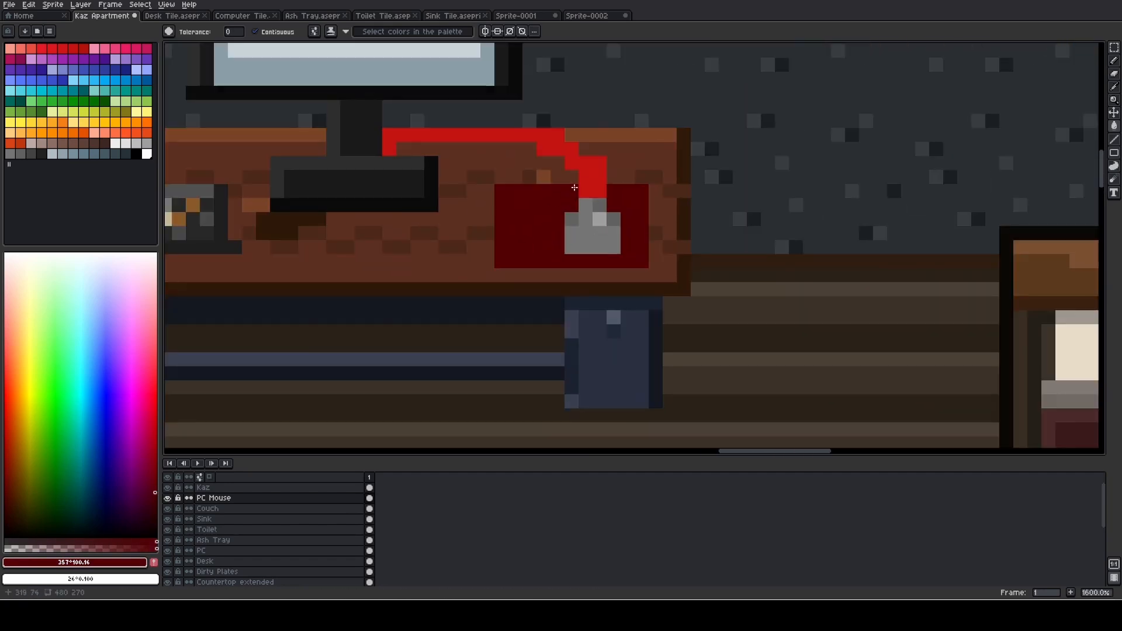
- Try a single slightly brighter dark red pixel on the mouse pad, and undo it
key("b")
scroll(579, 187, "up", 1)
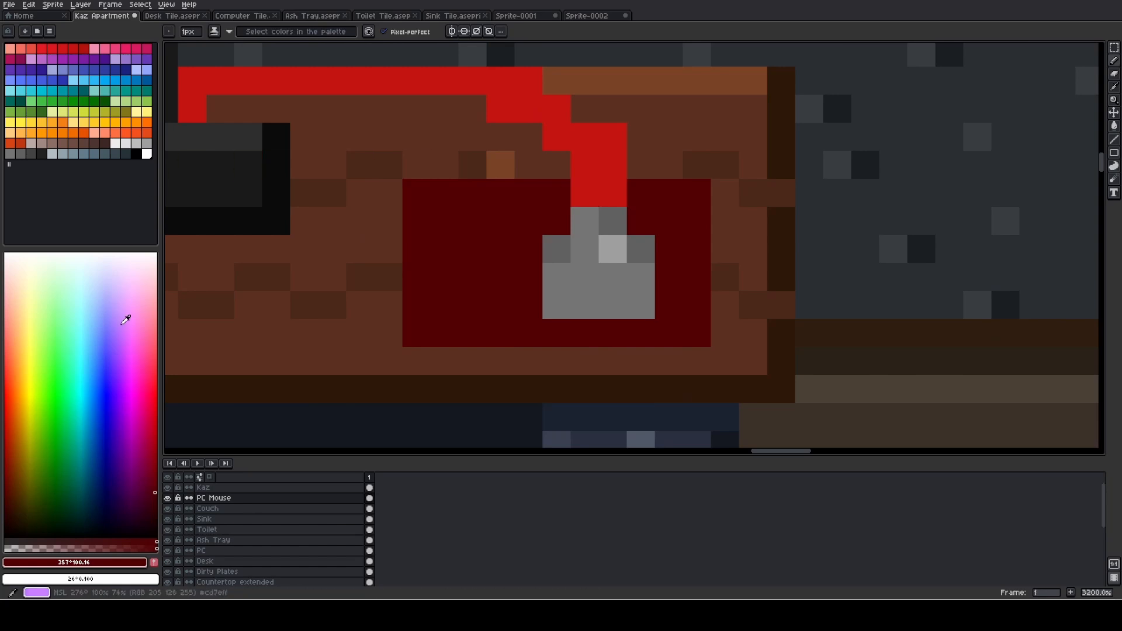
left_click(153, 469)
left_click(464, 262)
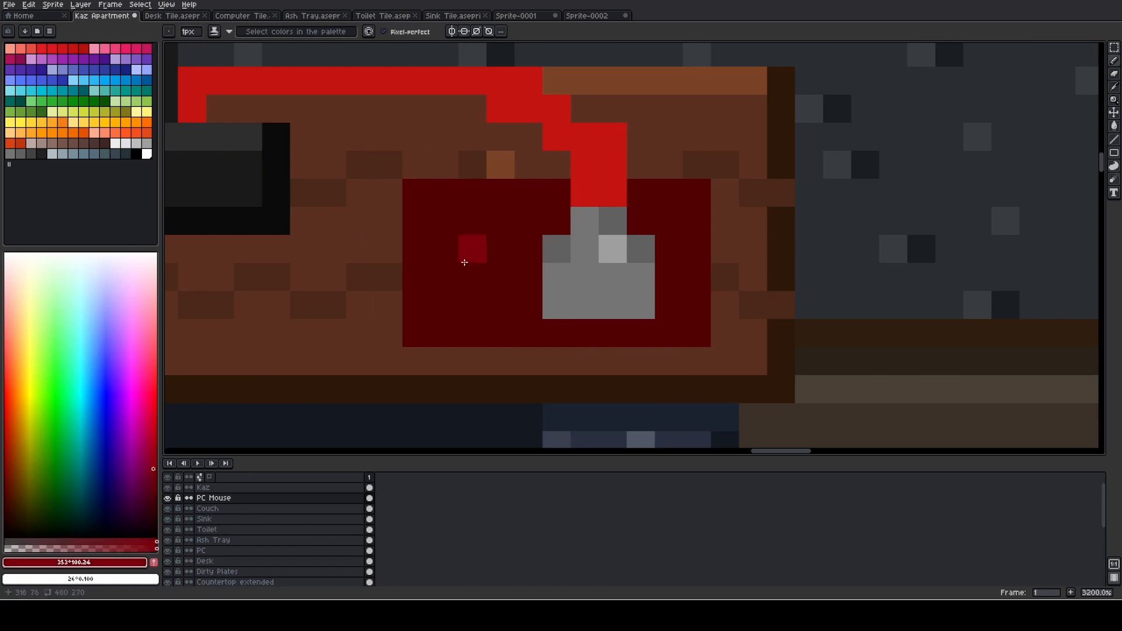
key("ctrl+z")
- Try shading the inner side of the red cable's bend in dark red, and undo the pencil strokes
left_click(584, 203)
left_click(588, 172)
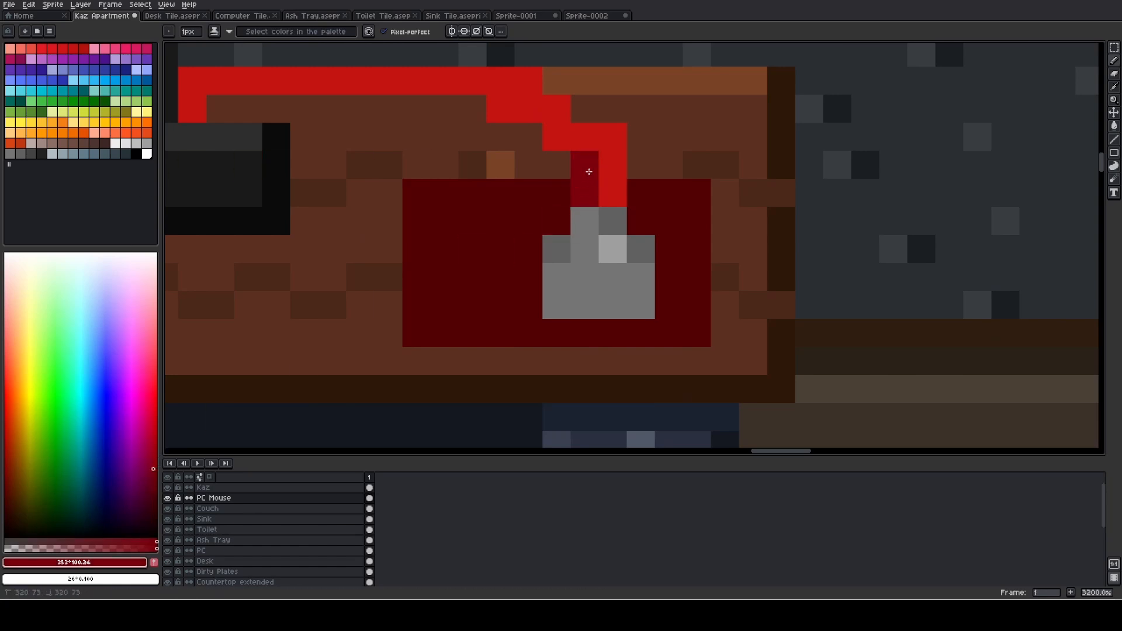
left_click(591, 149)
left_click(558, 140)
left_click(555, 120)
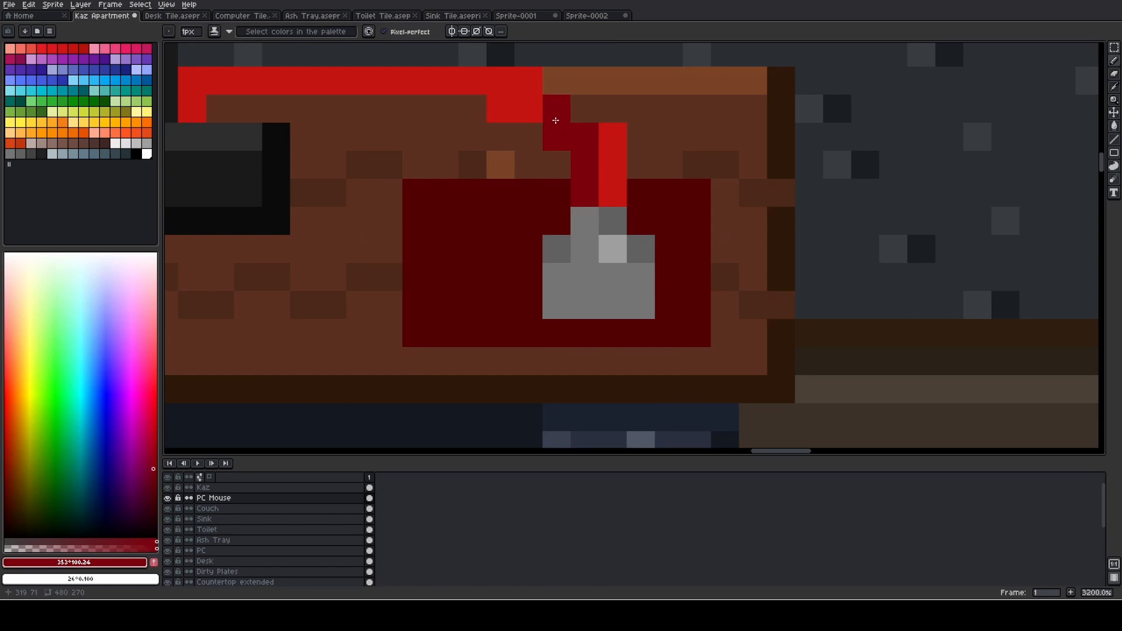
left_click(539, 115)
left_click(511, 113)
mouse_move(510, 108)
left_mouse_down()
mouse_move(549, 175)
mouse_move(661, 204)
left_mouse_up()
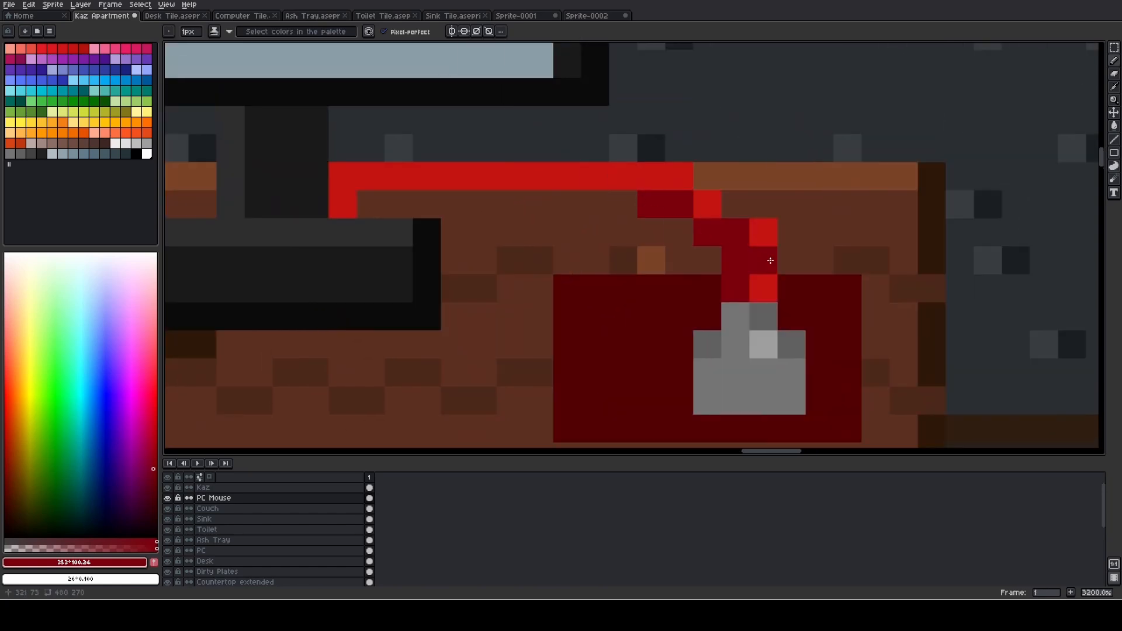
scroll(768, 258, "down", 1)
key("ctrl+z")
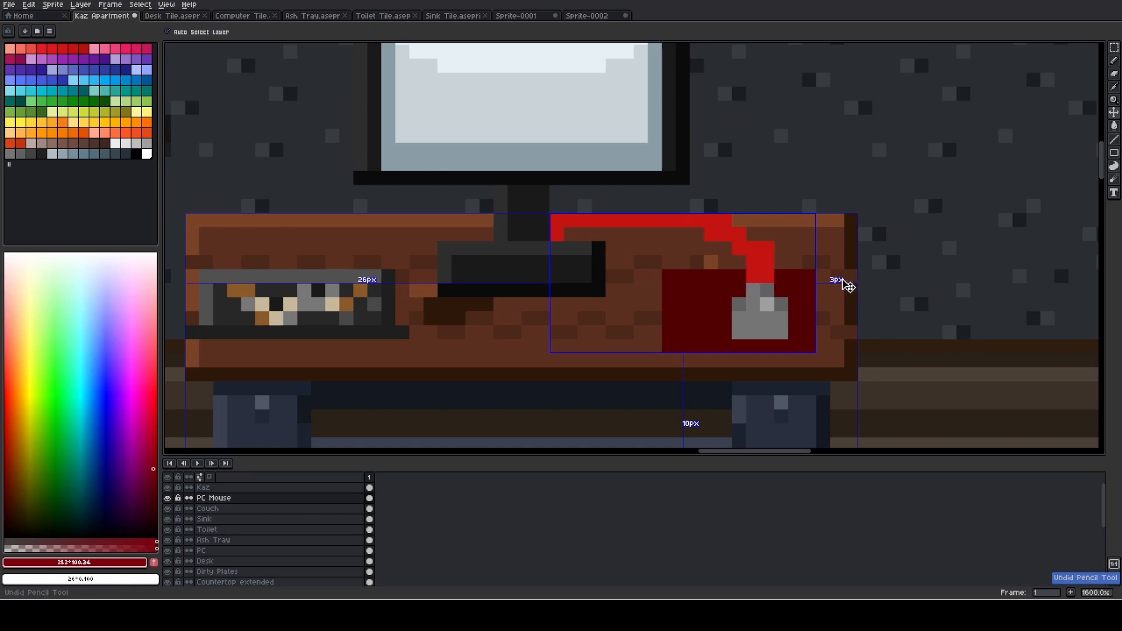
- Thin the cable to one pixel wide above the mouse and remove its extra corner pixel with a 1 px eraser
scroll(604, 243, "up", 1)
scroll(569, 254, "up", 1)
key("e")
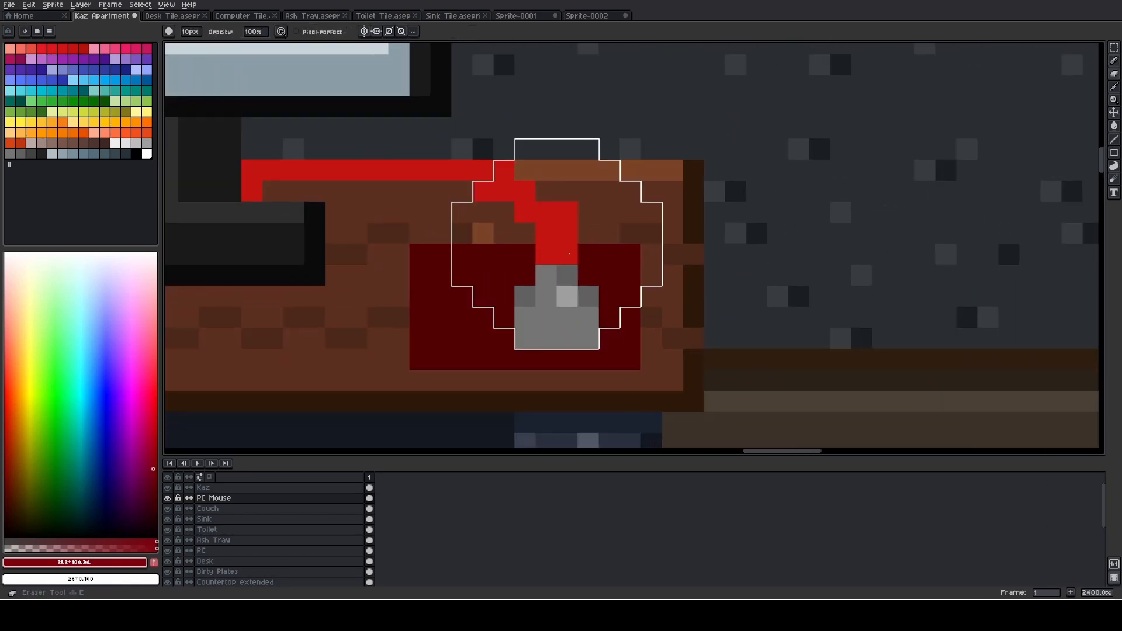
scroll(569, 254, "down", 9)
left_click_drag(569, 254, 572, 241)
left_click(567, 212)
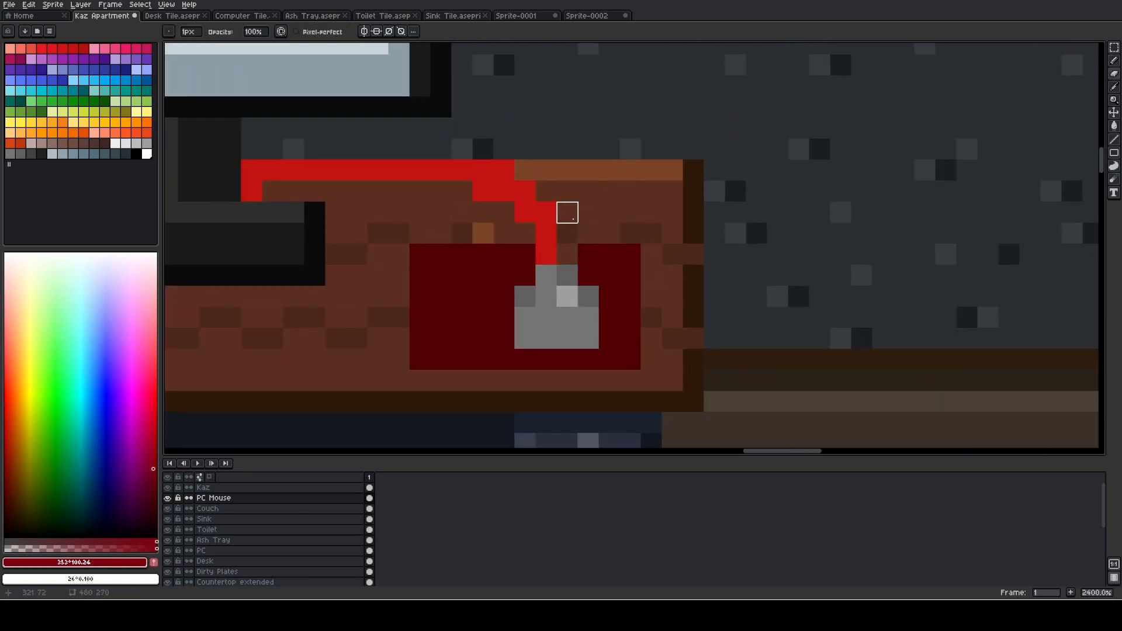
left_click(504, 170)
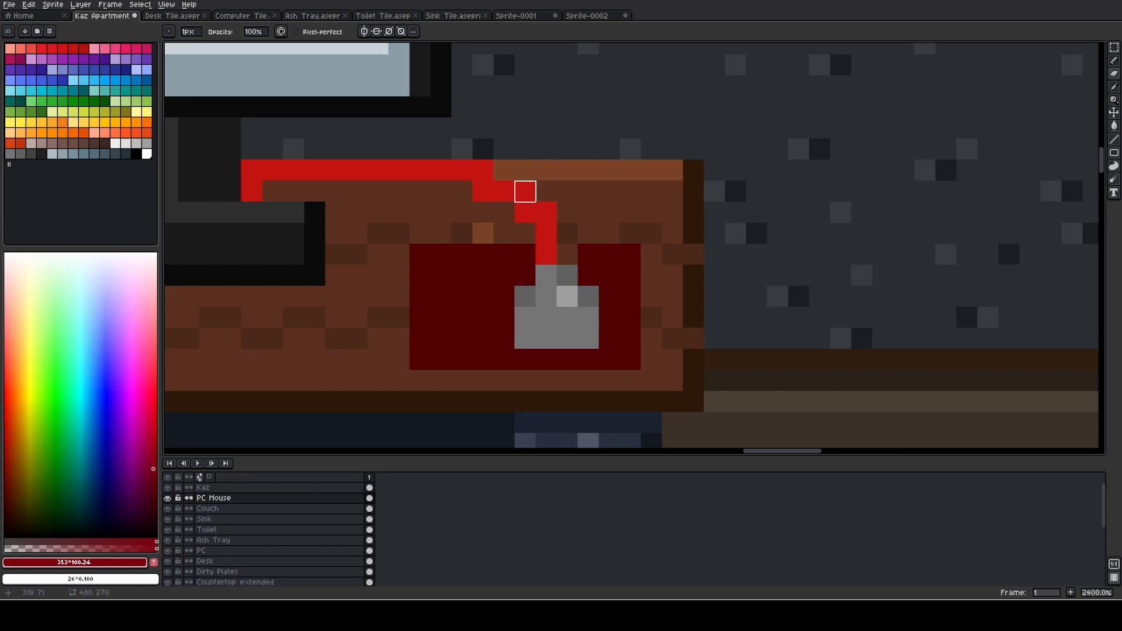
scroll(566, 188, "down", 3)
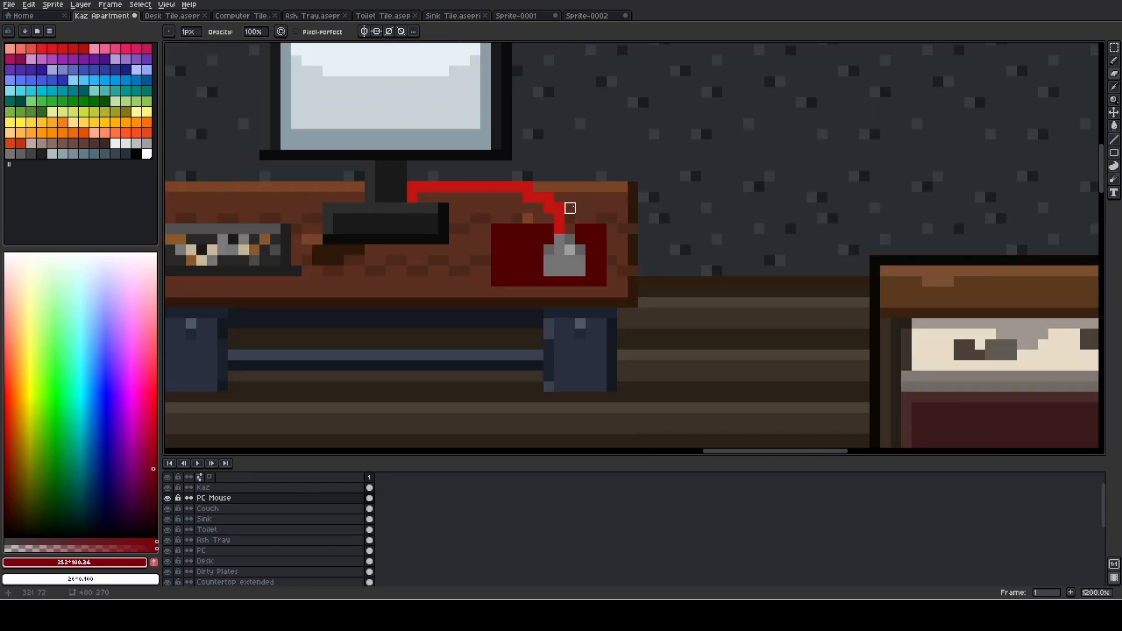
scroll(613, 239, "up", 3)
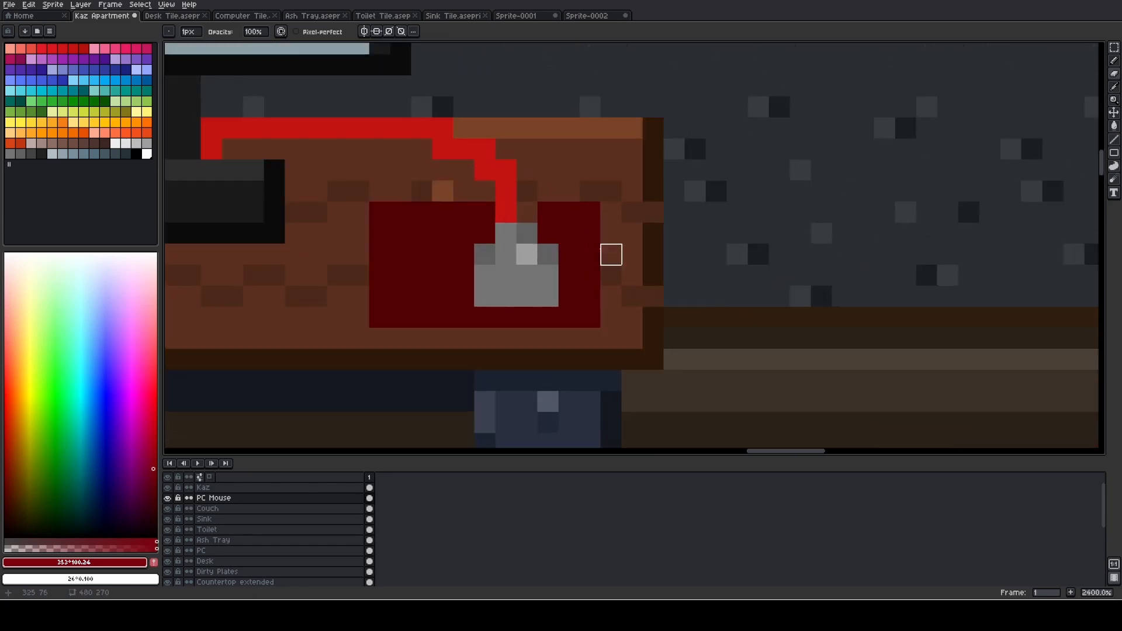
- Move the Kaz character up to stand in front of the computer desk
scroll(537, 255, "down", 10)
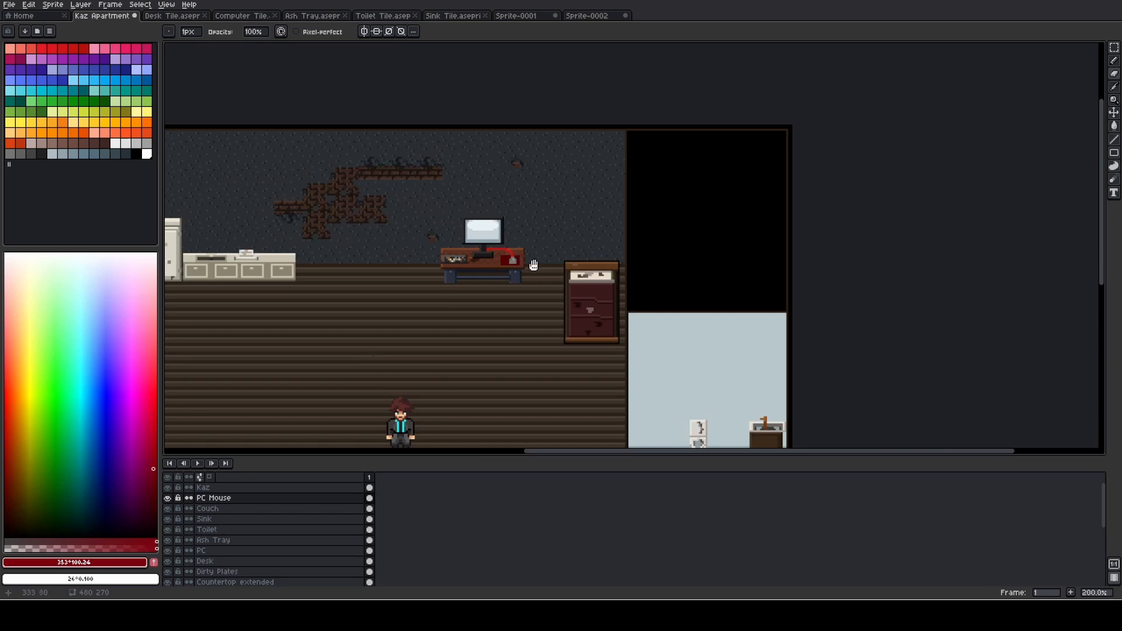
left_click_drag(534, 265, 645, 173)
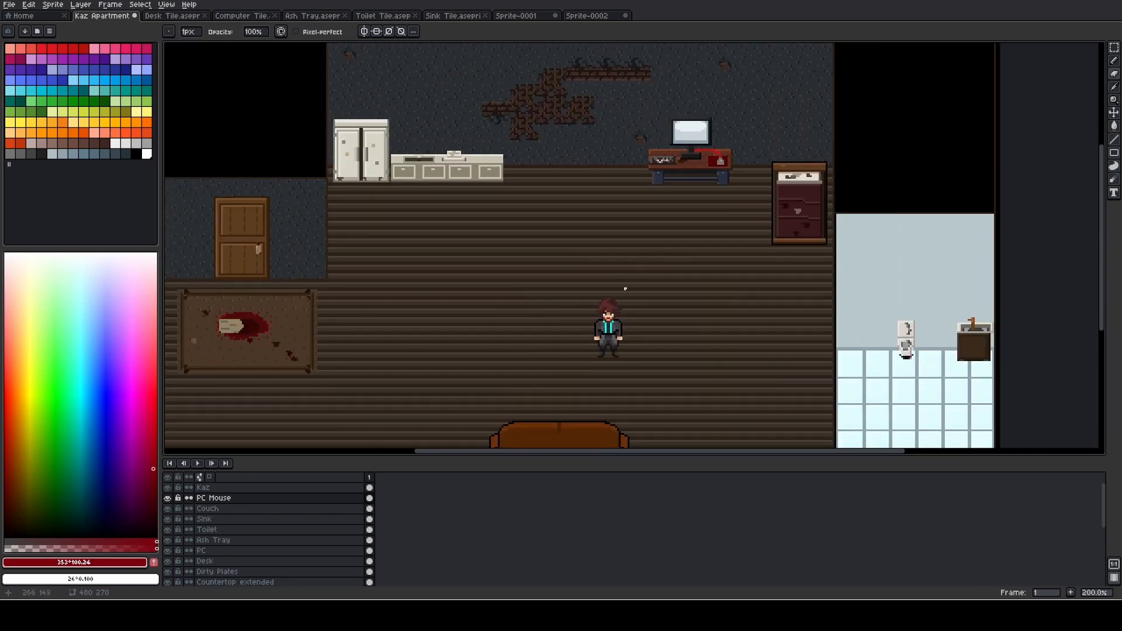
left_click(268, 489)
key("v")
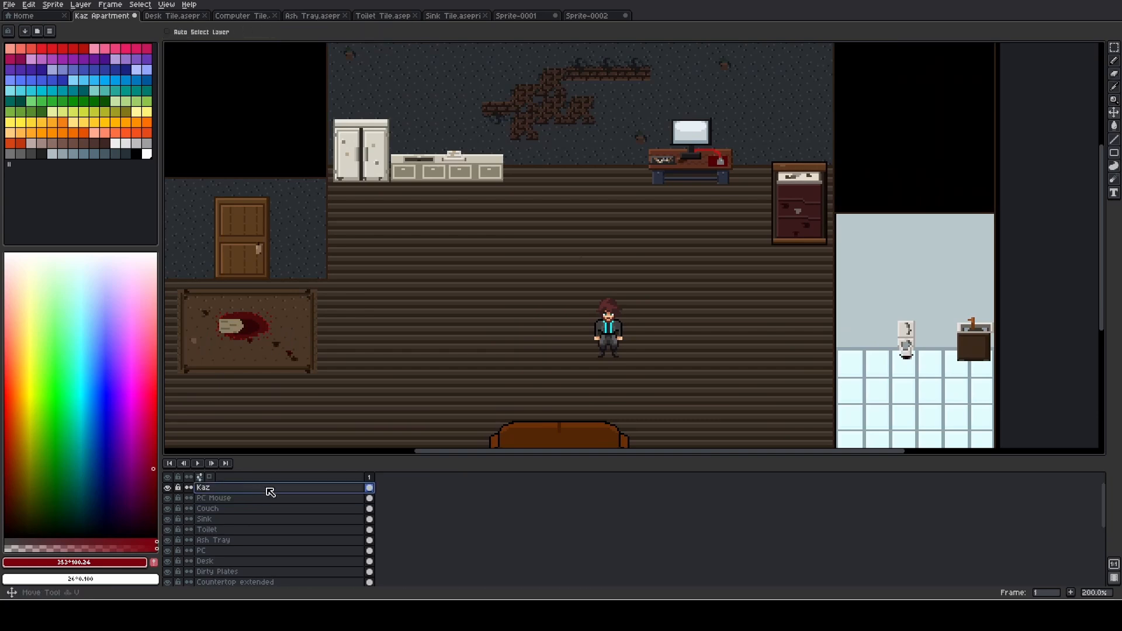
left_click_drag(602, 341, 682, 208)
scroll(682, 263, "down", 1)
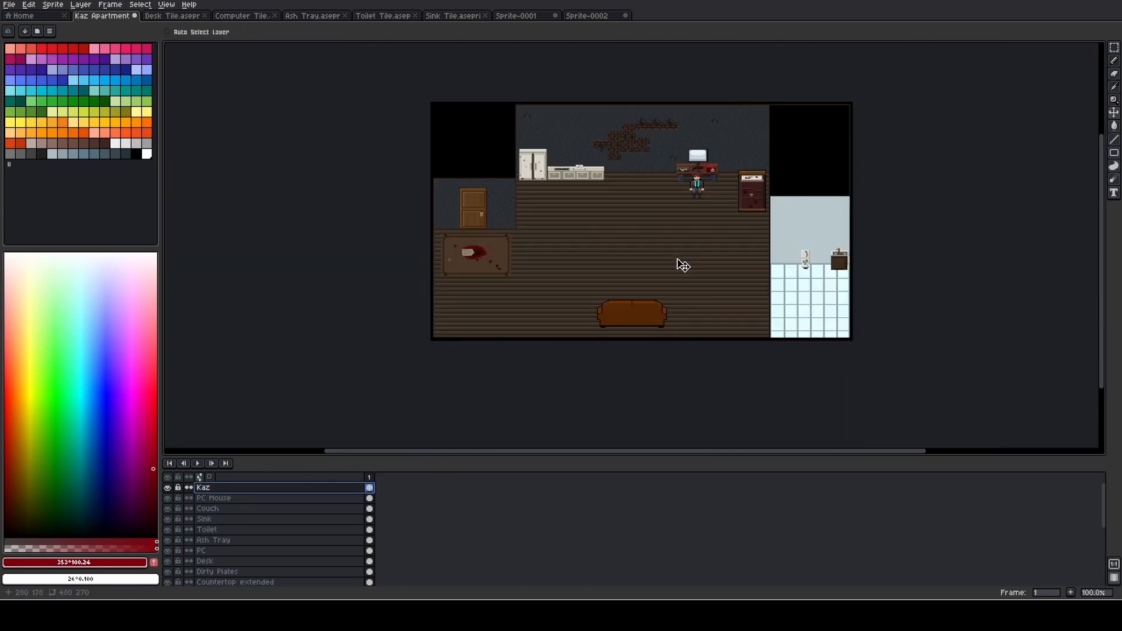
left_click_drag(677, 259, 357, 277)
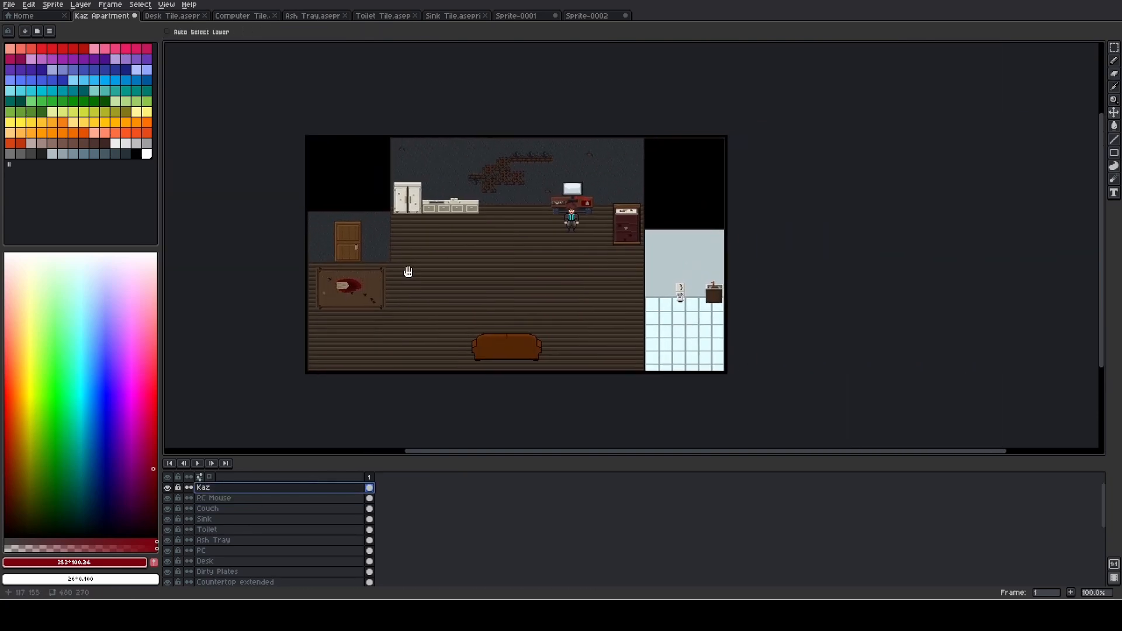
- Outline the computer mouse's side and bottom edges in the darker grey sampled from its corner pixel
scroll(596, 221, "up", 6)
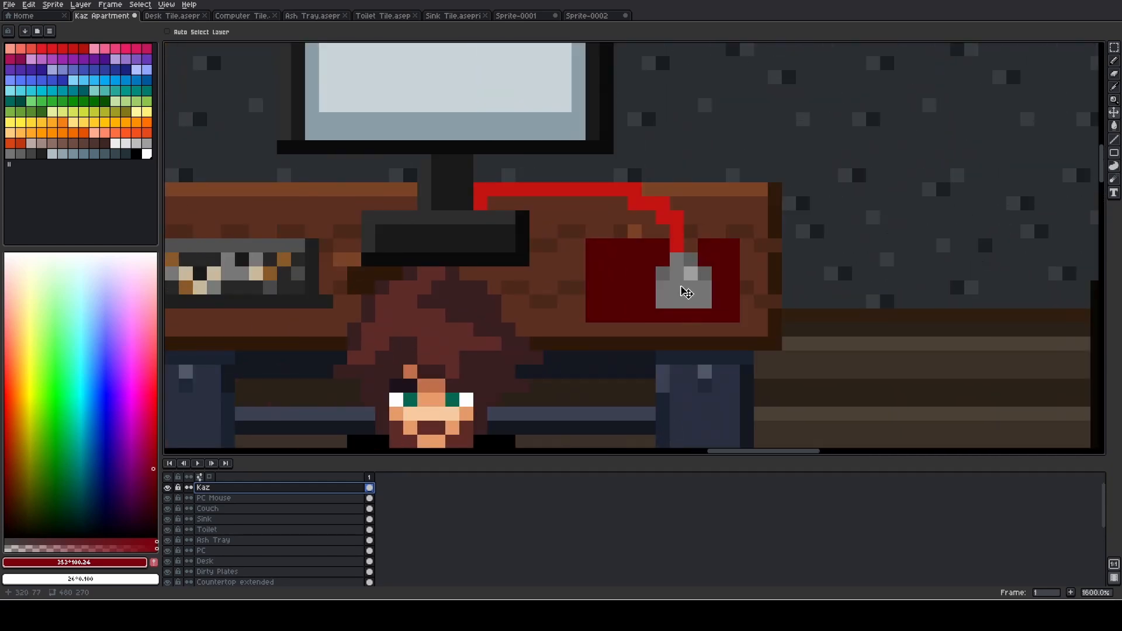
key("b")
scroll(666, 268, "up", 1)
left_click(666, 275, "alt")
left_click(661, 326)
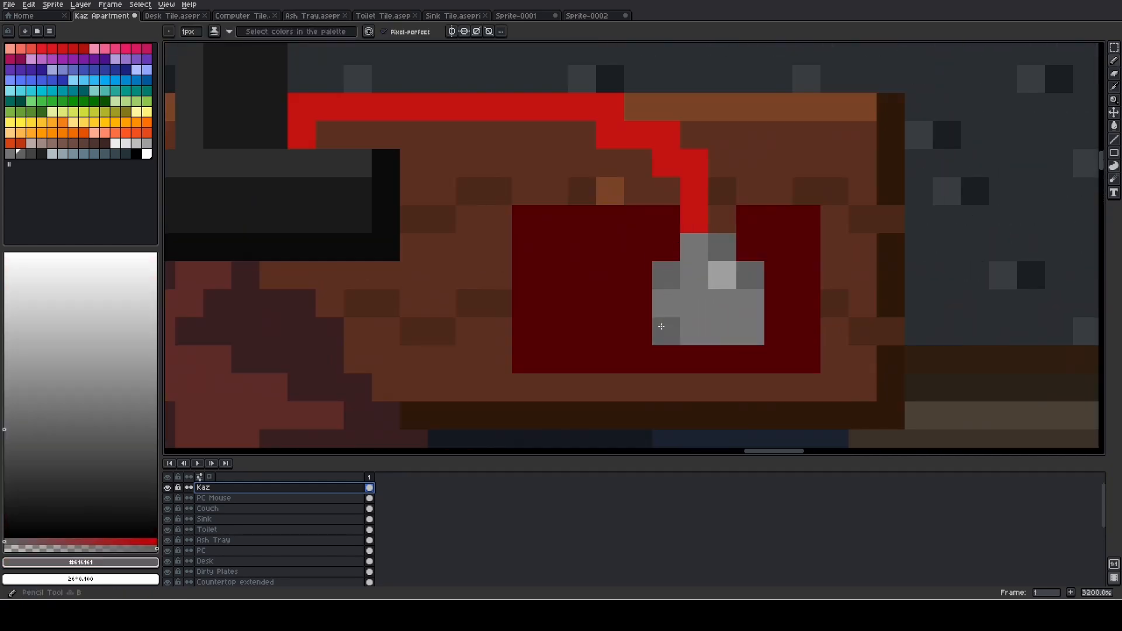
left_click(666, 310)
mouse_move(667, 338)
left_mouse_down()
mouse_move(742, 334)
mouse_move(747, 304)
mouse_move(748, 321)
left_mouse_up()
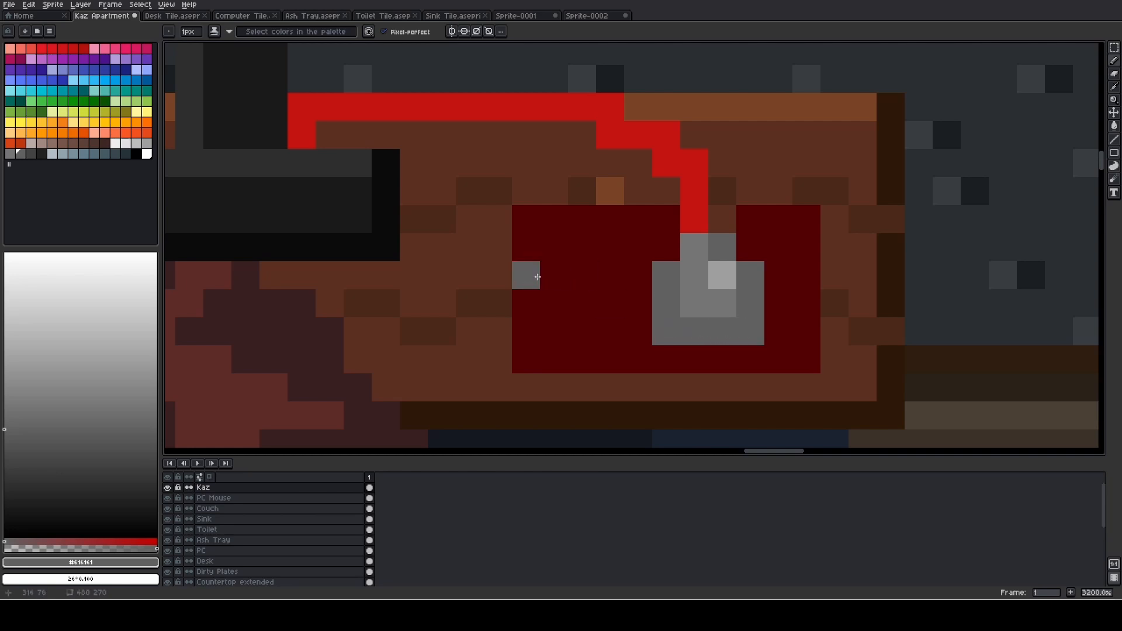
- Paint the mouse's mid-grey centre and front pixels in light blue-grey, palette index 144
left_click(62, 155)
left_click(52, 154)
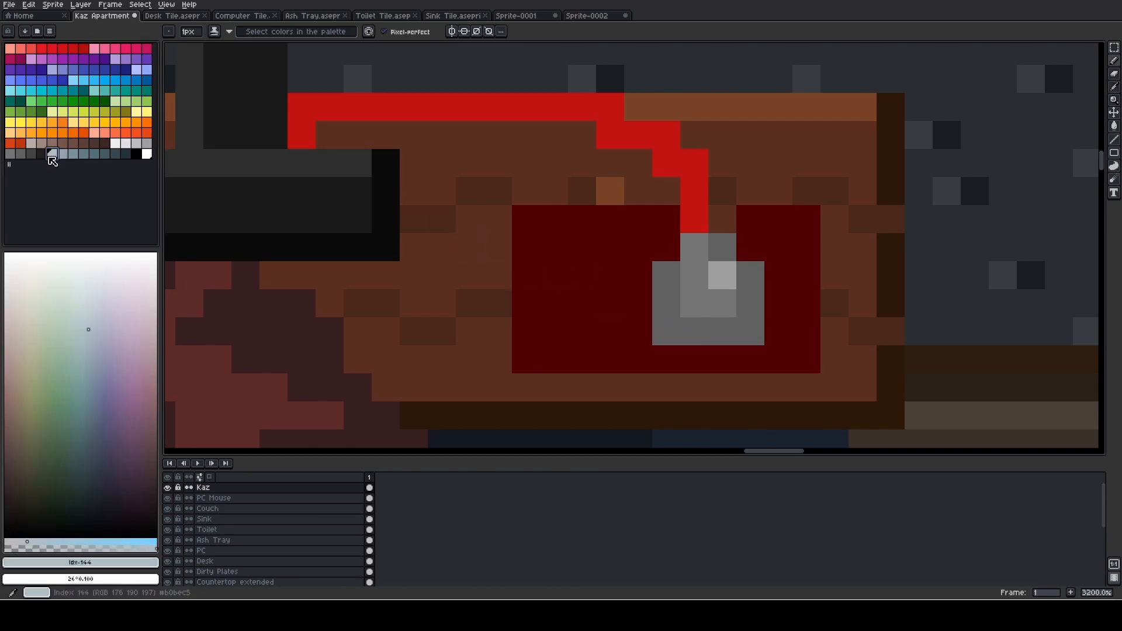
left_click(694, 251)
mouse_move(693, 258)
left_mouse_down()
mouse_move(694, 294)
mouse_move(714, 301)
mouse_move(705, 301)
left_mouse_up()
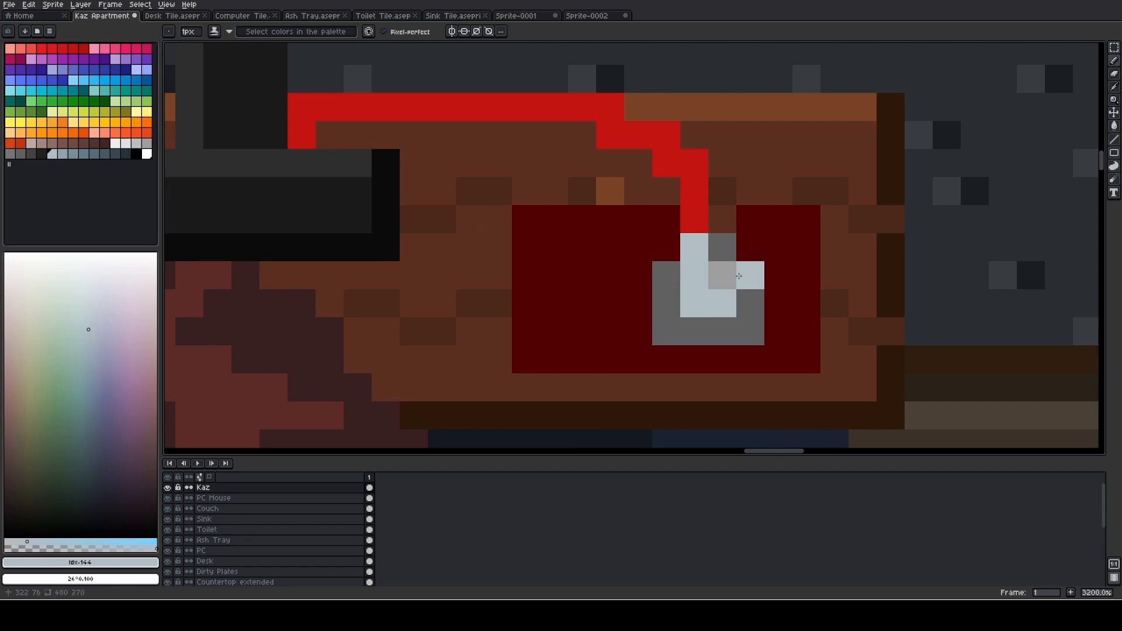
scroll(721, 276, "down", 4)
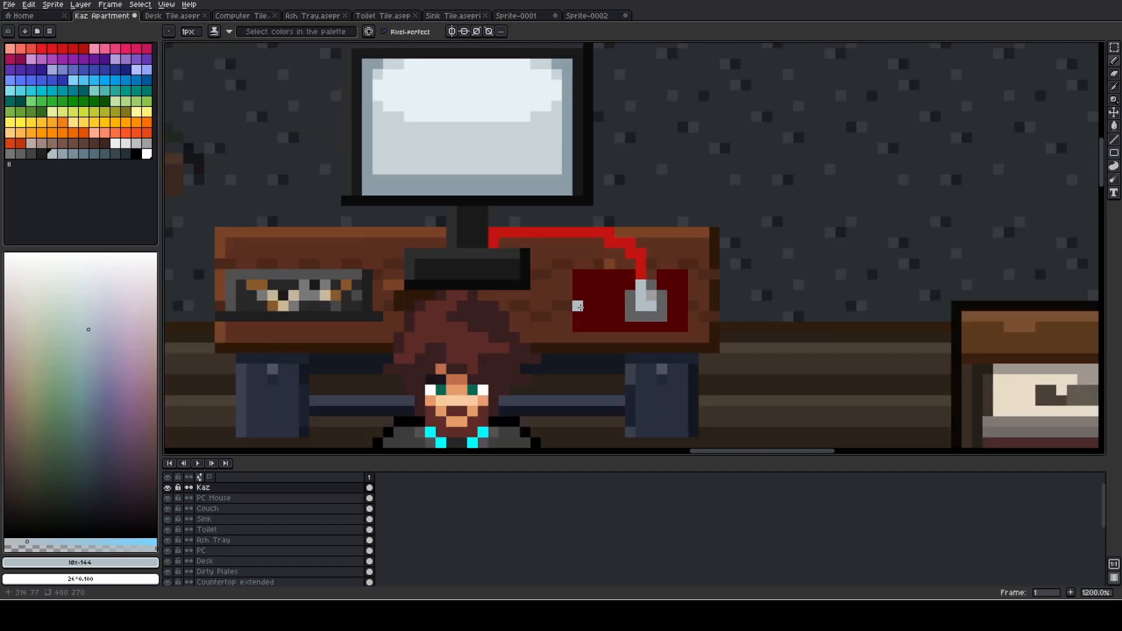
scroll(640, 312, "up", 4)
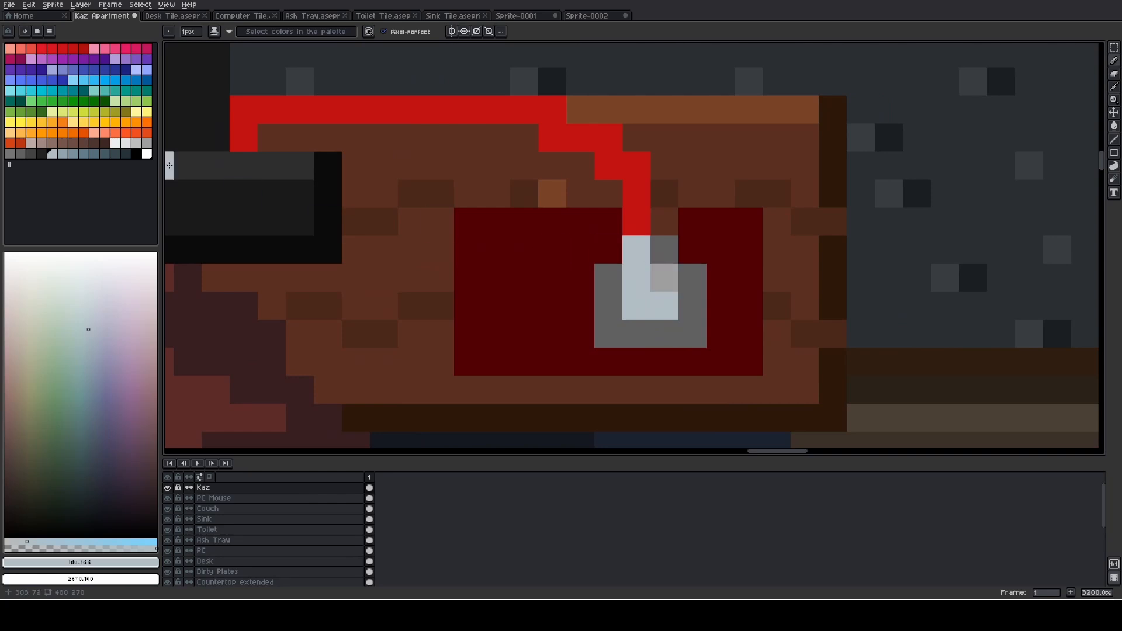
- Repaint the right-hand centre pixels of the mouse in neutral light grey, palette index 129
left_click(63, 153)
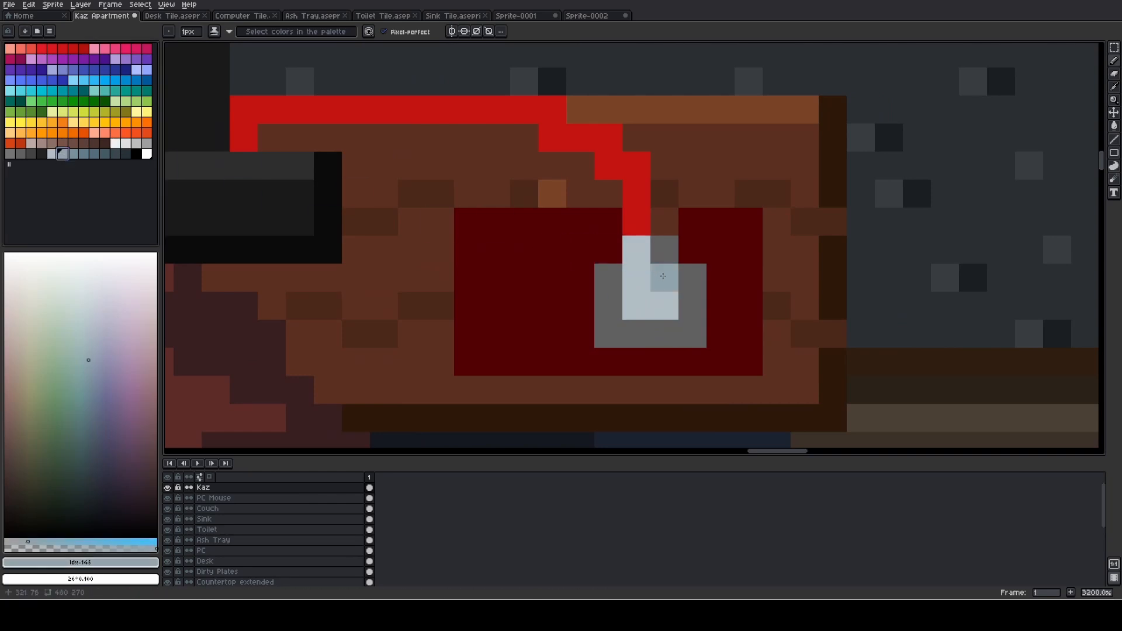
left_click(147, 144)
left_click(664, 306)
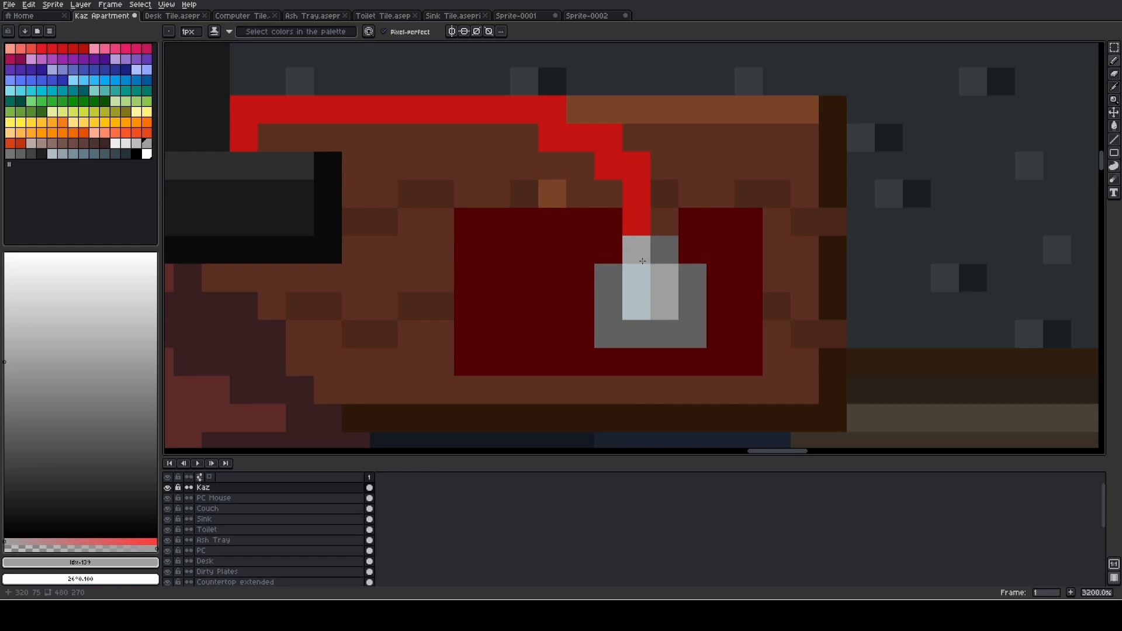
scroll(724, 275, "down", 4)
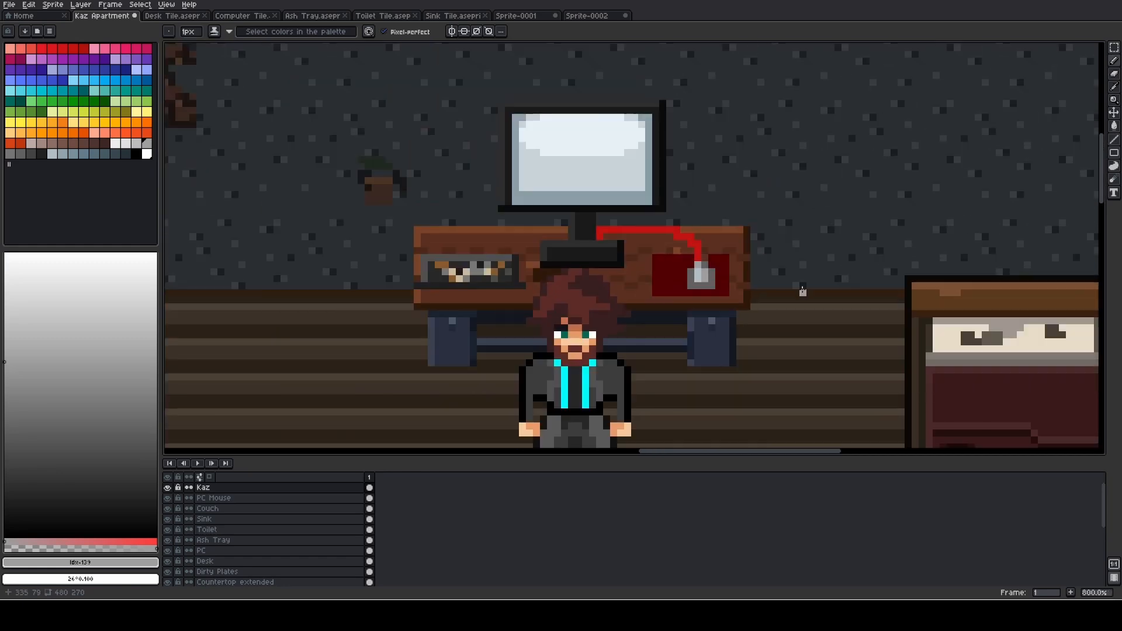
scroll(802, 290, "down", 2)
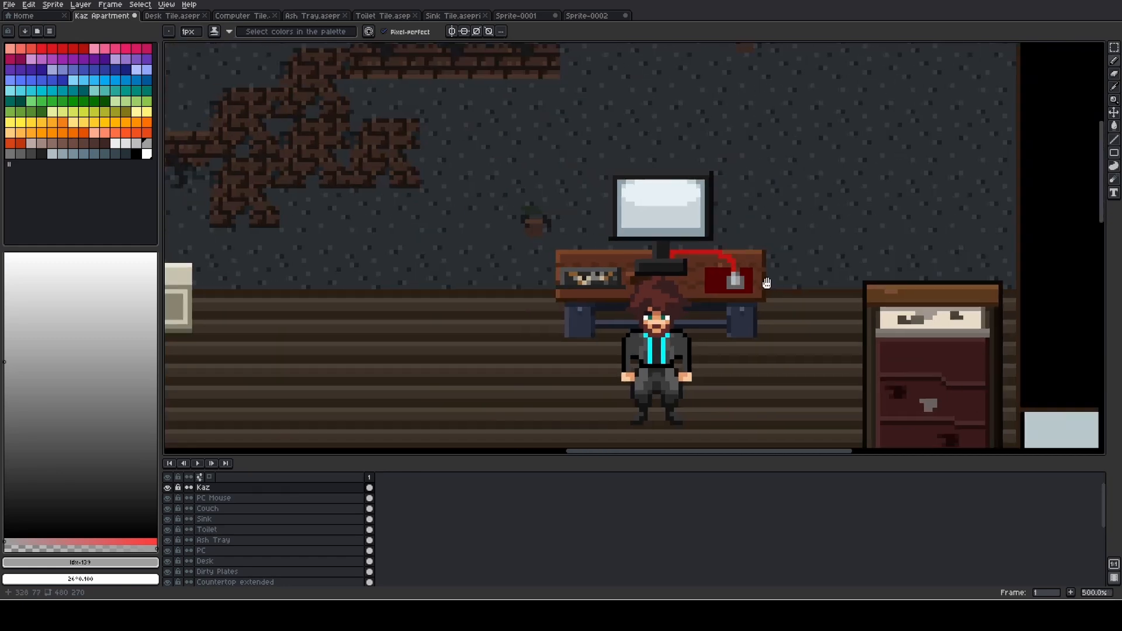
scroll(556, 230, "down", 1)
scroll(693, 225, "down", 1)
scroll(693, 224, "down", 2)
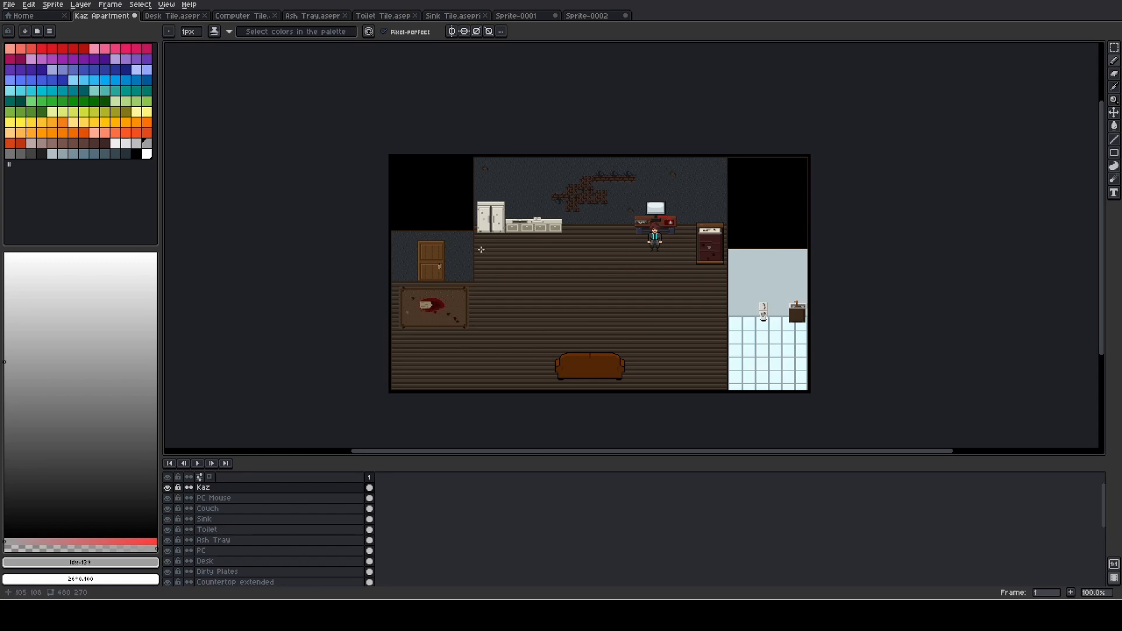
scroll(499, 215, "up", 9)
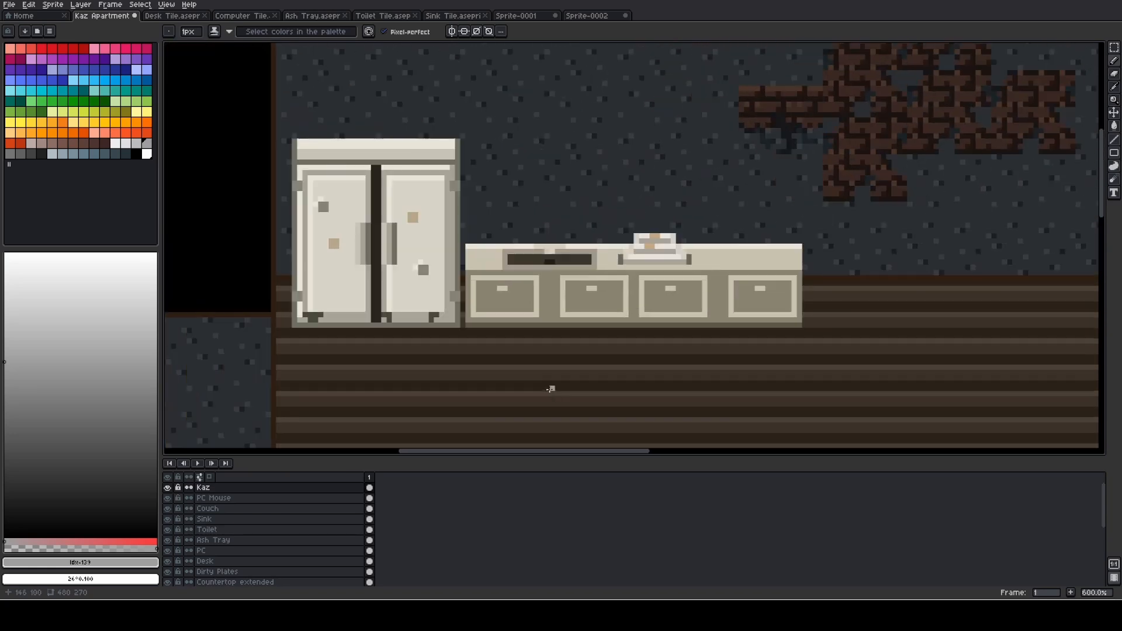
- Try a short light grey pencil stroke along the countertop's top edge above the dark basin, and undo it
scroll(809, 261, "down", 4)
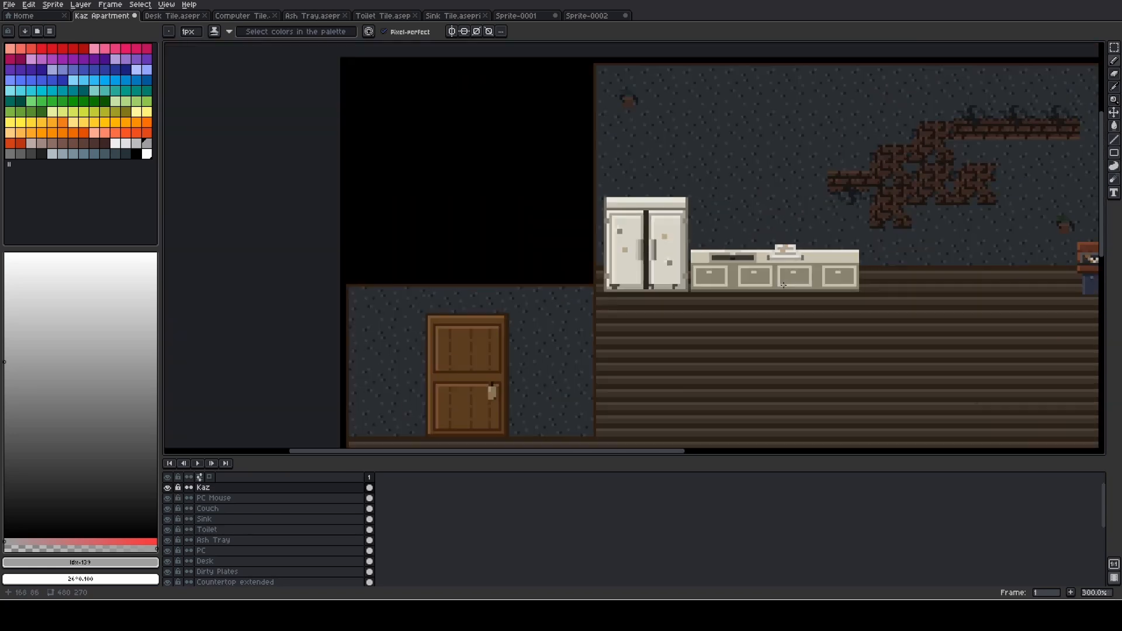
scroll(820, 269, "up", 3)
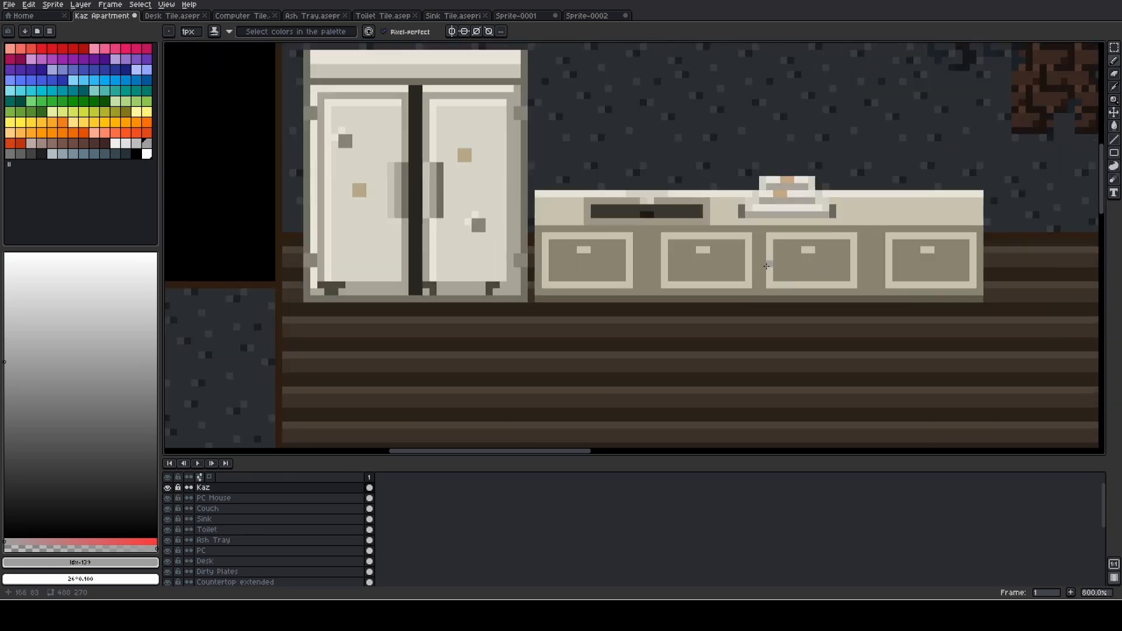
left_click_drag(834, 264, 652, 302)
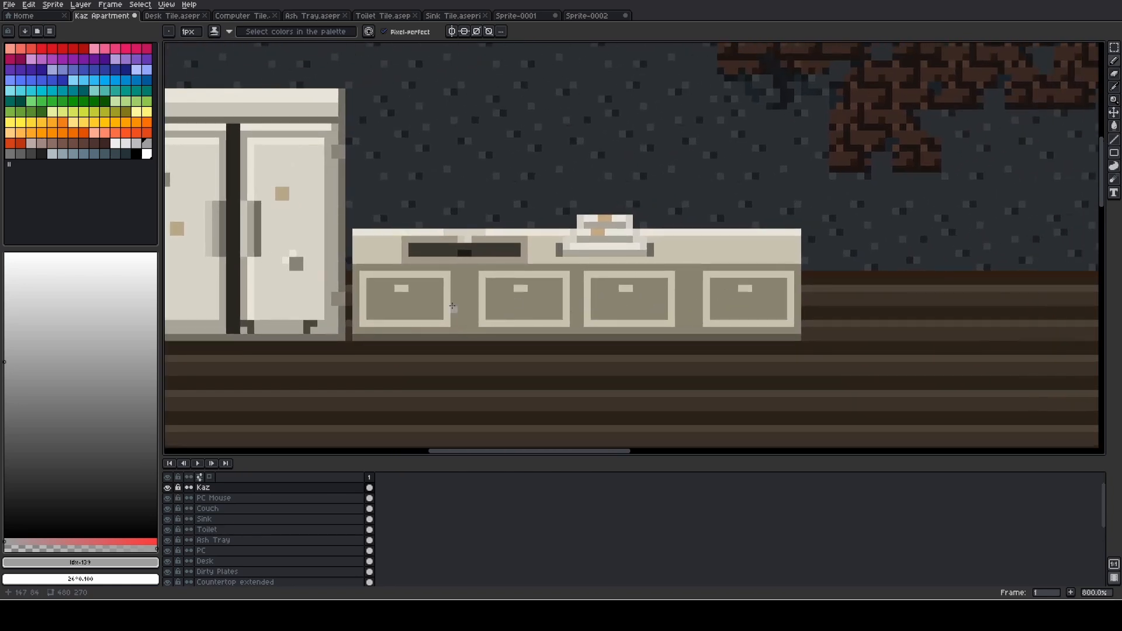
scroll(452, 306, "up", 5)
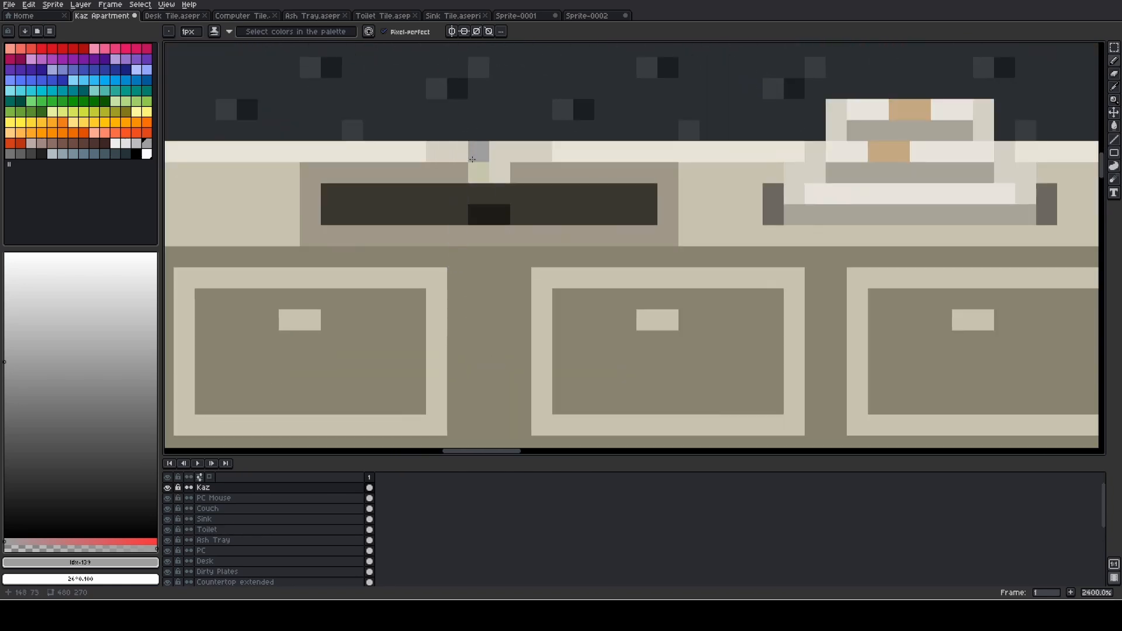
left_click_drag(441, 150, 472, 151)
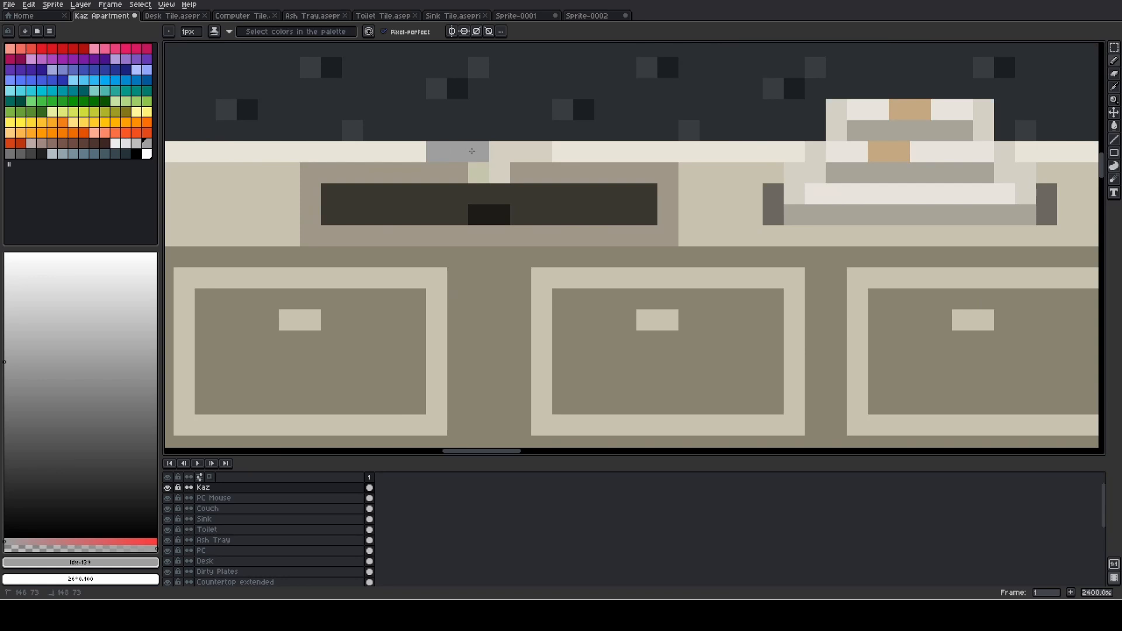
key("v")
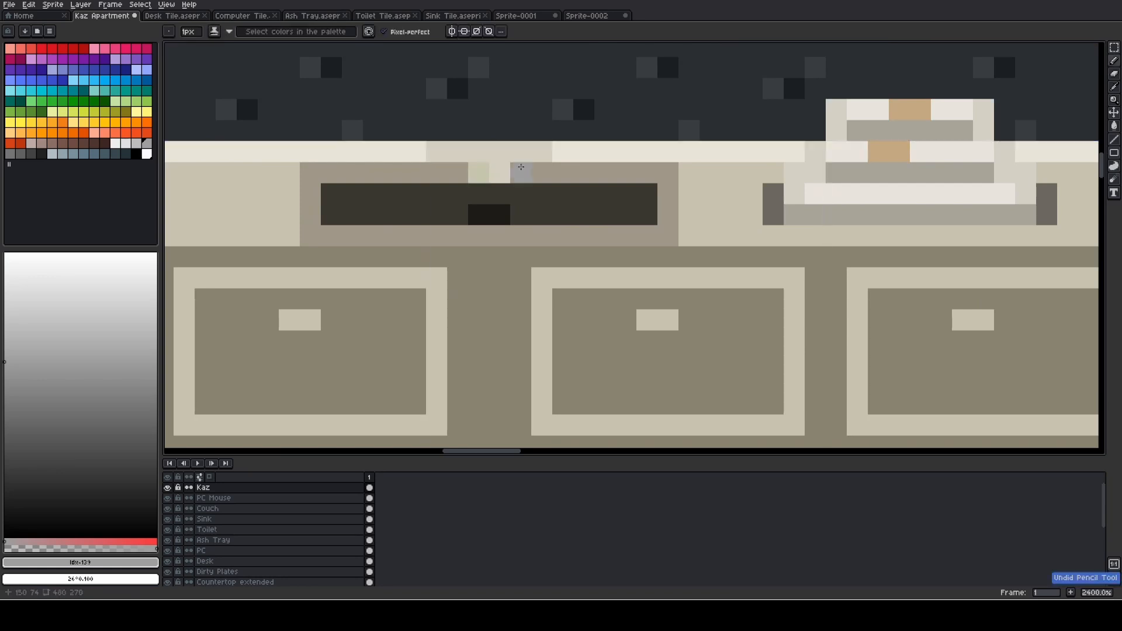
- Examine the kitchen counter, computer desk, bathroom and couch areas for places that need more furnishing
scroll(520, 169, "down", 10)
key("b")
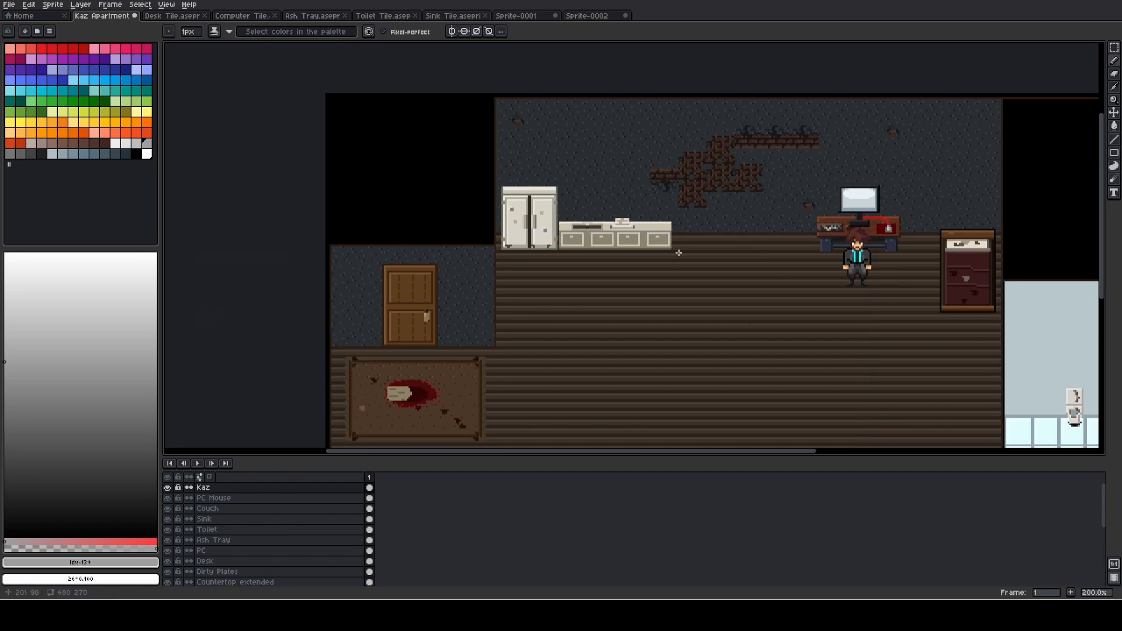
scroll(648, 249, "up", 6)
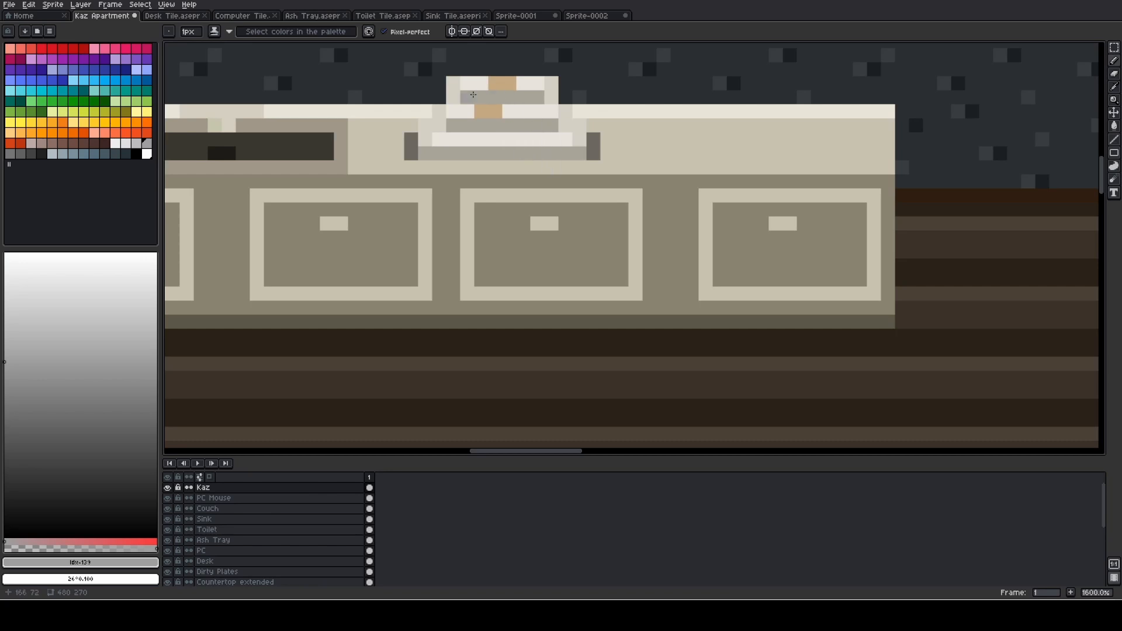
scroll(473, 94, "down", 2)
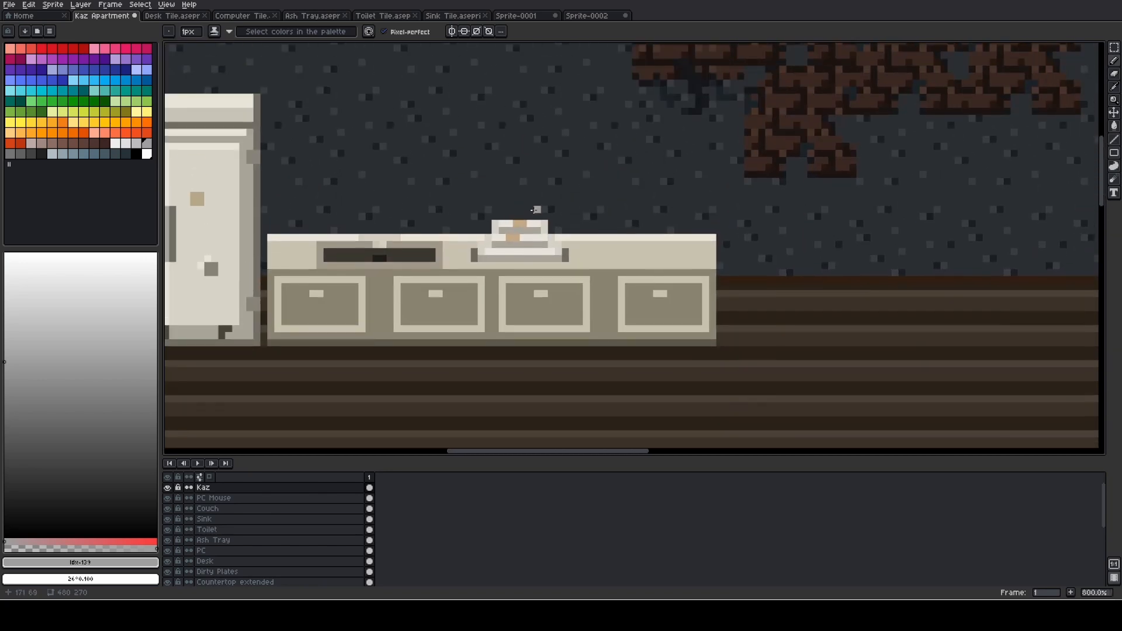
scroll(537, 210, "down", 1)
scroll(541, 215, "right", 5)
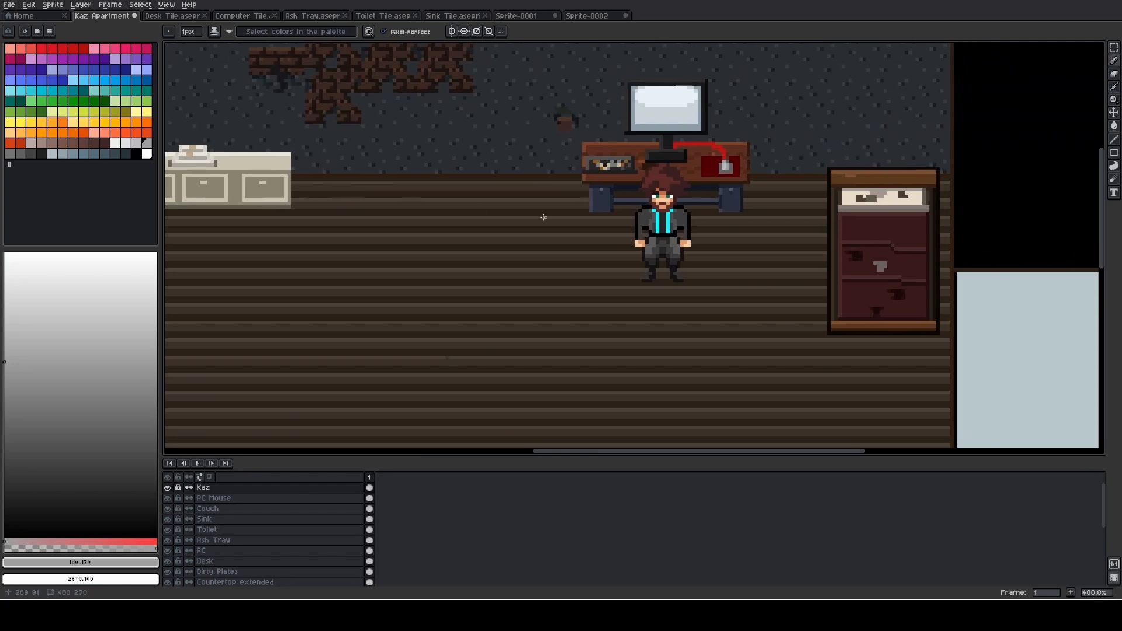
scroll(544, 217, "down", 1)
left_click_drag(534, 252, 403, 58)
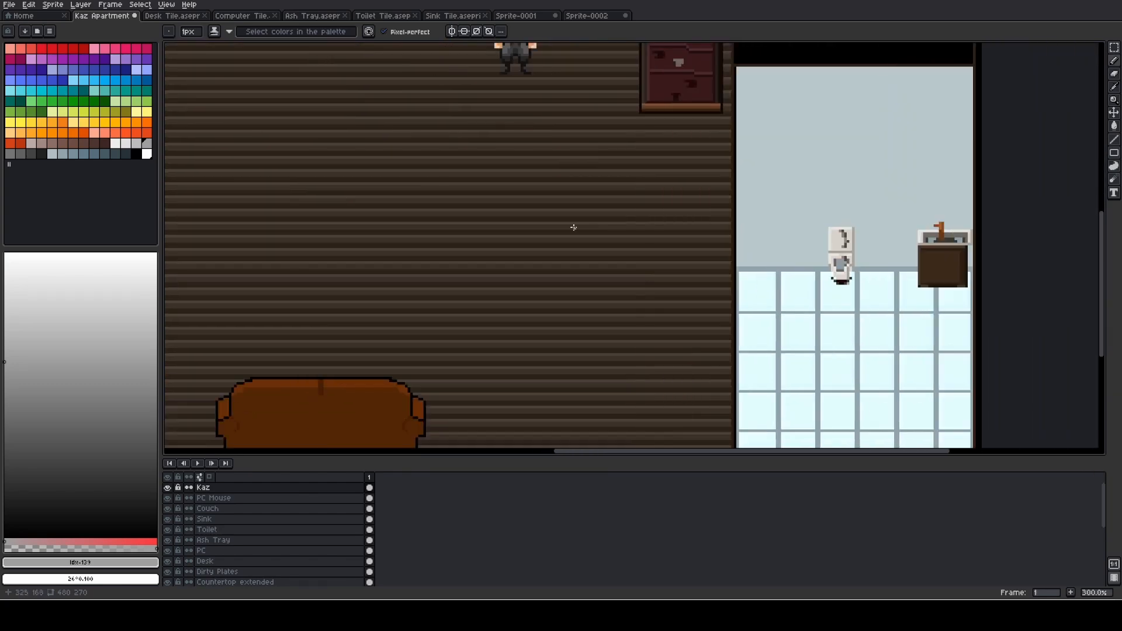
left_click_drag(564, 221, 741, 198)
scroll(735, 208, "down", 2)
scroll(634, 253, "up", 1)
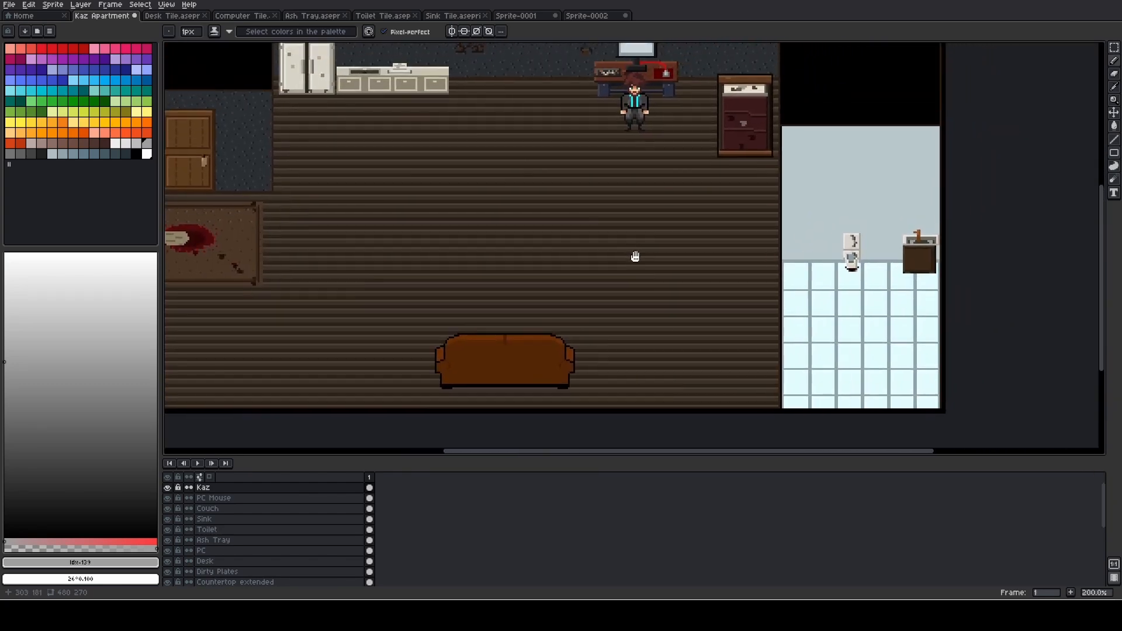
scroll(635, 291, "up", 1)
scroll(554, 319, "down", 1)
- Try a rough four-sided freehand outline on the open floor above the couch, and undo it
mouse_move(431, 257)
left_mouse_down()
mouse_move(426, 286)
mouse_move(581, 352)
mouse_move(497, 199)
mouse_move(425, 265)
left_mouse_up()
left_click_drag(505, 299, 562, 233)
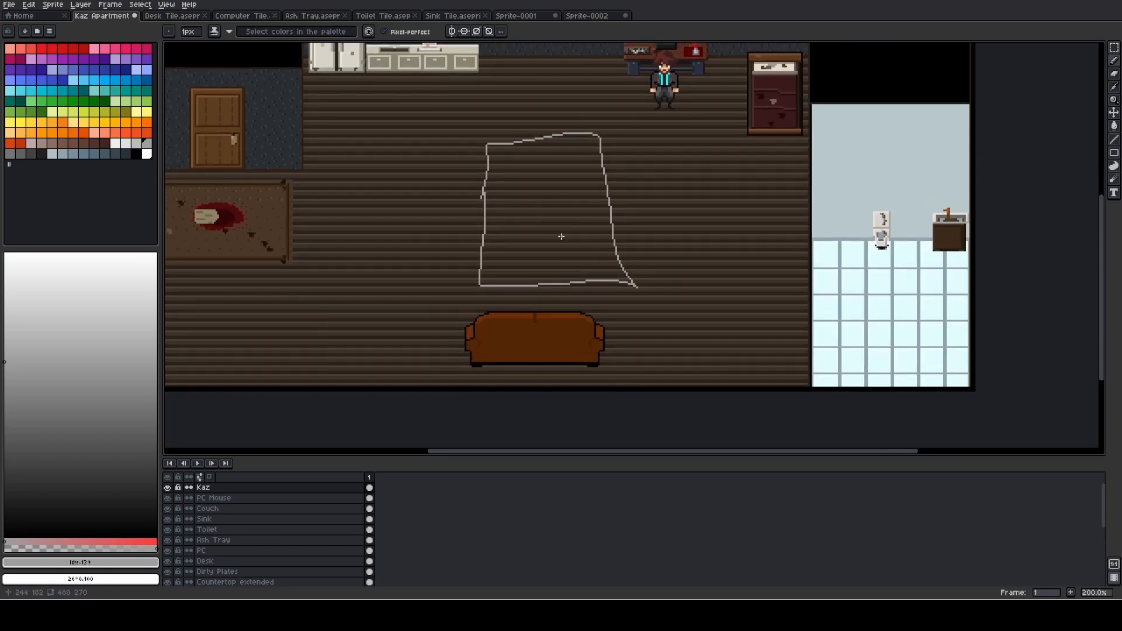
key("ctrl")
key("ctrl+z")
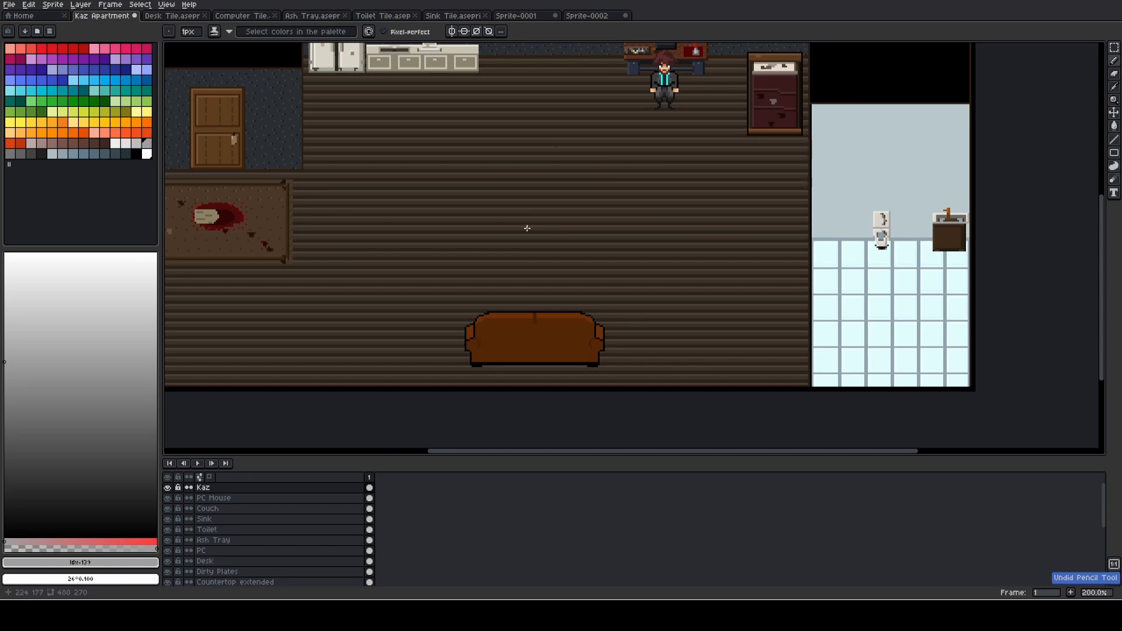
- Try a rectangular block filled with light grey, palette index 129, on the floor just above the couch, and undo it
key("m")
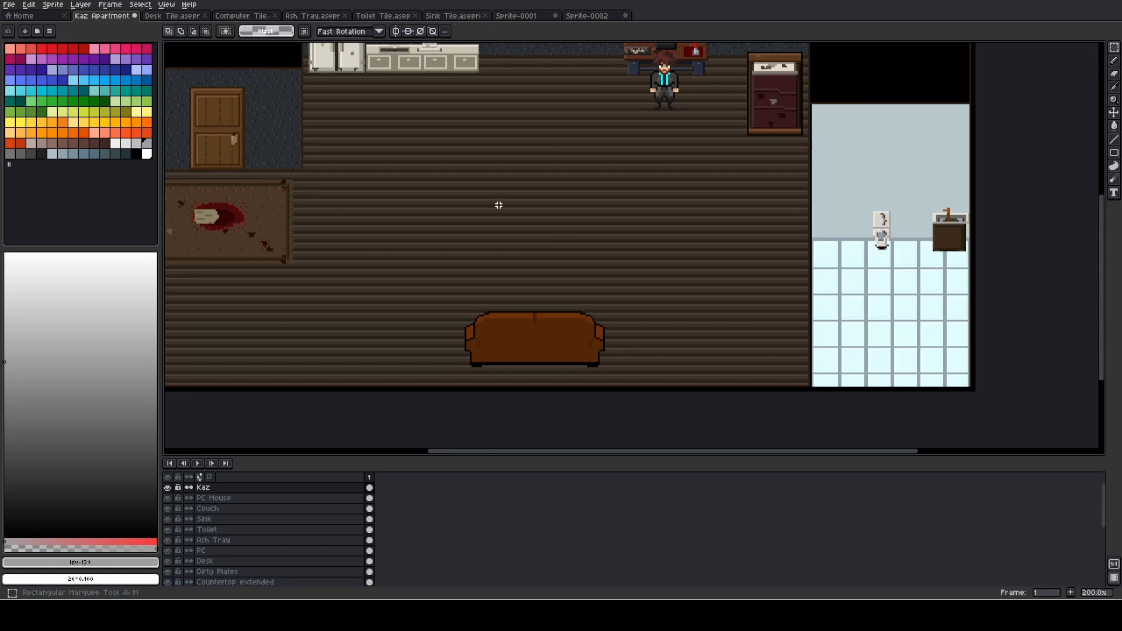
mouse_move(477, 190)
left_mouse_down()
mouse_move(564, 288)
mouse_move(596, 298)
left_mouse_up()
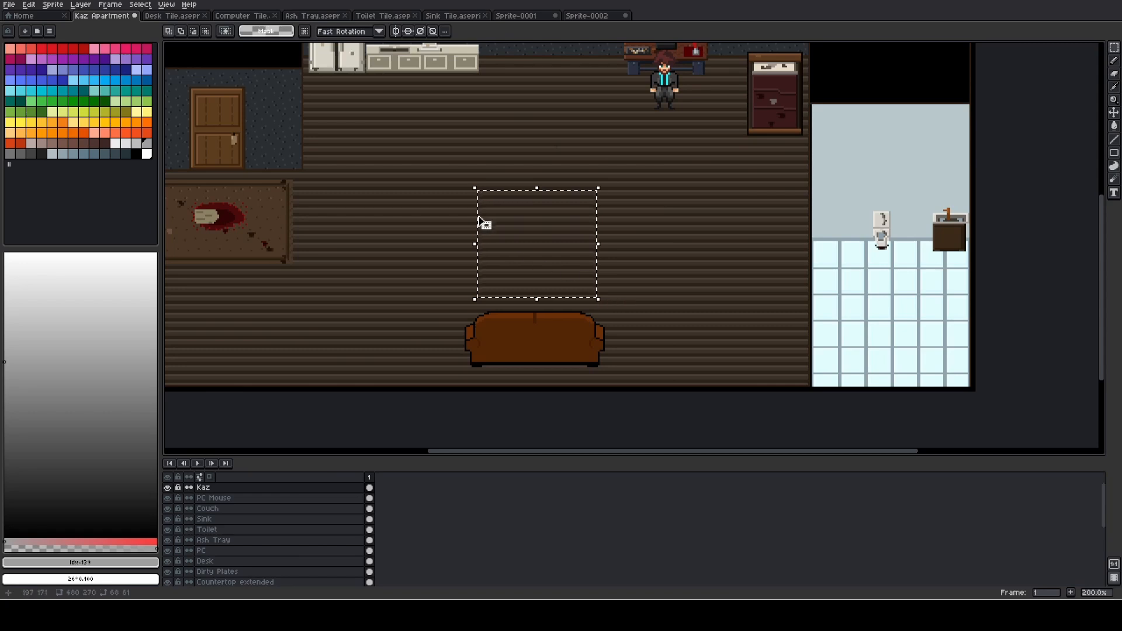
key("g")
left_click(507, 230)
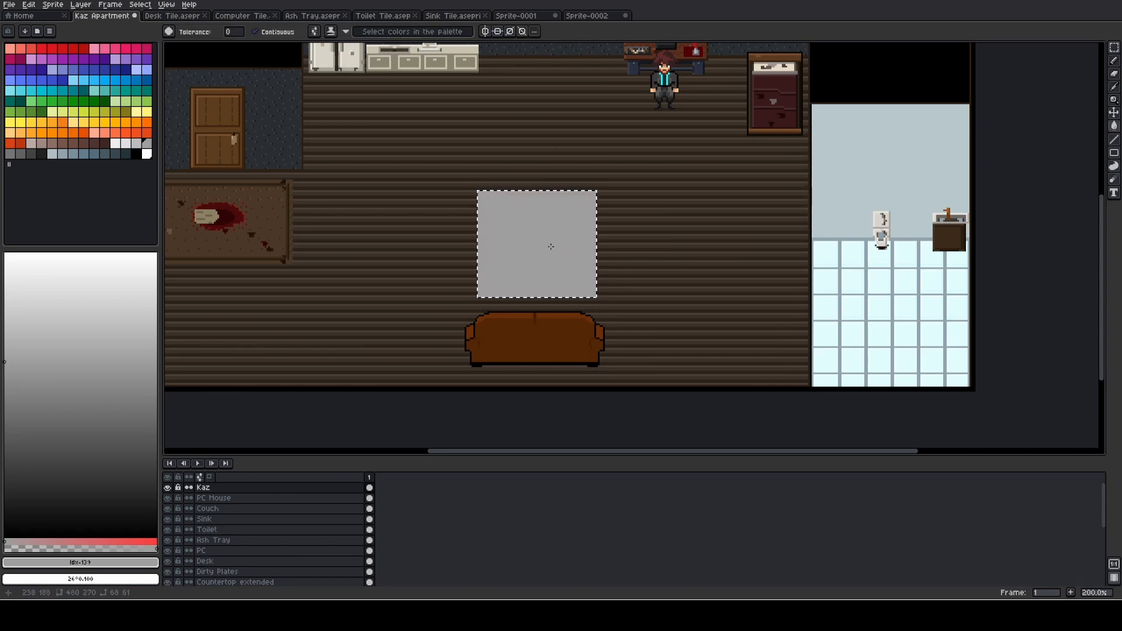
key("v")
key("ctrl+z")
key("ctrl+z")
key("w")
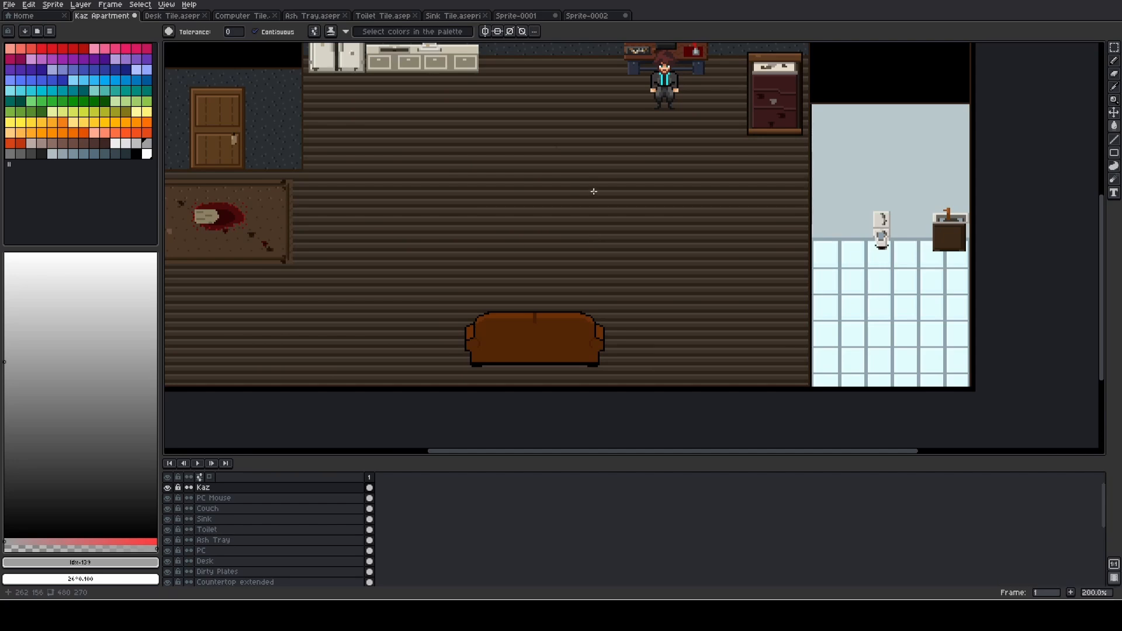
- Examine the whole apartment layout, comparing the kitchen, desk, entrance, couch and bathroom areas close up and as a whole
left_click_drag(594, 192, 526, 411)
left_click_drag(439, 405, 634, 387)
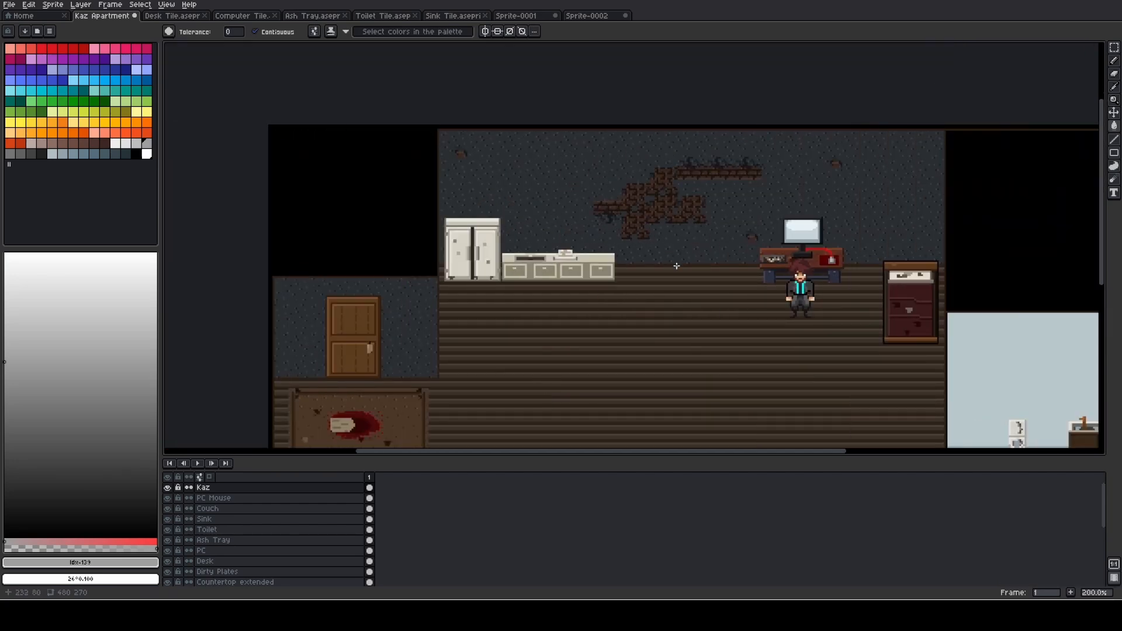
left_click_drag(677, 266, 476, 170)
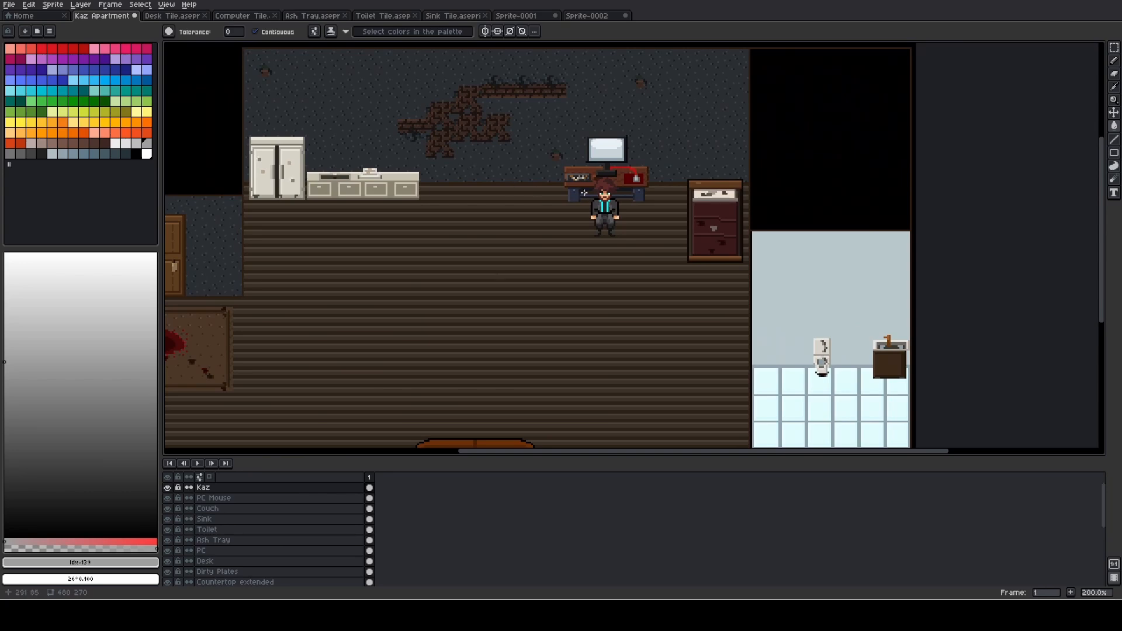
left_click_drag(584, 193, 680, 207)
scroll(618, 202, "down", 1)
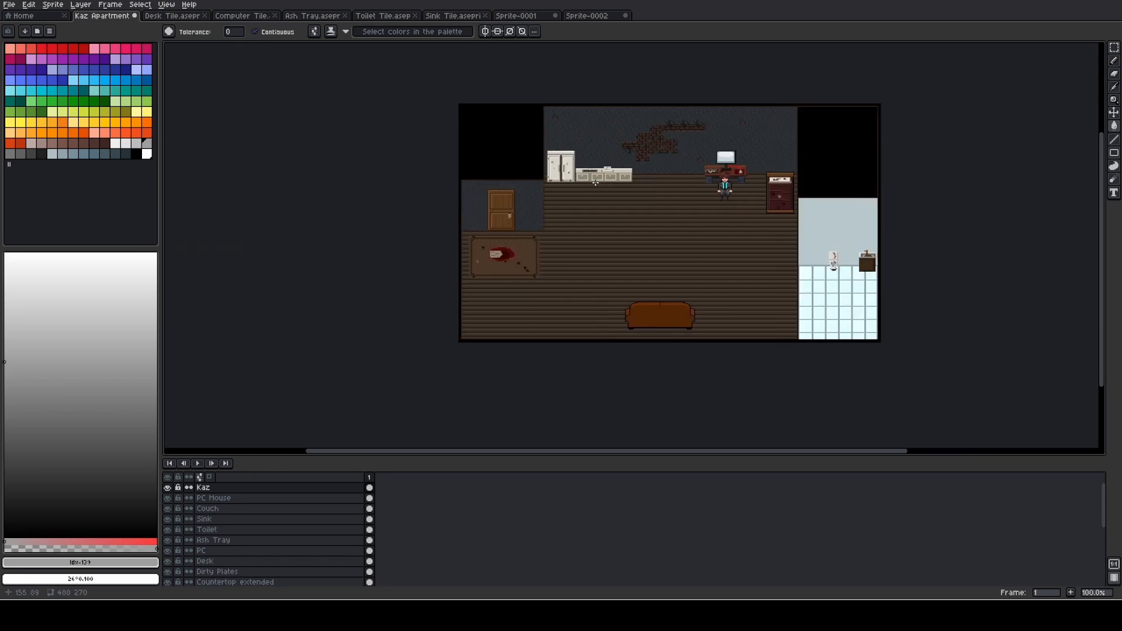
left_click_drag(596, 175, 453, 199)
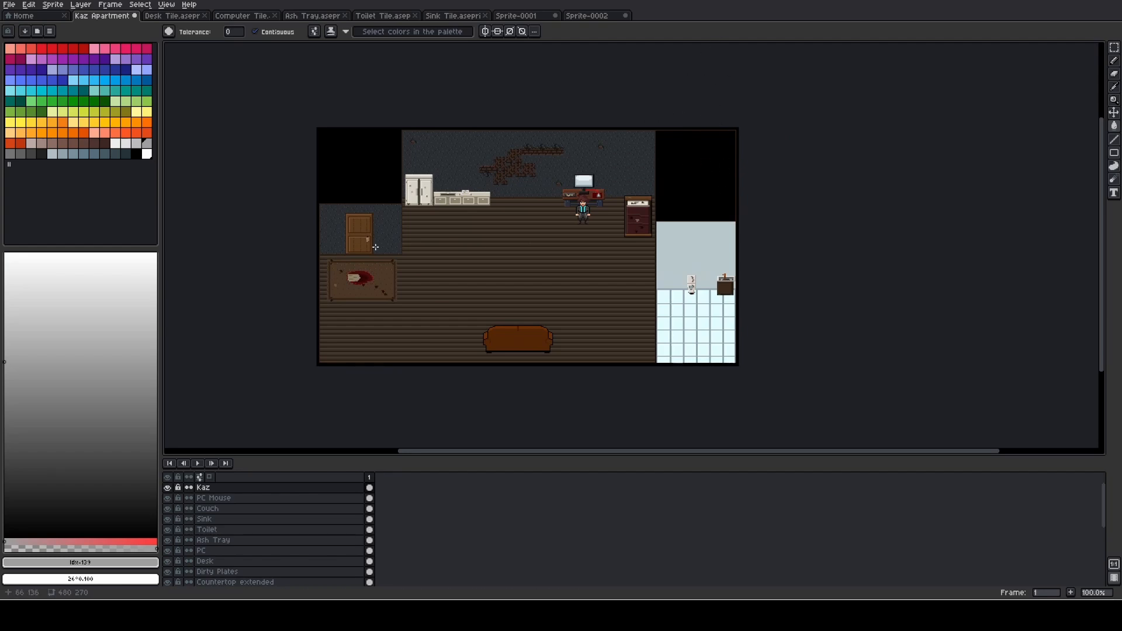
scroll(376, 247, "up", 1)
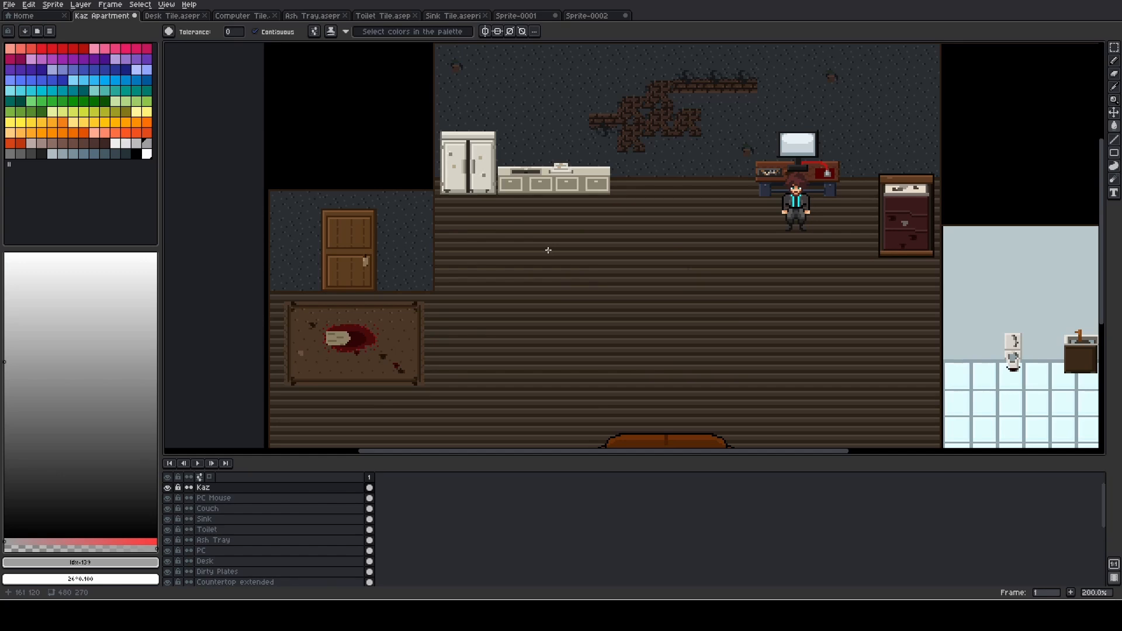
scroll(548, 251, "down", 1)
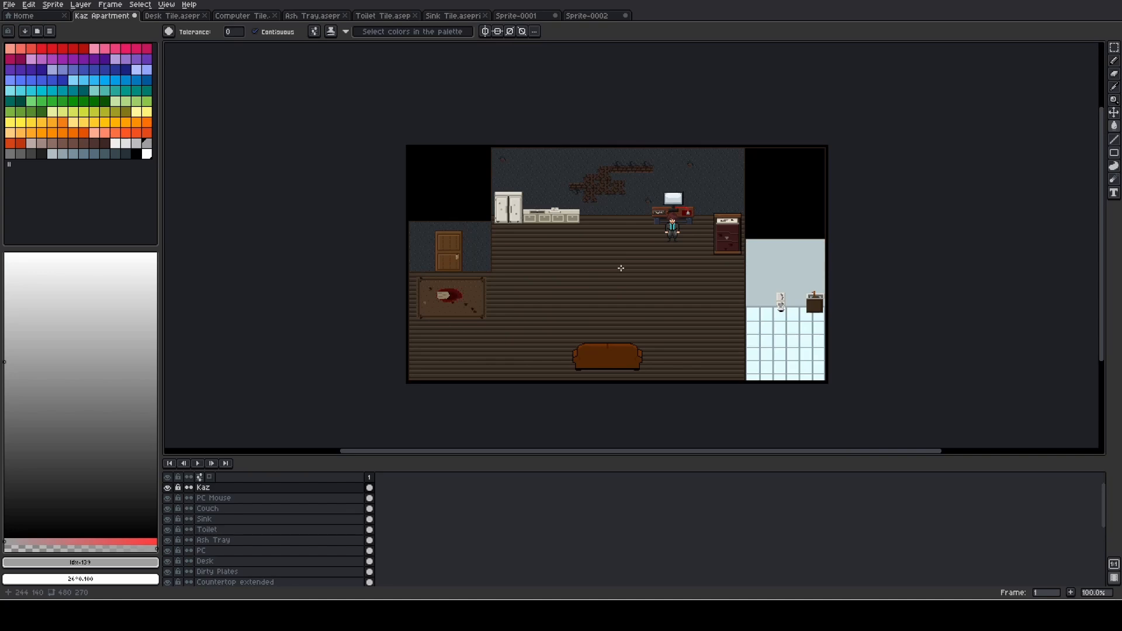
scroll(685, 217, "up", 1)
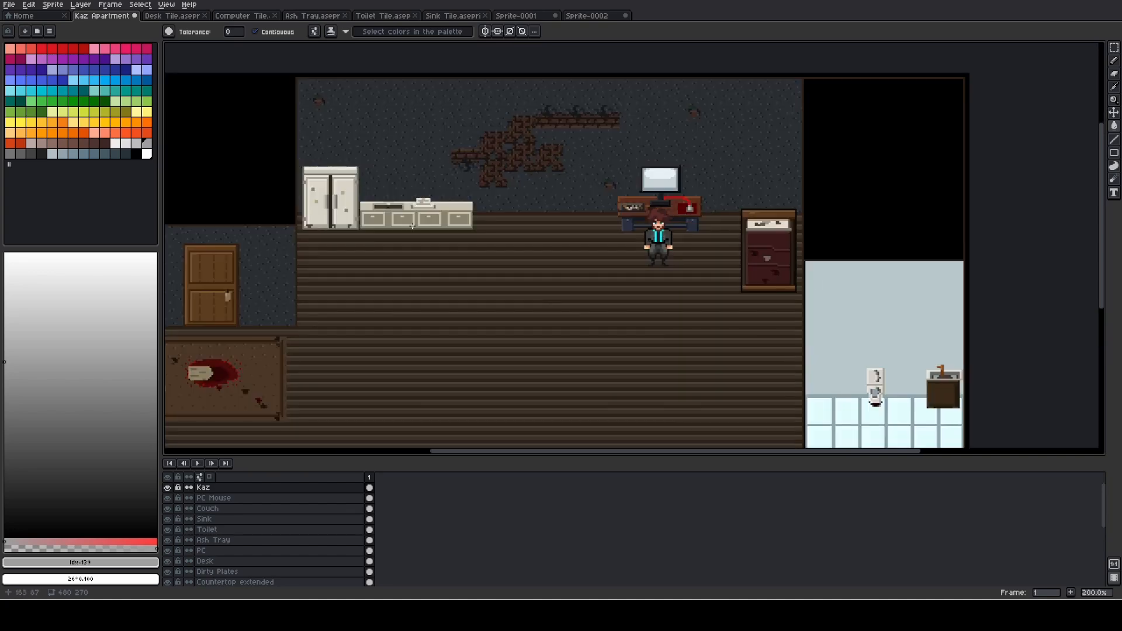
scroll(685, 216, "up", 1)
scroll(674, 211, "down", 3)
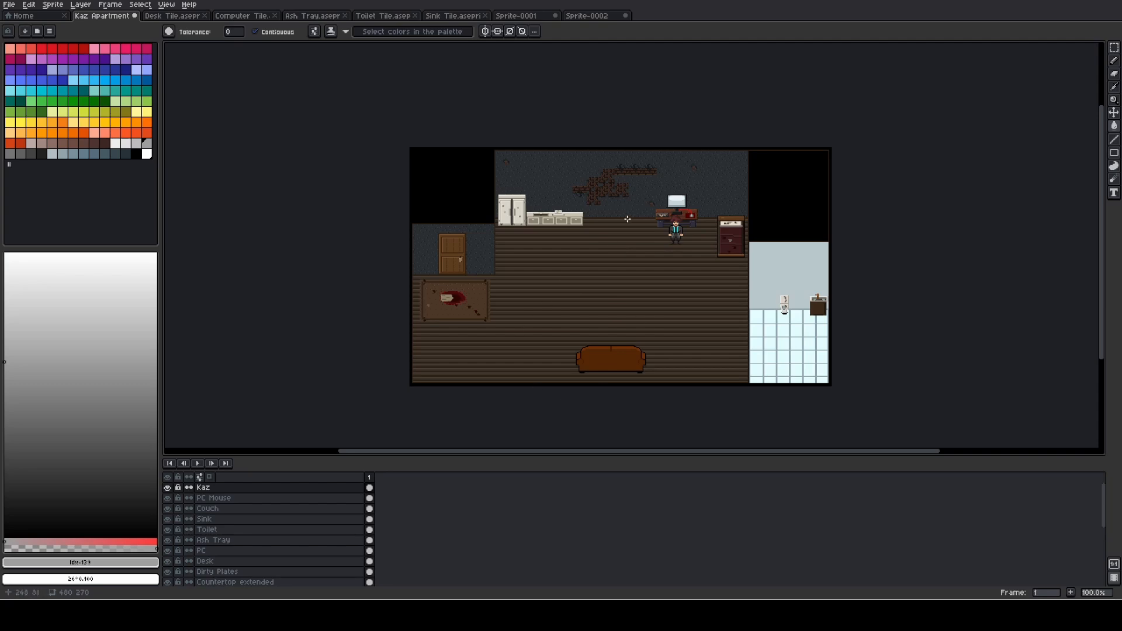
scroll(627, 219, "up", 1)
scroll(630, 221, "down", 1)
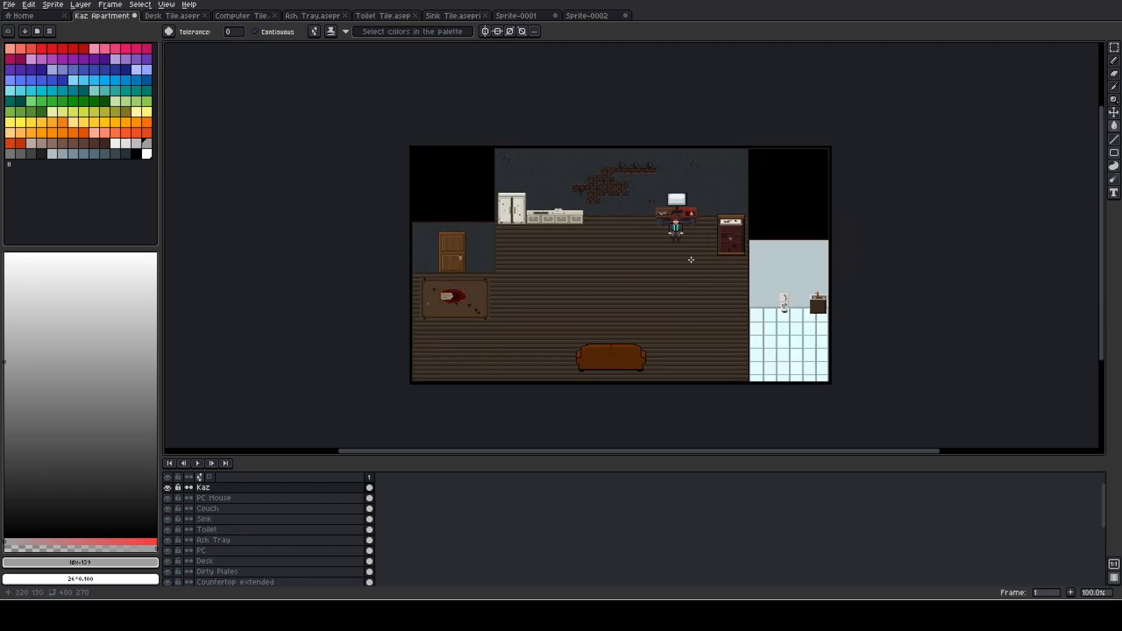
scroll(687, 246, "up", 1)
scroll(684, 233, "down", 1)
scroll(650, 210, "up", 1)
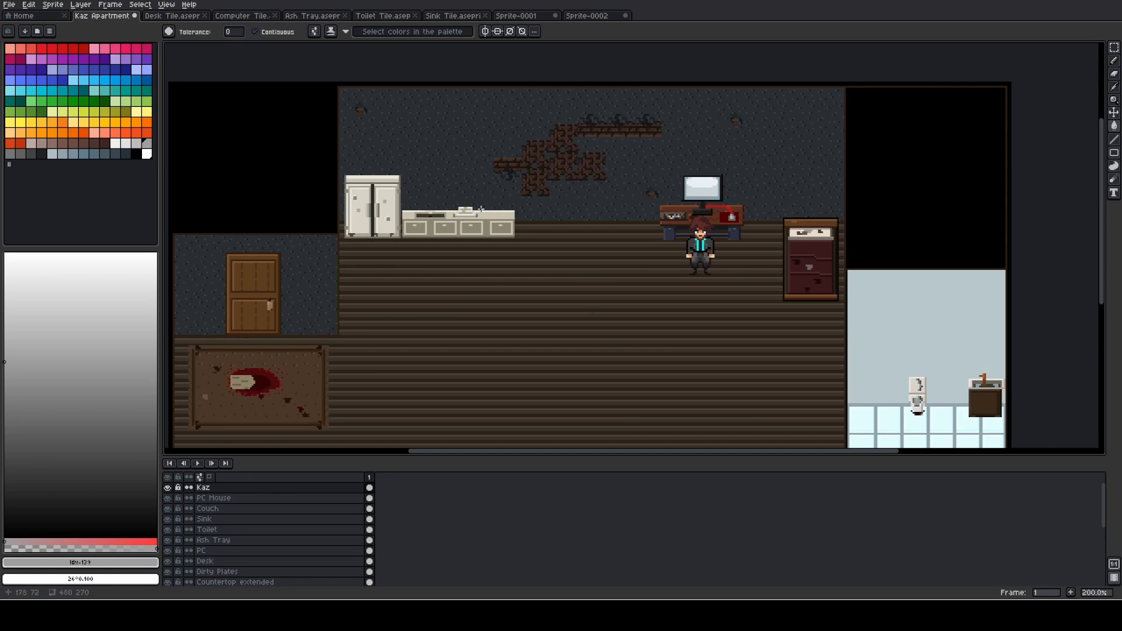
scroll(314, 283, "down", 1)
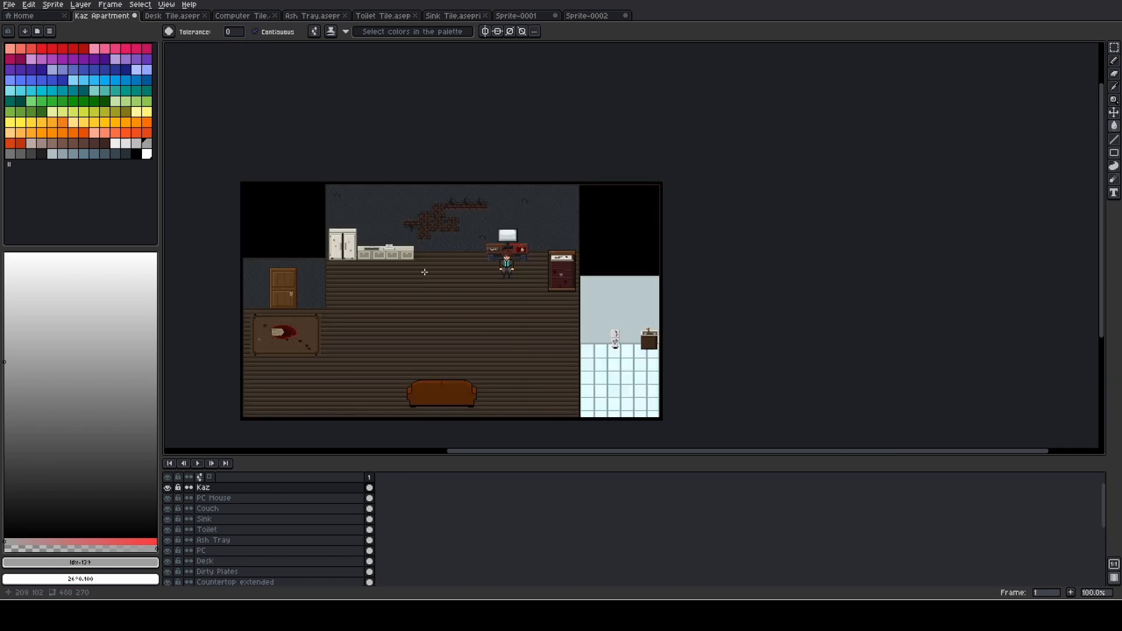